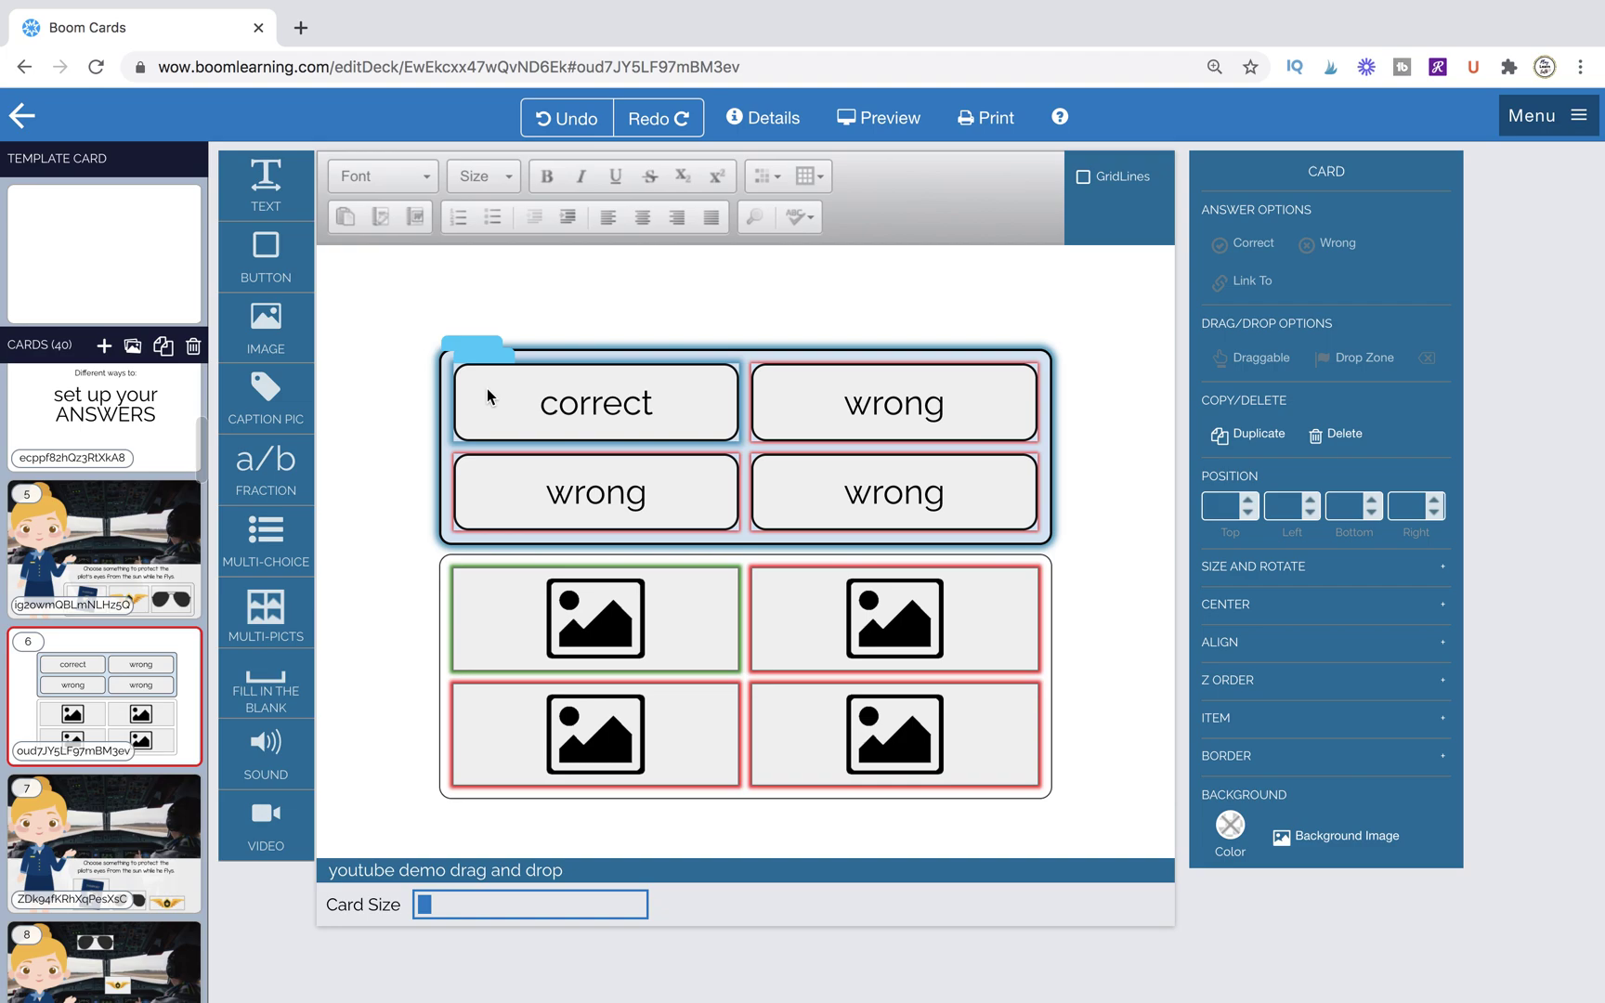
- Delete the text answer container from card 6 and move the picture answer container up to the top of the card
click(449, 347)
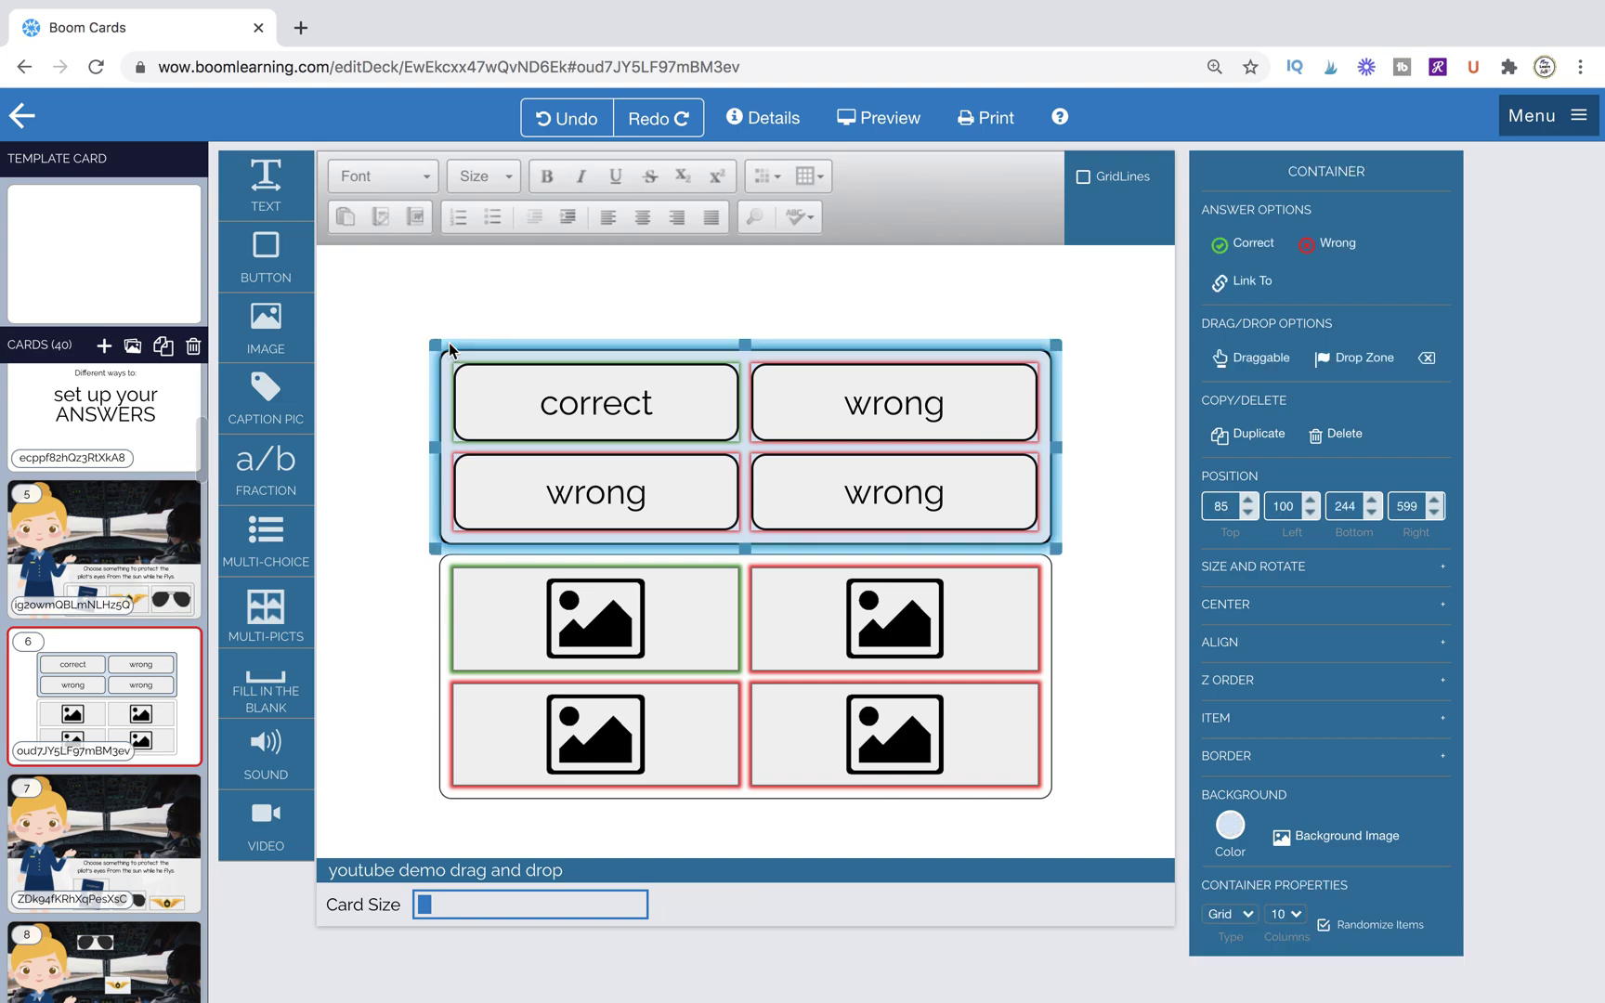
key(Delete)
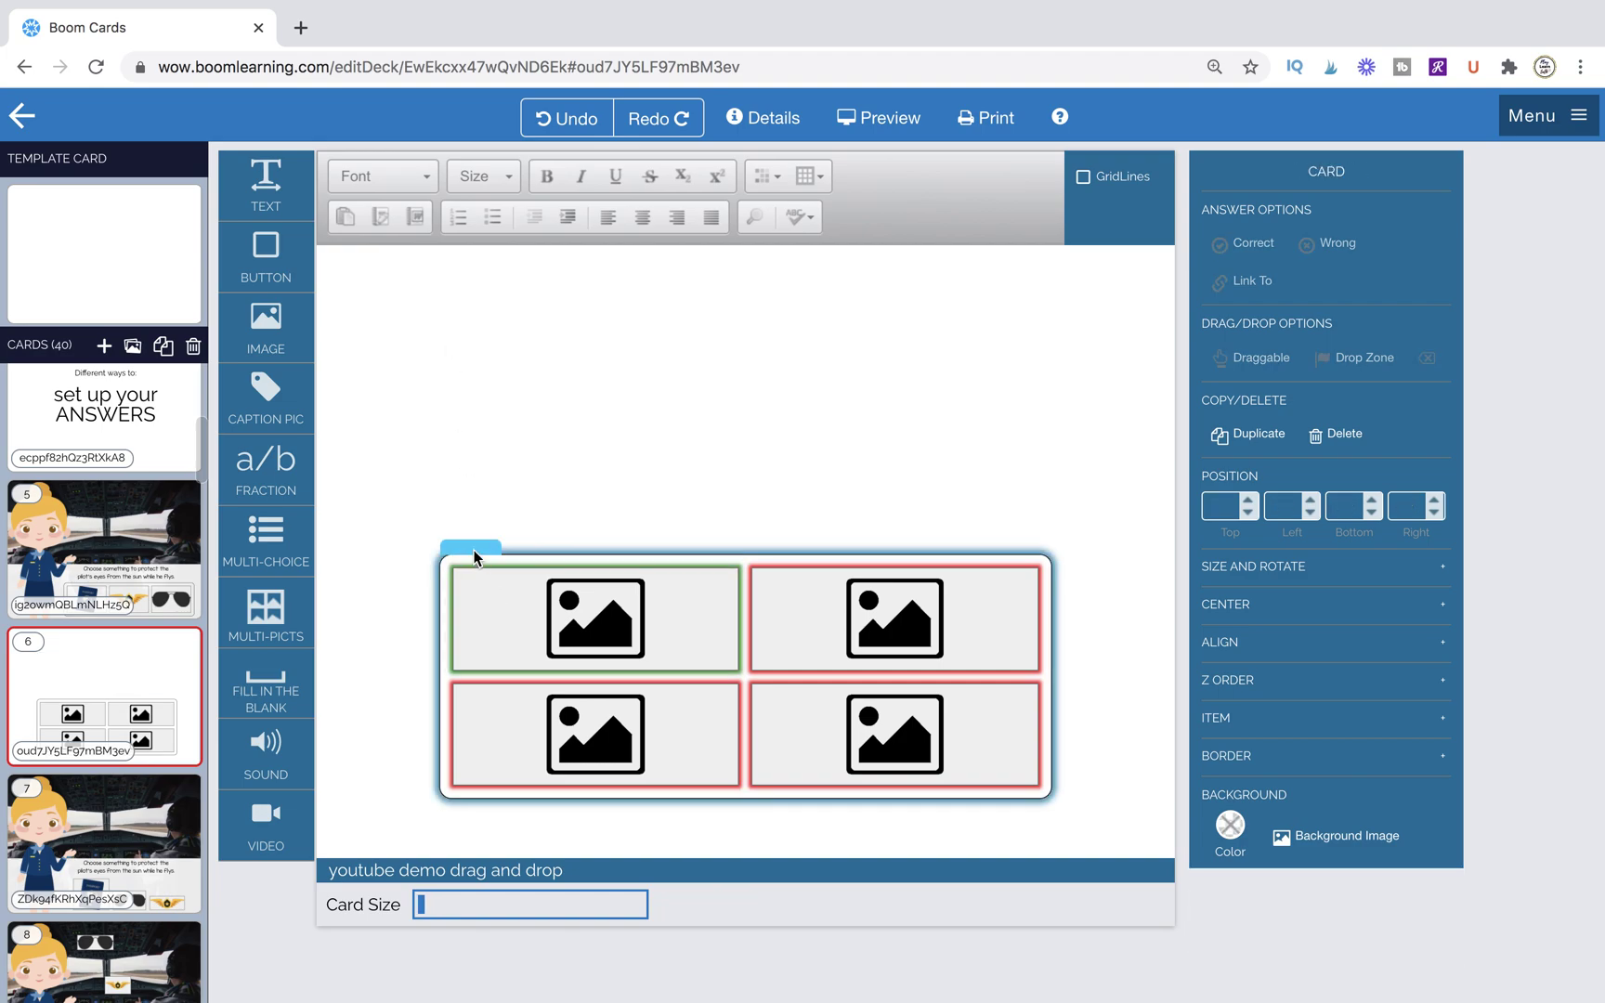
drag(475, 550, 499, 345)
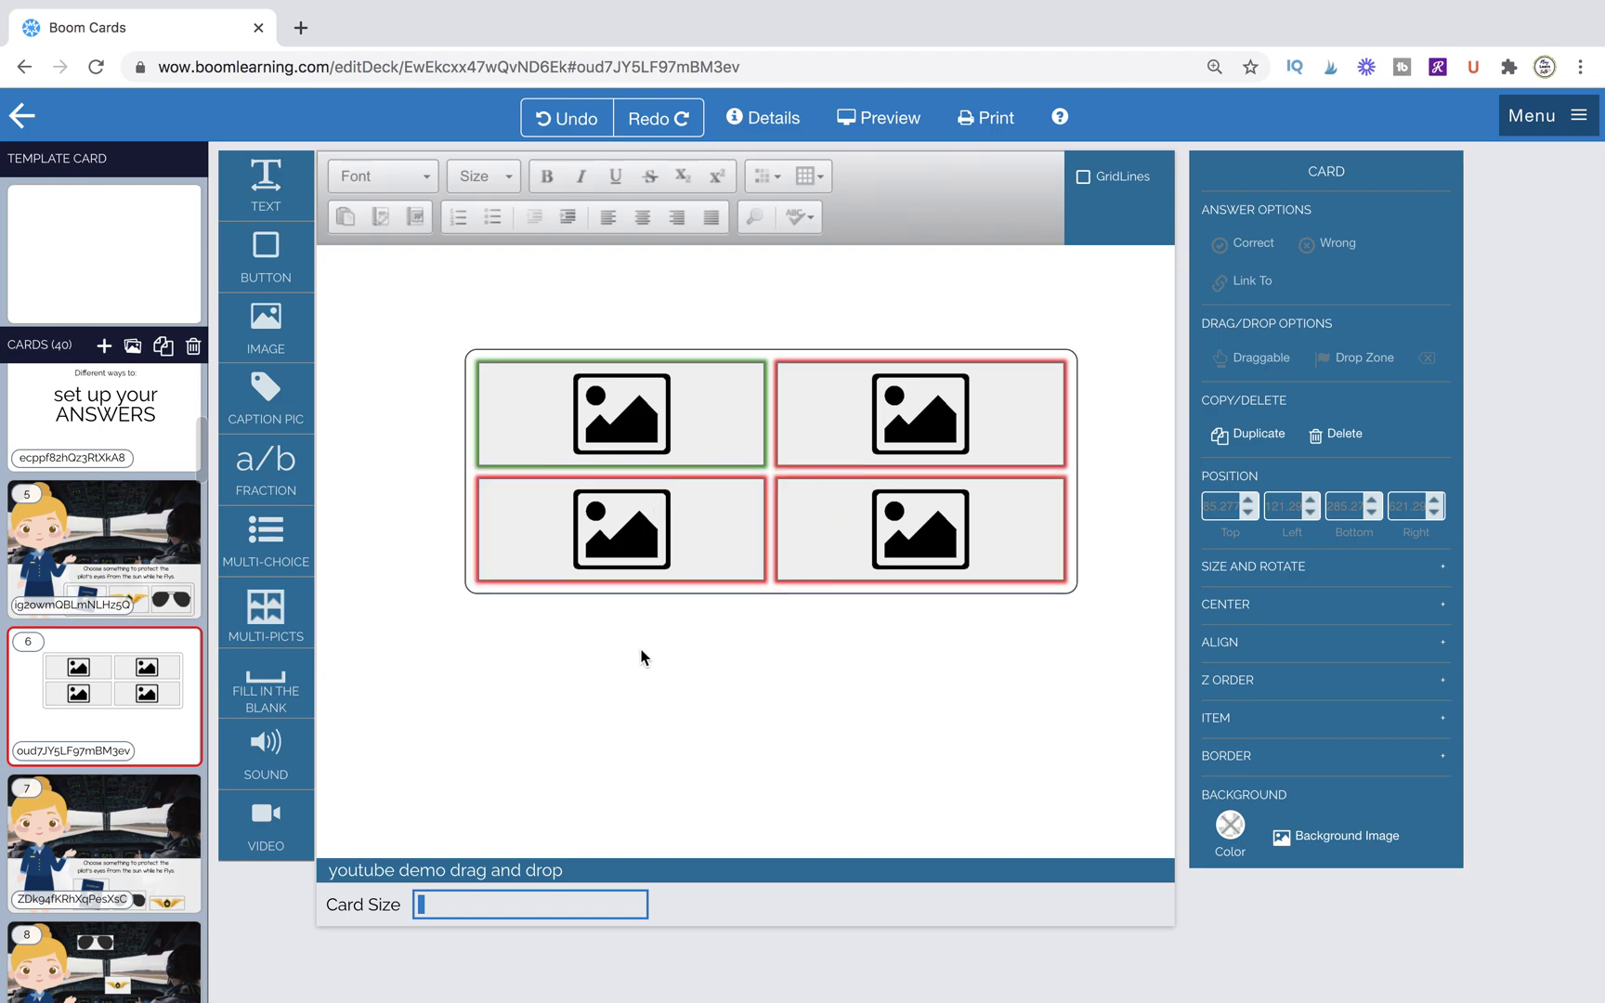
drag(499, 338, 458, 281)
click(460, 266)
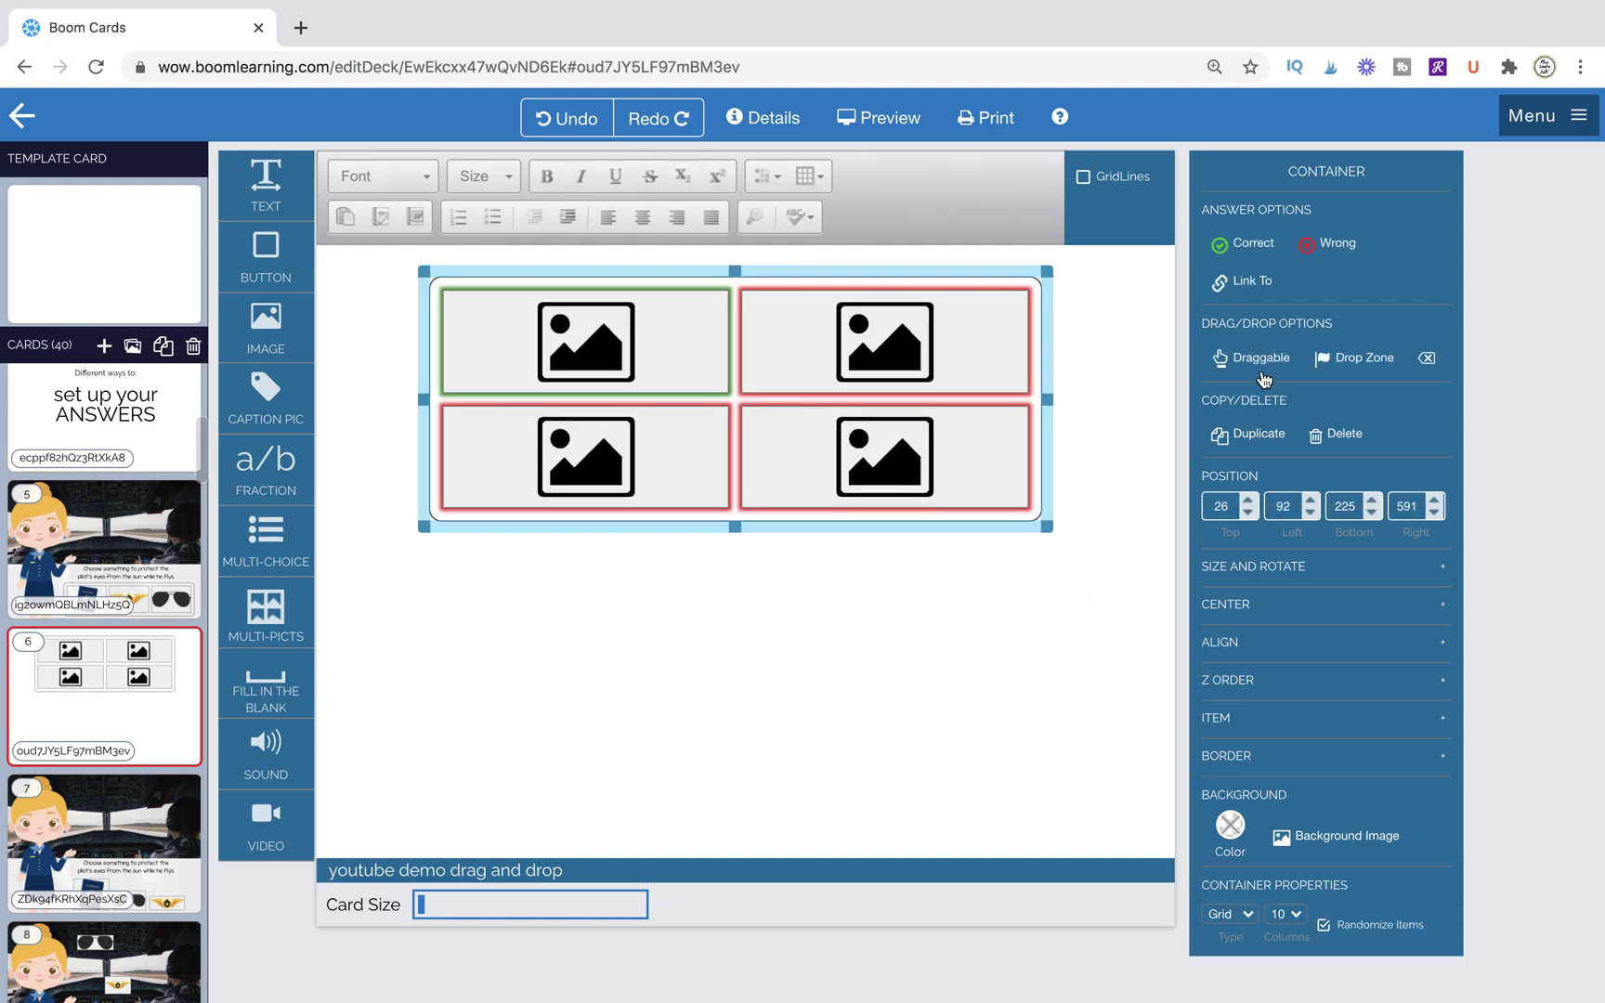
- Duplicate the picture answer container and place the copy directly below the original
click(1245, 434)
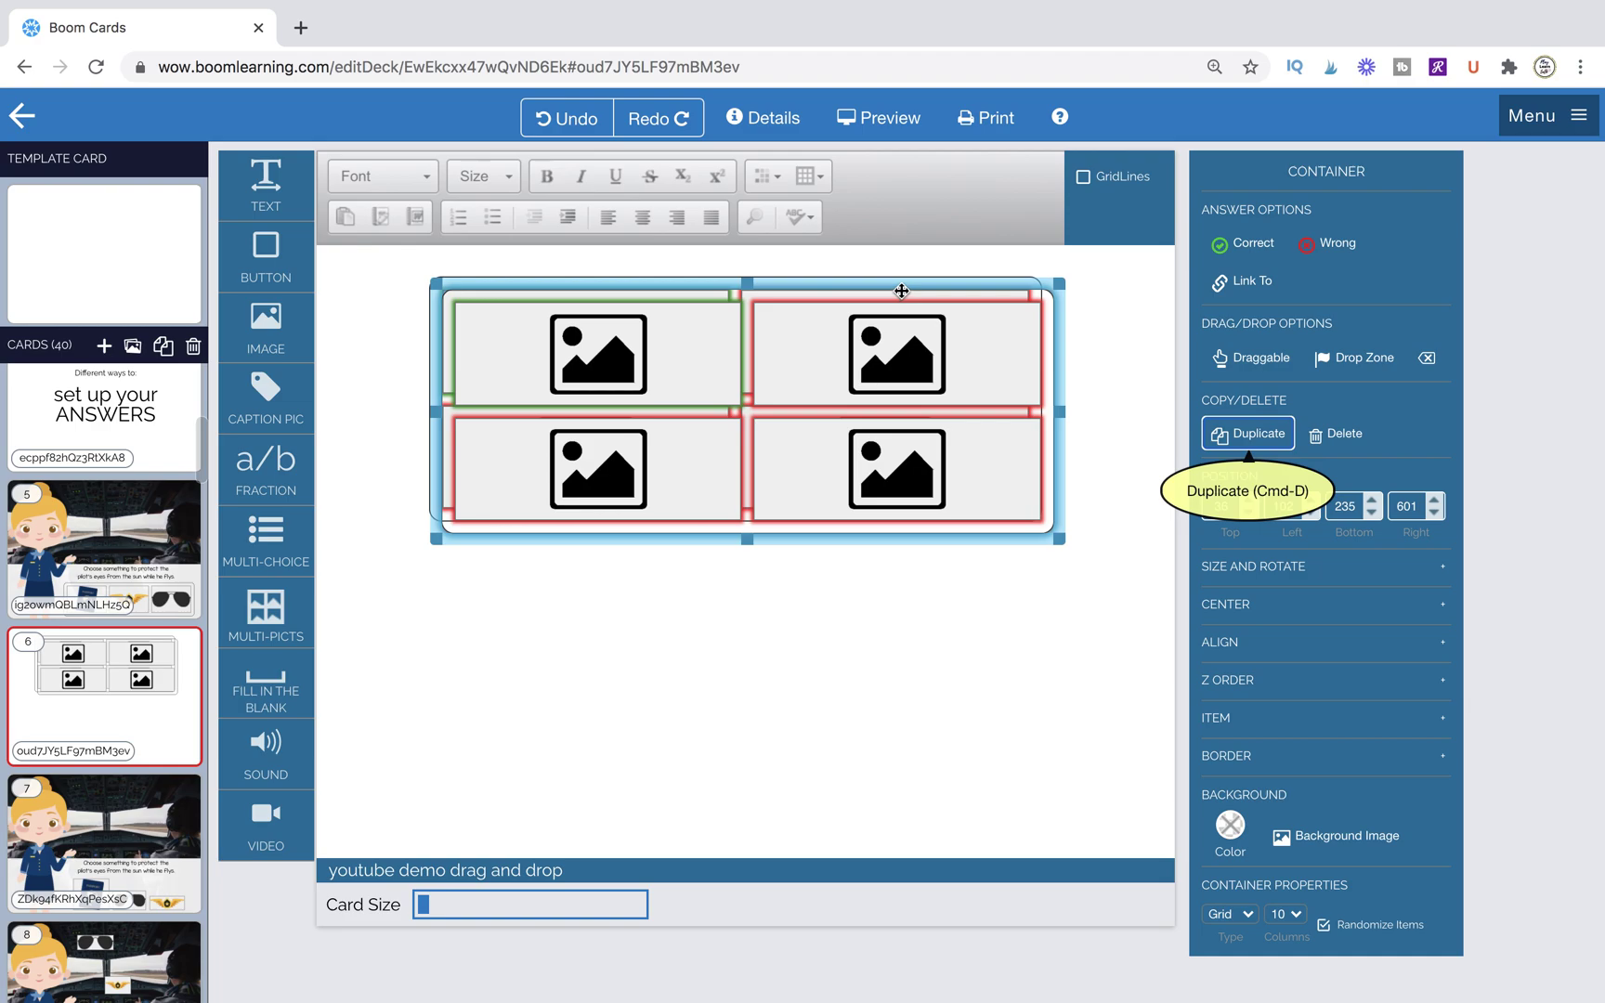
drag(901, 294, 881, 563)
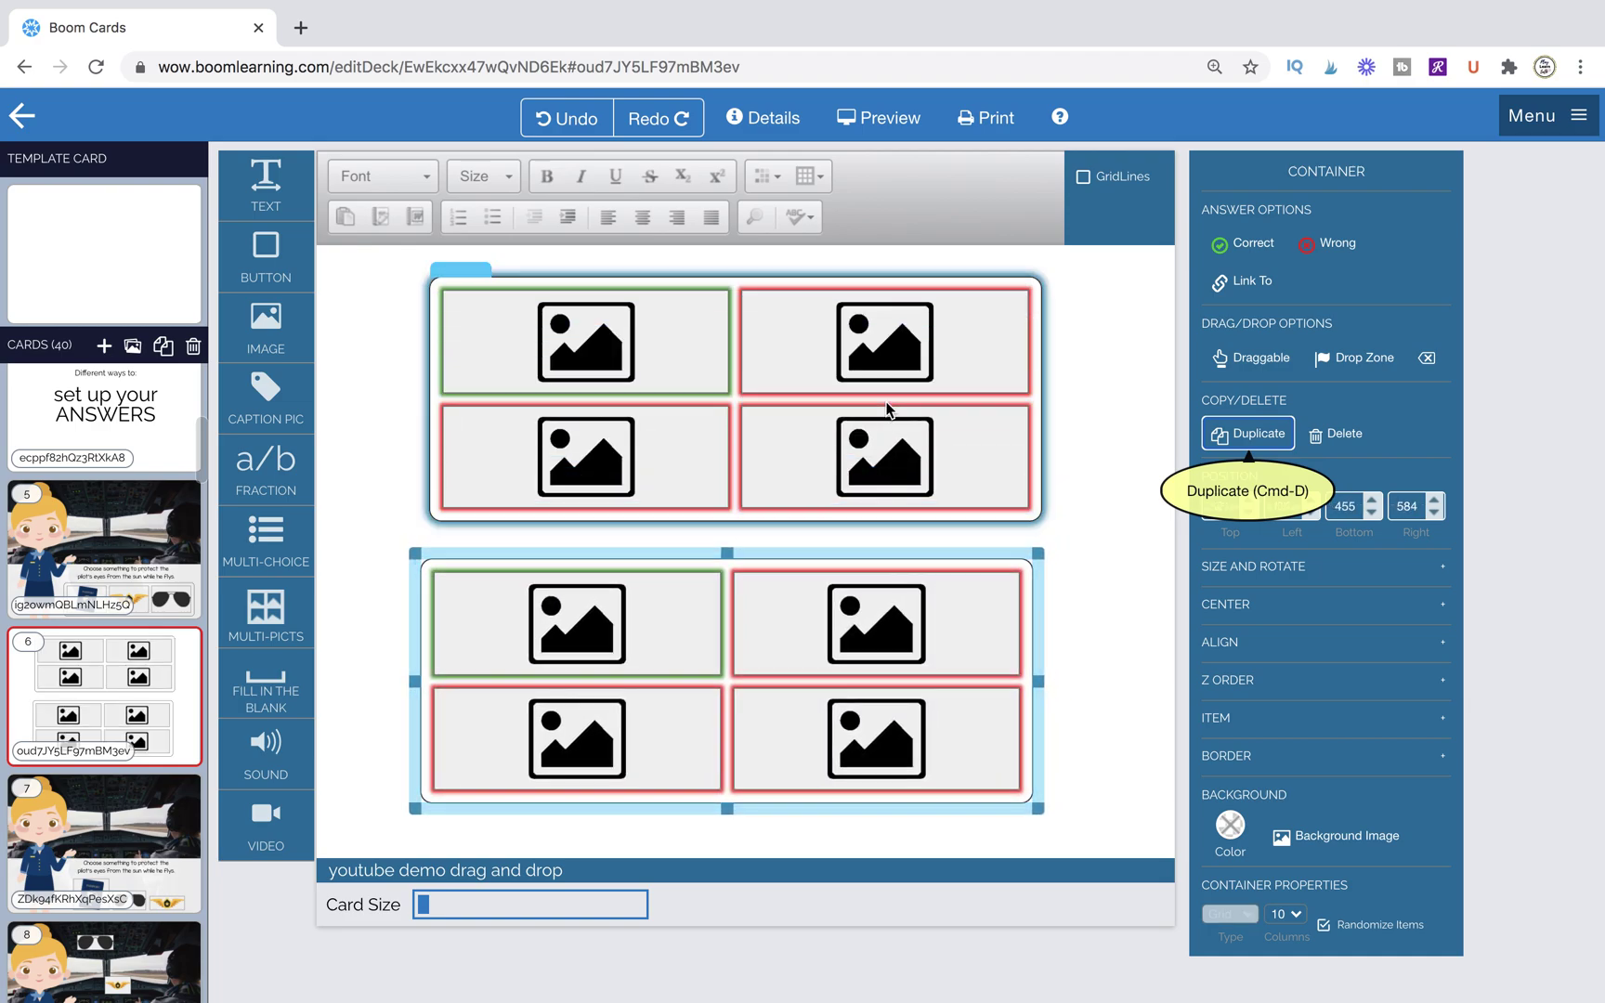
- Delete the fourth picture placeholder from the upper container and enlarge the container to about 231 bottom and 650 right
click(894, 450)
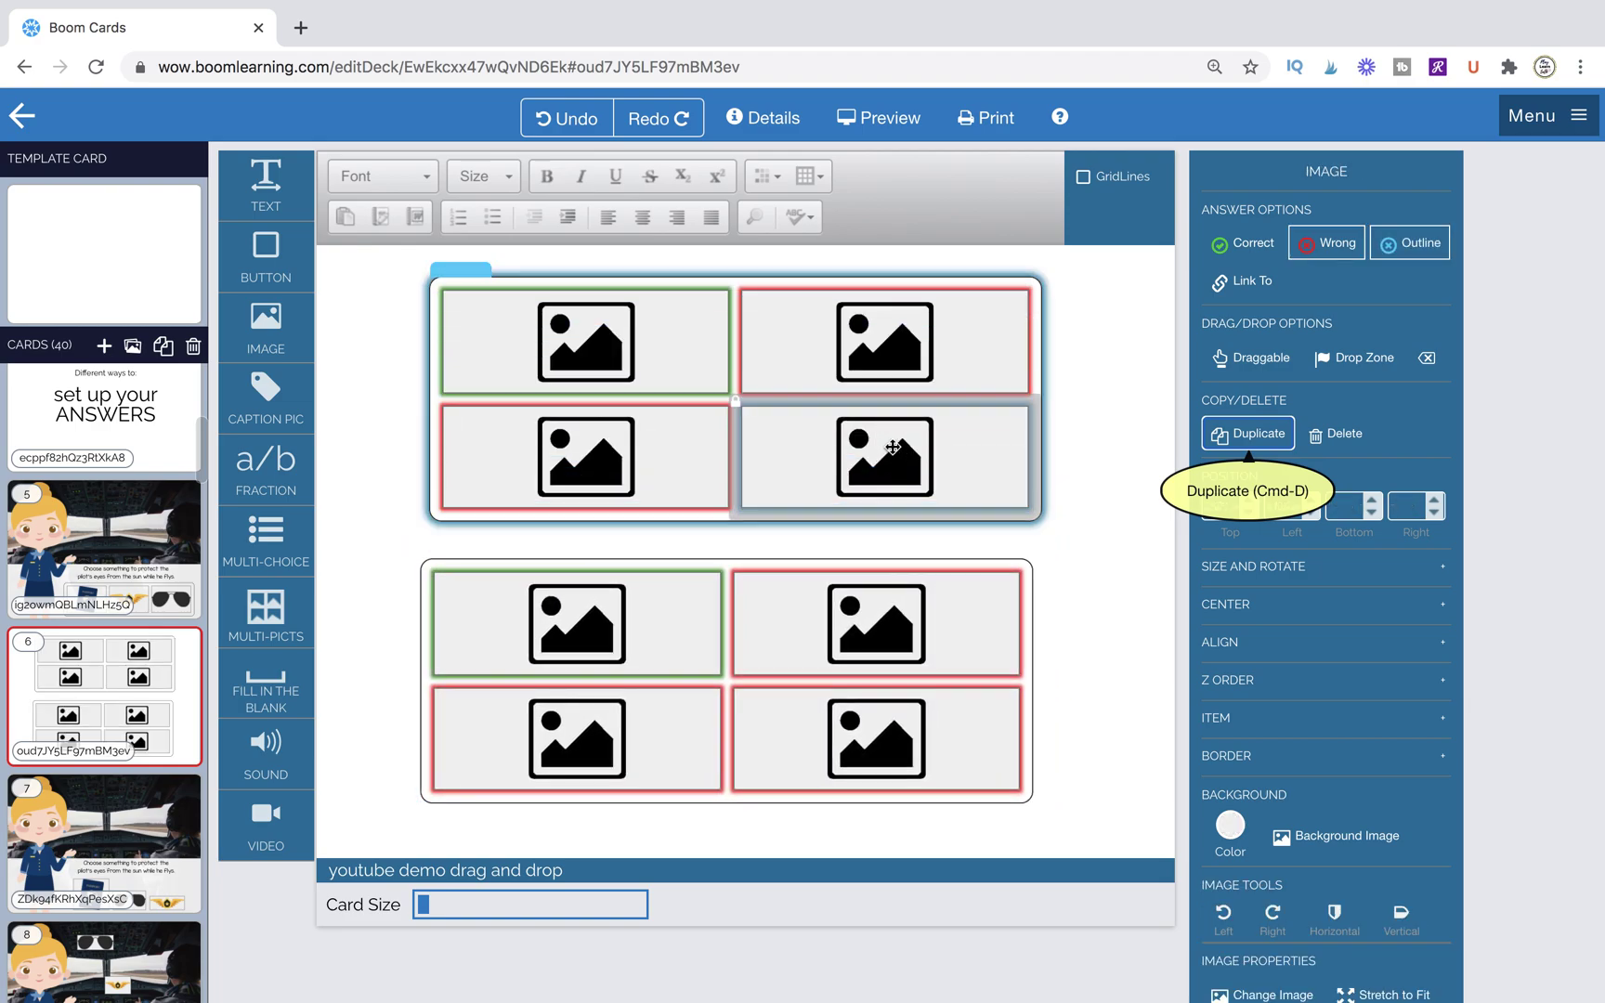
key(BackSpace)
click(892, 447)
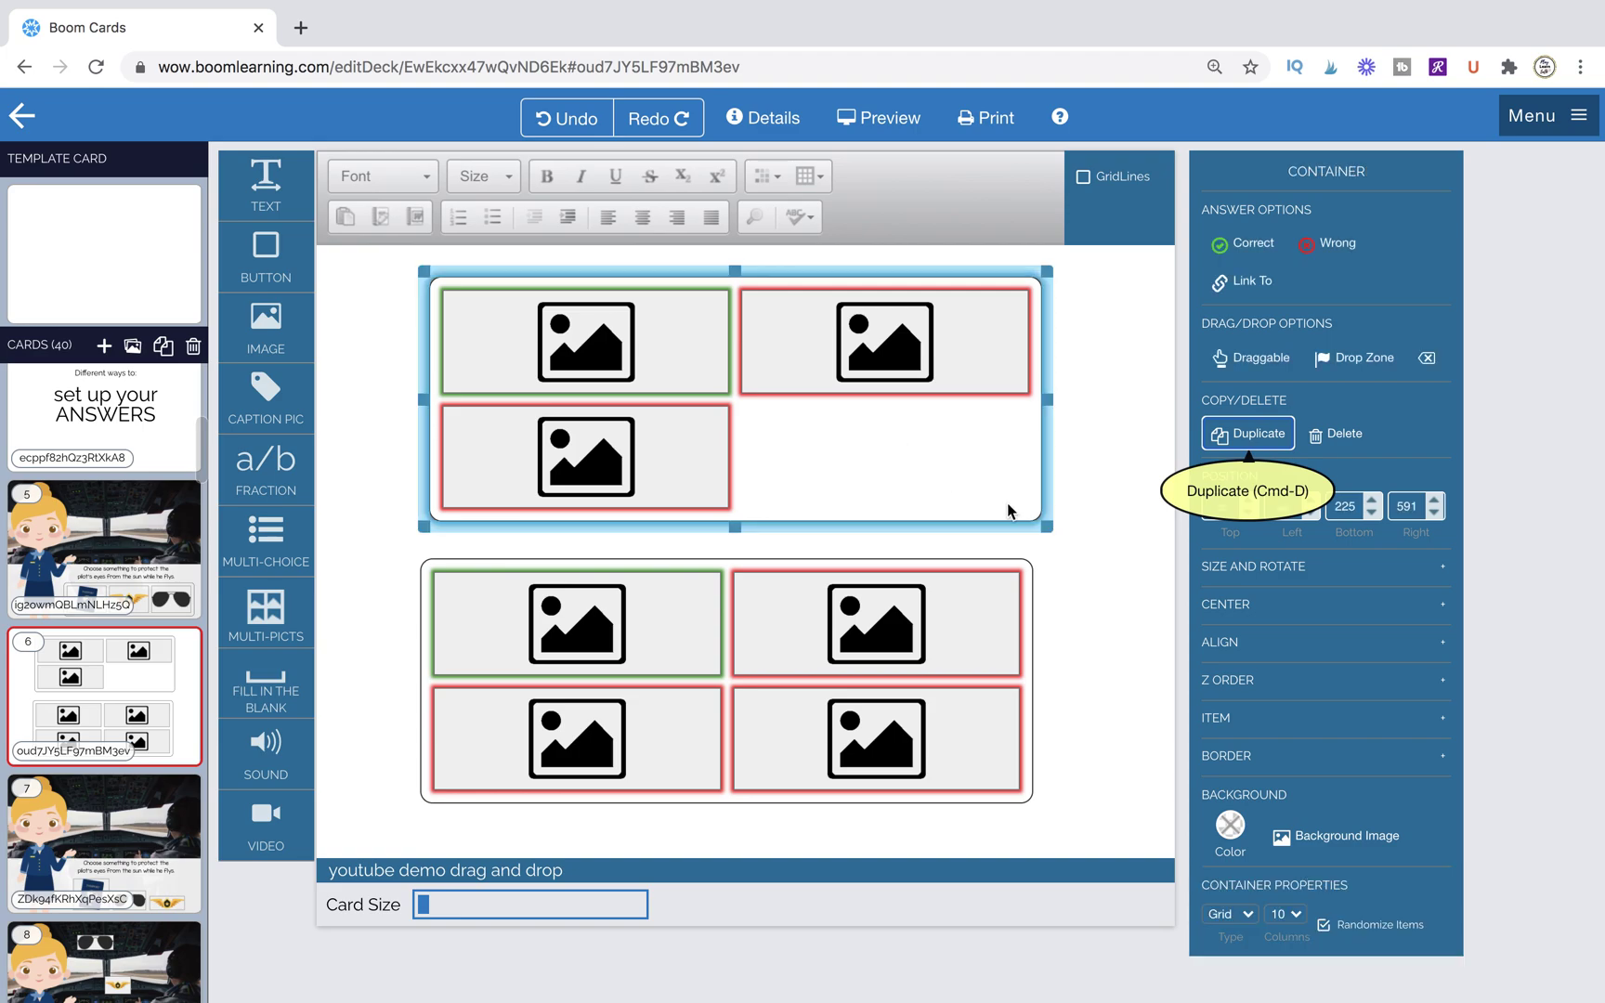
drag(1048, 522, 1114, 537)
- Check the three-picture answer layout on card 5, then set the upper container on card 6 to 3 columns
click(119, 568)
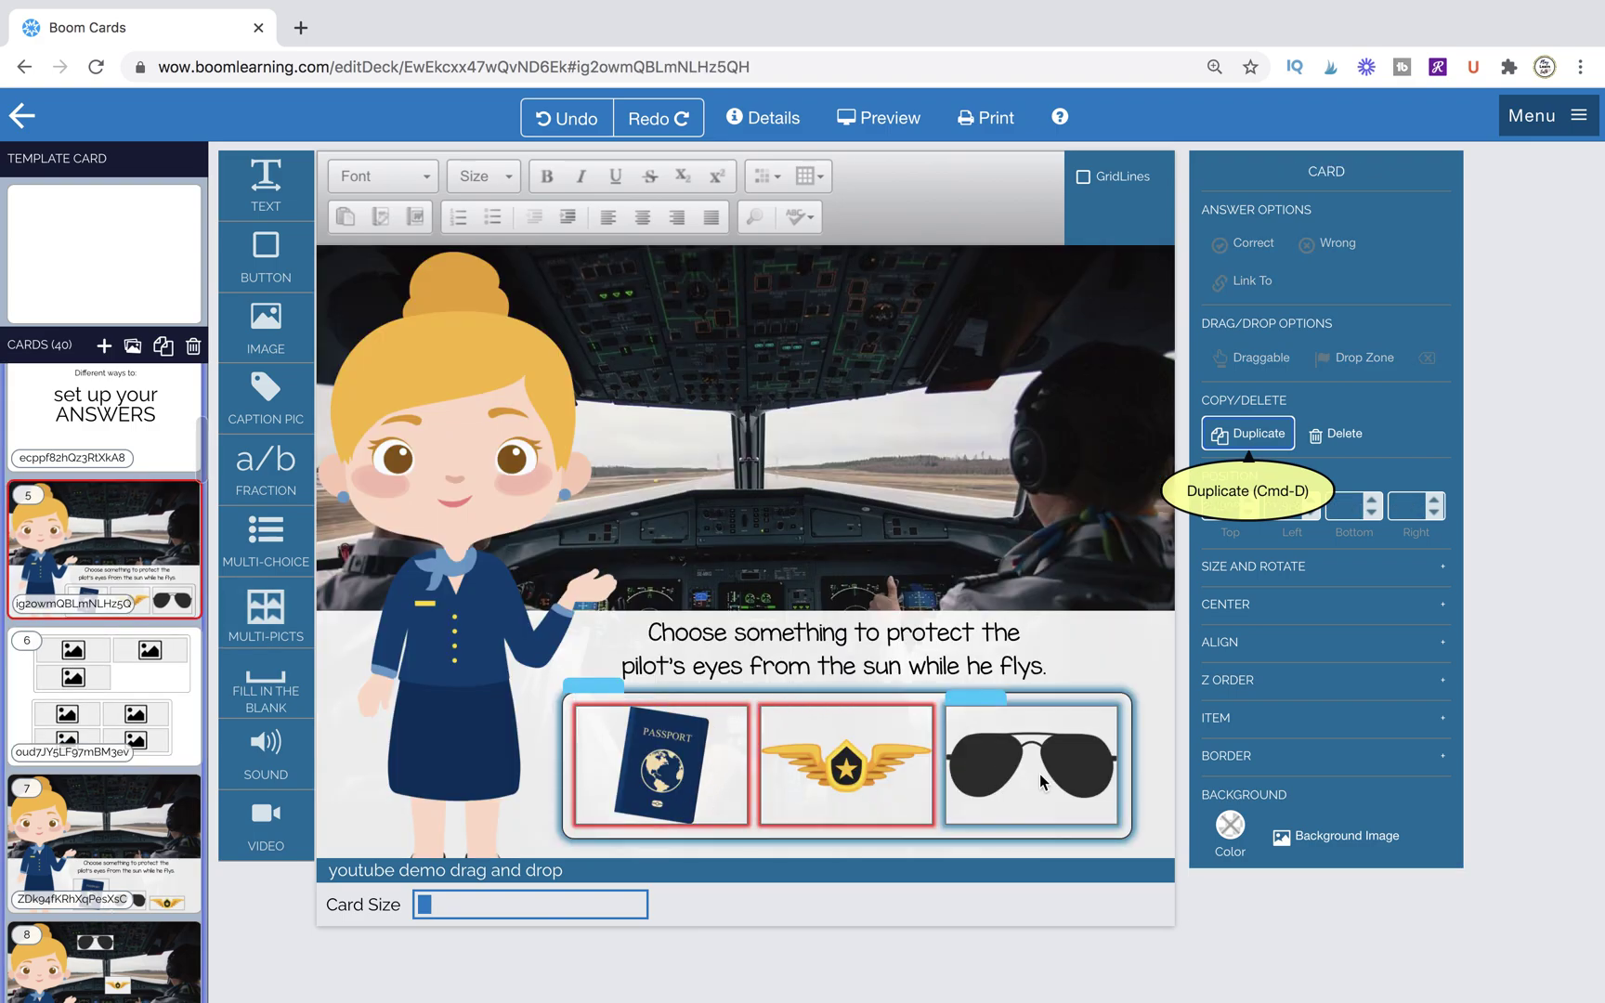
click(117, 669)
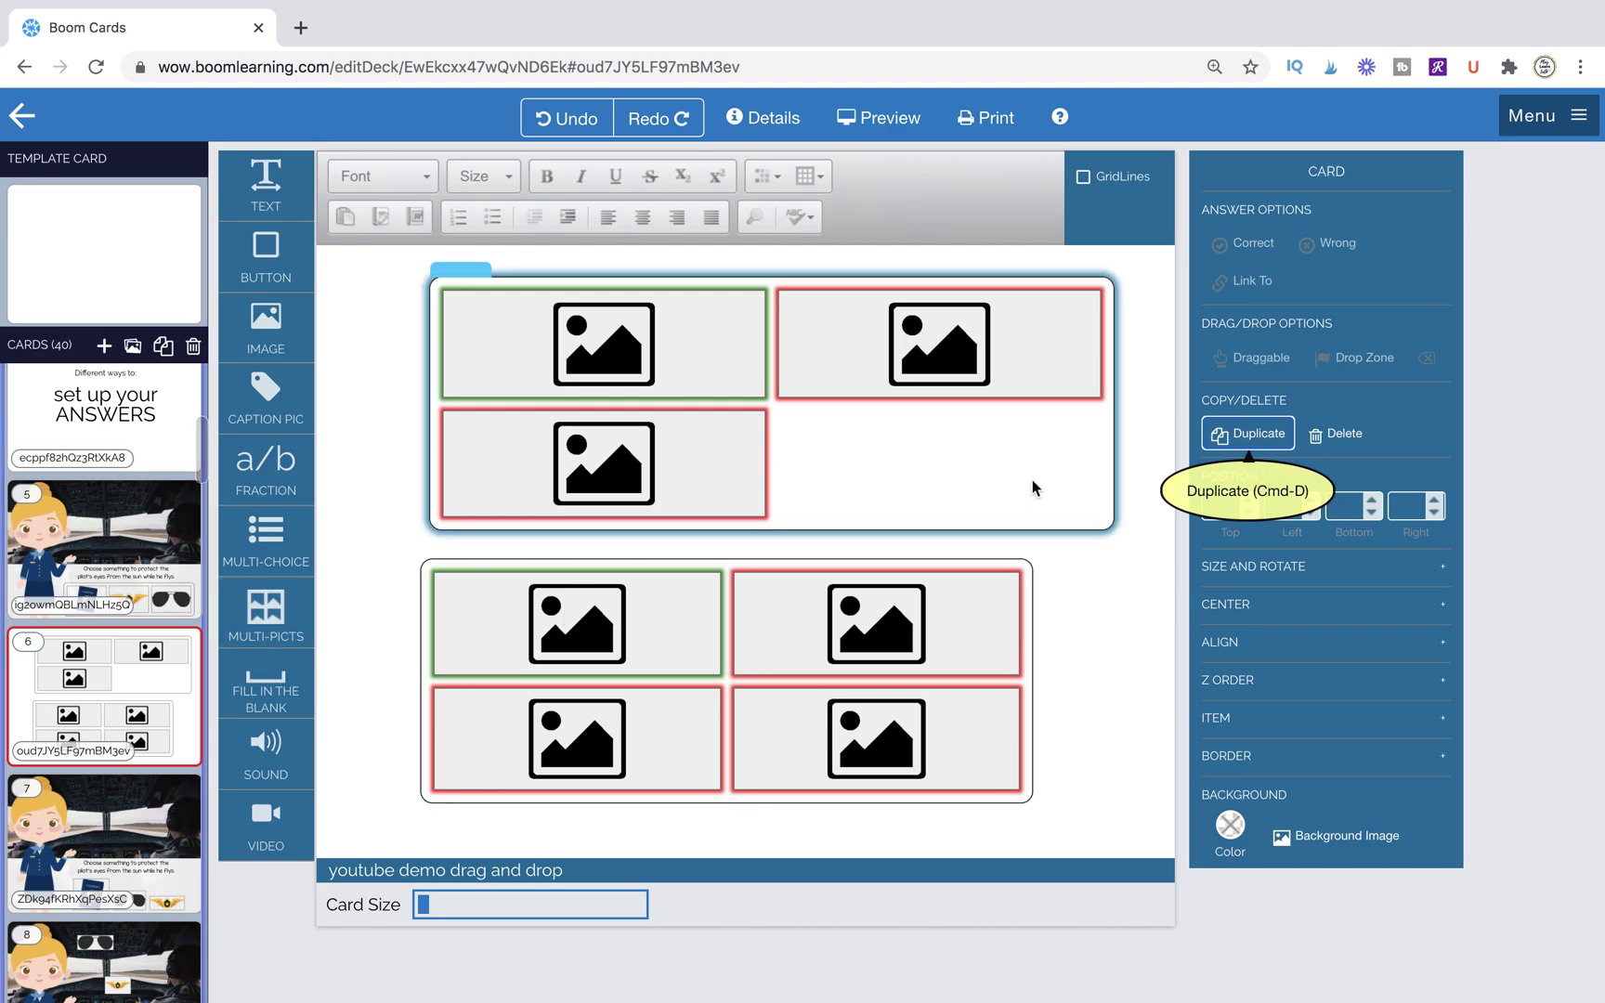
click(1034, 480)
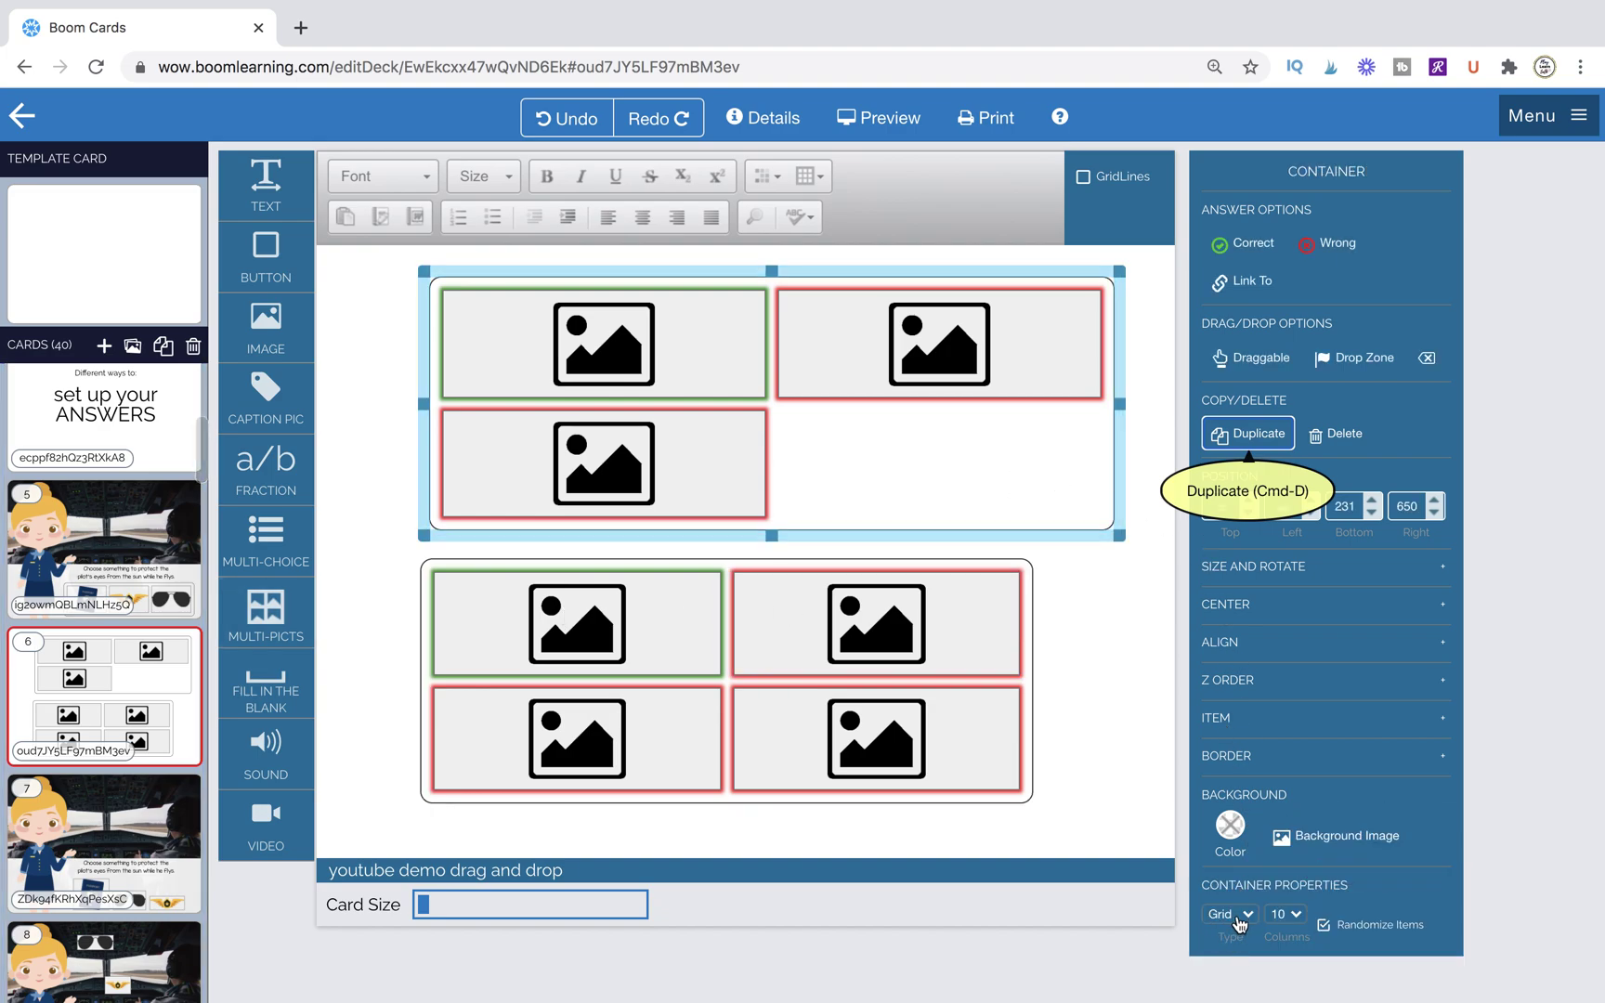
click(1285, 915)
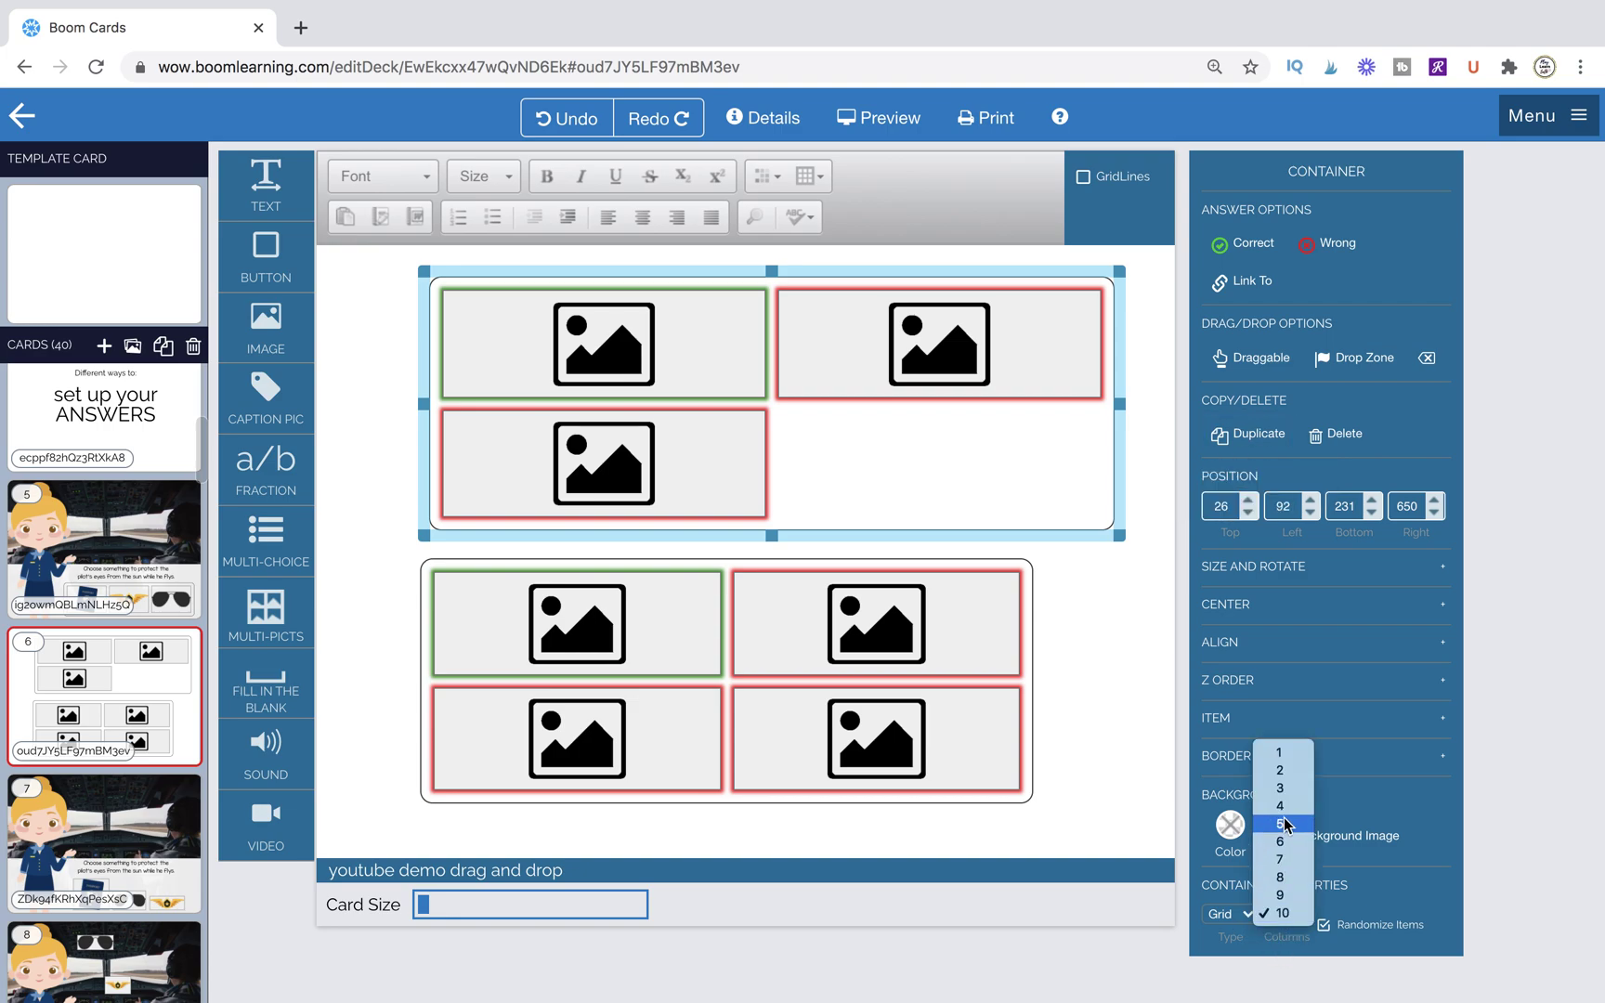
click(1283, 797)
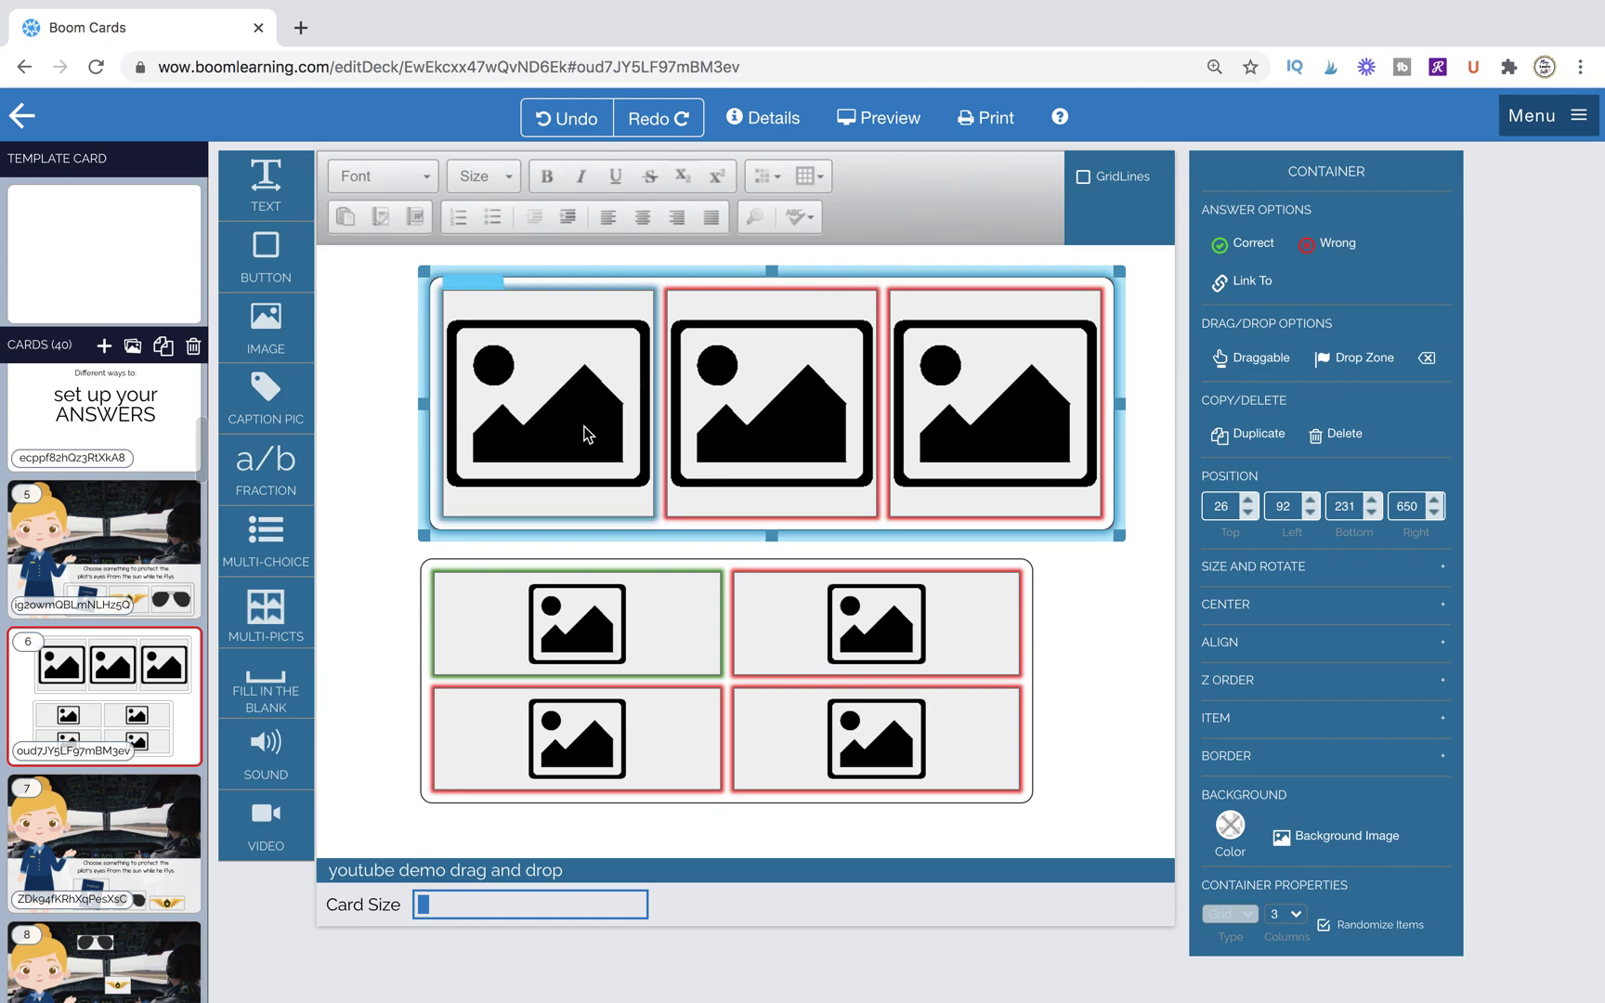
- Reshape the upper picture container to a narrow, tall box about 252 bottom and 193 right, and set it to 1 column
drag(1121, 543, 562, 565)
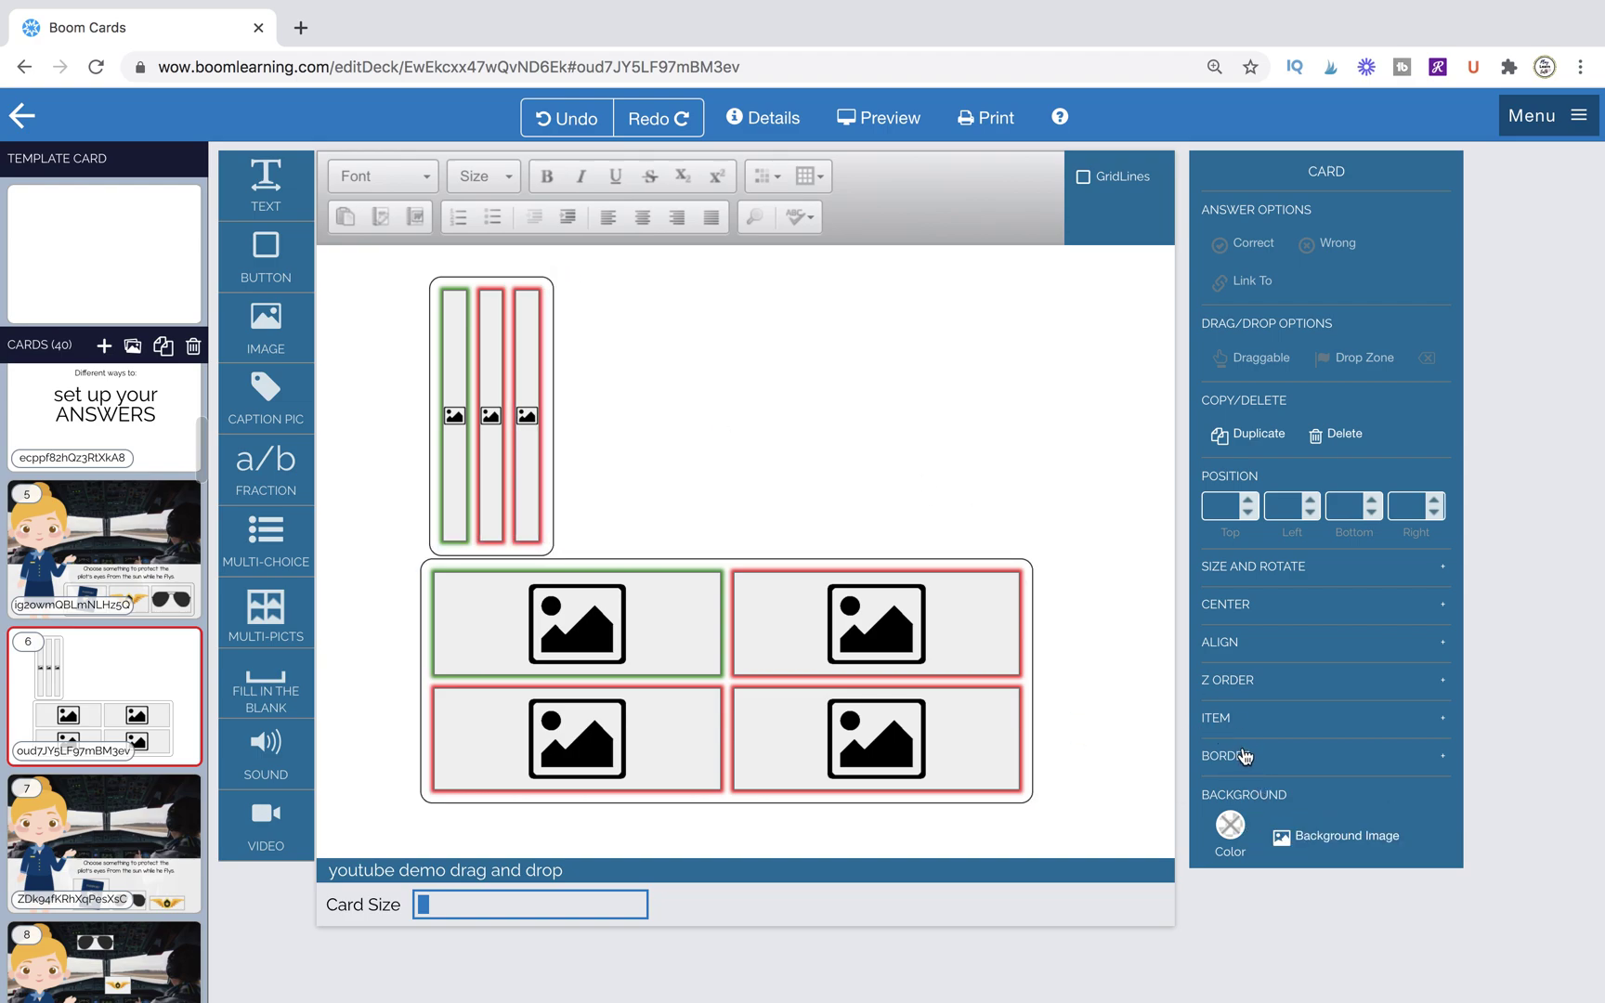
click(483, 272)
click(1289, 917)
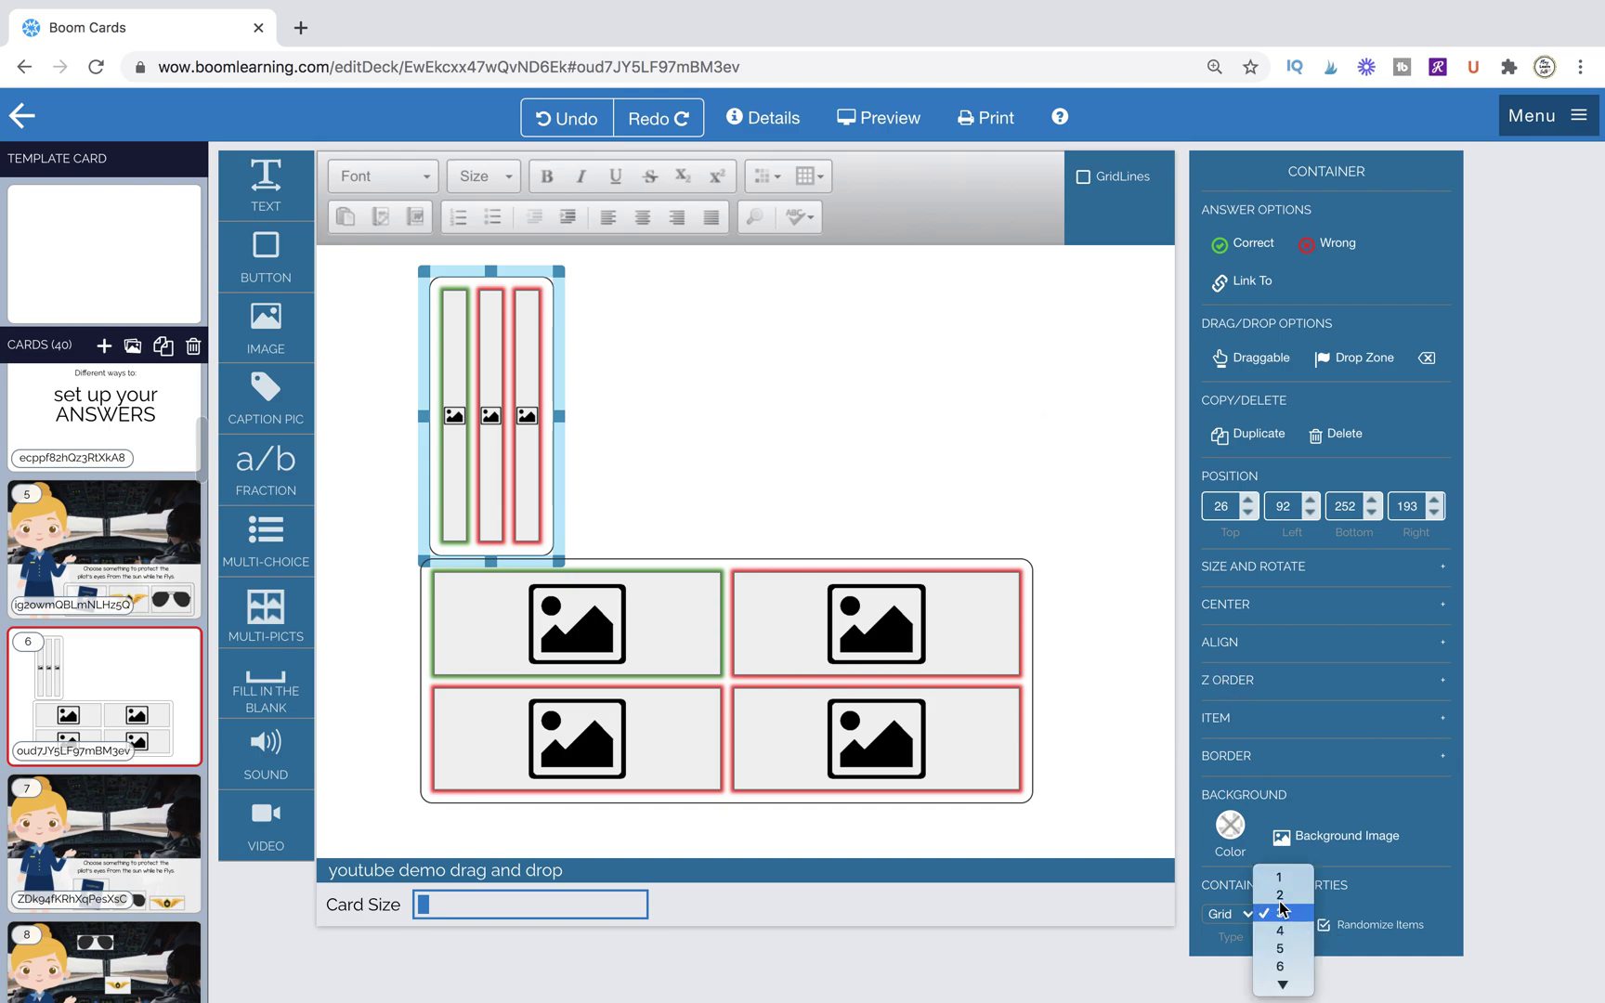
click(1273, 876)
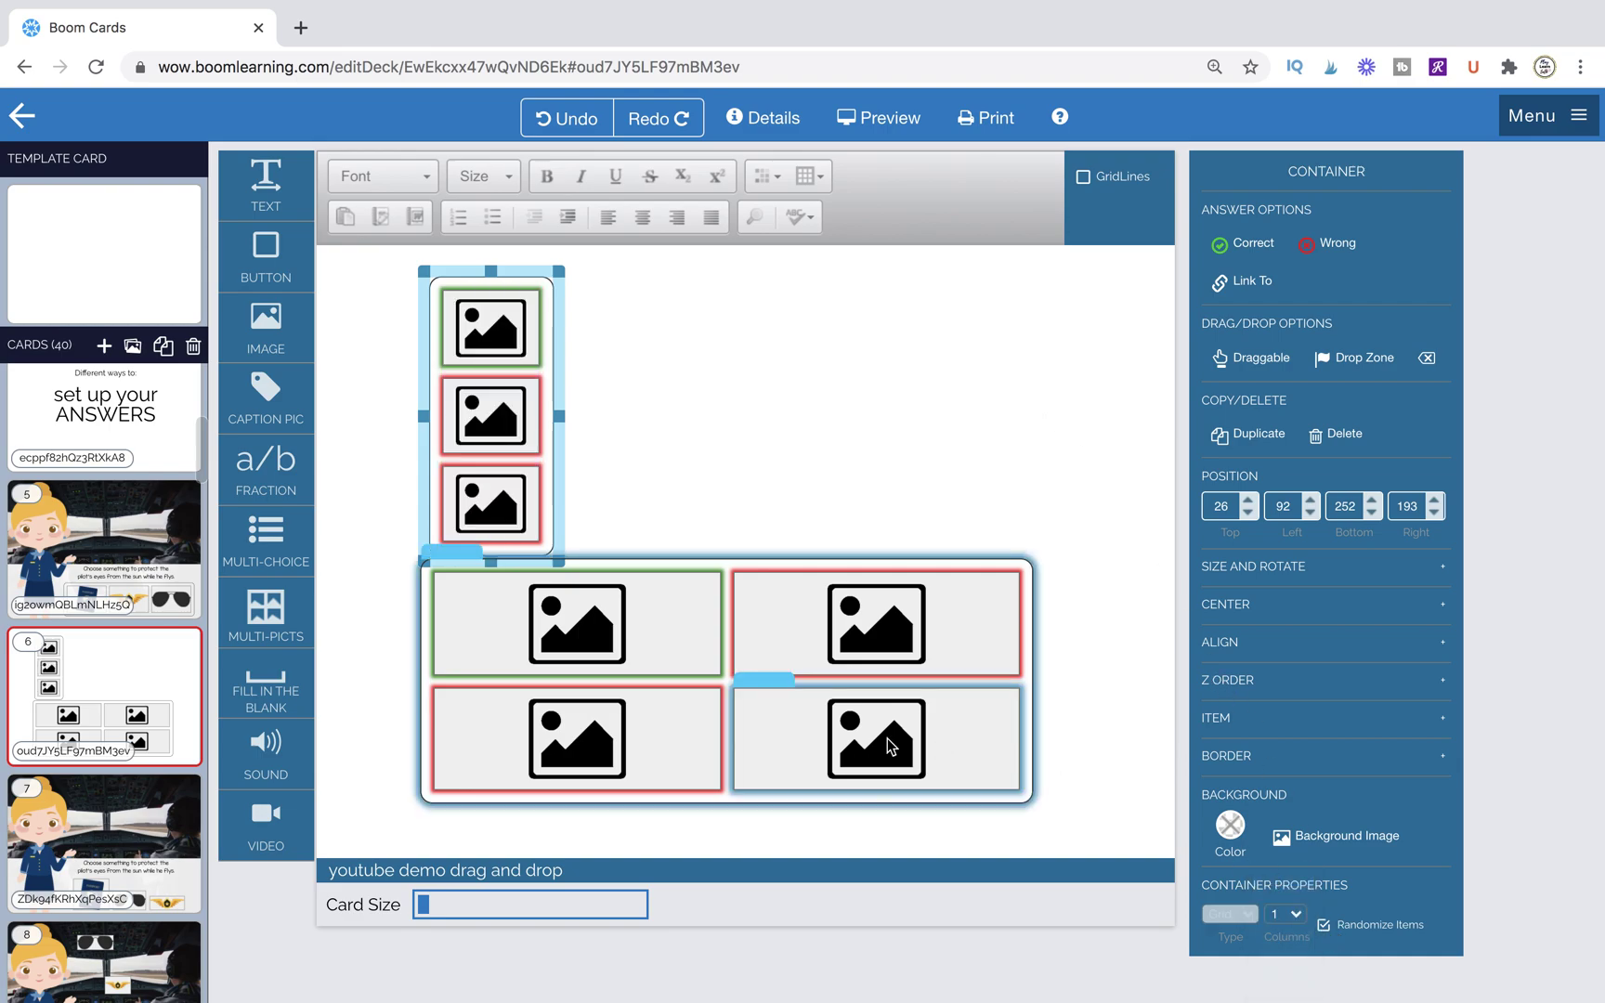
- Flatten the lower container and shift it down, and enlarge the one-column container to about 342 bottom and 222 right
drag(558, 566, 610, 662)
click(569, 564)
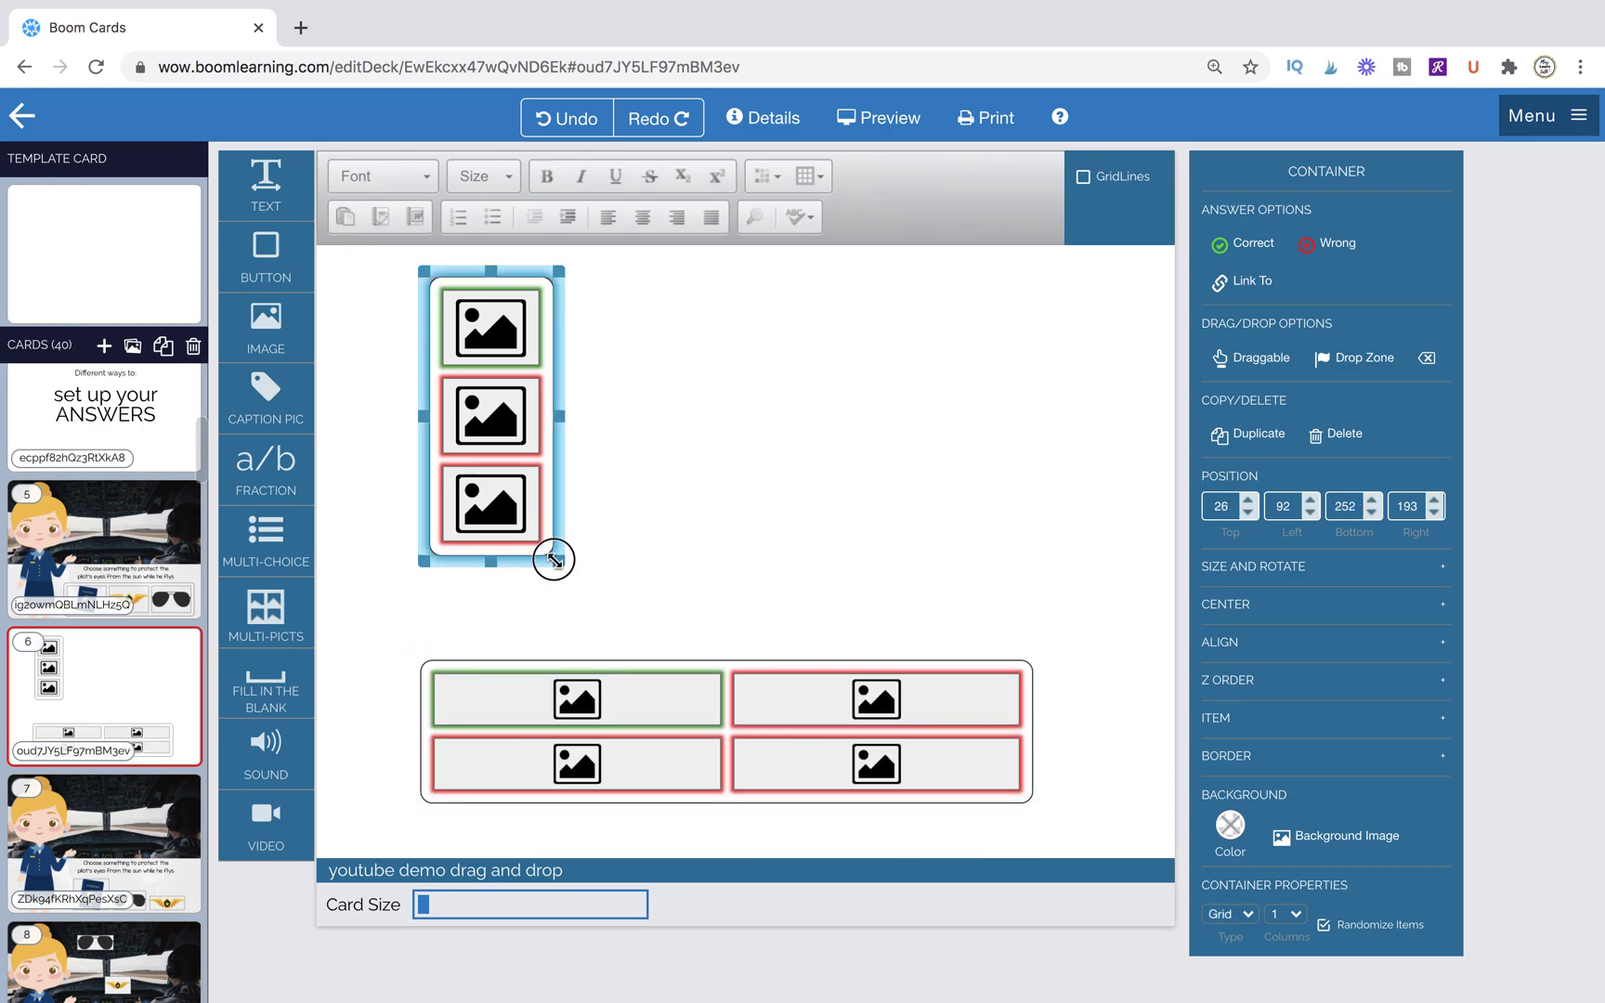
drag(557, 560, 589, 669)
click(600, 669)
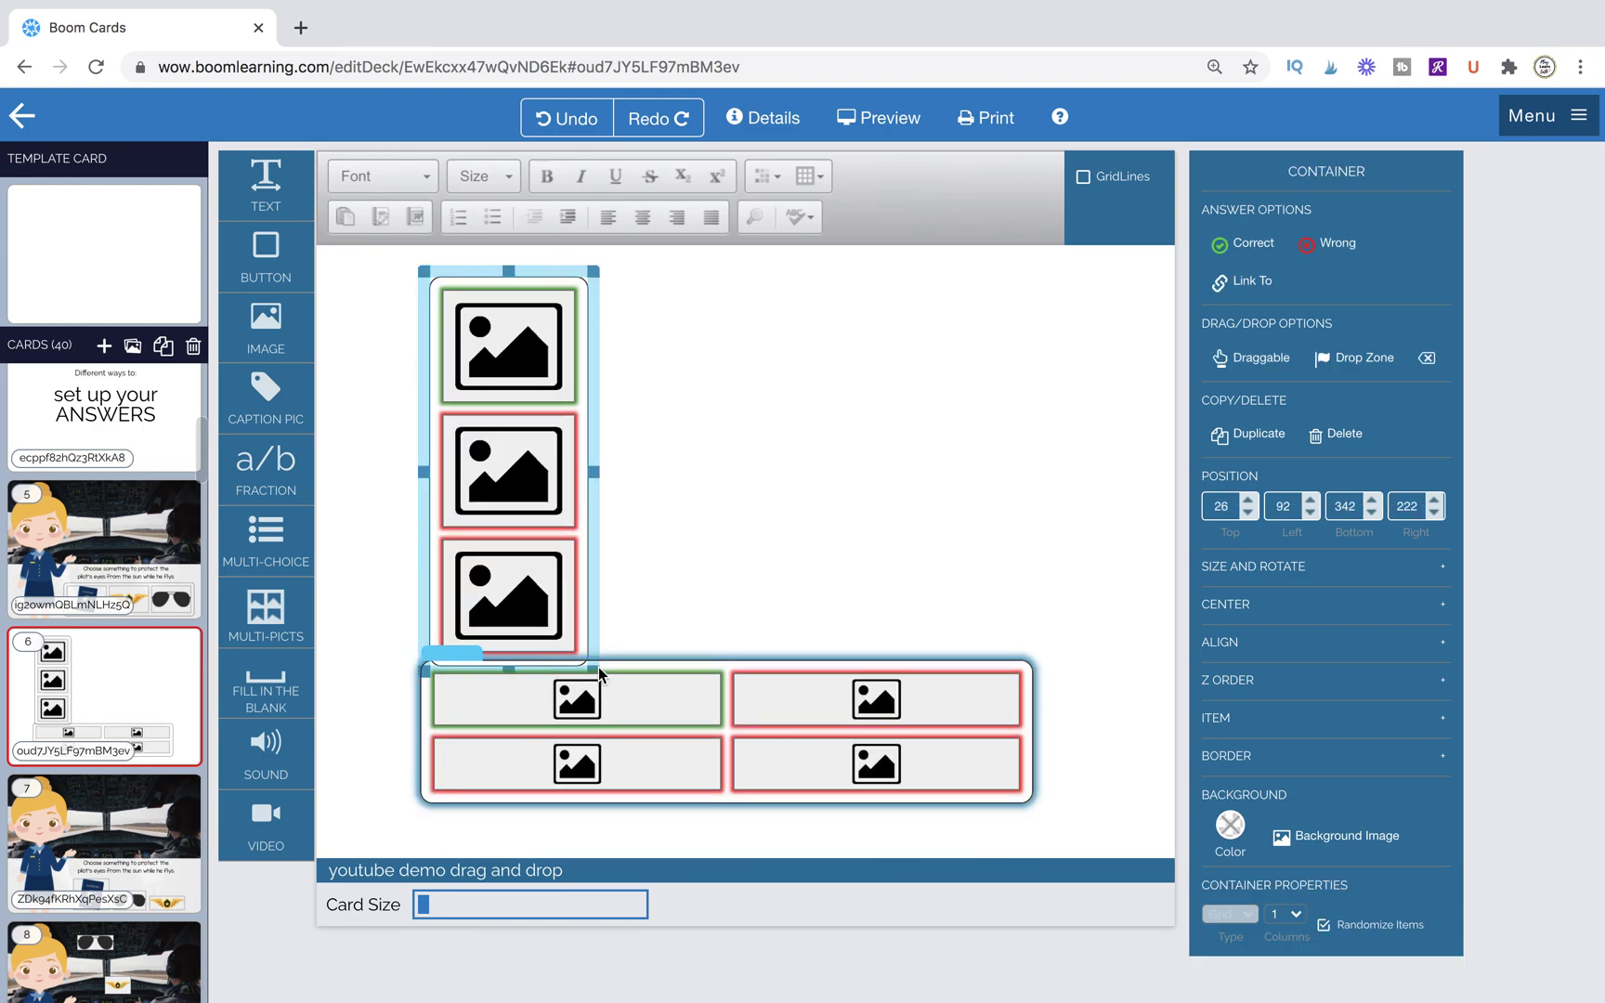
drag(609, 656, 610, 687)
click(589, 662)
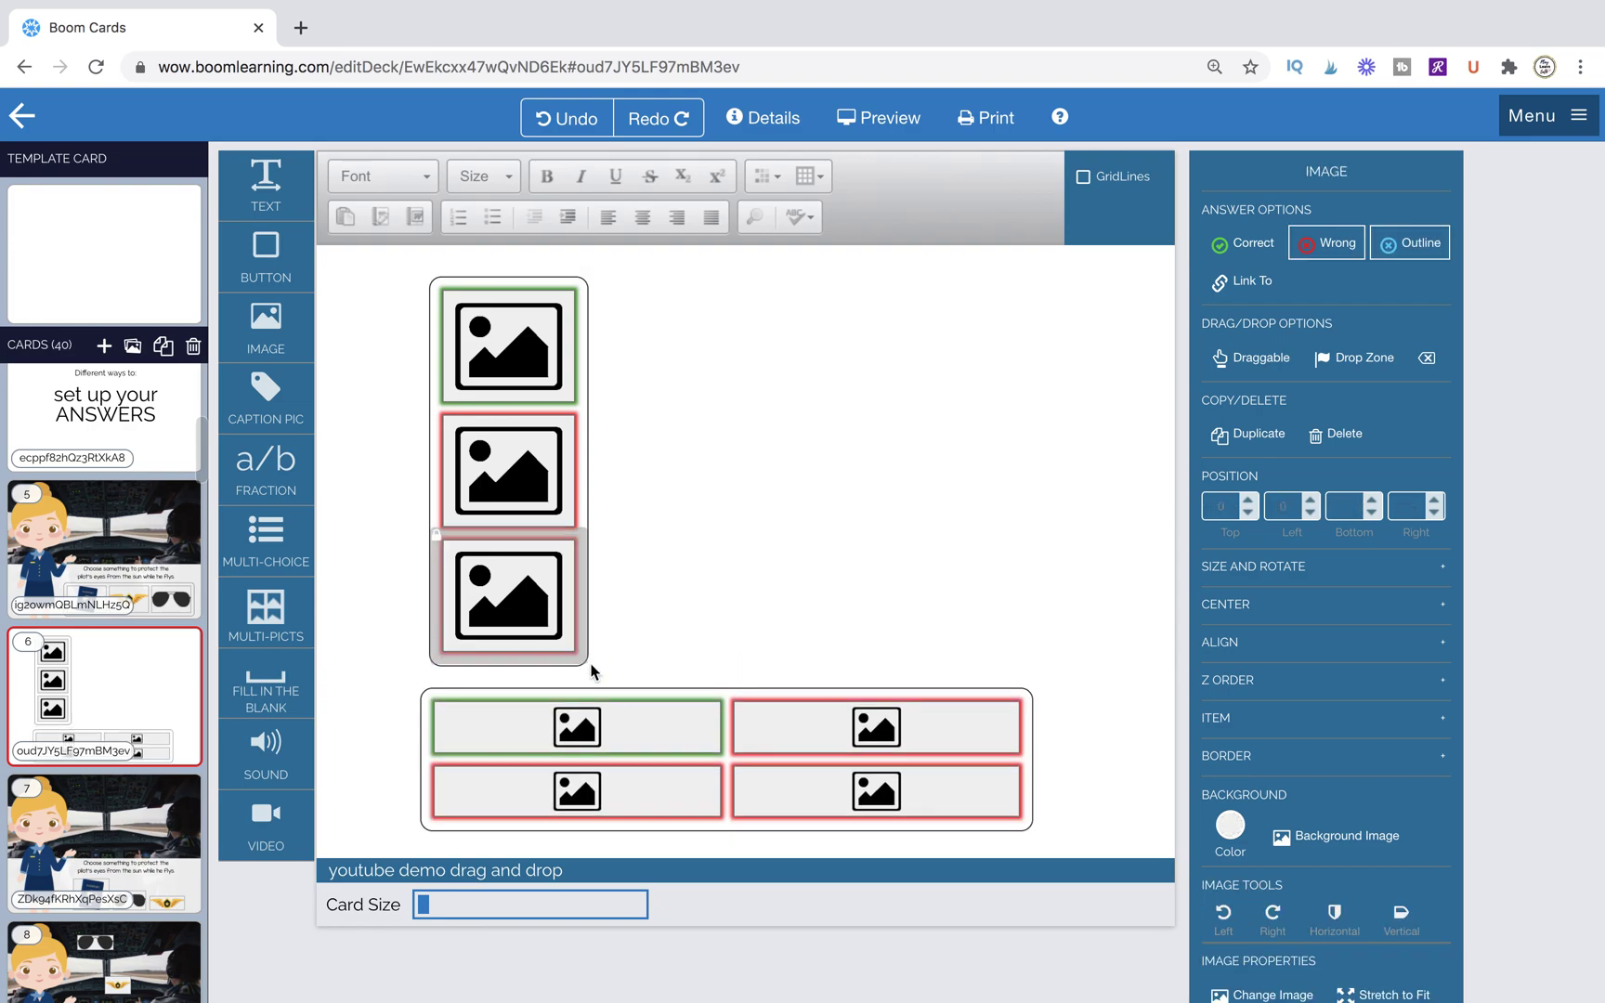
- Delete the lower four-picture container from card 6
click(456, 681)
key(Delete)
click(479, 609)
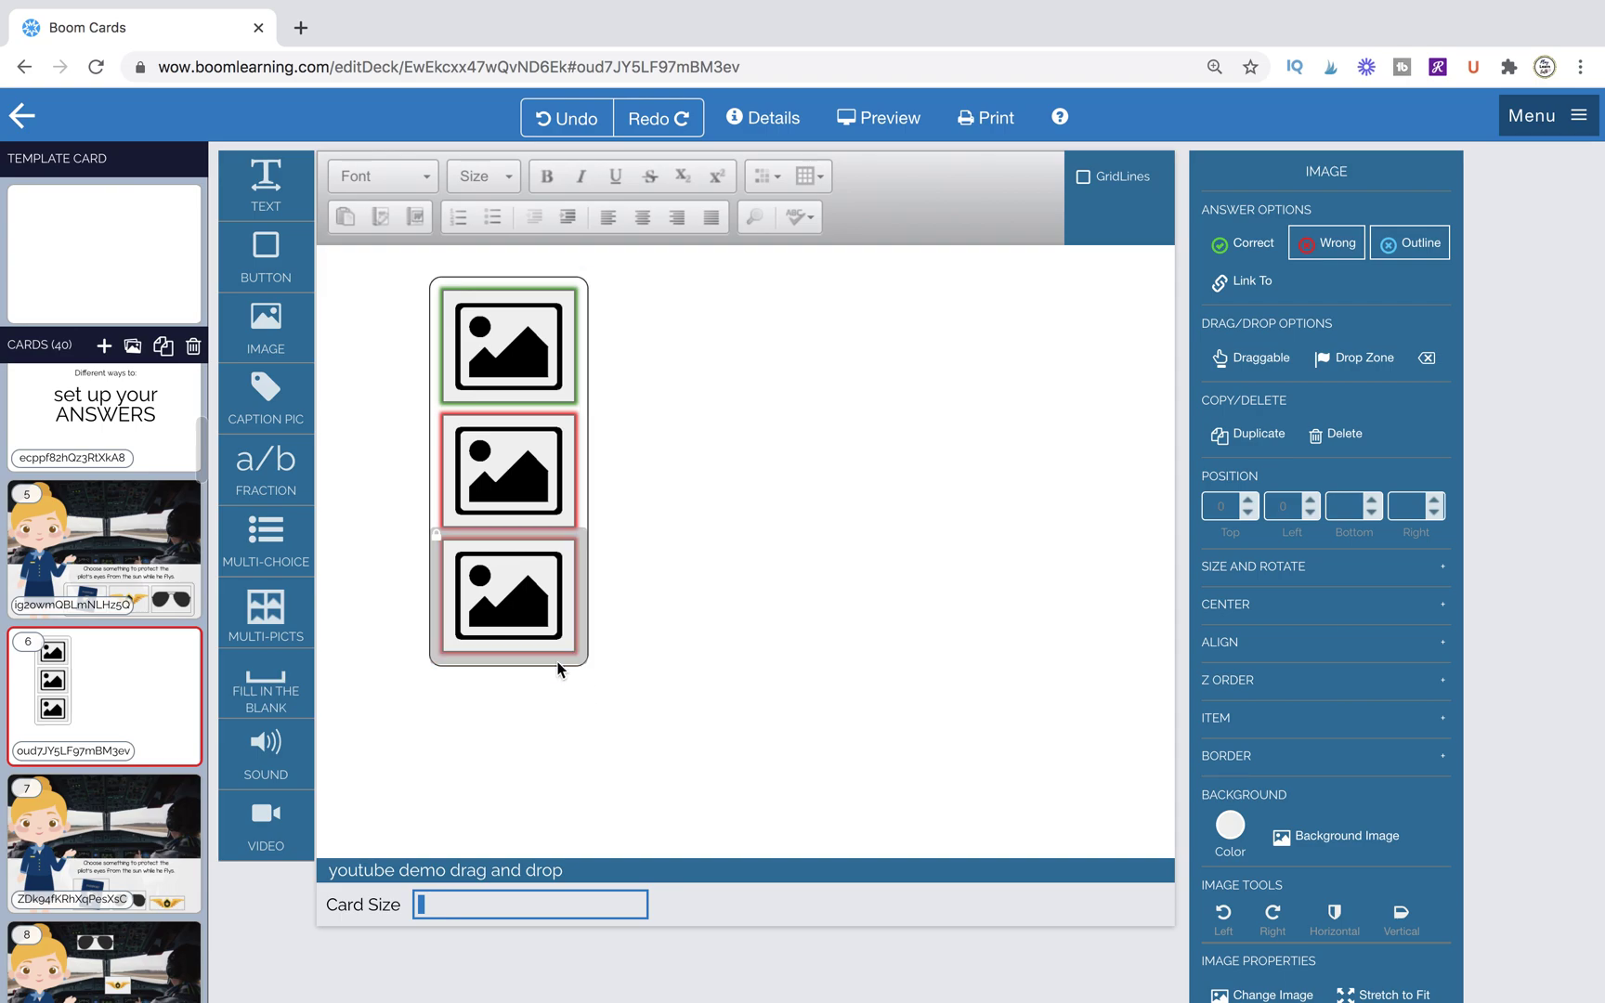
click(620, 578)
click(555, 506)
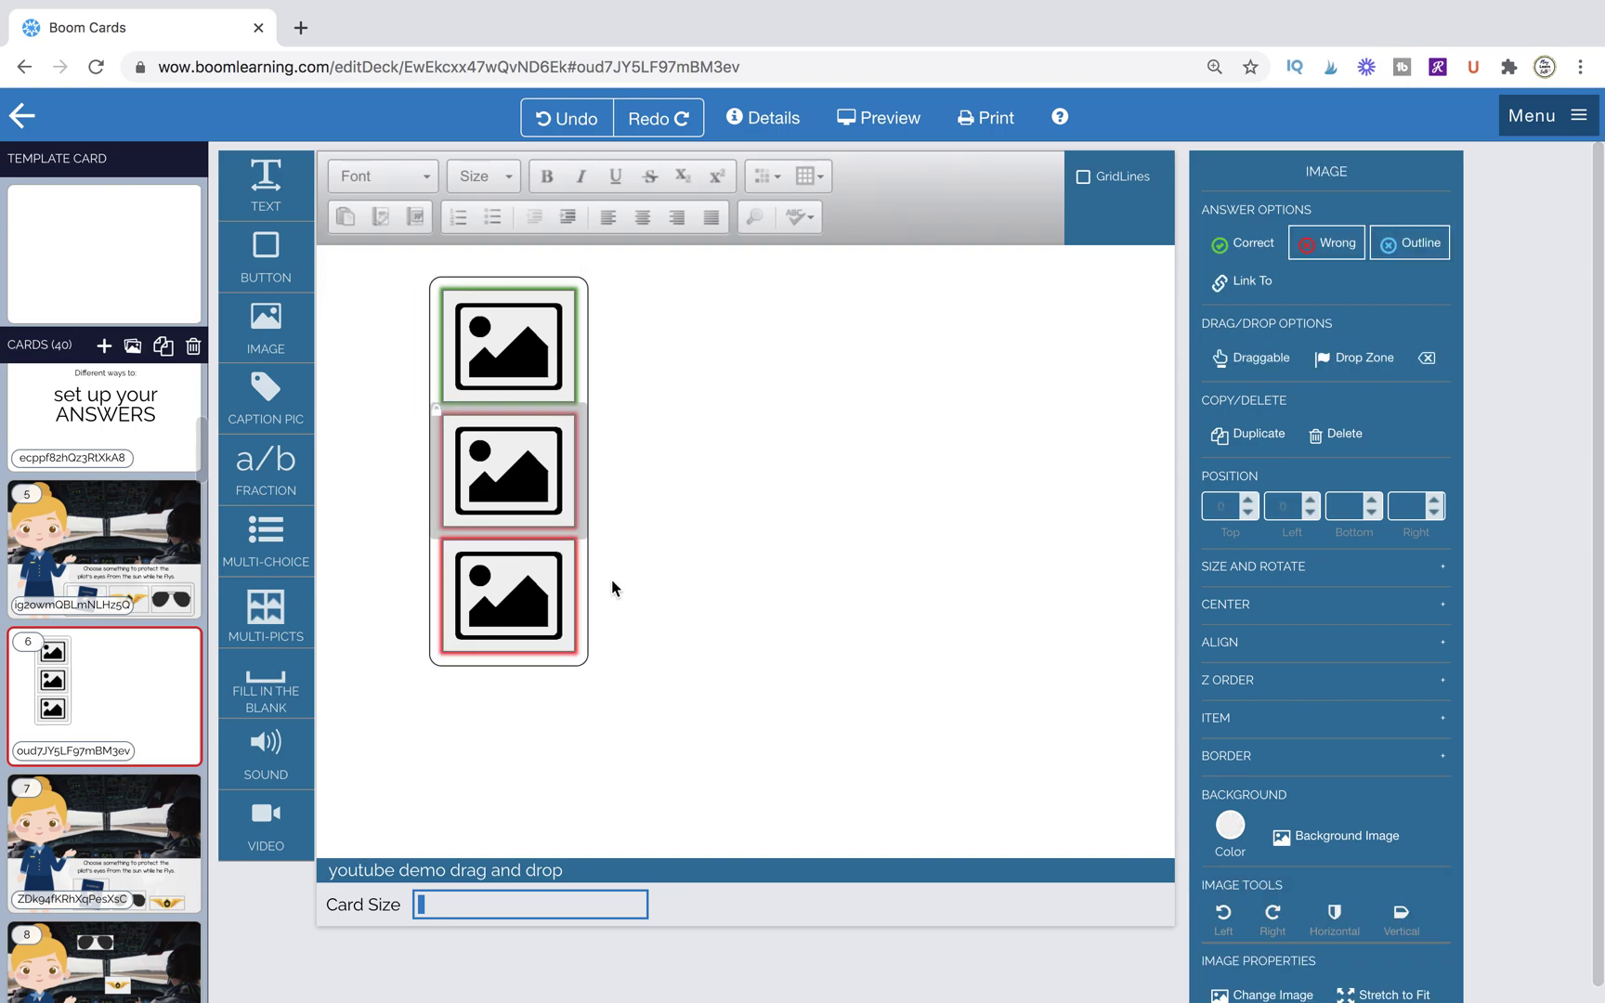
- Reshape the remaining container to a wide, short box about 144 bottom and 611 right, and set it to 3 columns
click(585, 666)
drag(592, 670, 1067, 428)
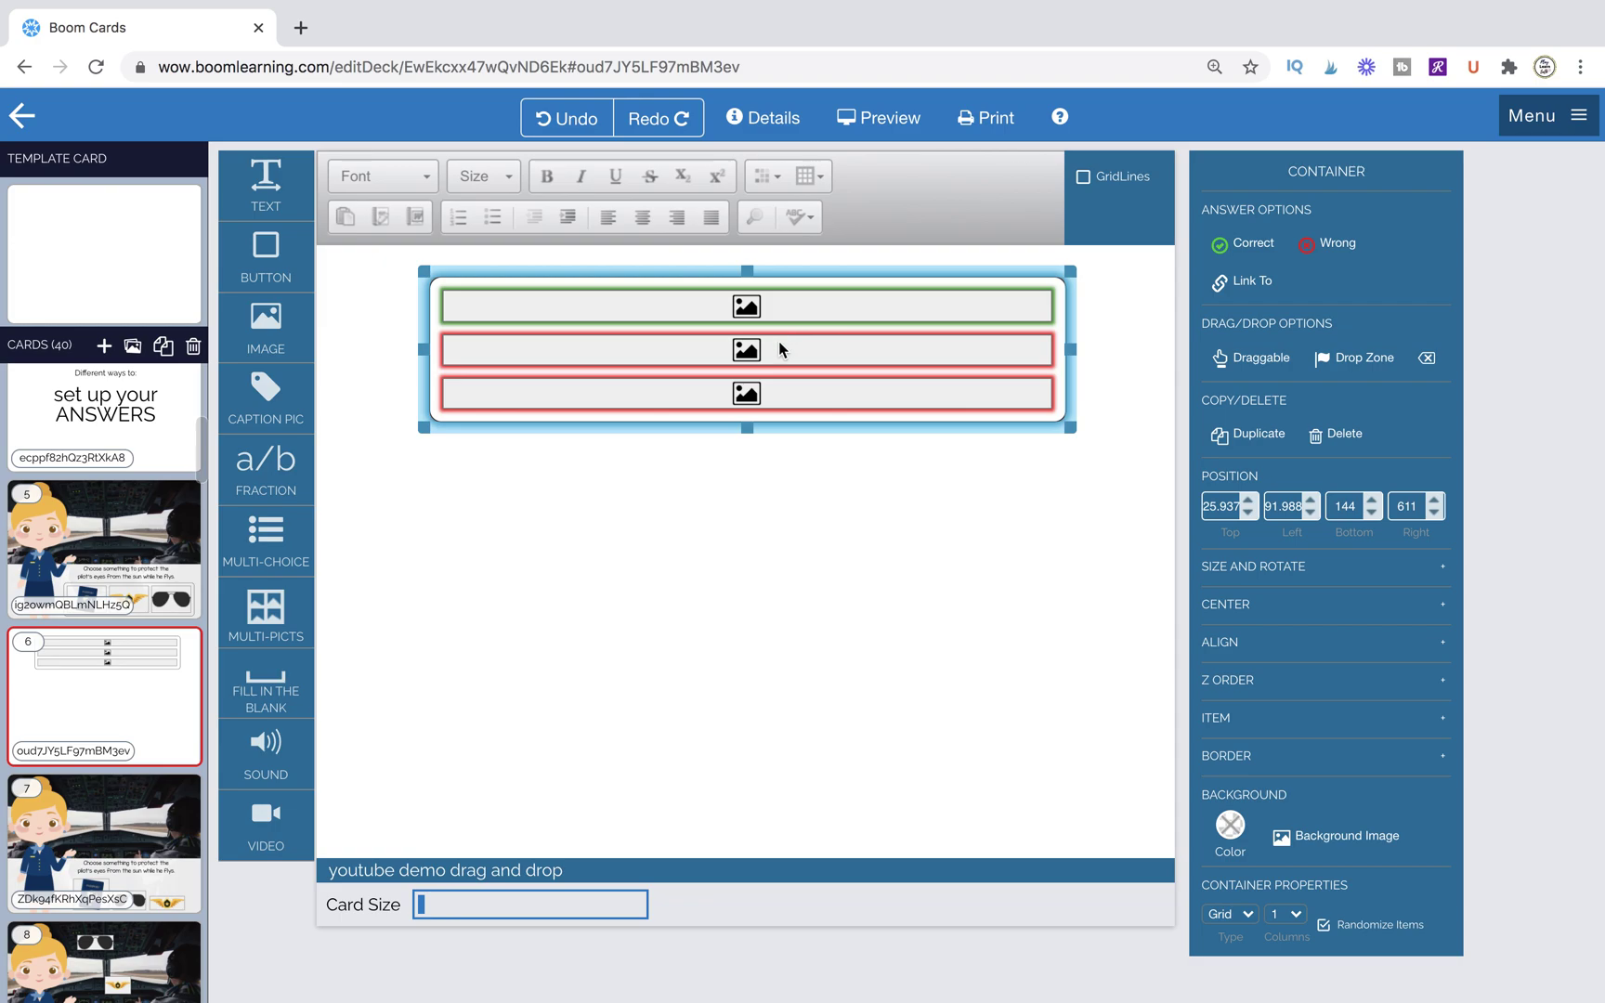
click(1287, 922)
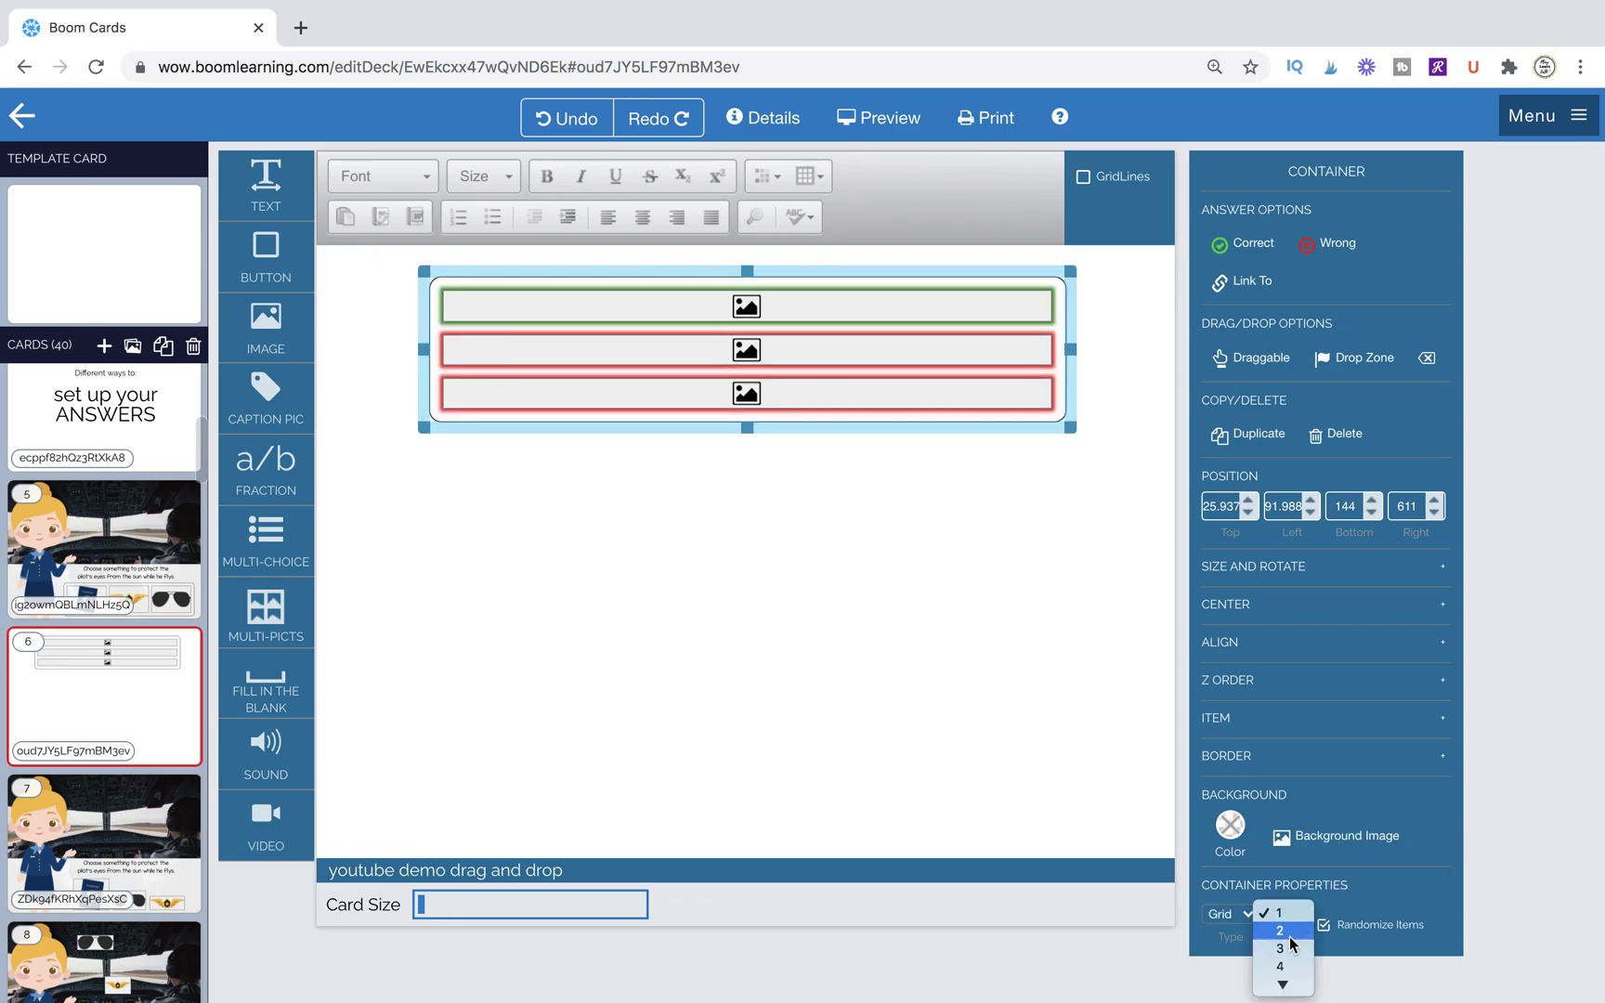
click(1289, 966)
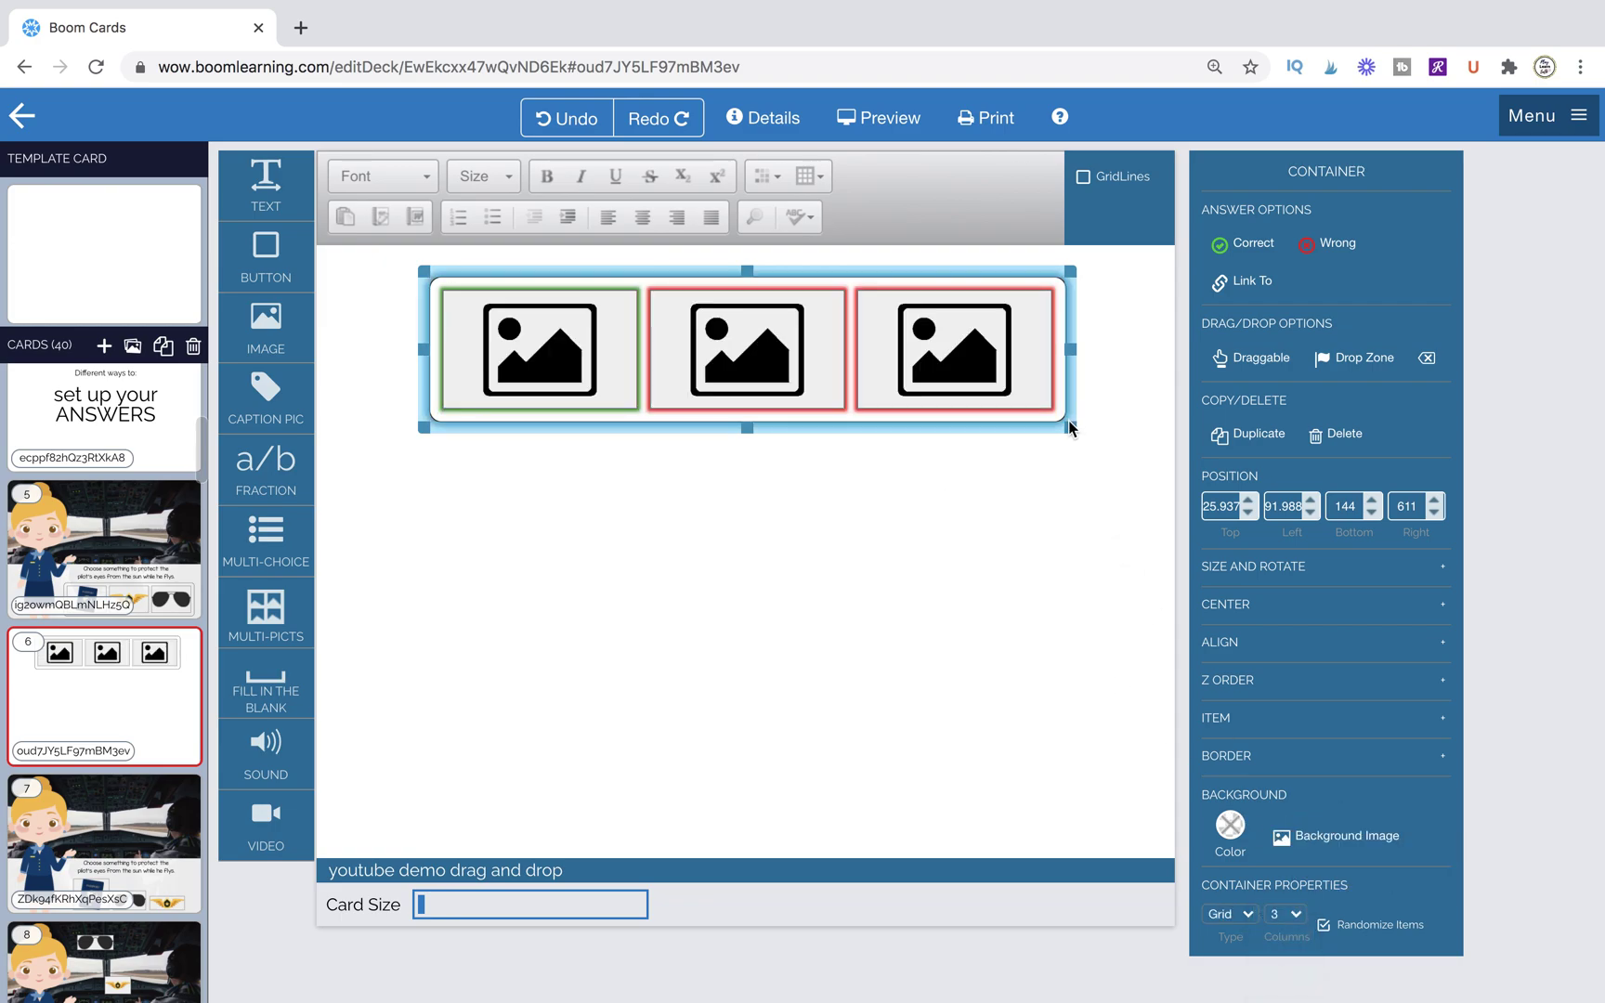
- Enlarge the container slightly, delete its third picture placeholder, and set its column count to 10
mouse_move(1071, 425)
mouse_down()
mouse_move(1057, 476)
mouse_move(1079, 427)
mouse_up()
click(1017, 377)
key(Delete)
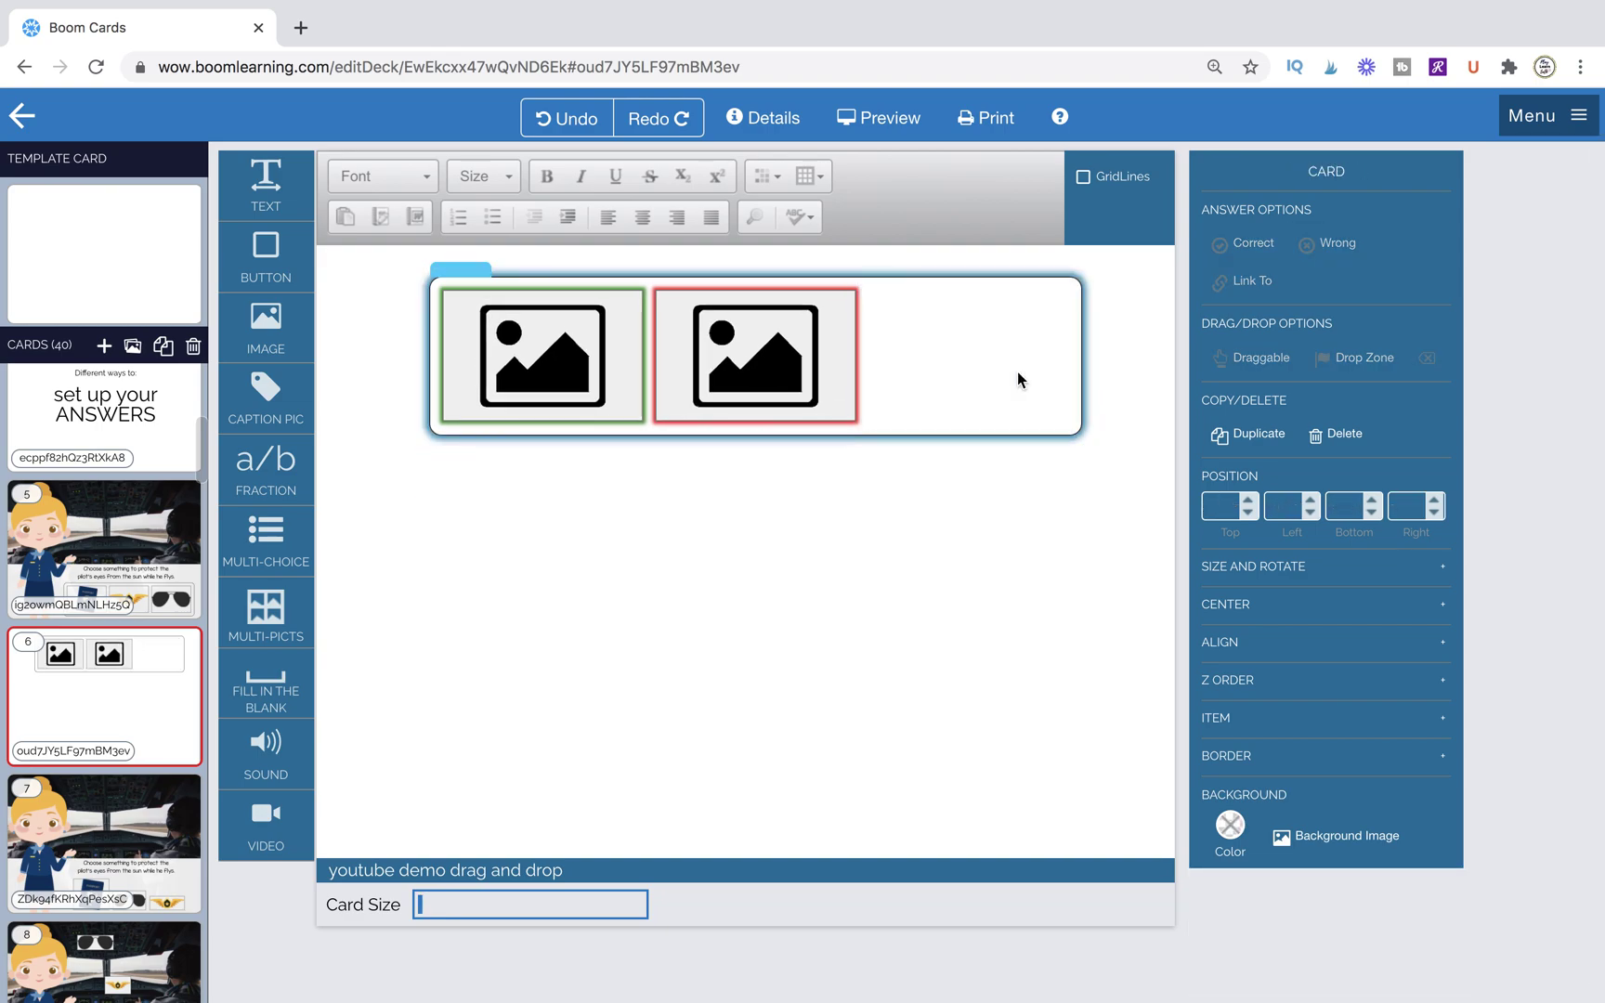
click(1027, 383)
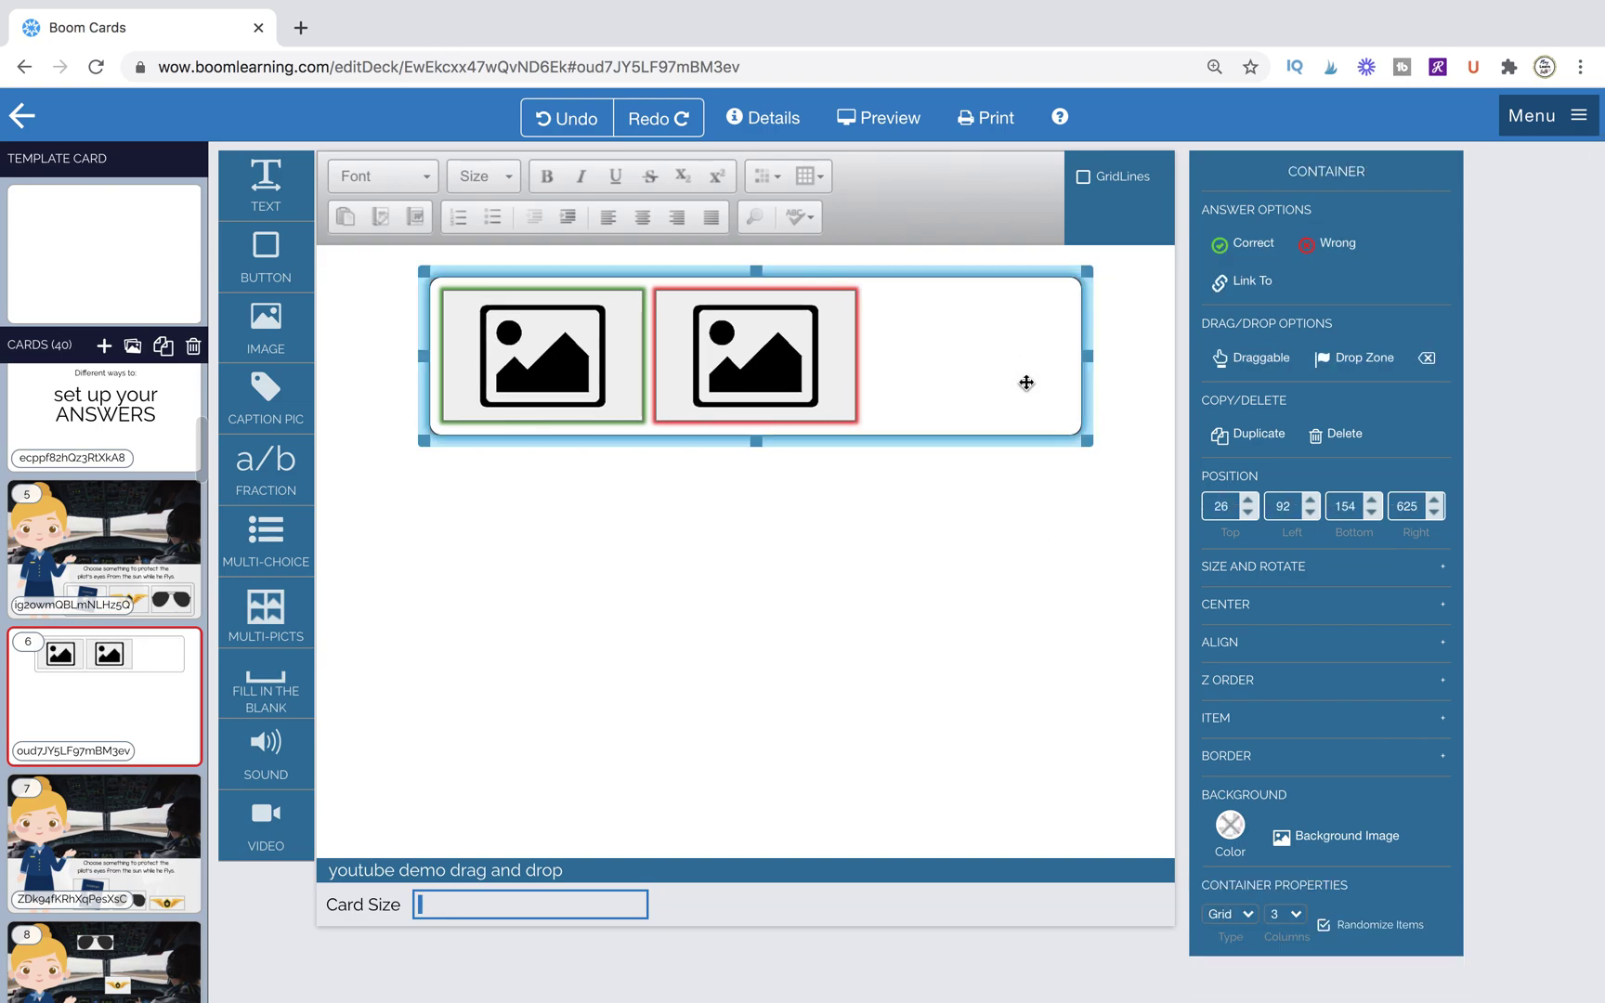
click(1276, 916)
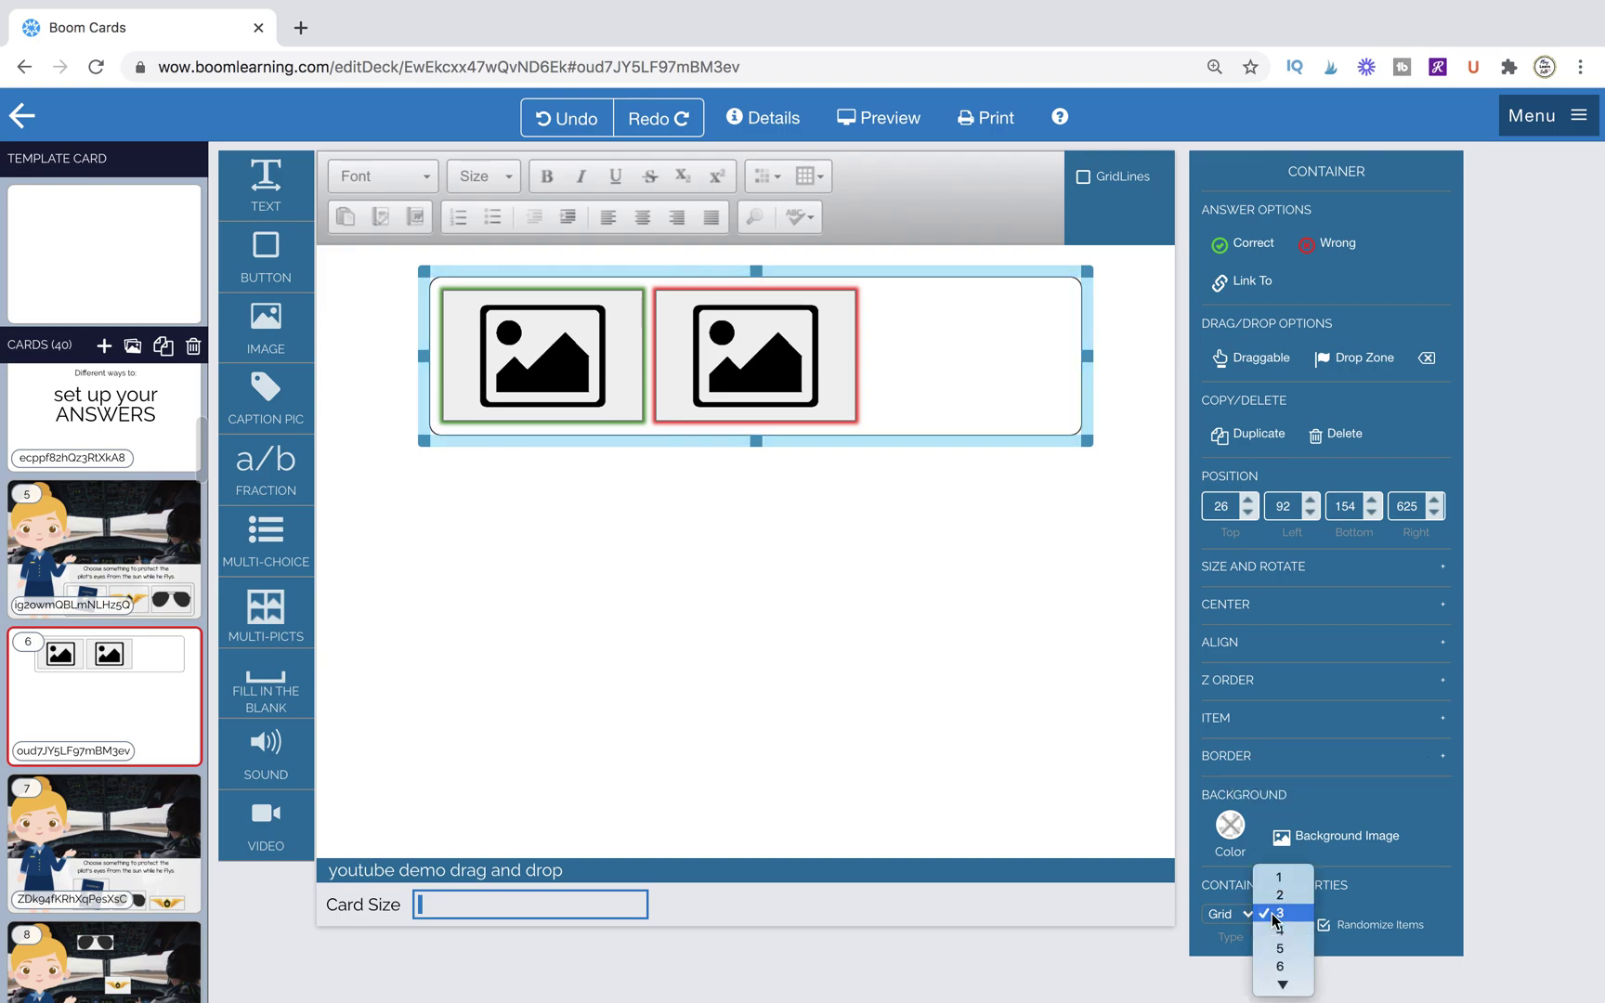
click(1278, 897)
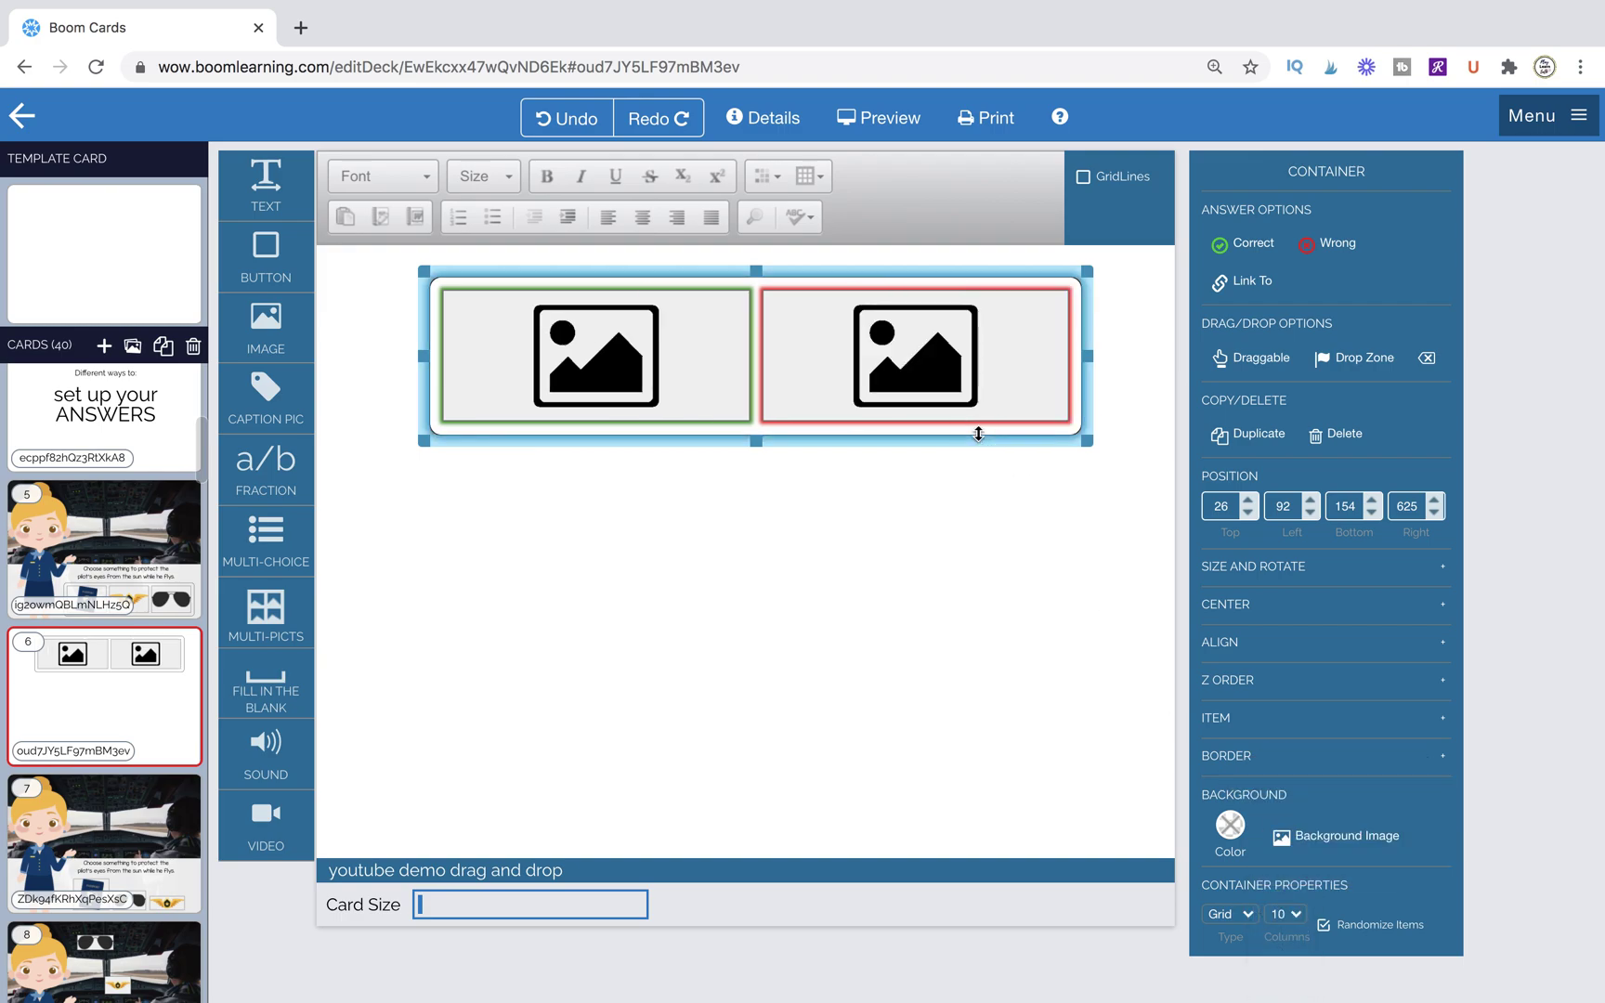
- Reshape the two-picture container to about 282 bottom and 372 right, and stack its pictures in 1 column
drag(1087, 440, 777, 596)
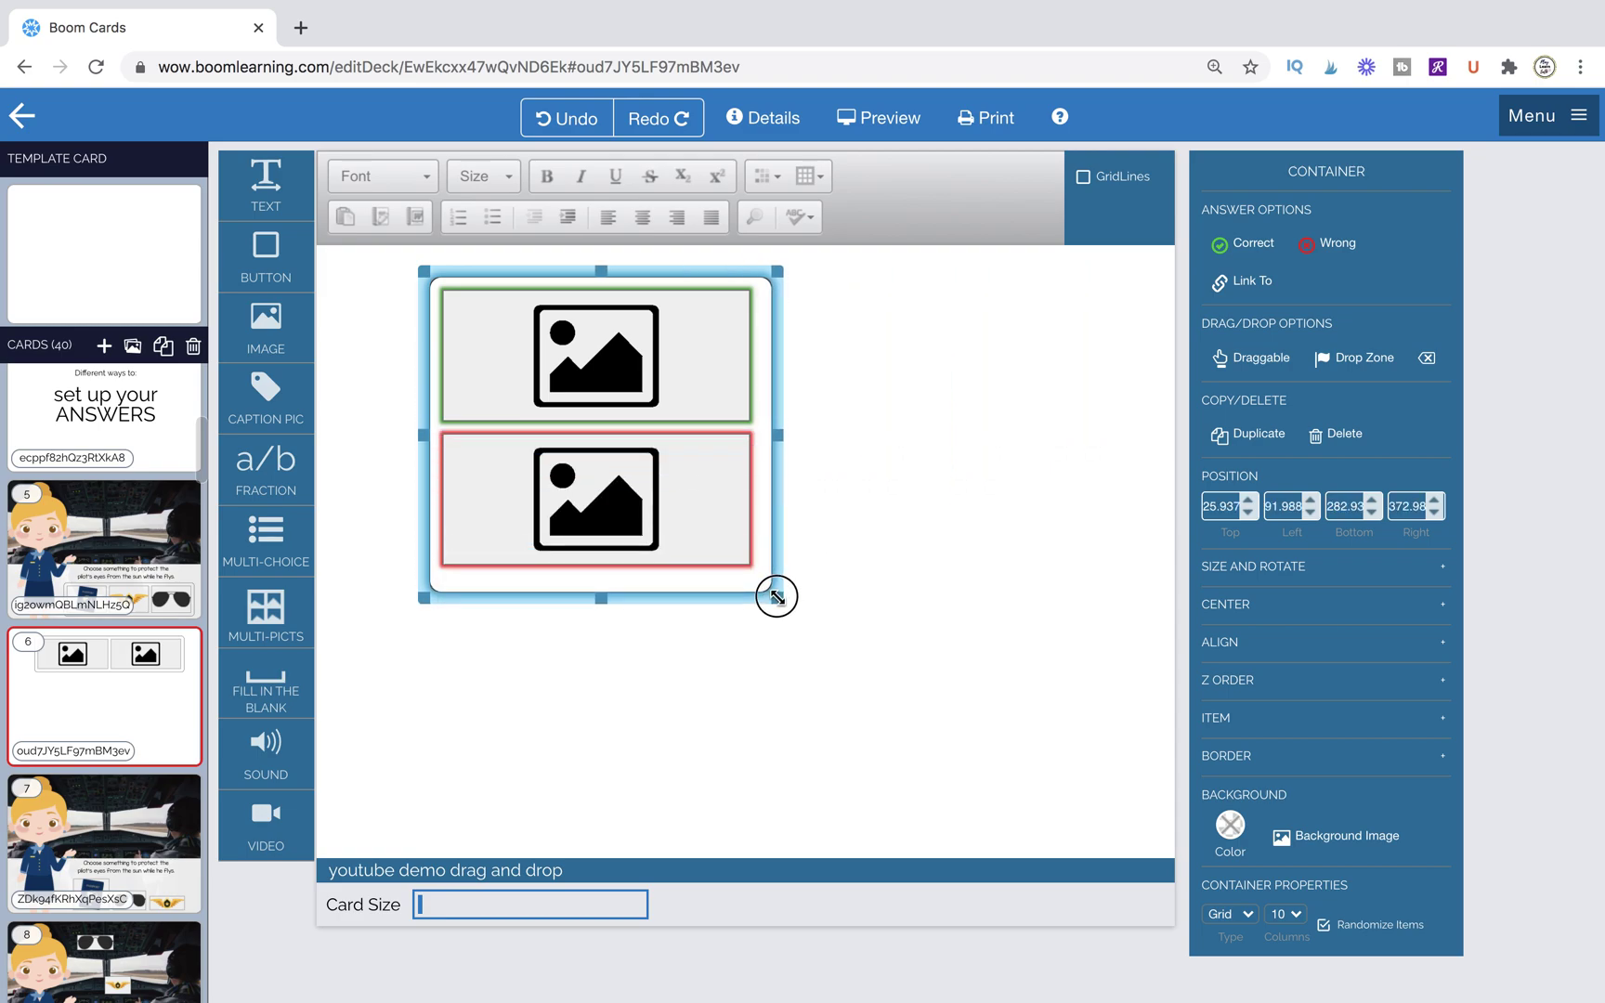
click(1285, 915)
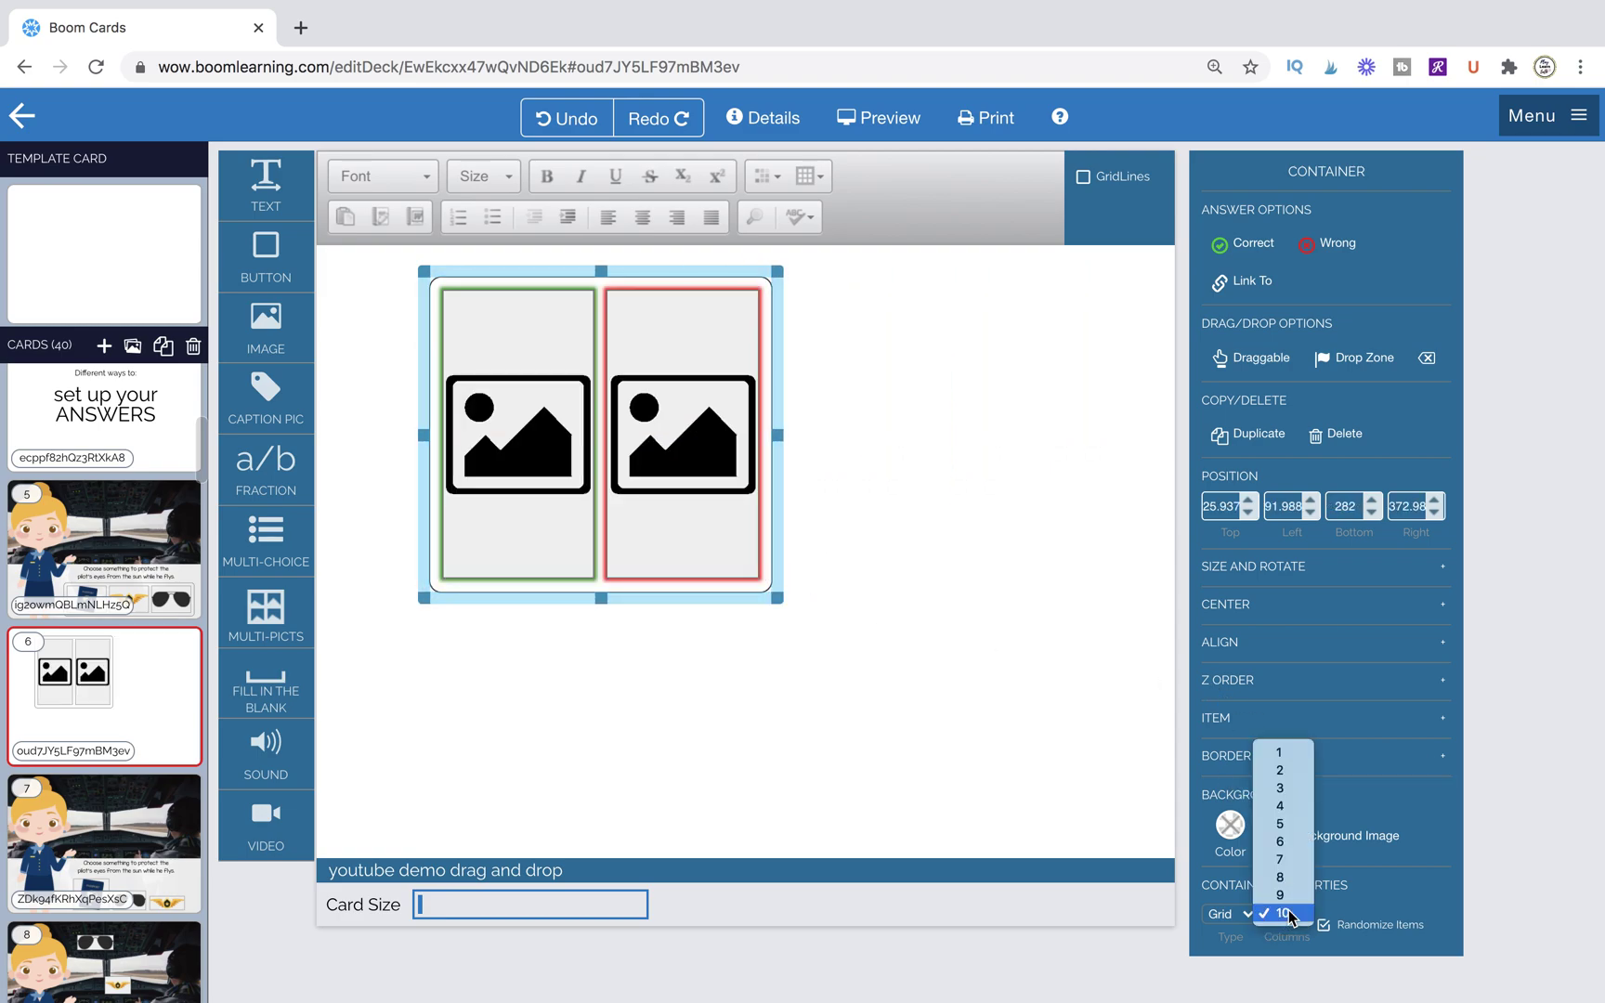
click(1282, 753)
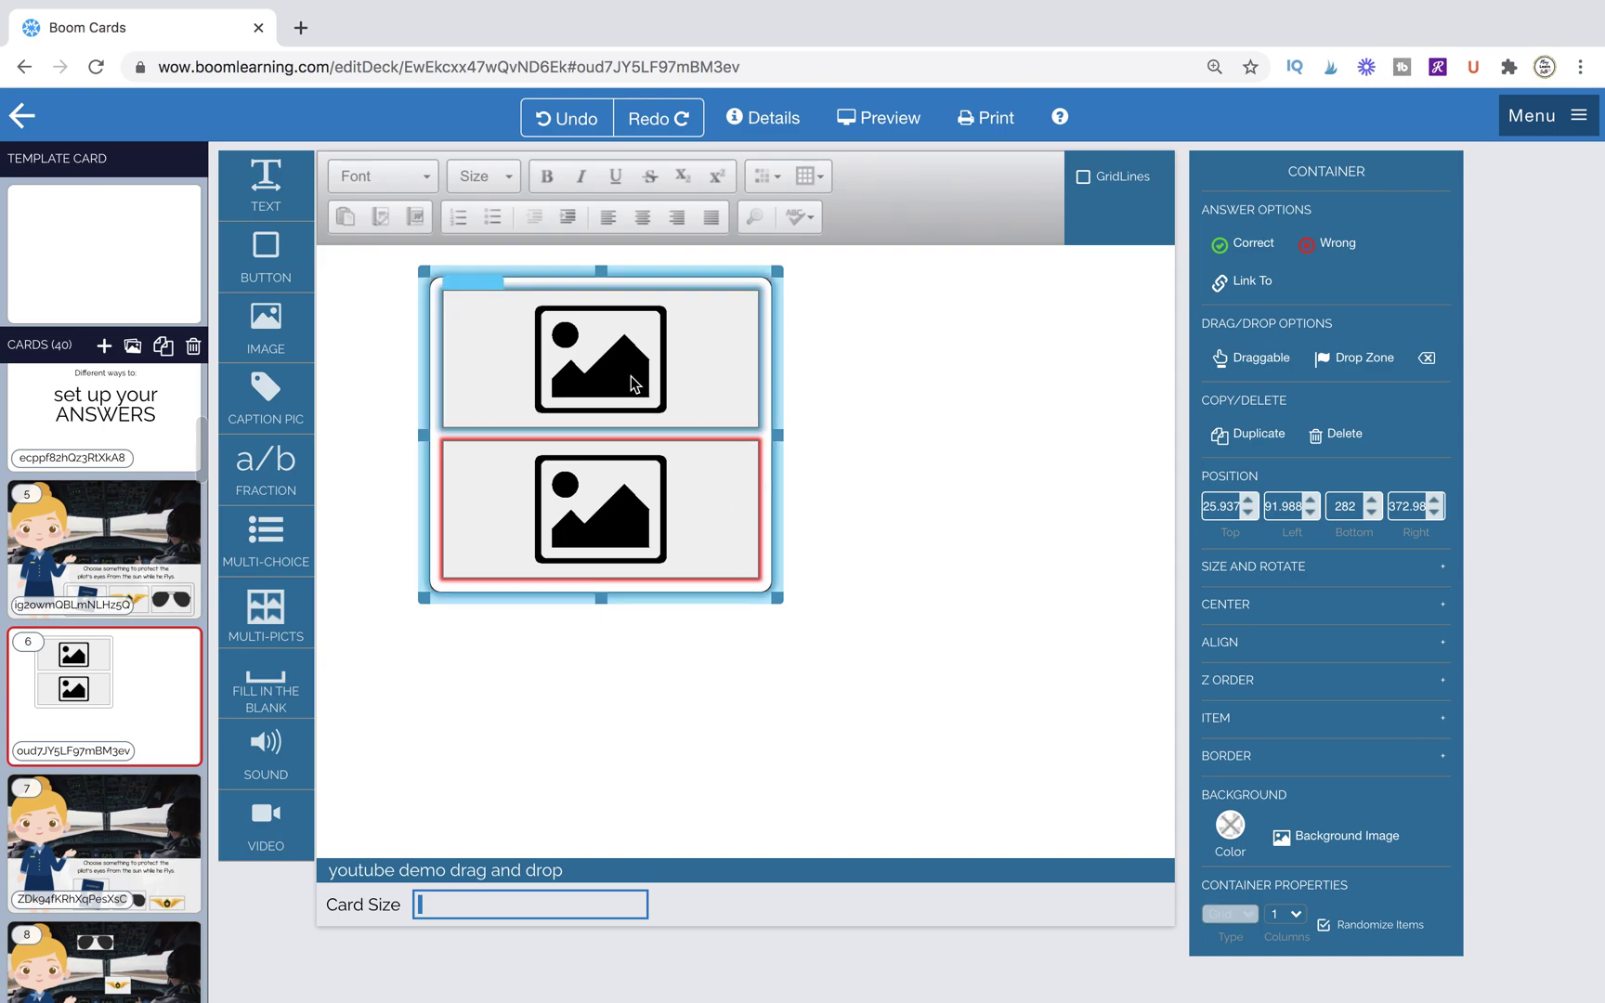
- Set the two-picture container to 2 columns and reshape it wider and shorter so the pictures sit side by side
click(733, 560)
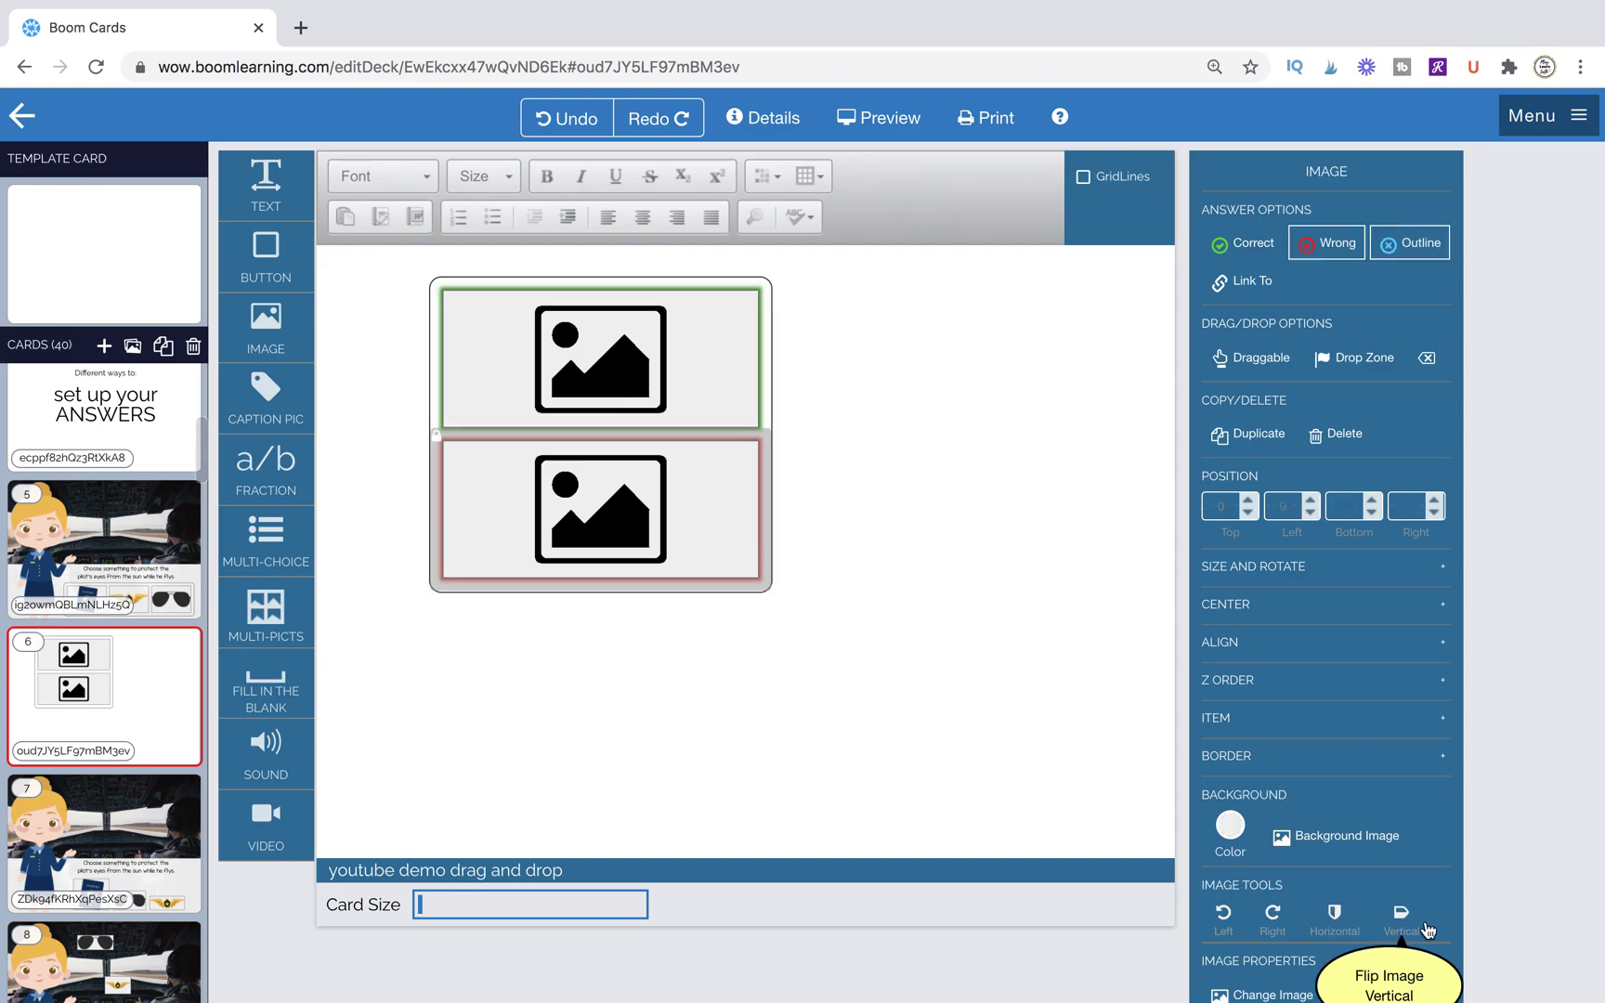
click(954, 702)
click(770, 451)
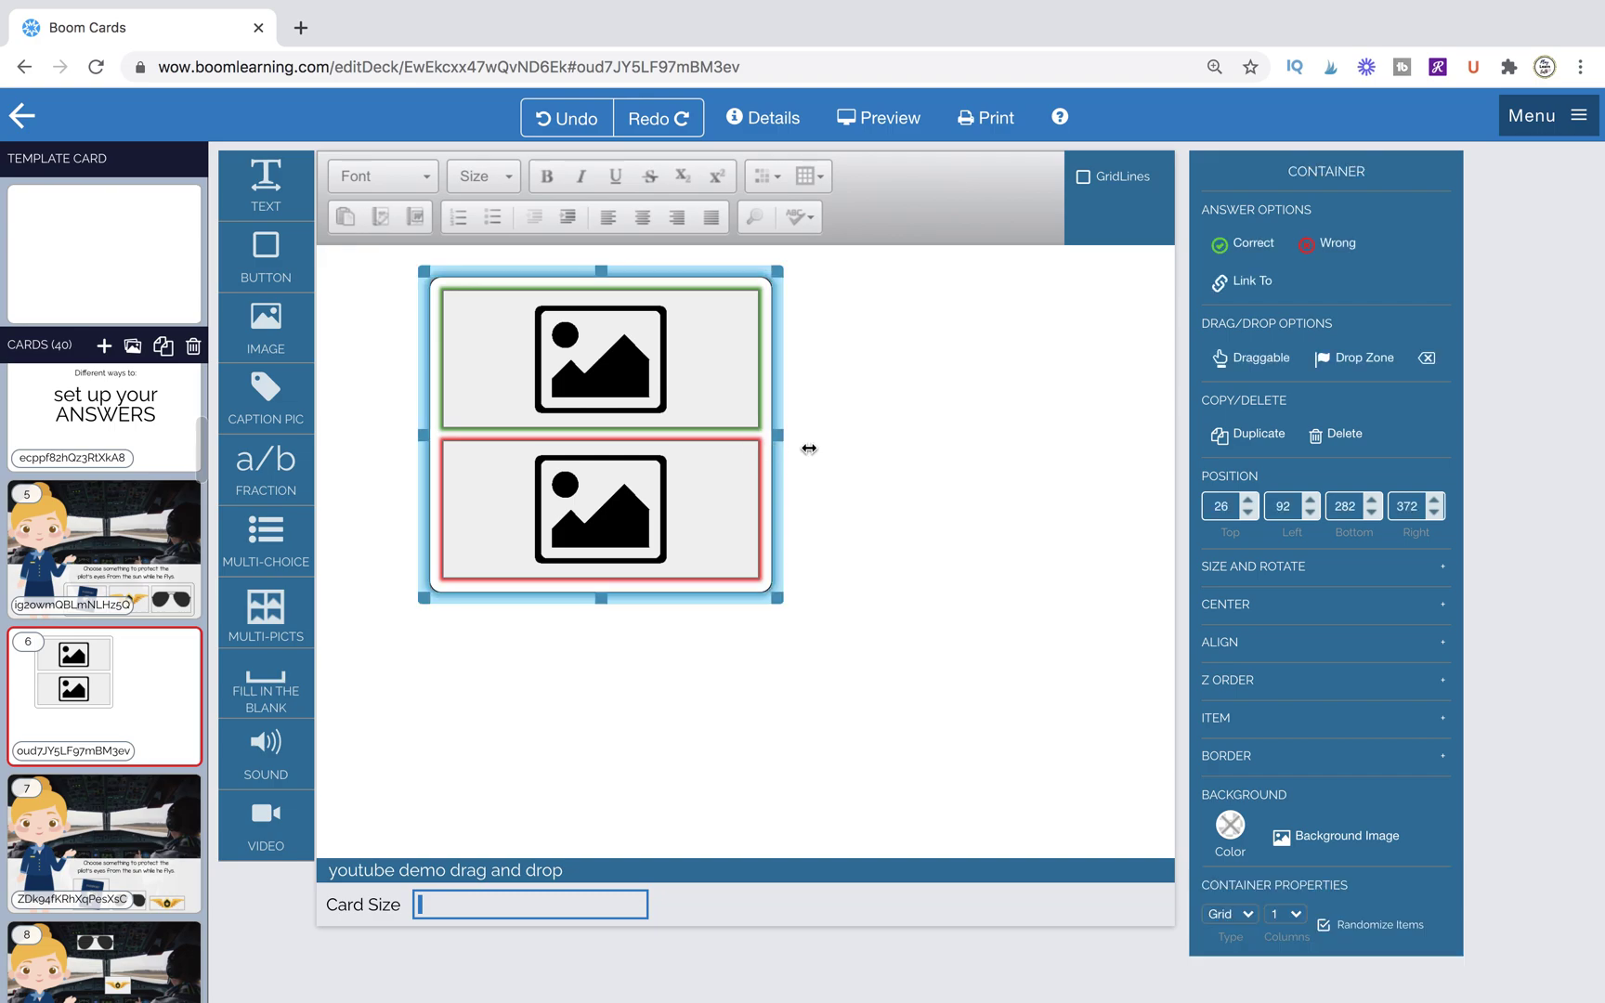
click(1285, 913)
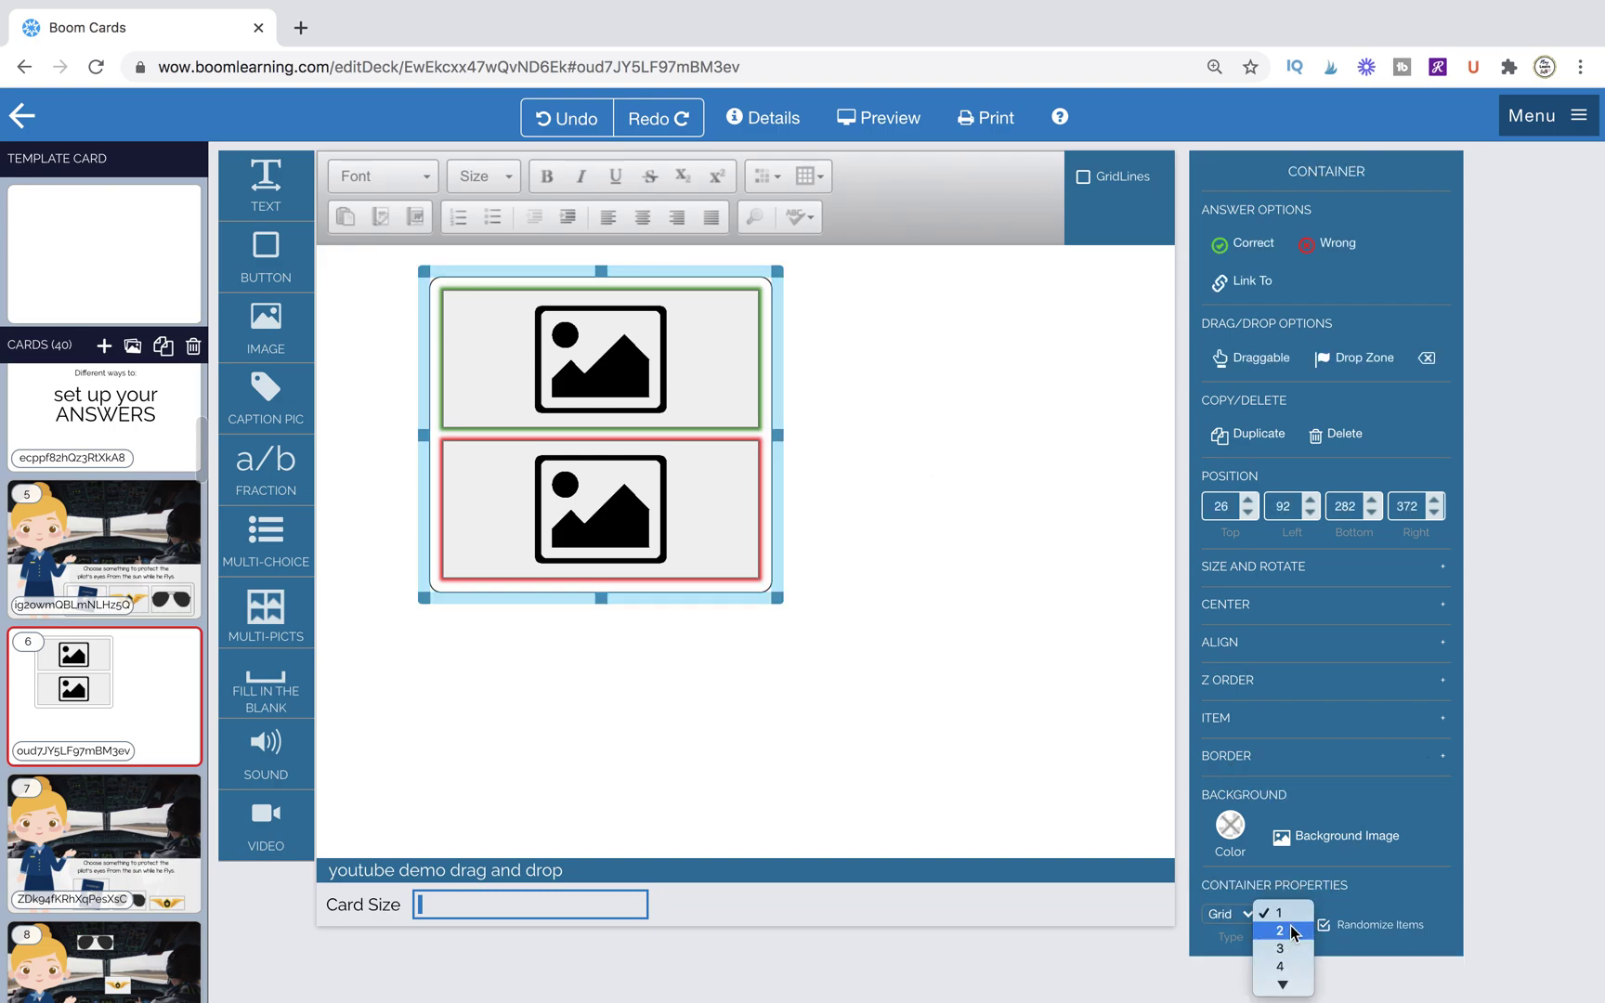
click(1291, 930)
drag(778, 598, 993, 505)
double_click(681, 395)
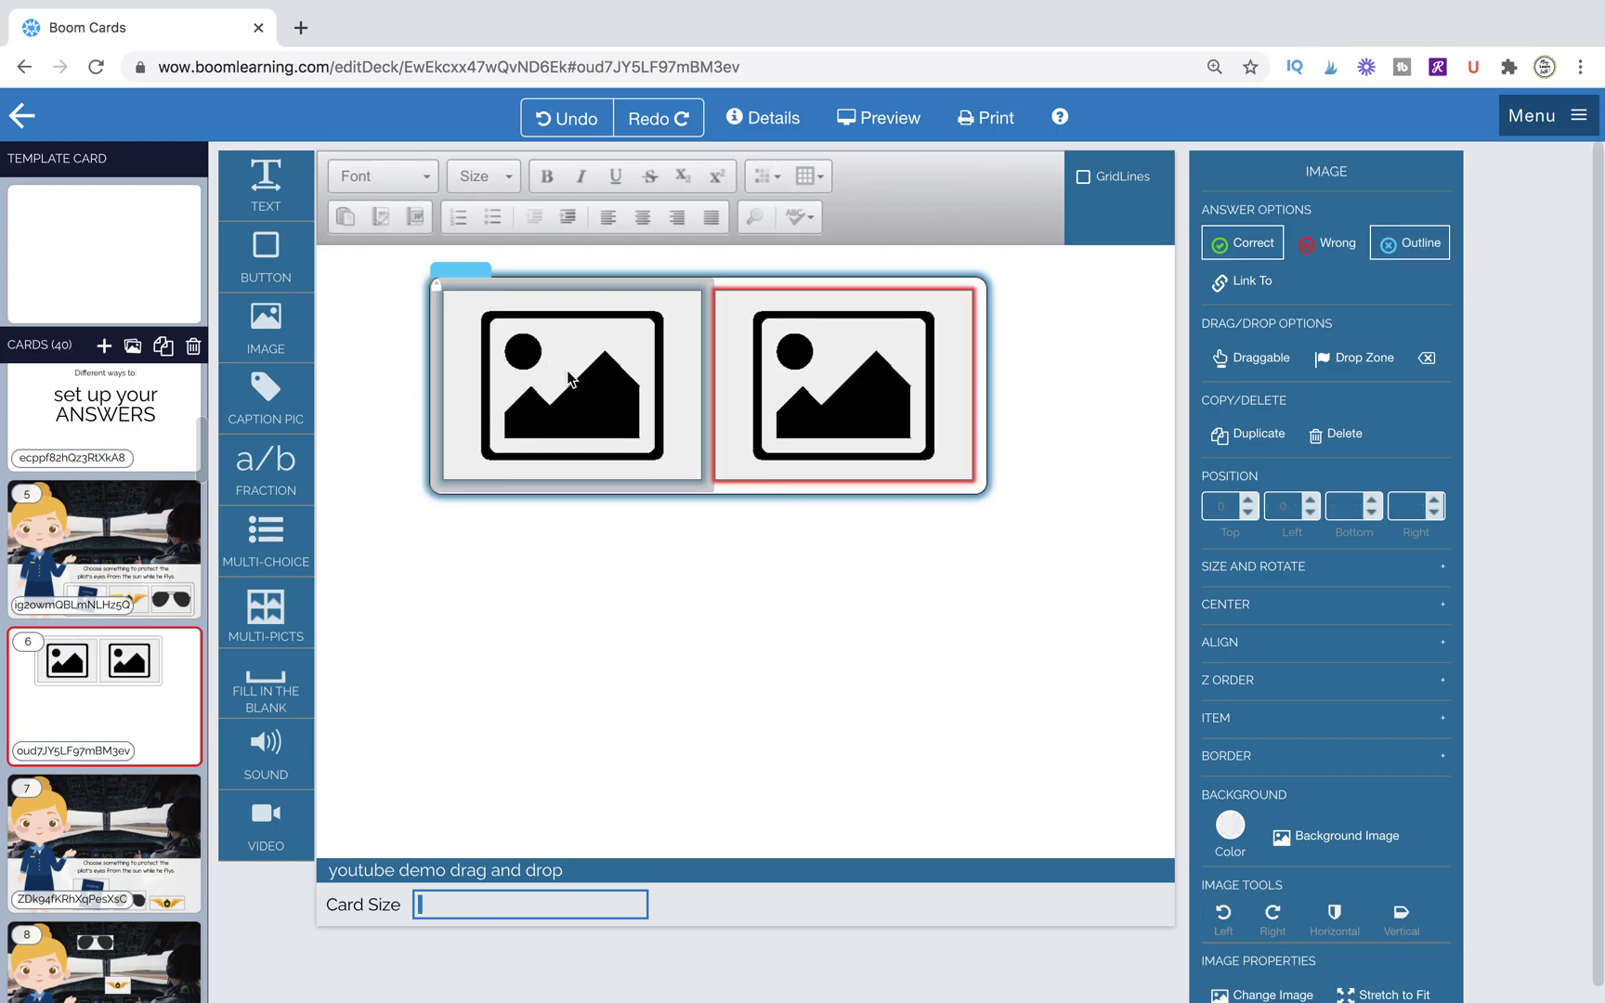
- Replace the two picture placeholders in the container with the passport and sunglasses images
click(811, 703)
double_click(841, 390)
scroll(879, 800, down, 1)
scroll(879, 800, down, 2)
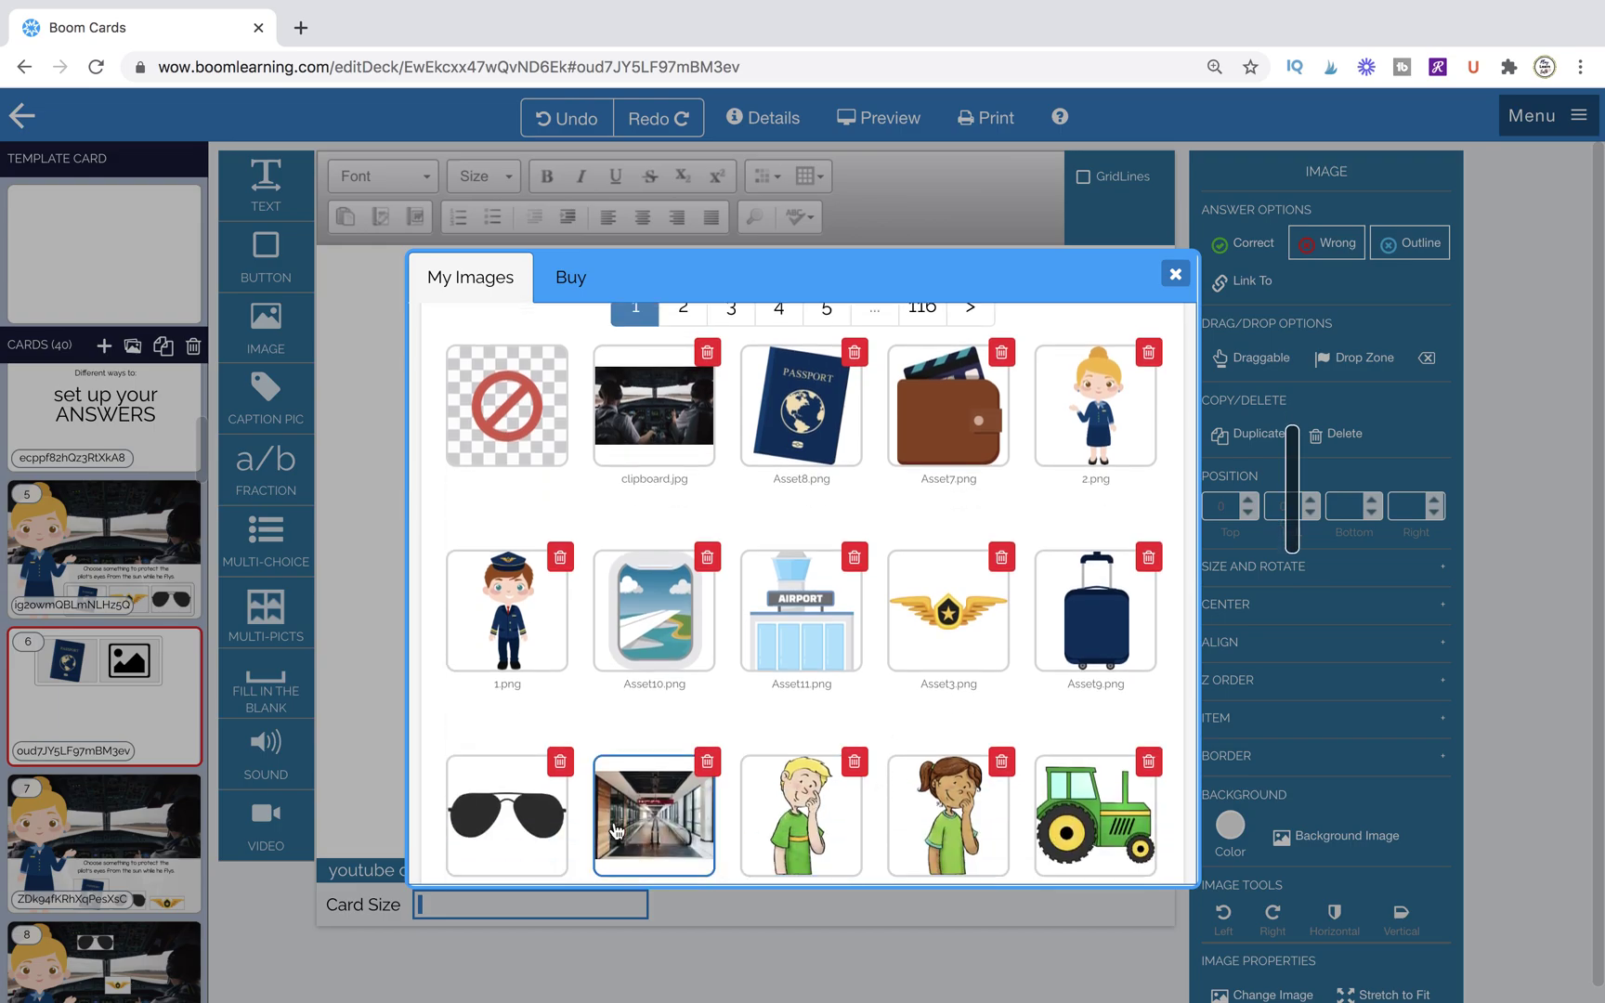
click(506, 815)
click(866, 530)
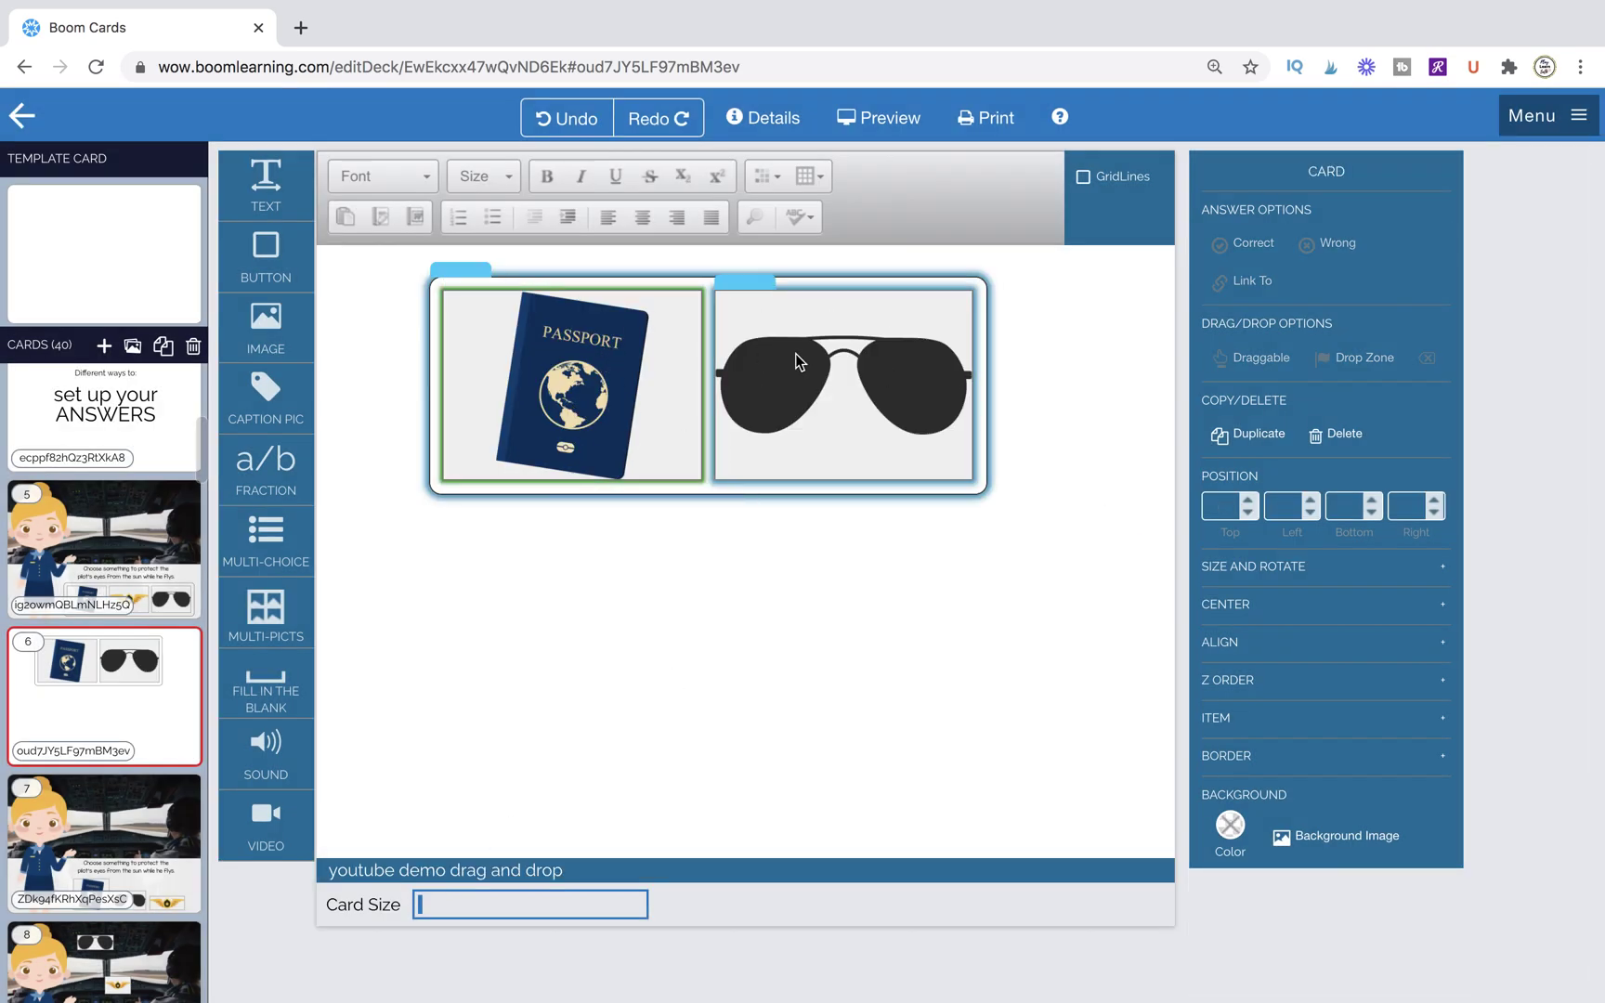
- Mark the sunglasses picture as the correct answer and the passport picture as wrong
click(804, 410)
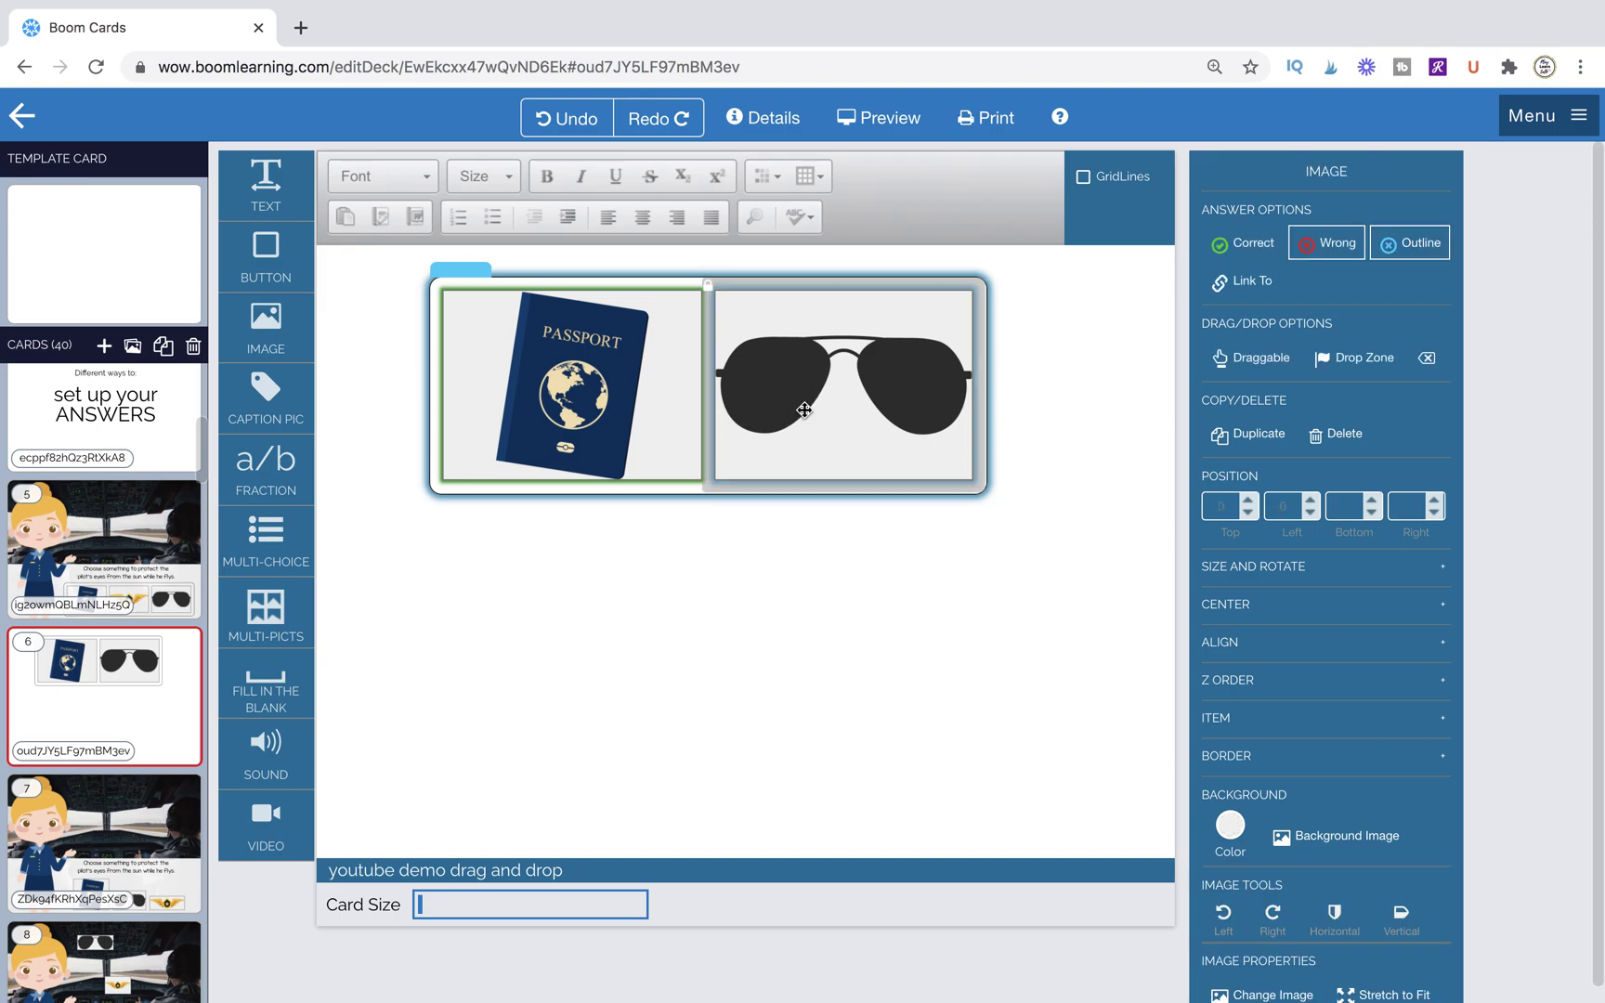
click(1224, 245)
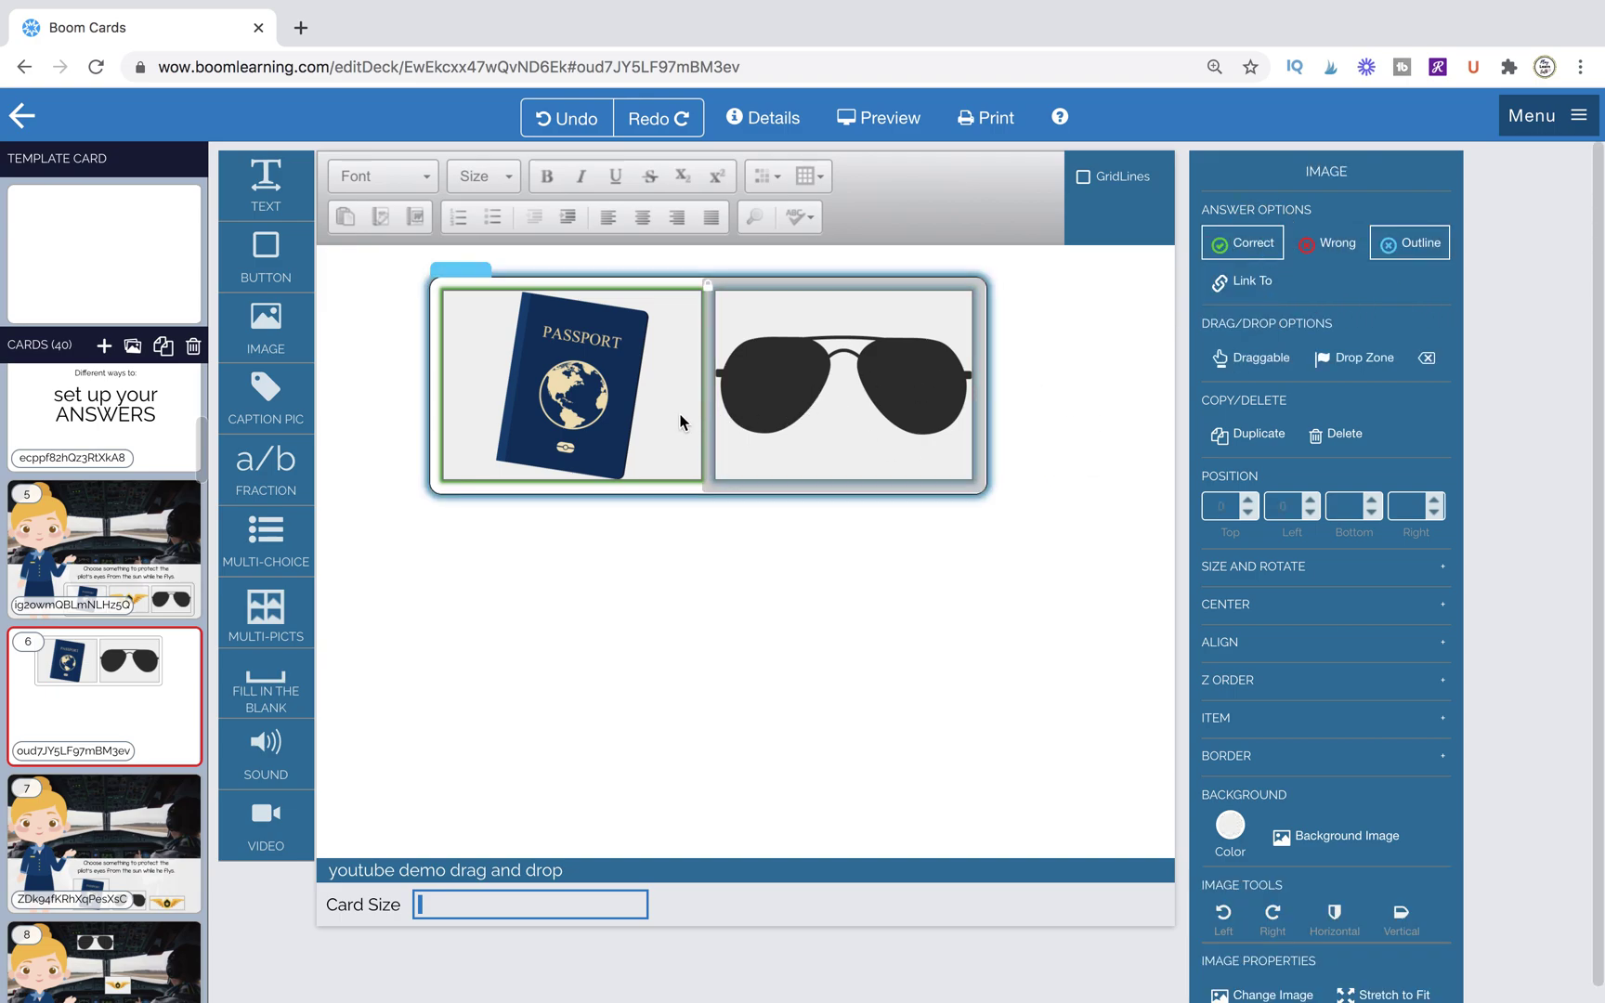
click(1328, 243)
click(1001, 548)
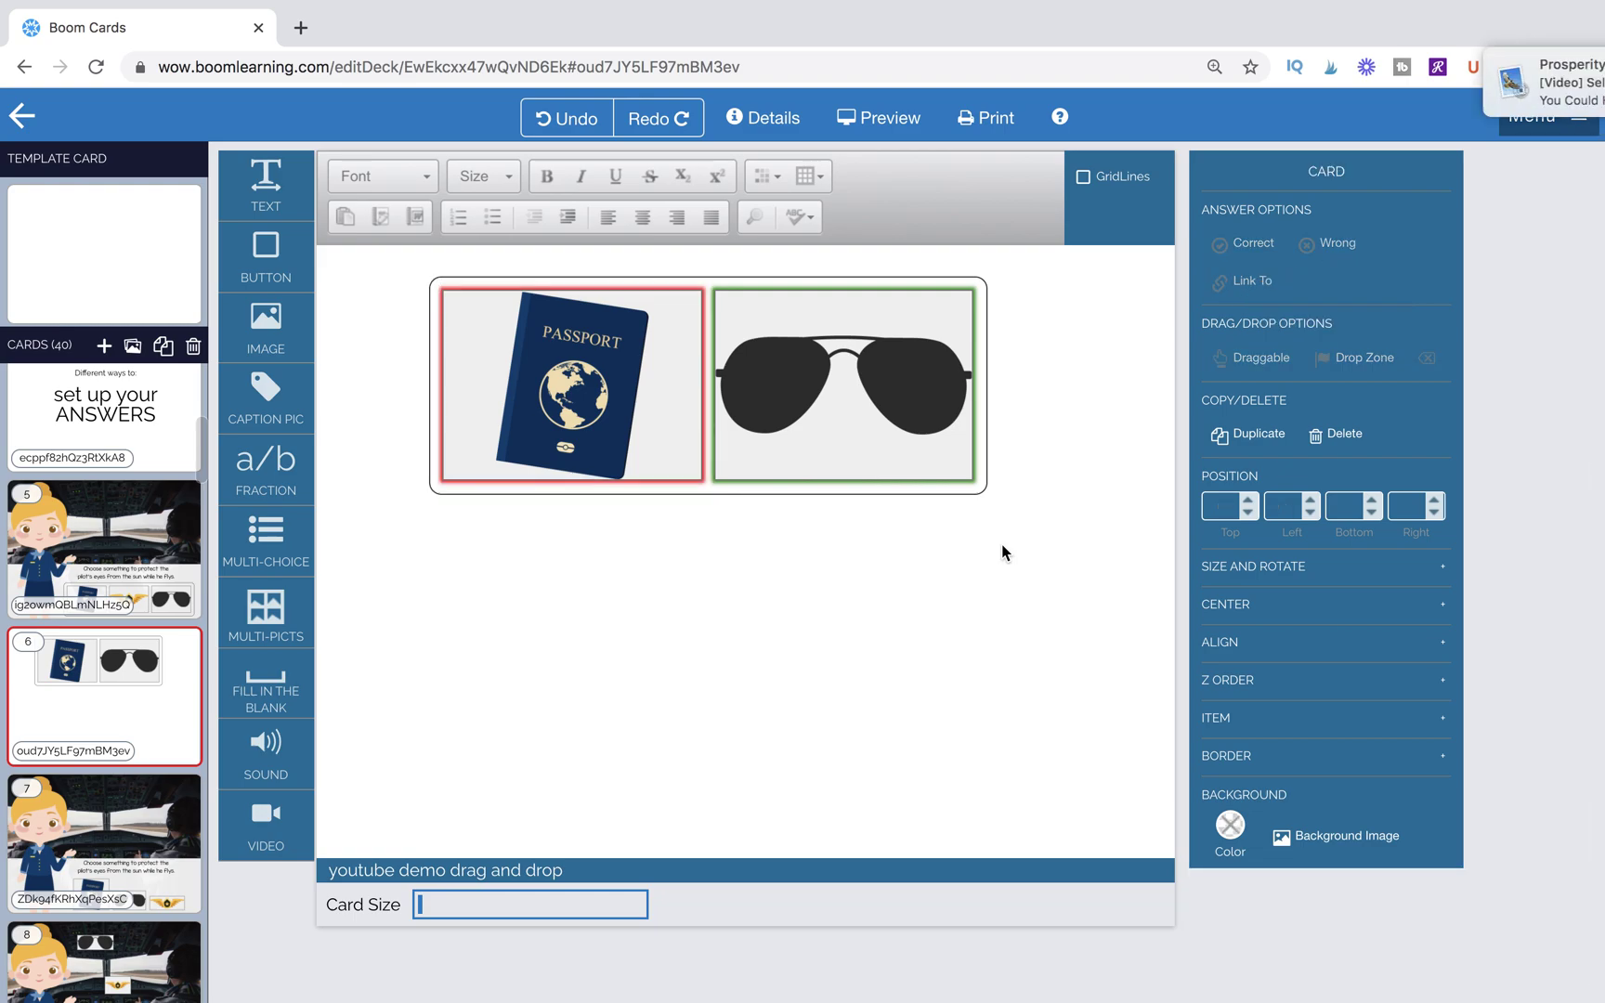
- Try to enlarge the sunglasses picture on its own inside the grid container
click(971, 465)
click(1560, 76)
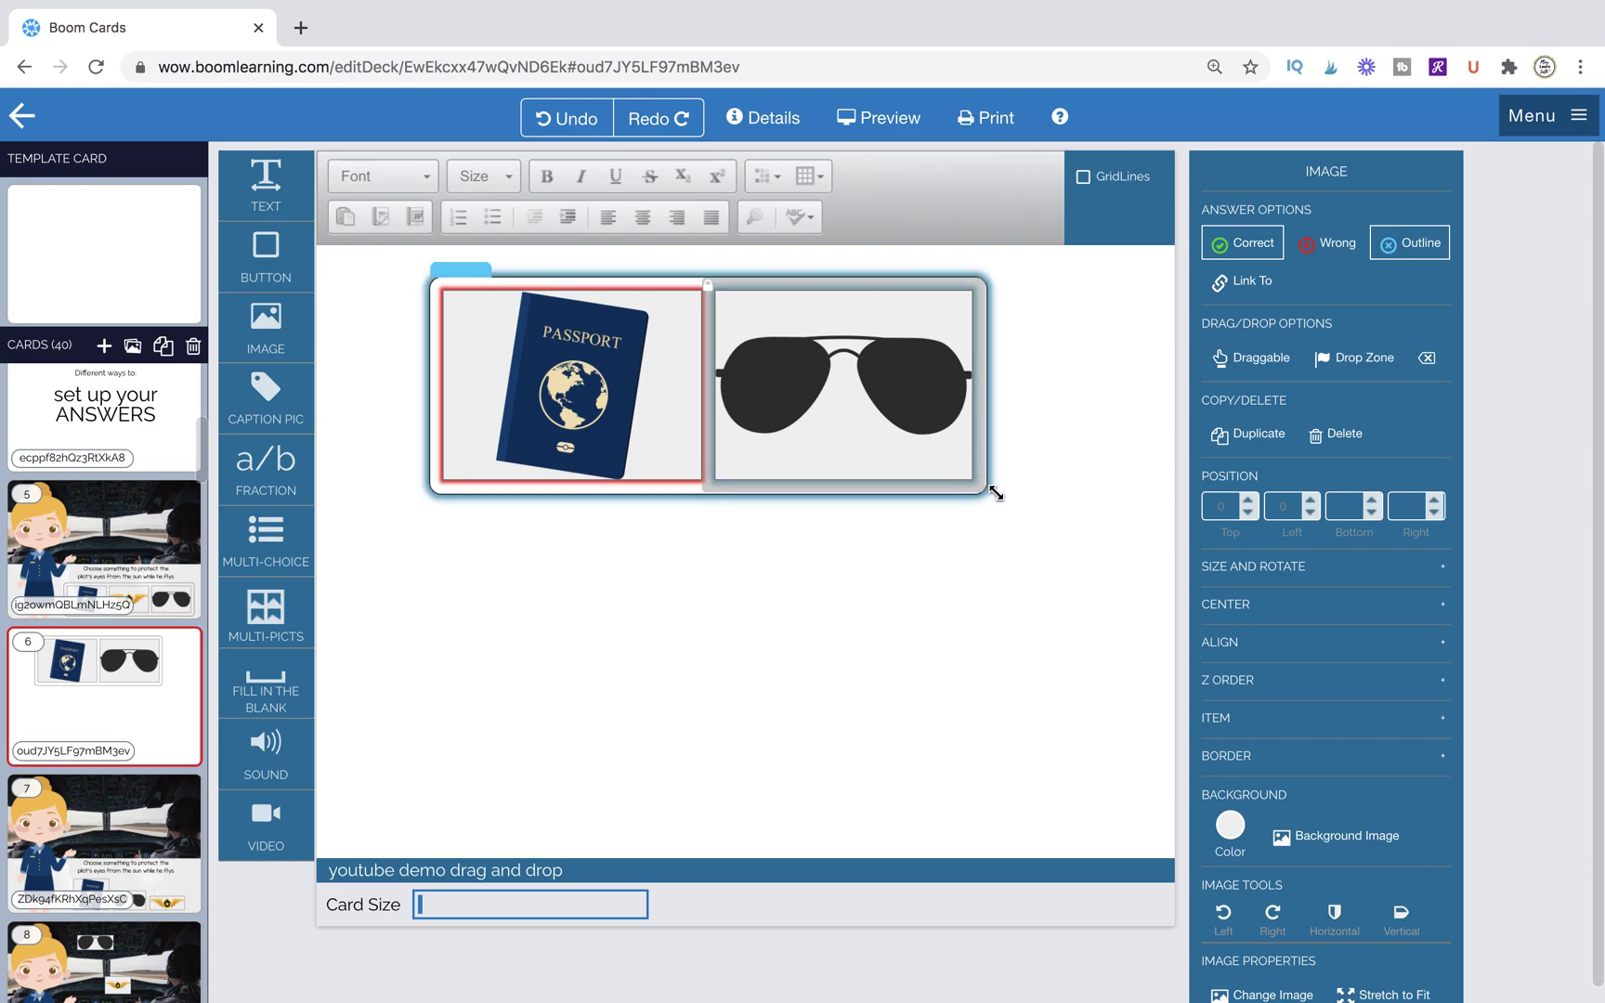
drag(988, 491, 1033, 522)
click(940, 453)
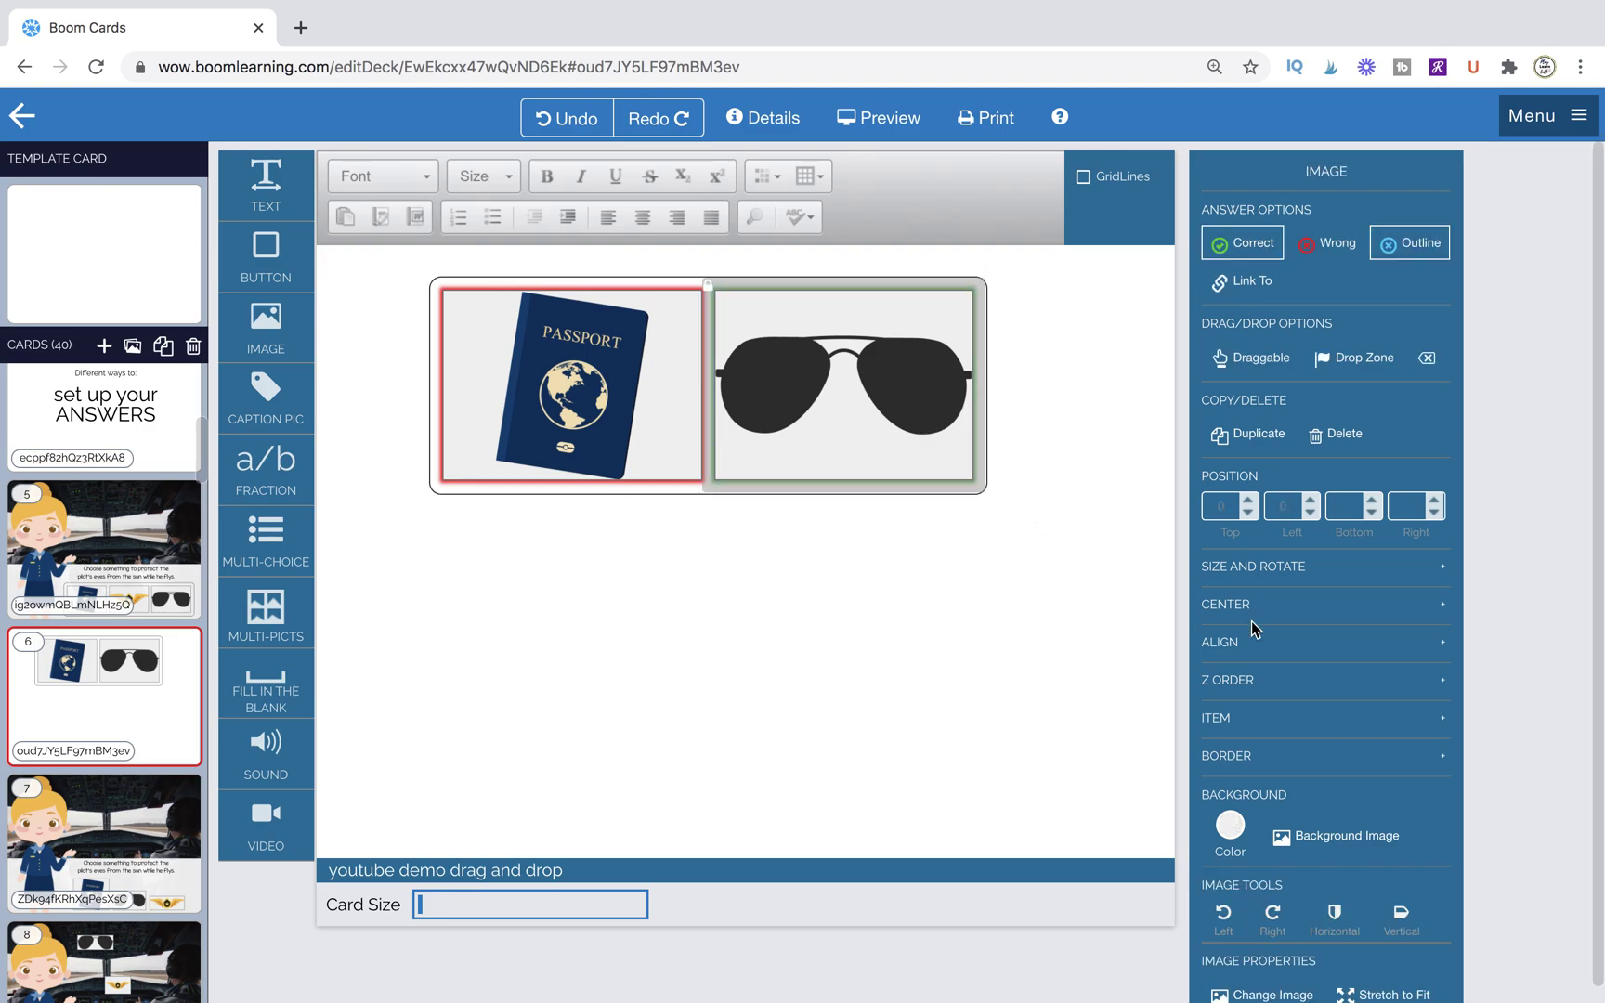
click(790, 533)
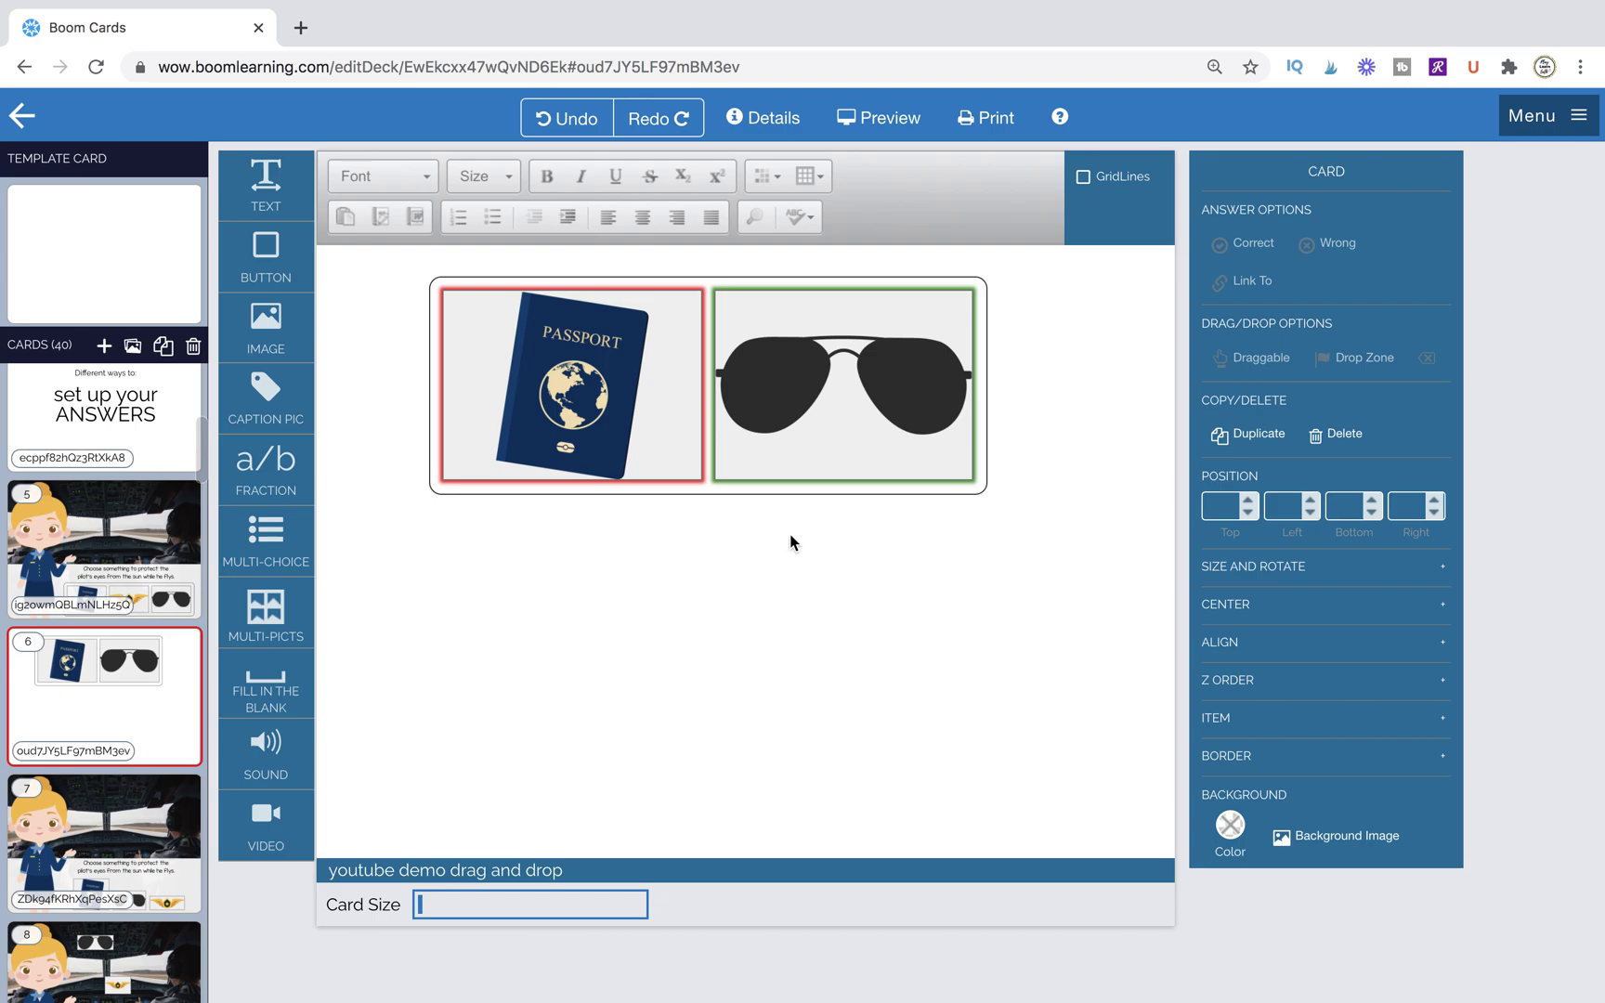
- Set the grid container holding the passport and sunglasses to 3 columns
click(679, 492)
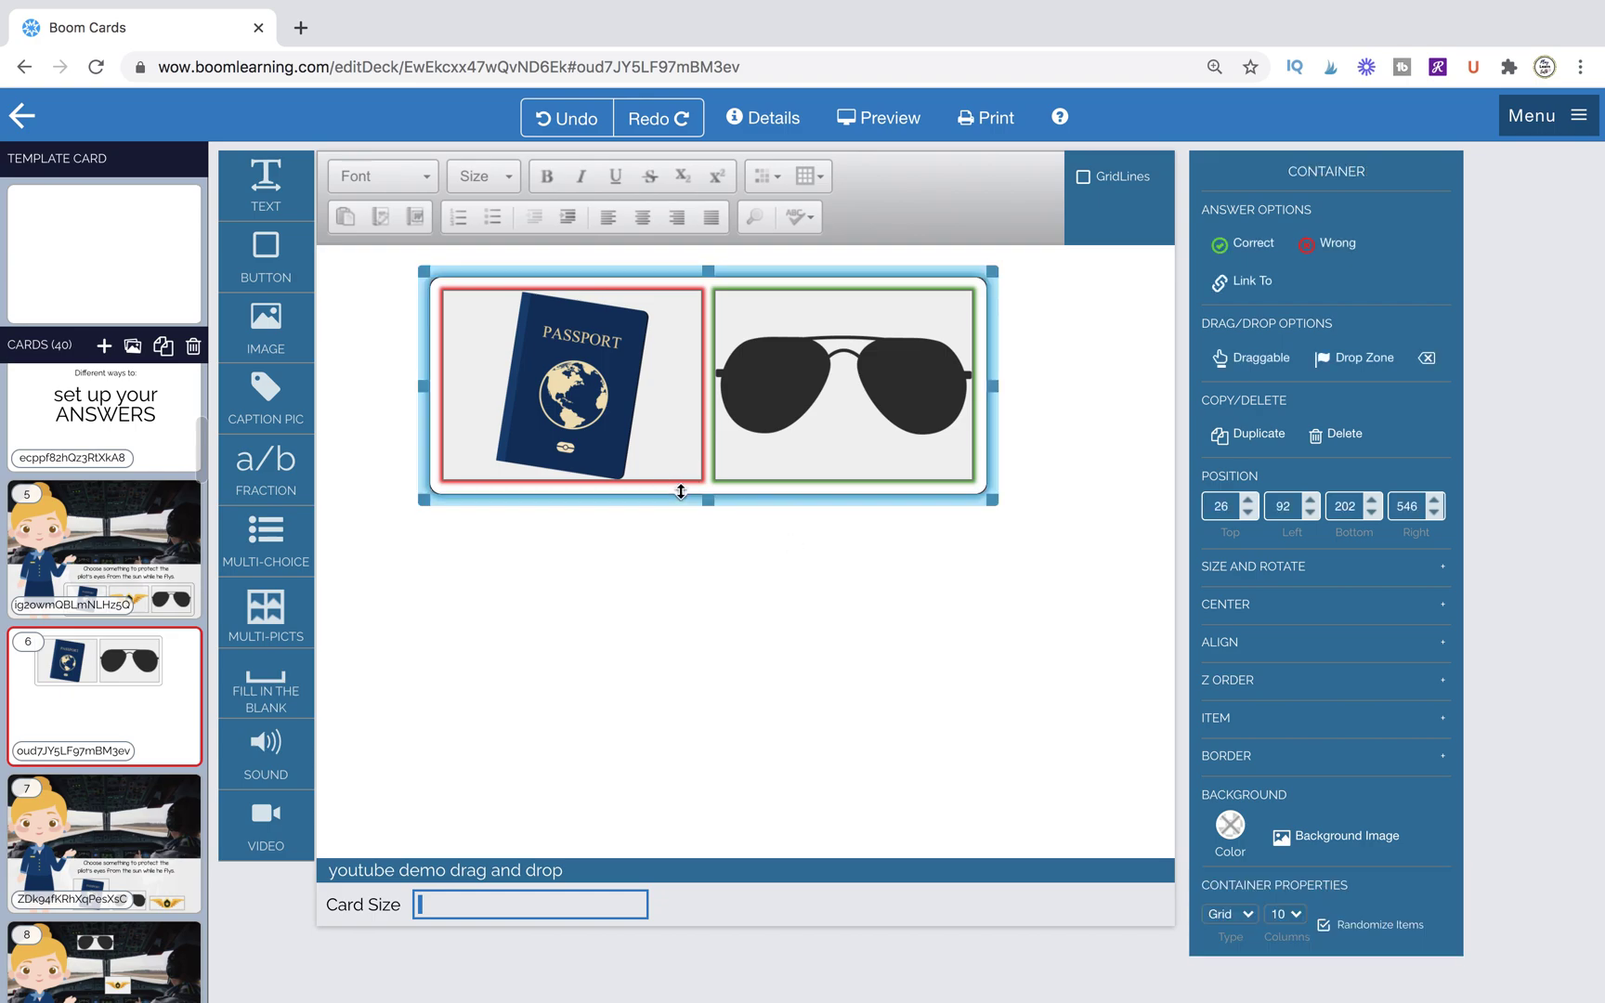
click(1290, 915)
click(1283, 790)
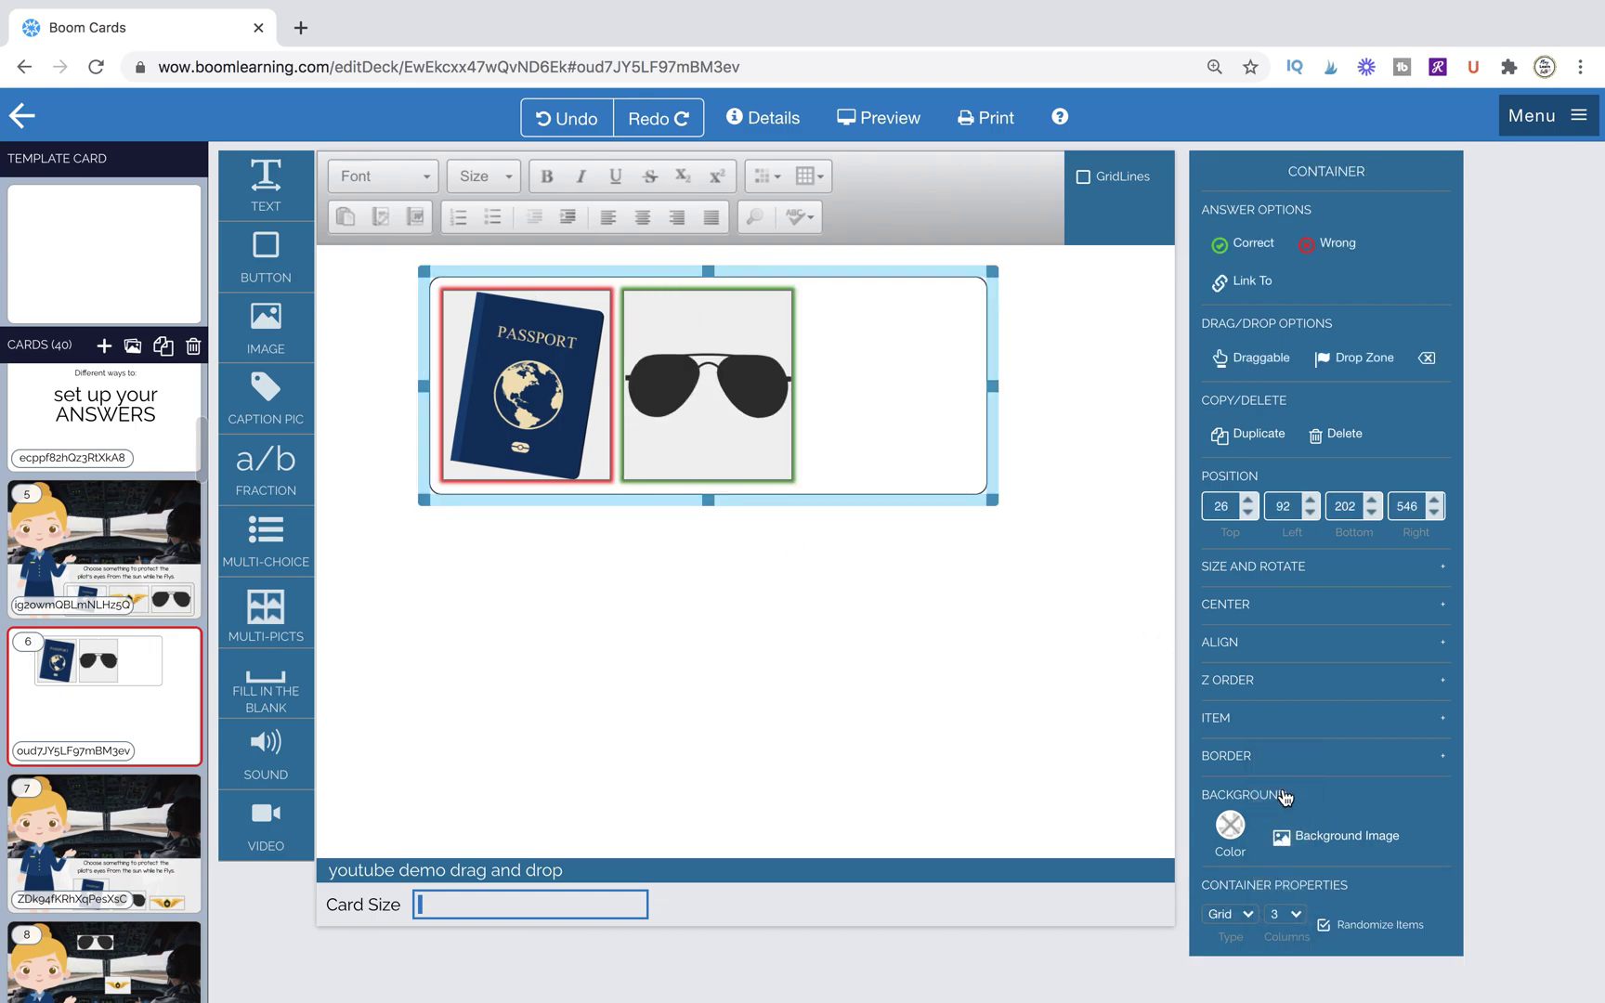
click(824, 637)
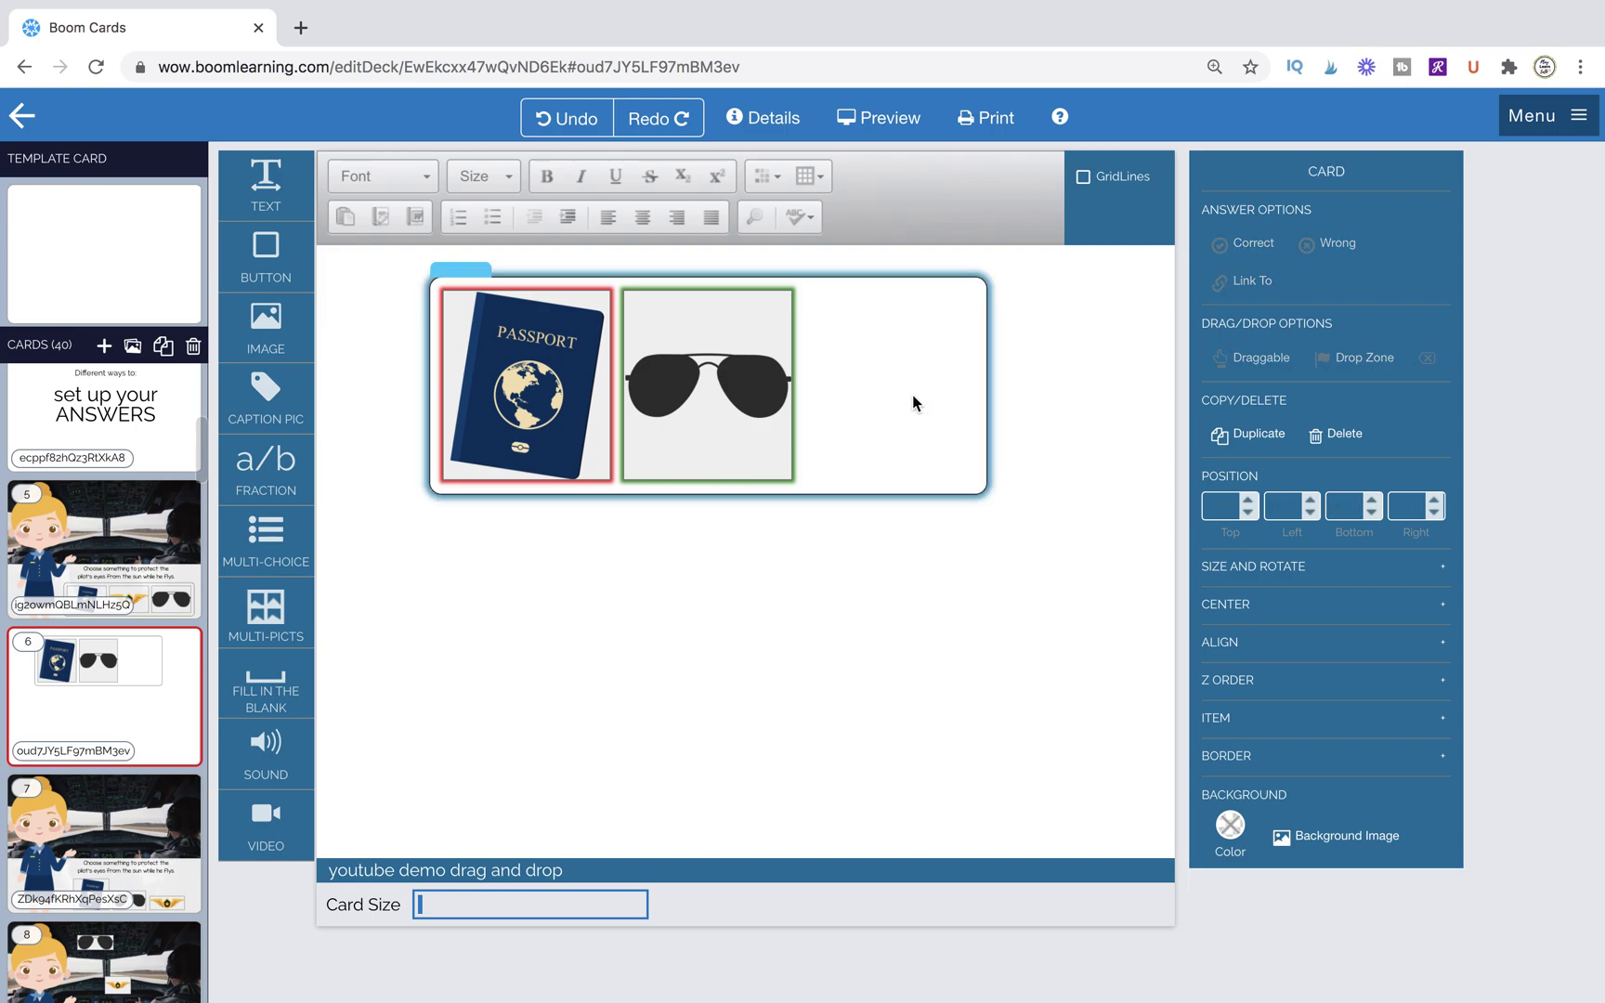
- Copy the sunglasses picture and paste it into the container's empty third column
click(735, 402)
click(735, 402)
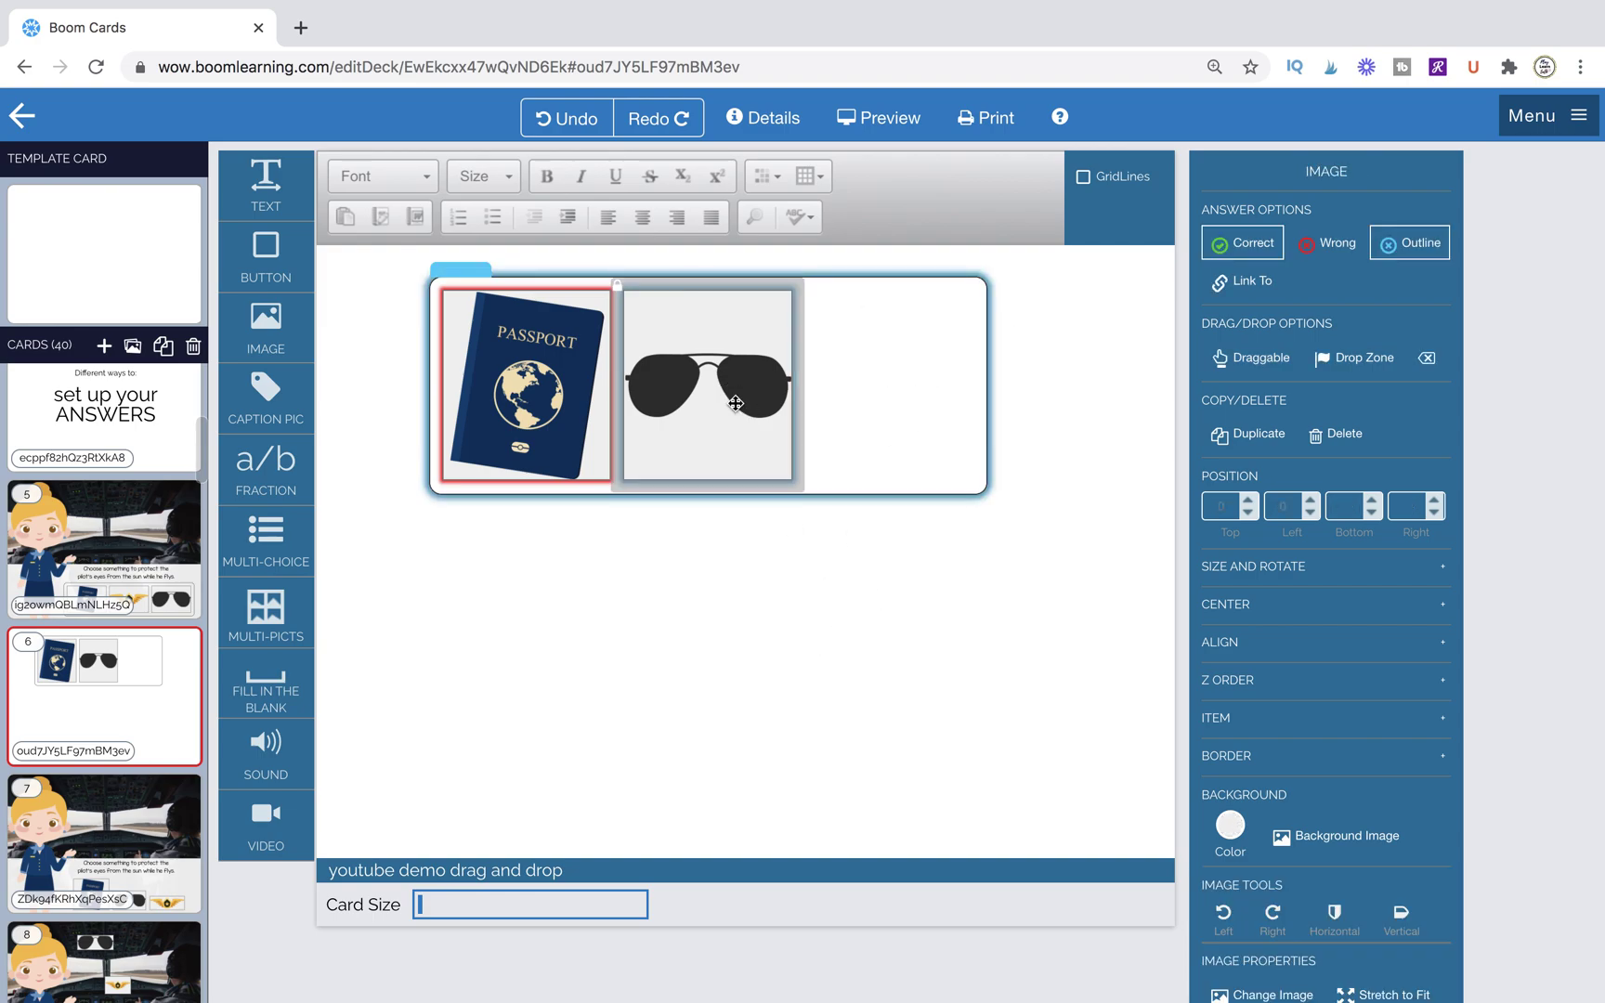
click(882, 397)
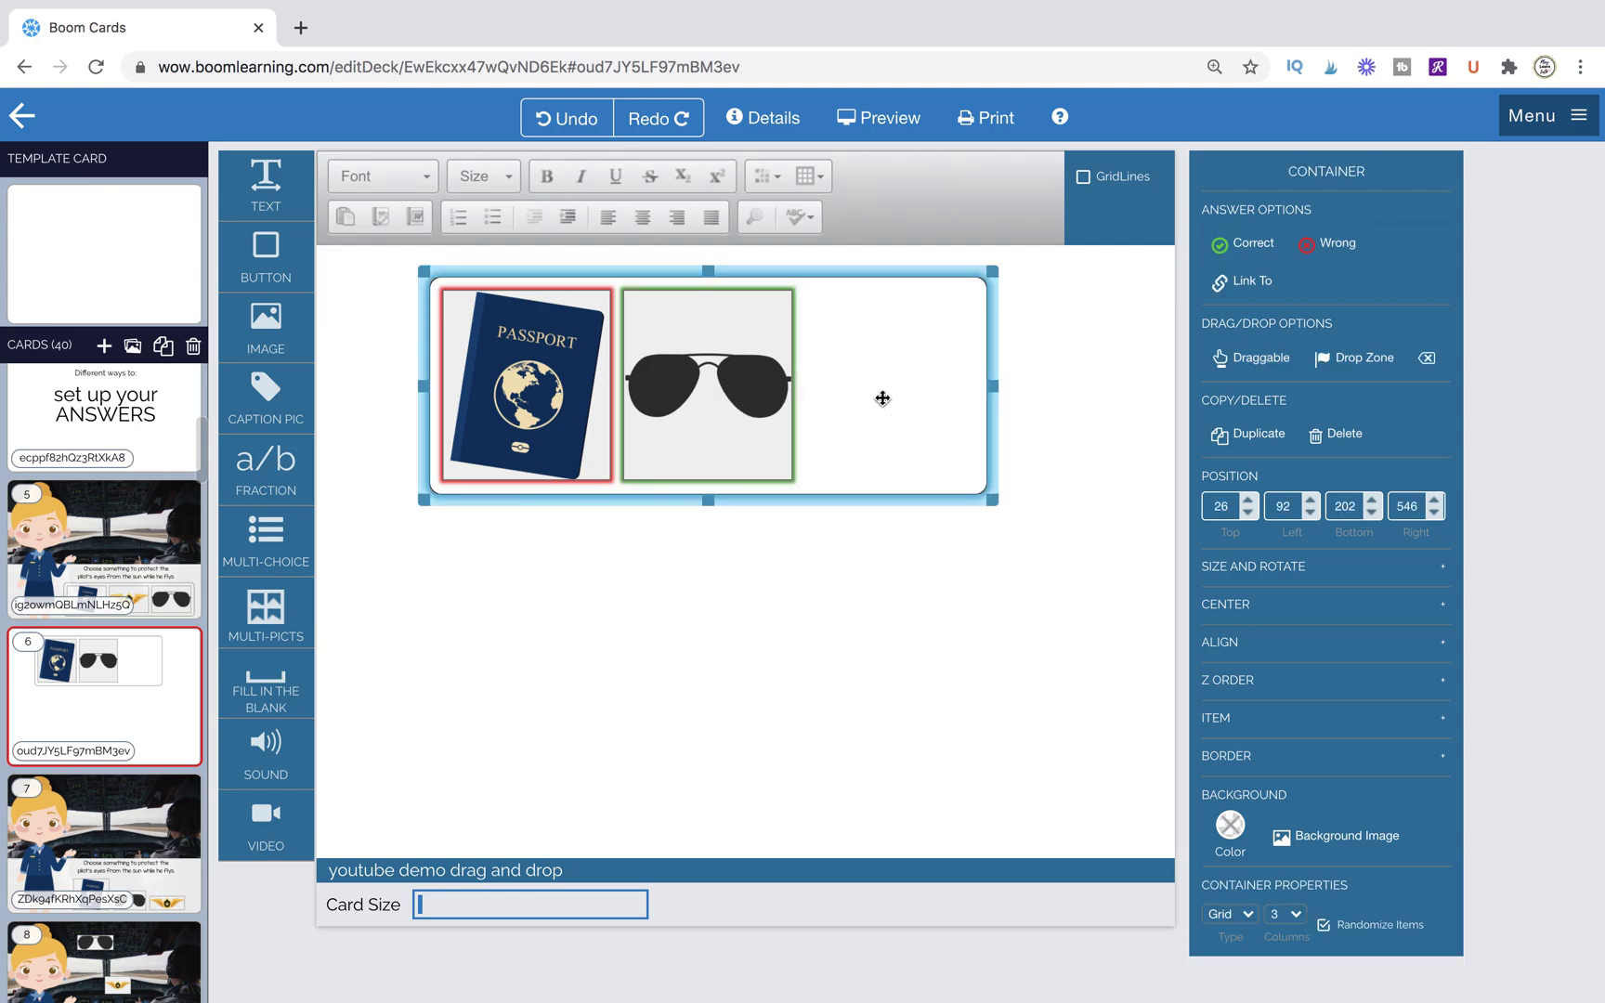
key(ctrl+v)
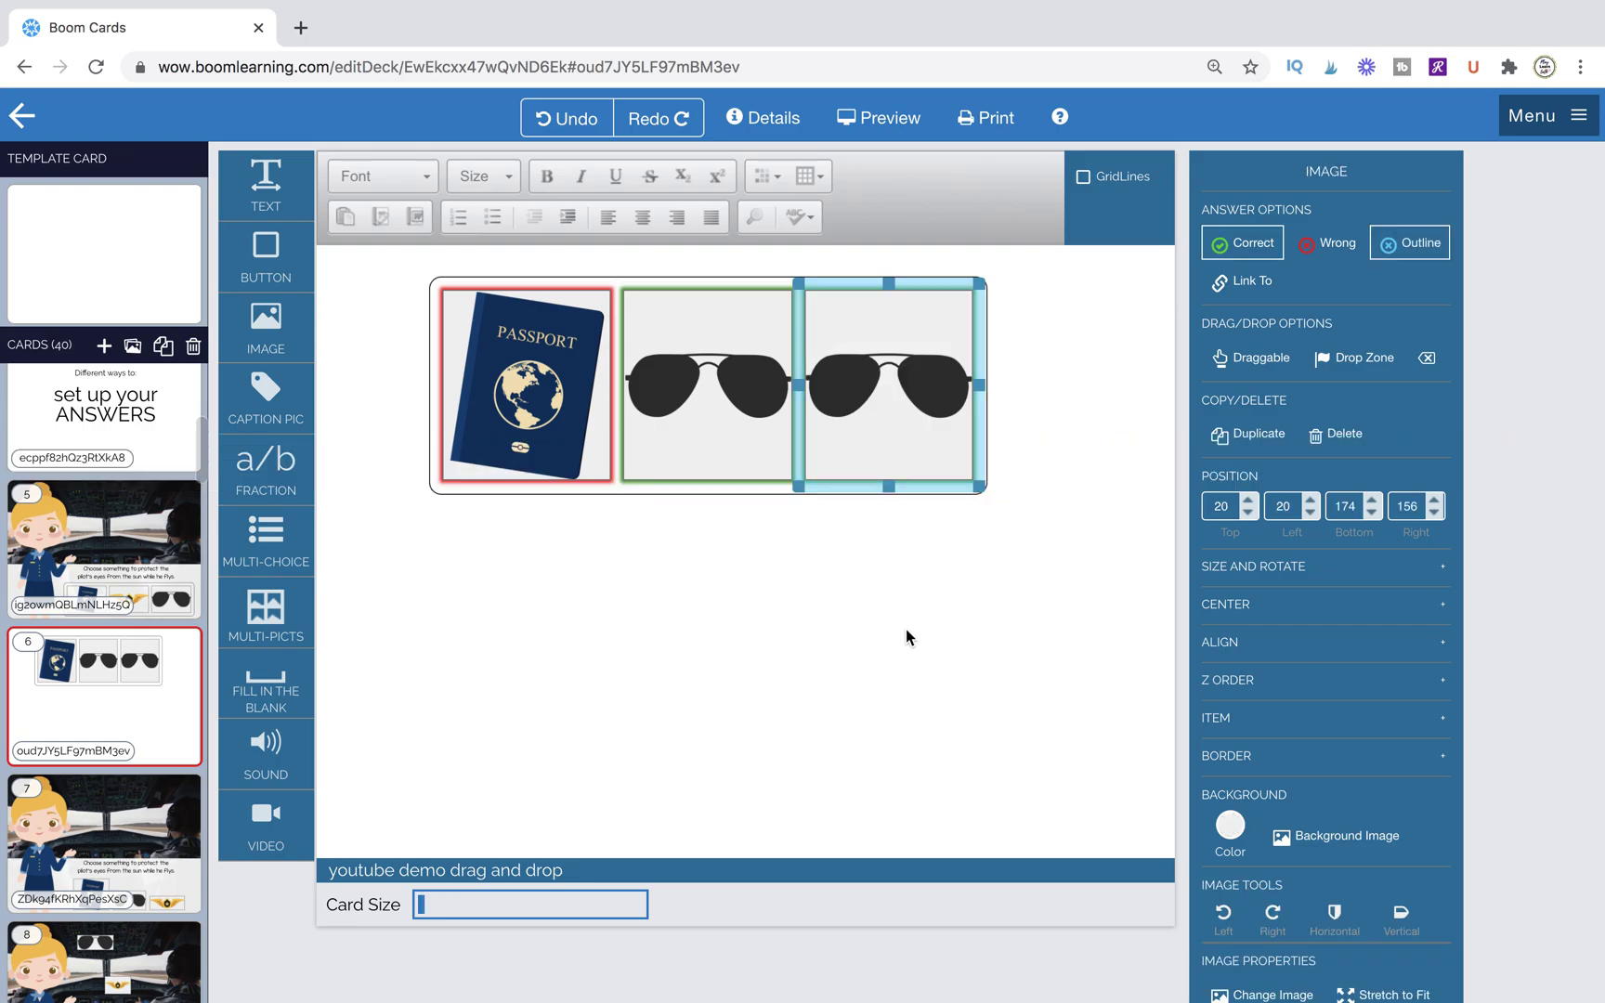
click(906, 640)
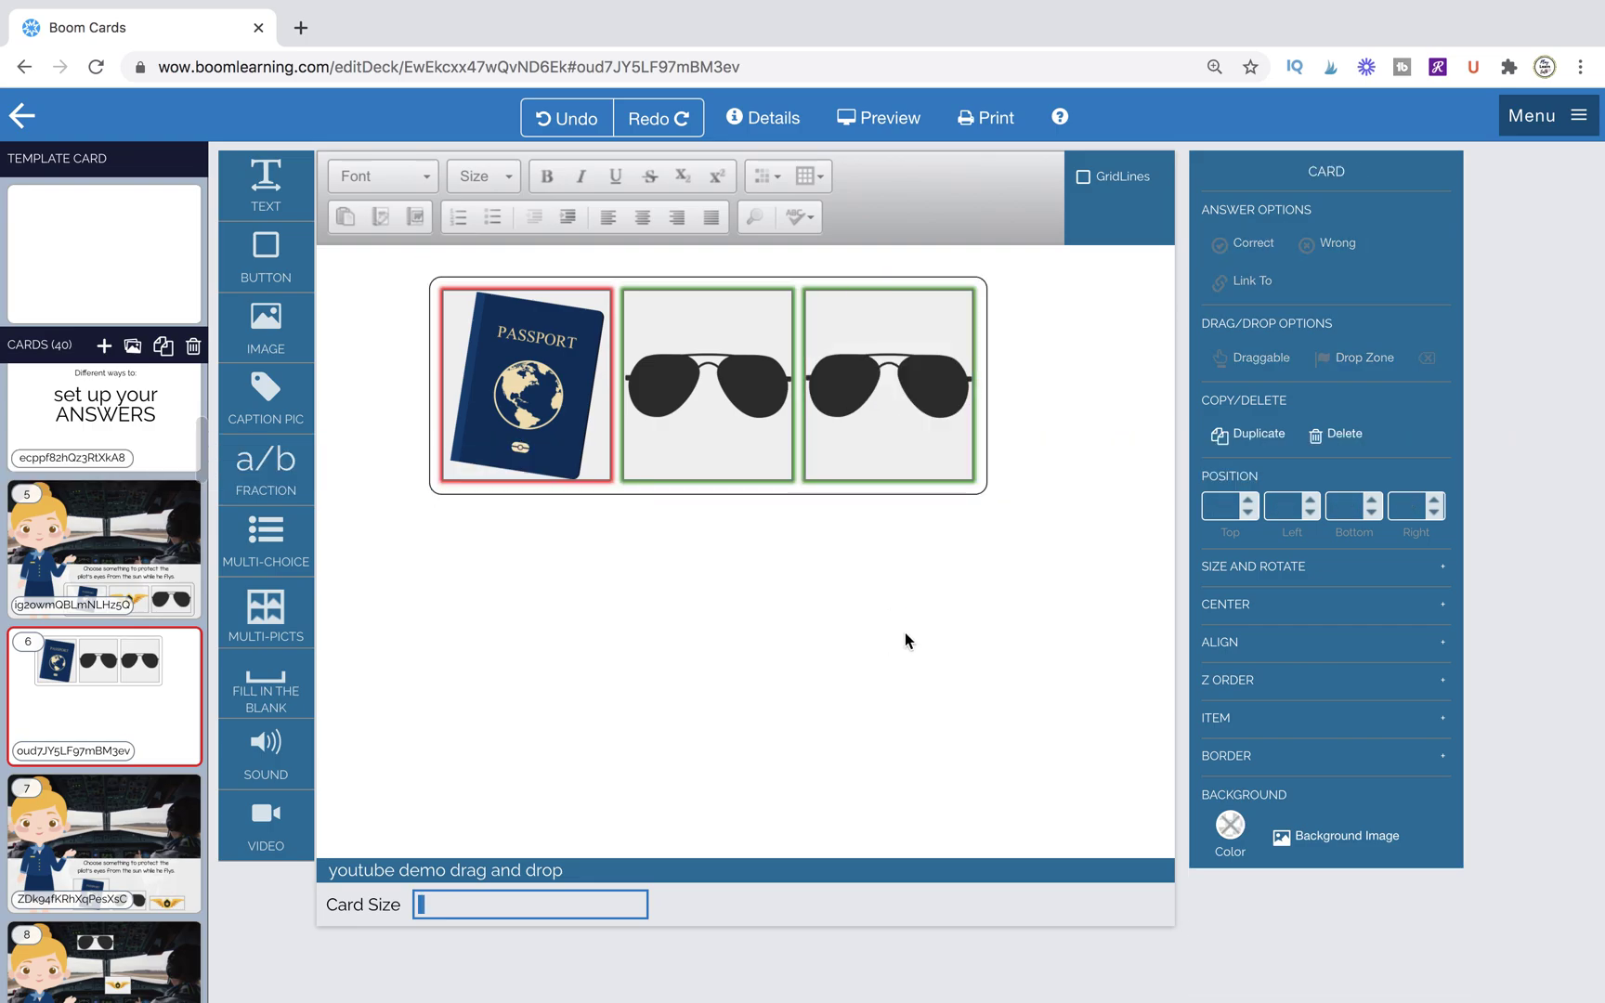
- Change the pasted sunglasses picture to the gold wings badge Asset3.png and mark it as a wrong answer
click(882, 409)
double_click(882, 409)
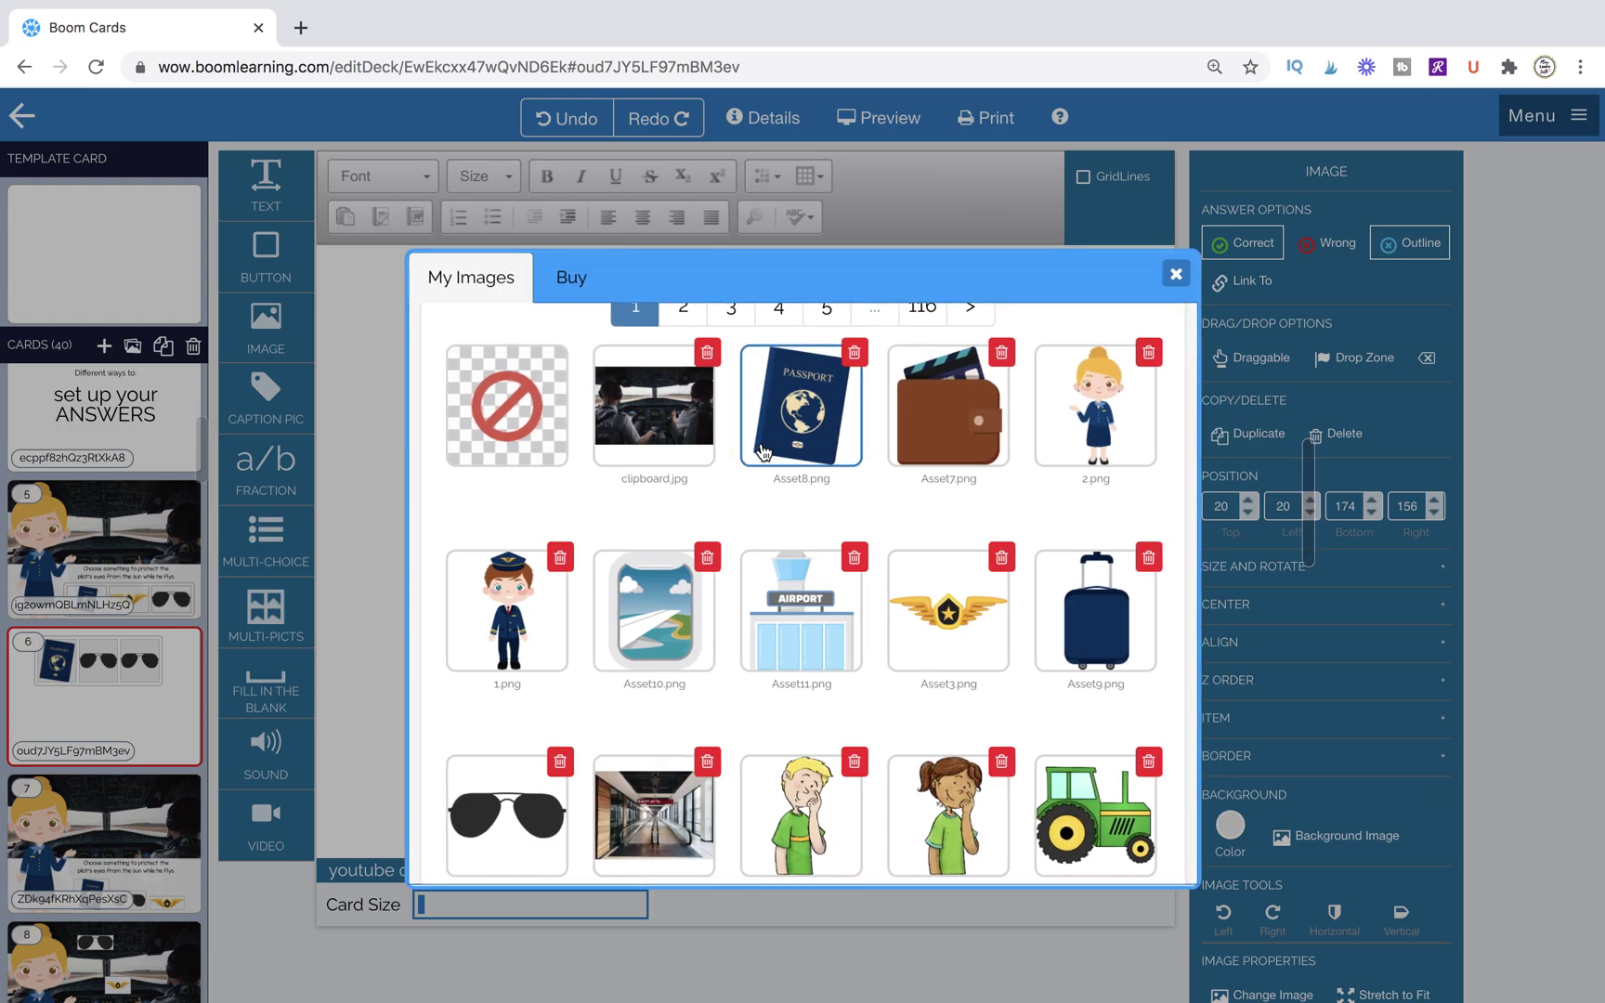
click(948, 610)
click(866, 627)
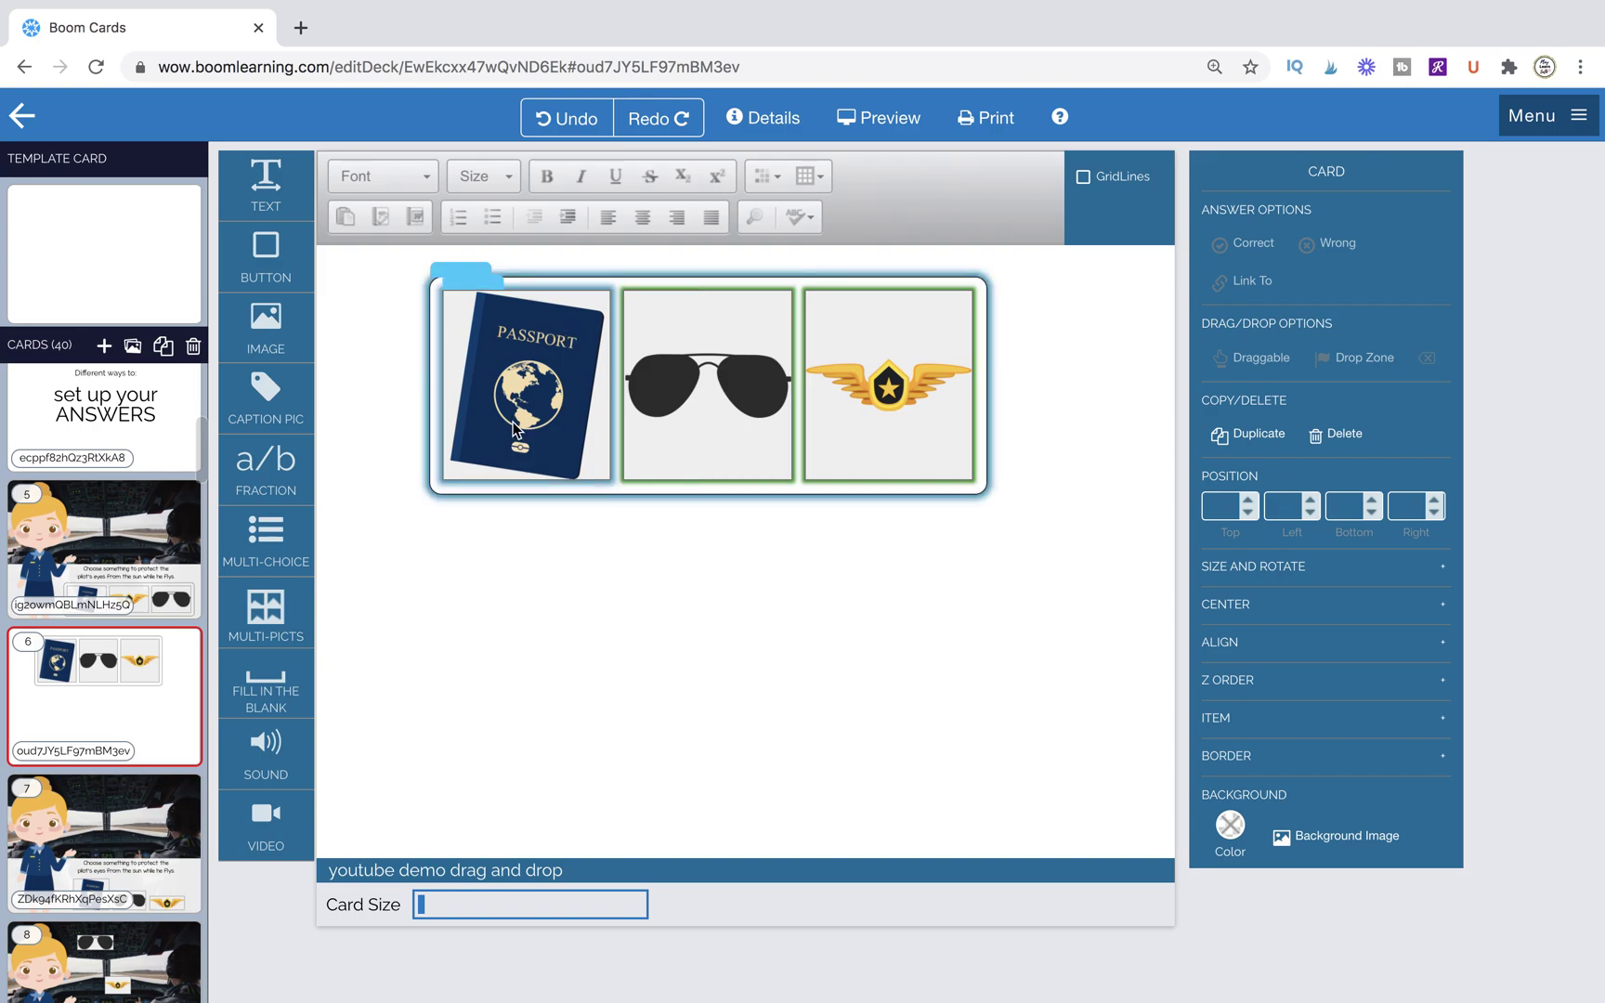
click(889, 399)
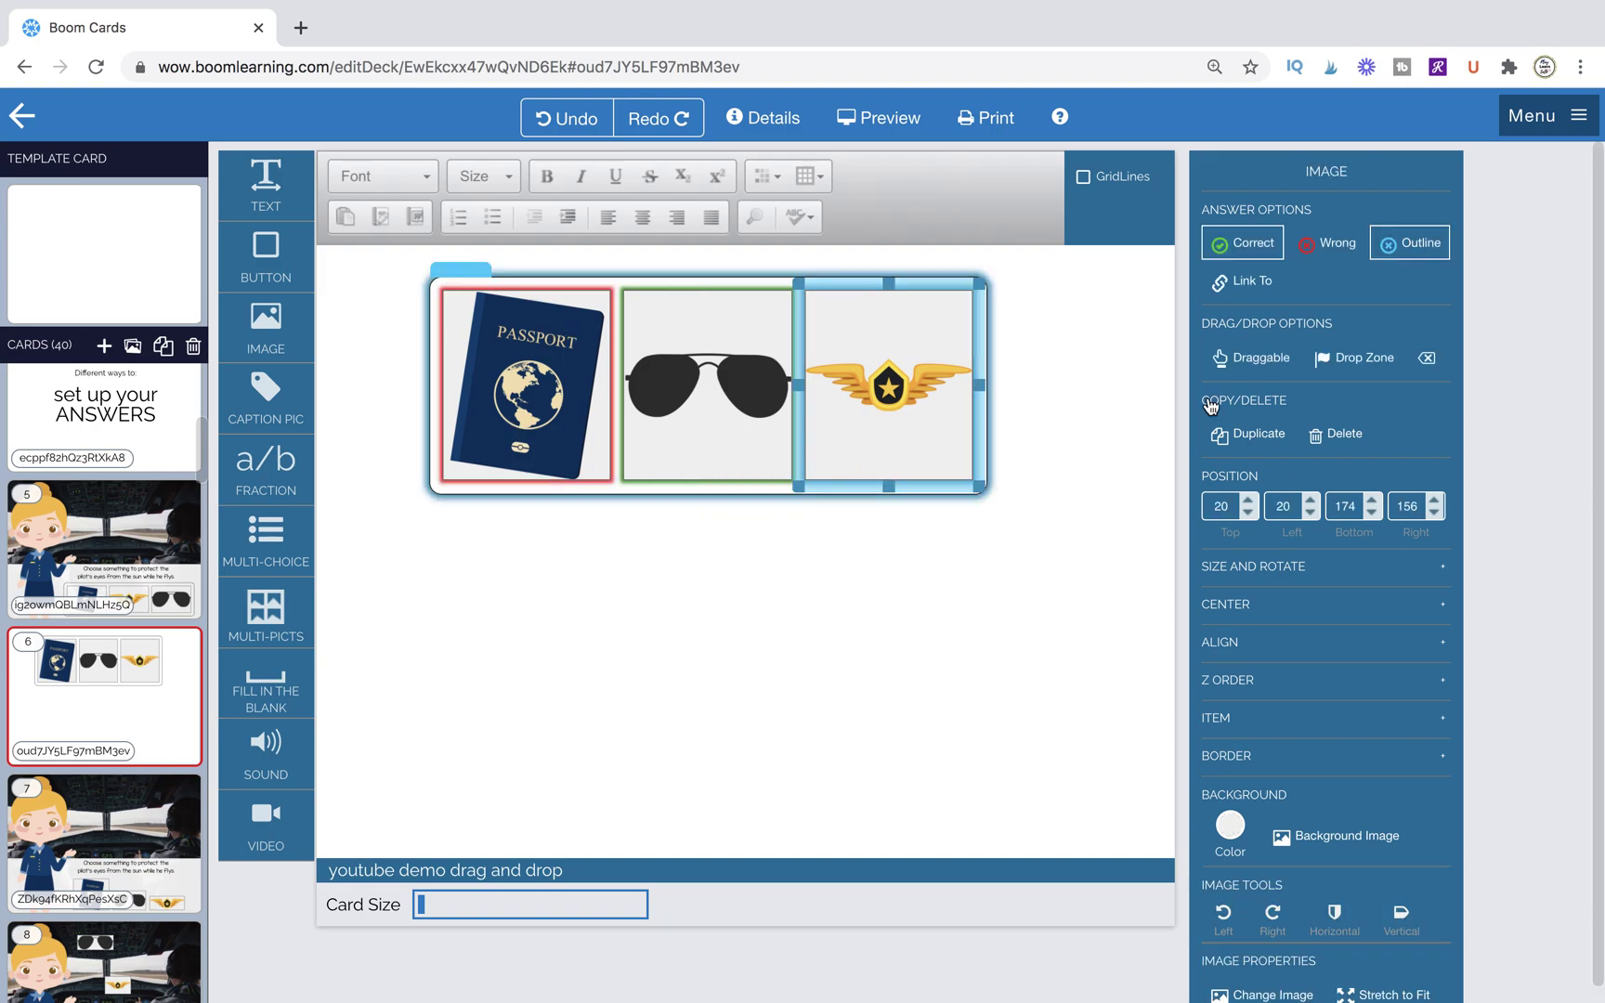
click(1329, 244)
click(1100, 598)
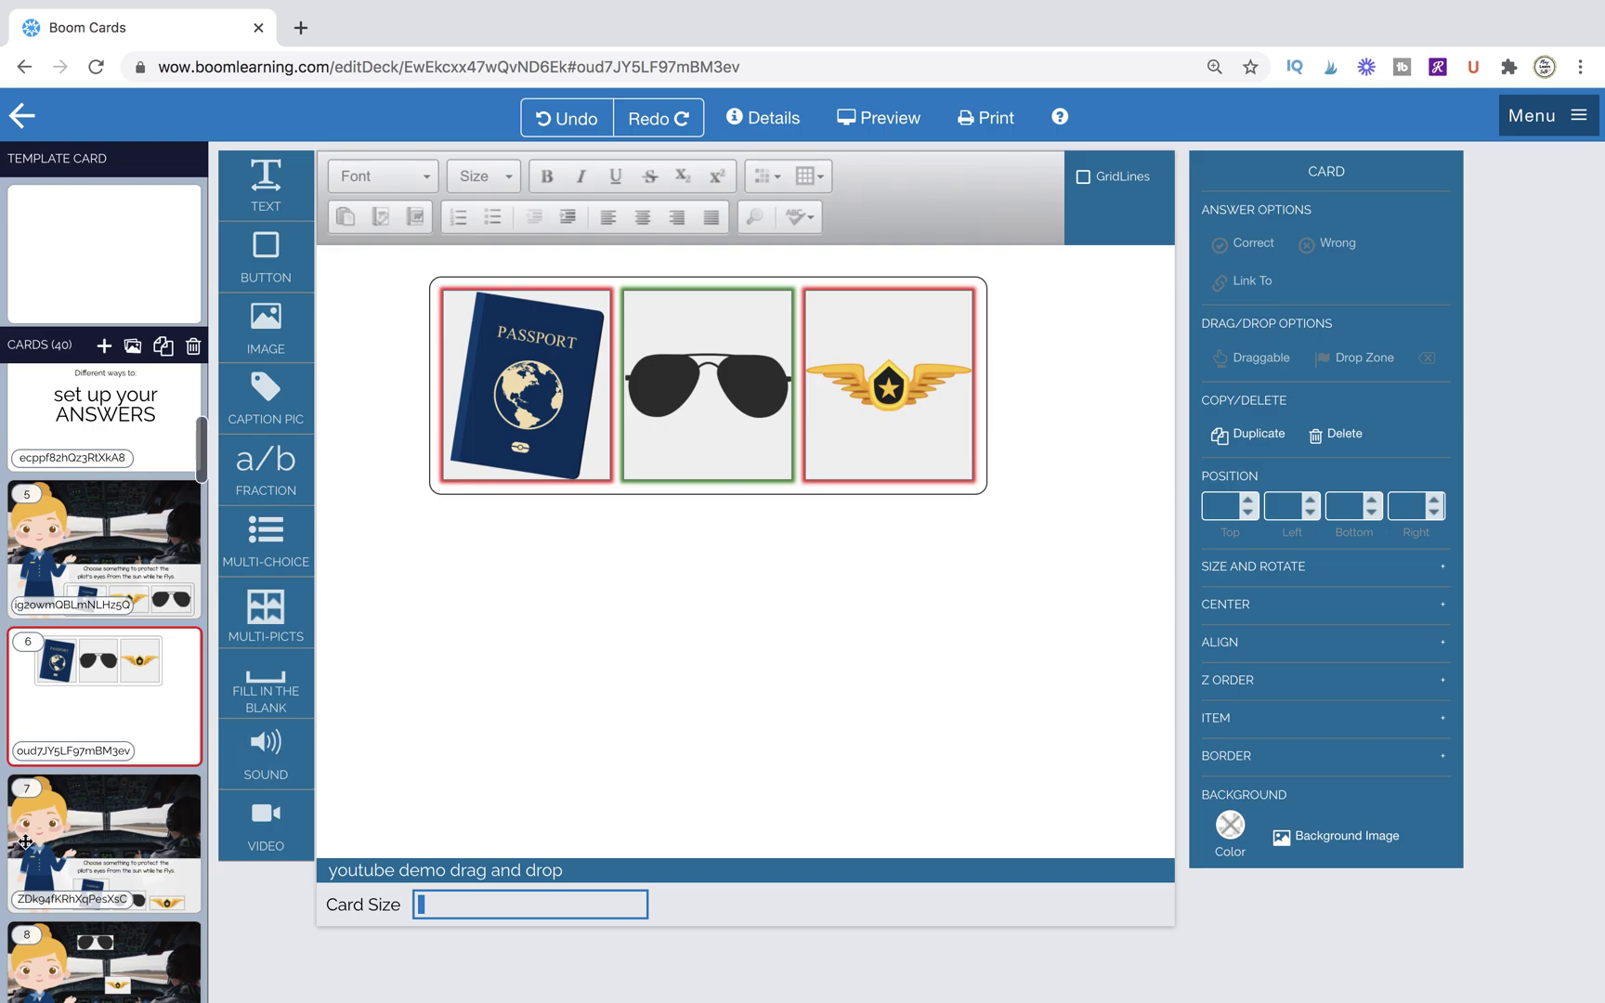
- Open card 7 and examine the properties of its answer picture container
click(137, 861)
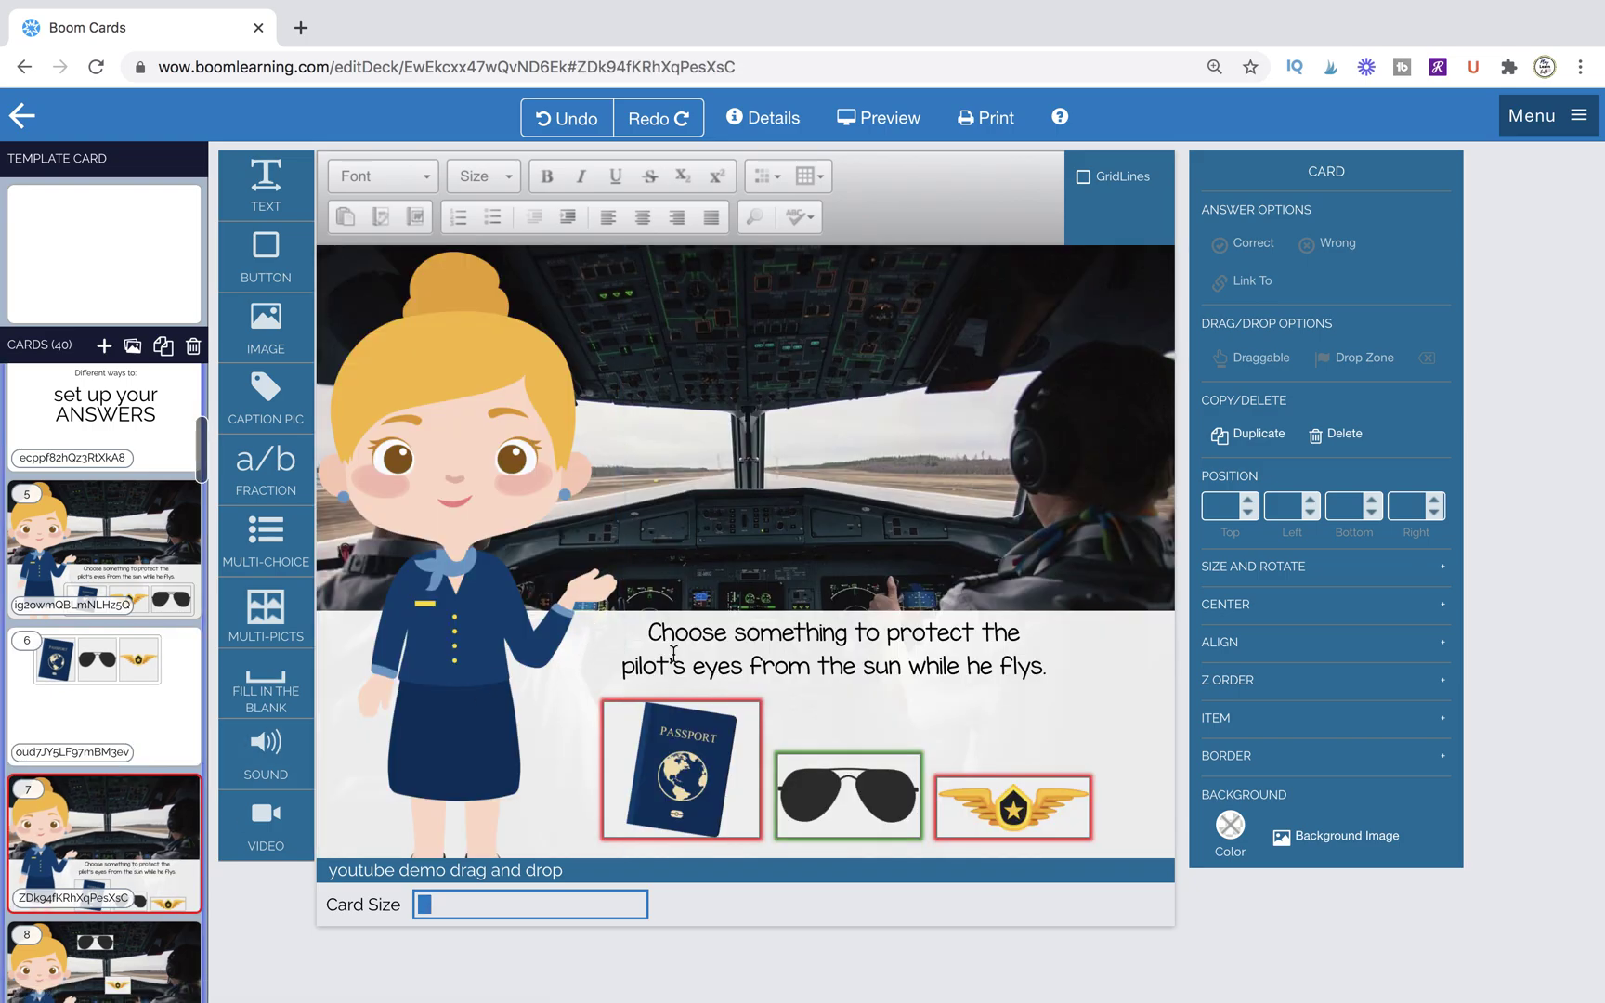
click(907, 707)
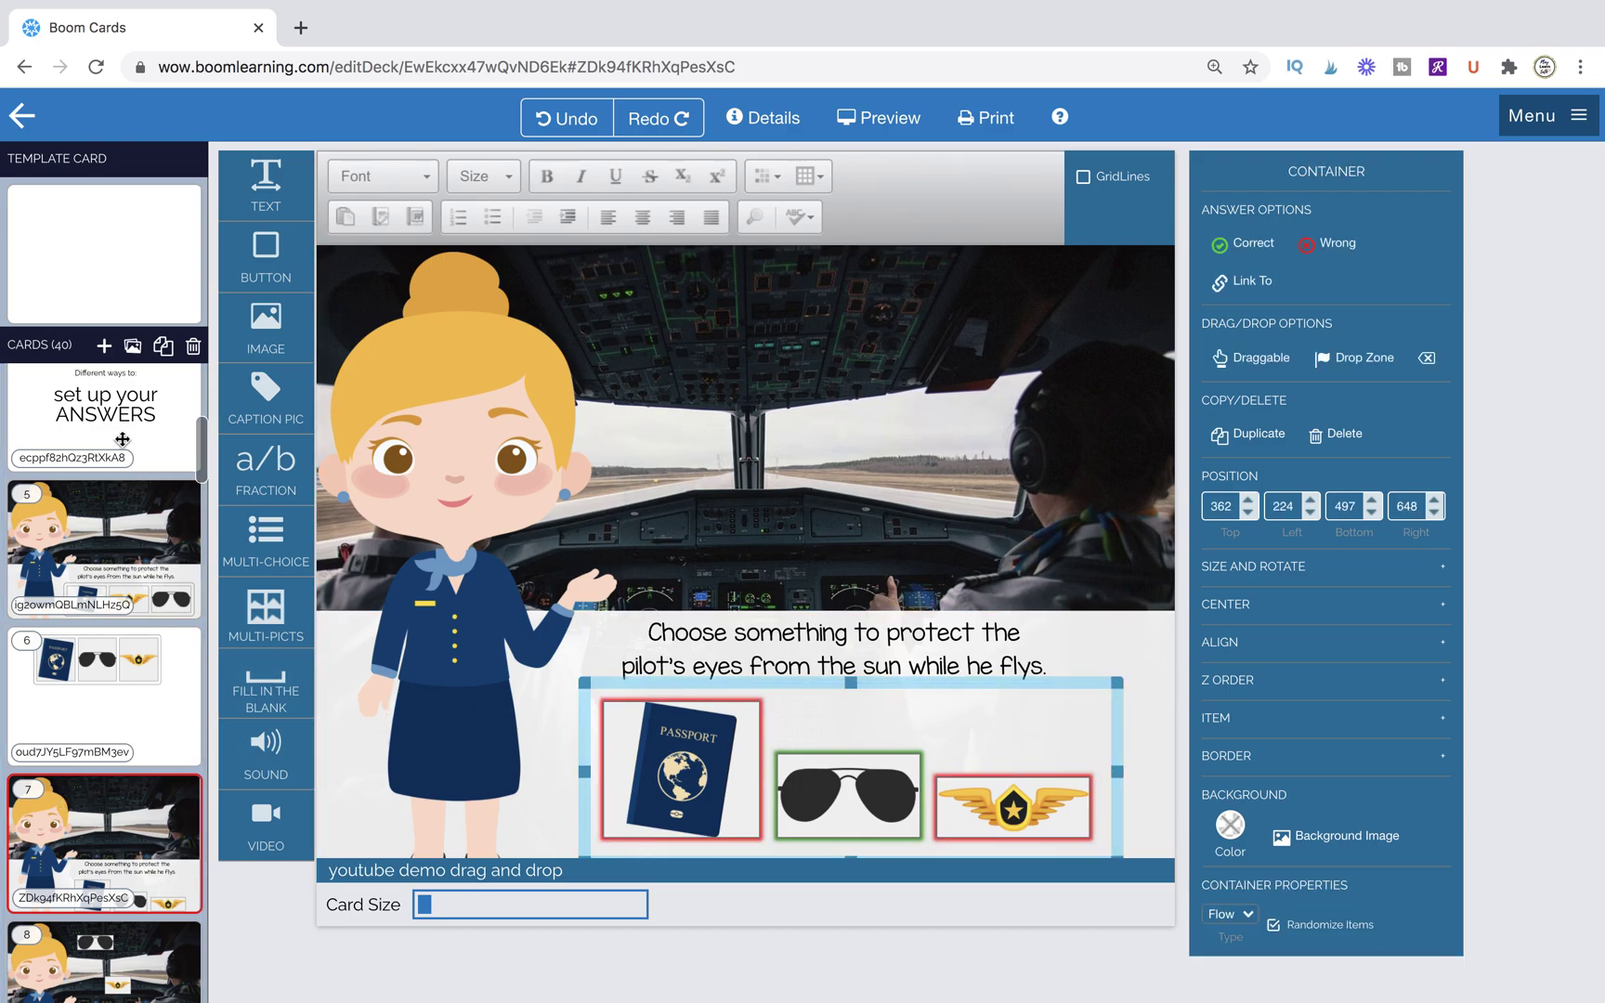
- Add a new card with a four-picture answer container and set the container type to Flow
click(103, 345)
drag(266, 608, 648, 454)
drag(732, 428, 777, 444)
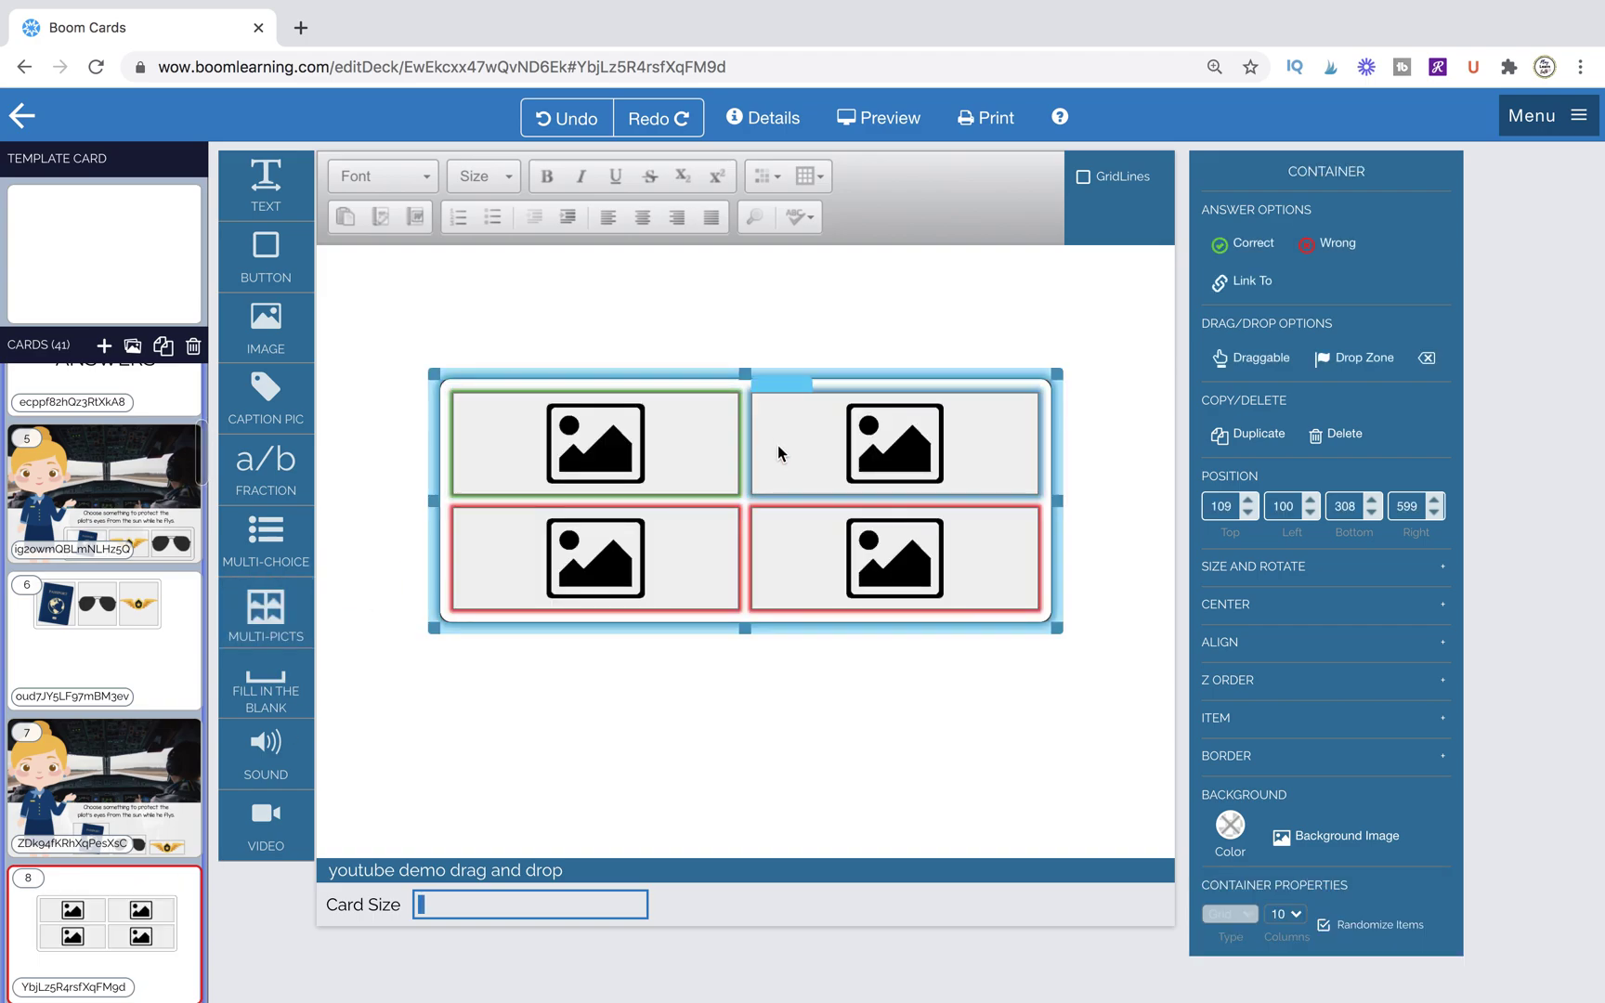
click(1228, 928)
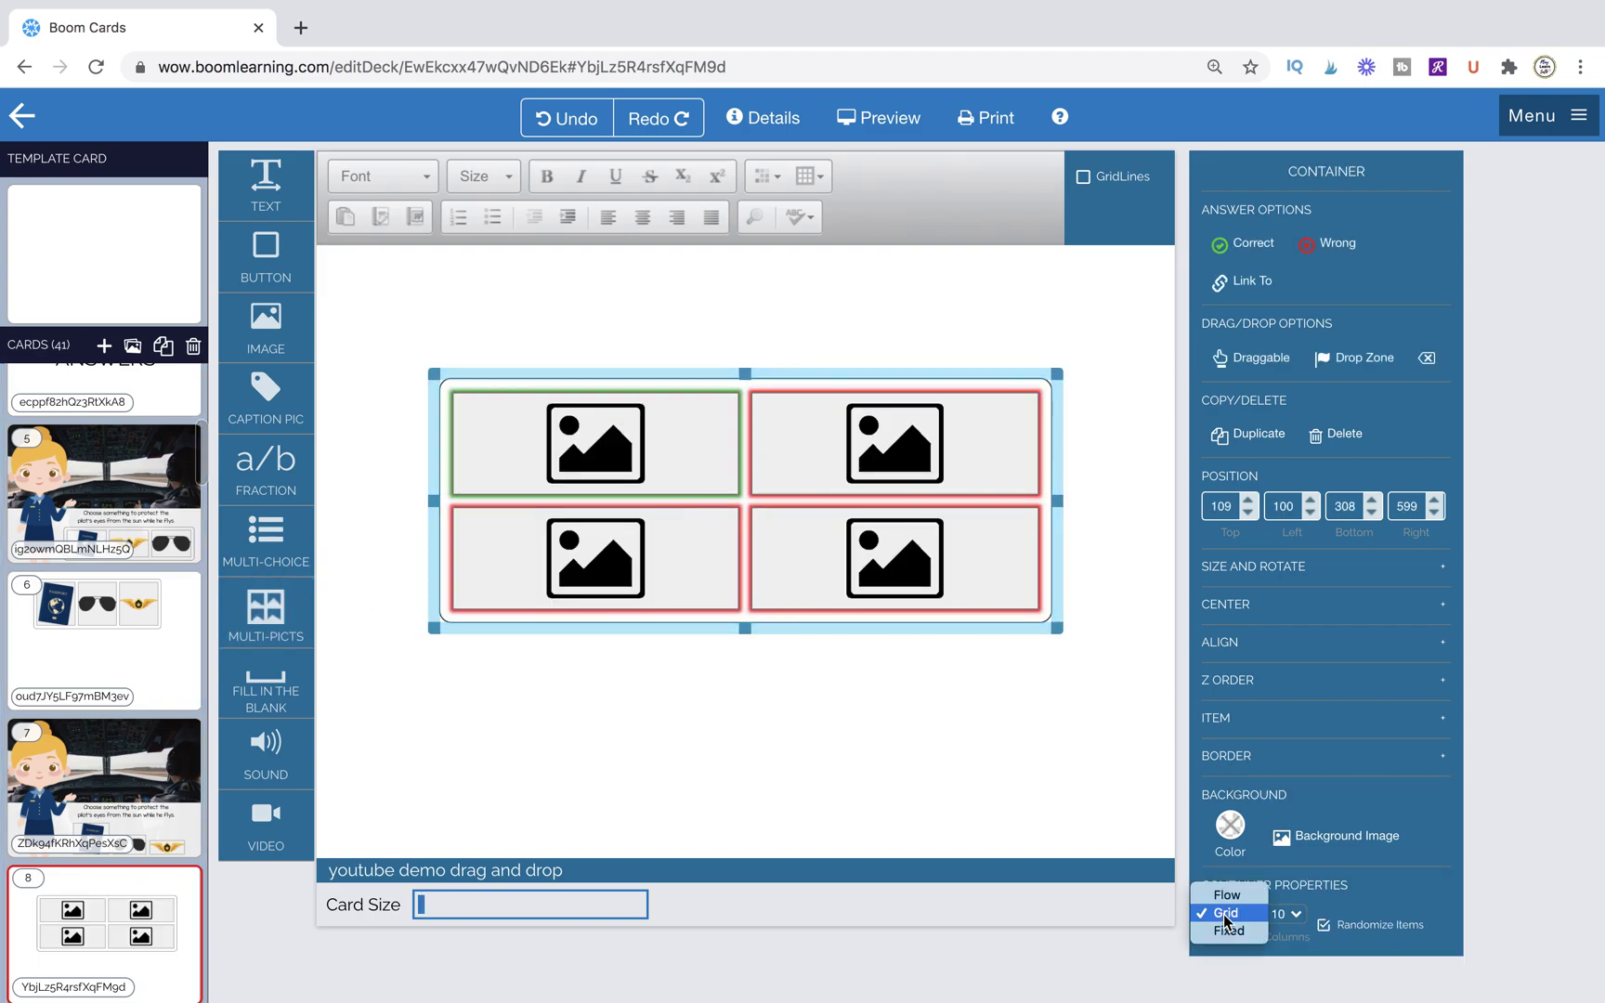
click(1227, 897)
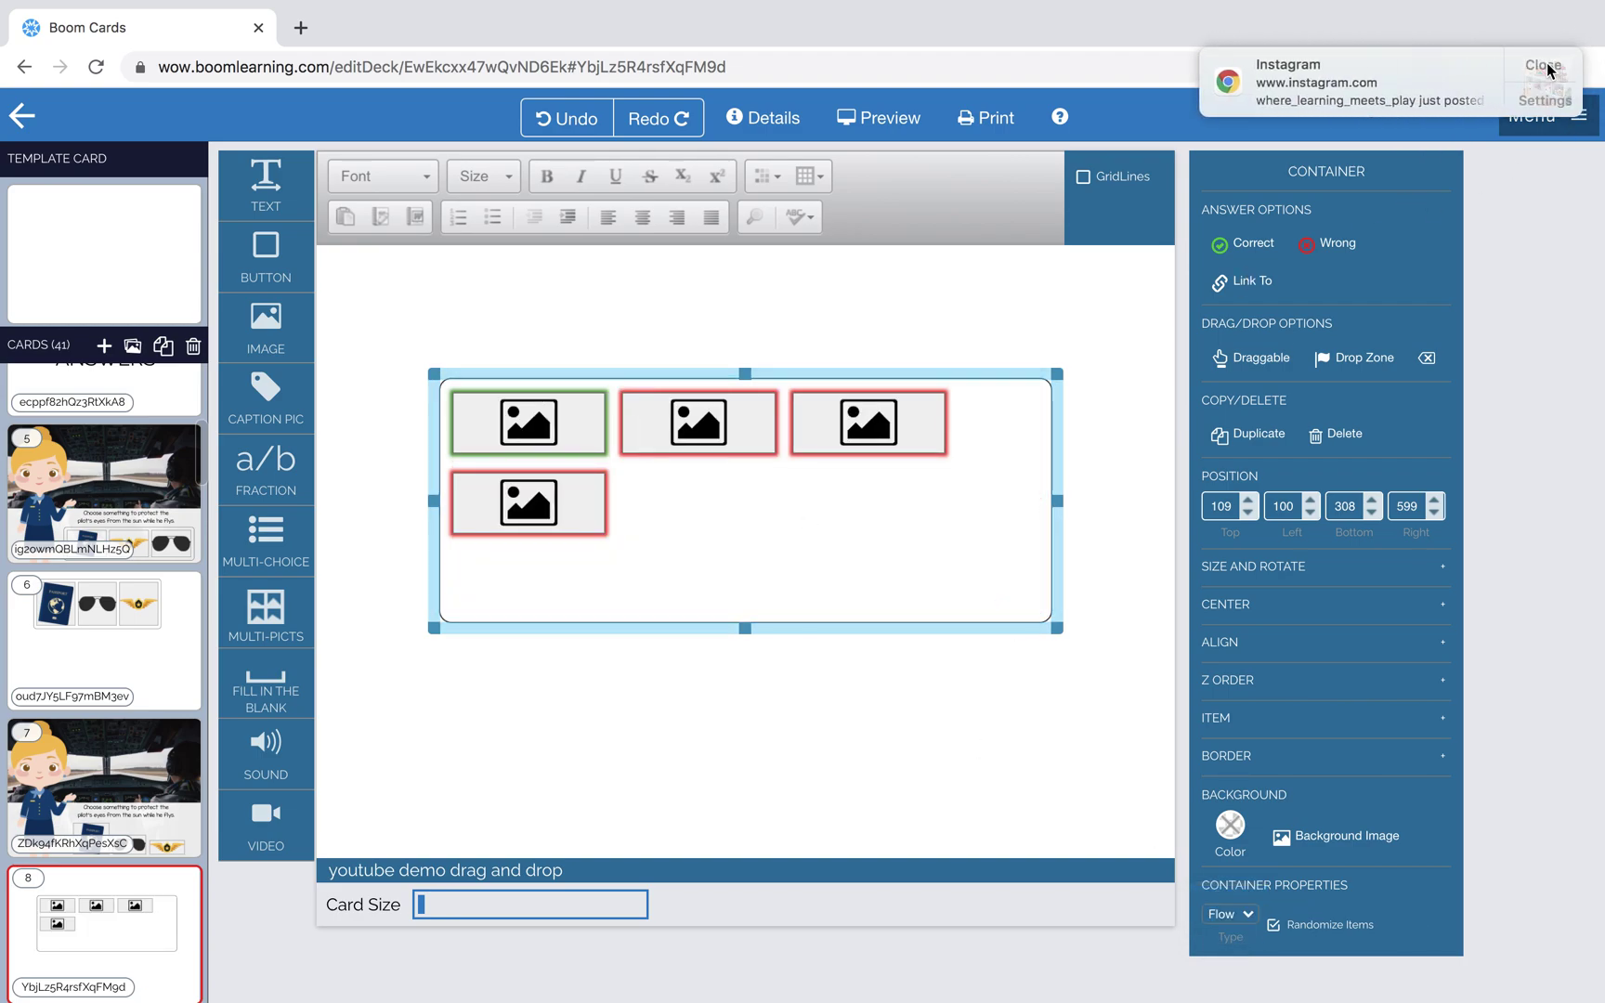
click(1545, 69)
- Delete the fourth picture placeholder and shrink the container around the remaining three to about 187 bottom and 526 right
click(561, 510)
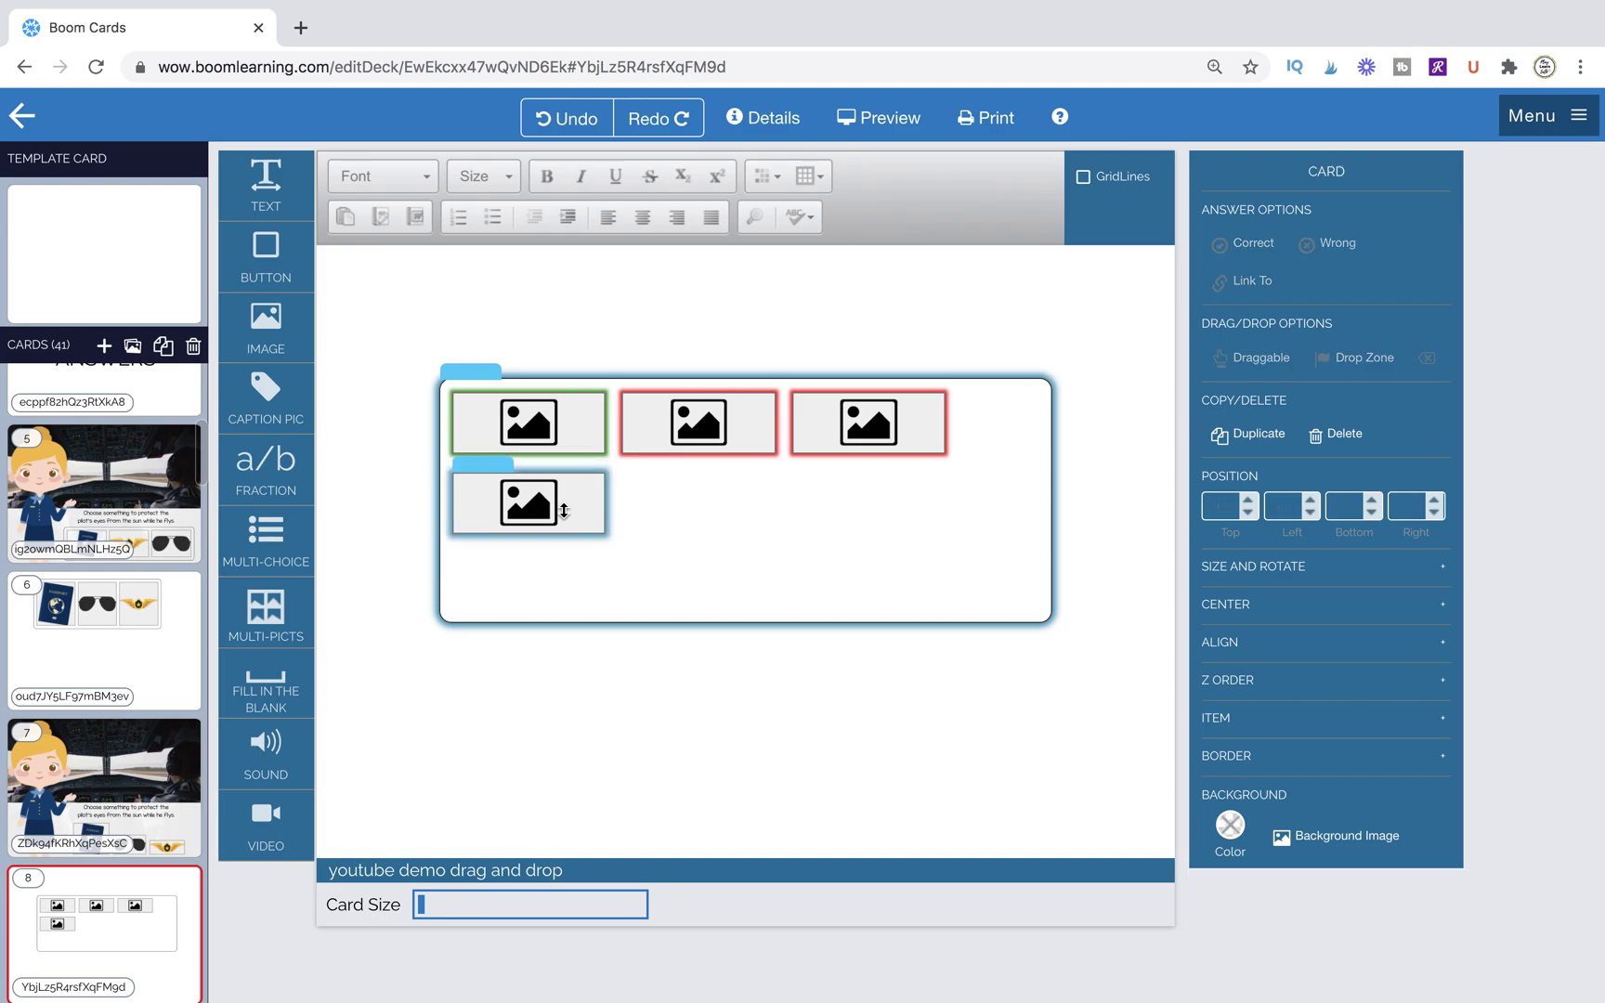
key(Delete)
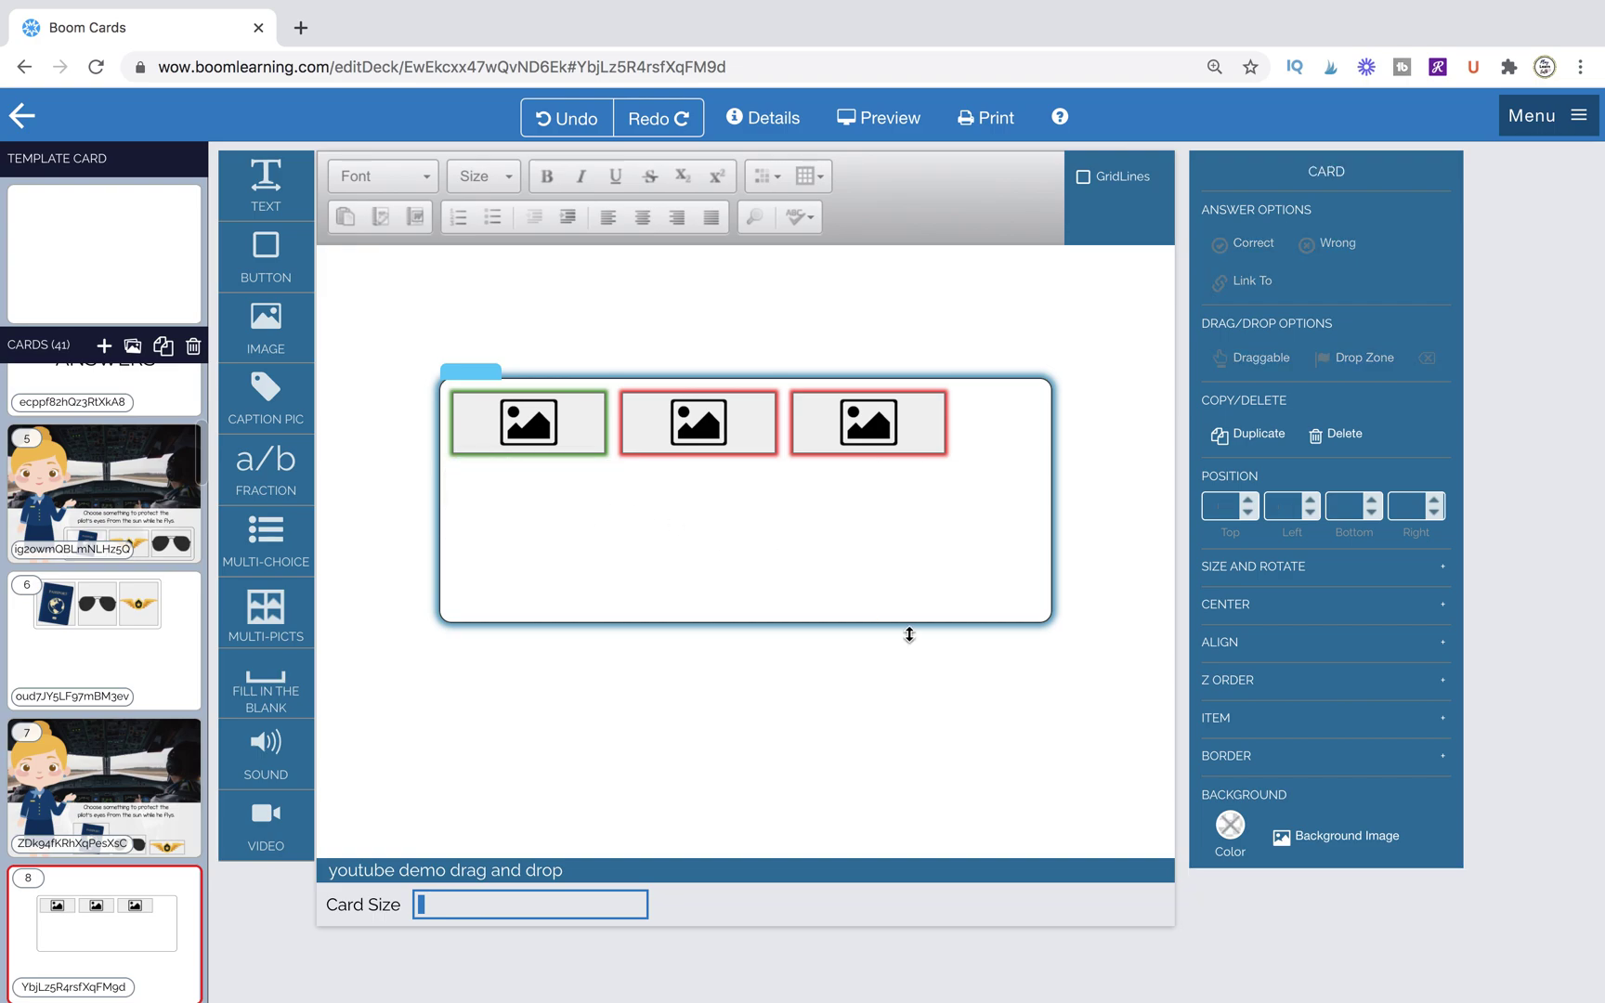
click(1051, 614)
drag(1059, 628, 1109, 485)
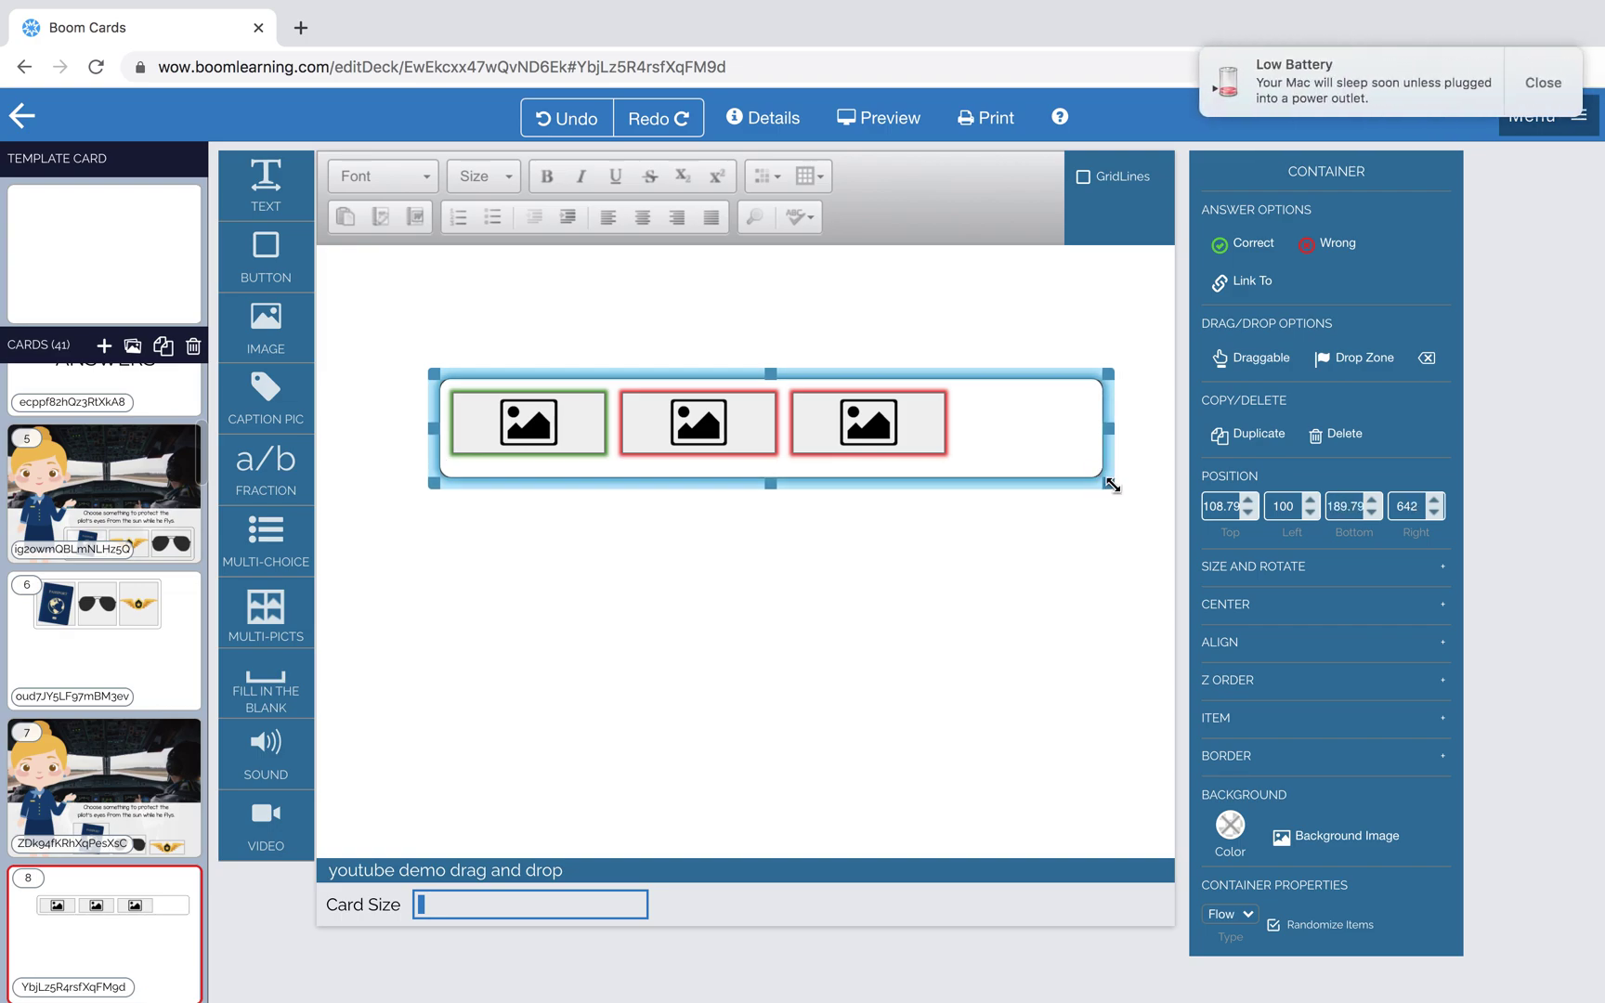
click(1551, 83)
drag(1118, 485, 971, 485)
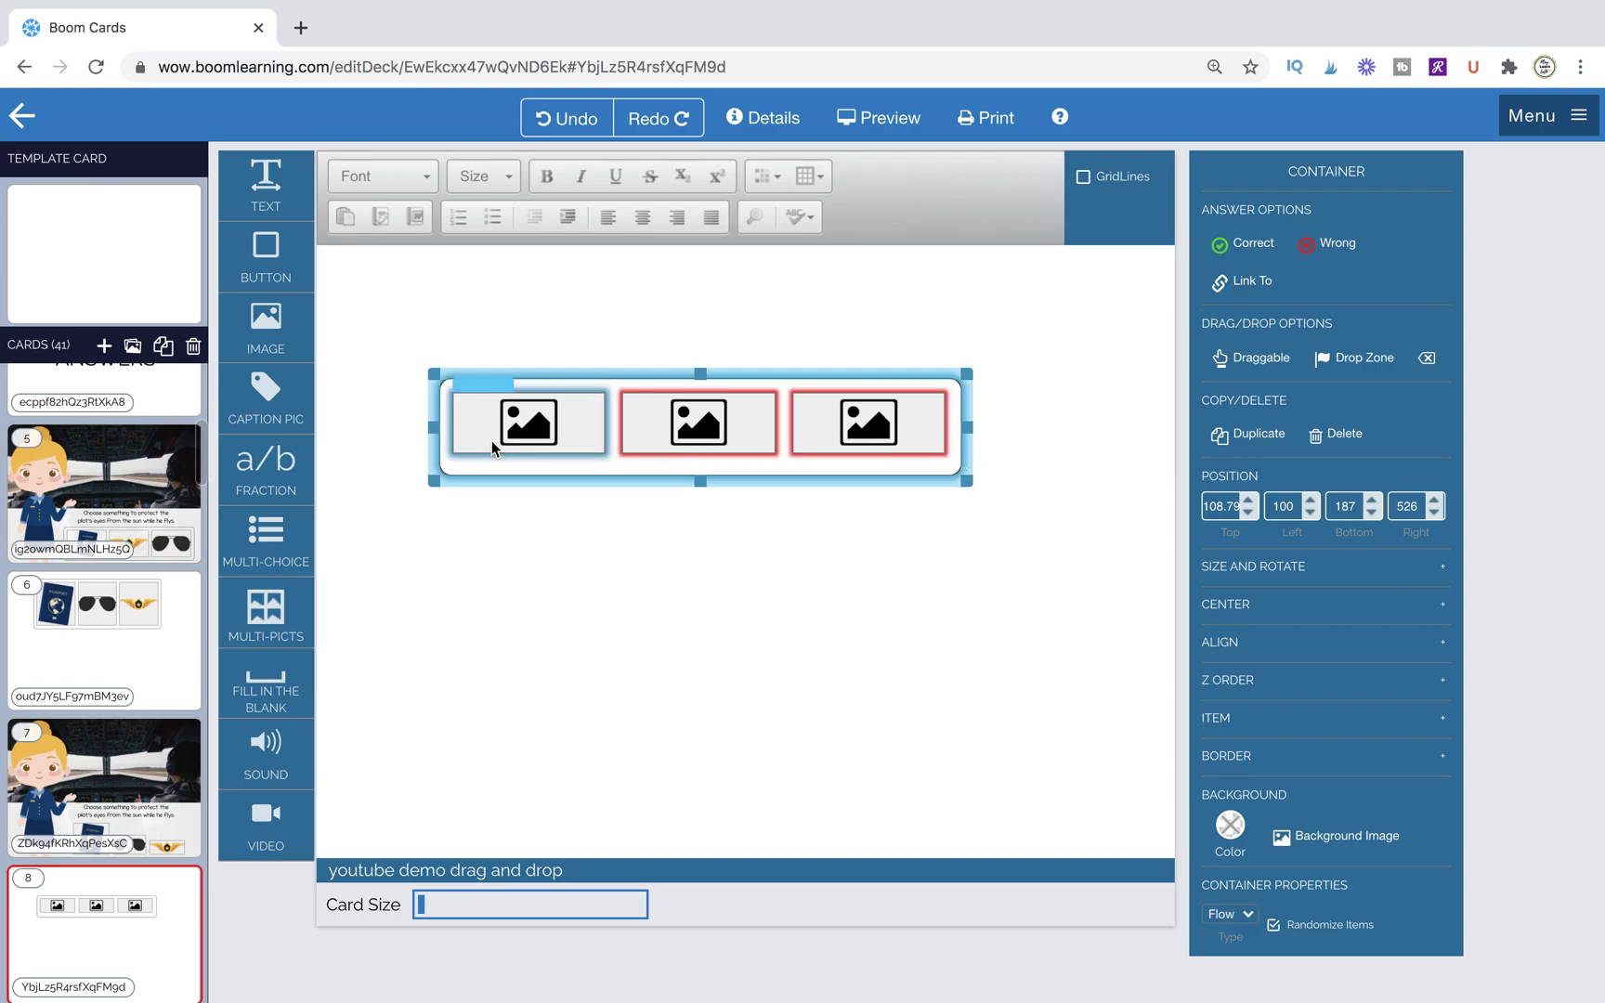
- Enlarge the flow container and make its third picture placeholder taller, to about 117 bottom and 125 right
drag(965, 481, 1048, 686)
click(868, 432)
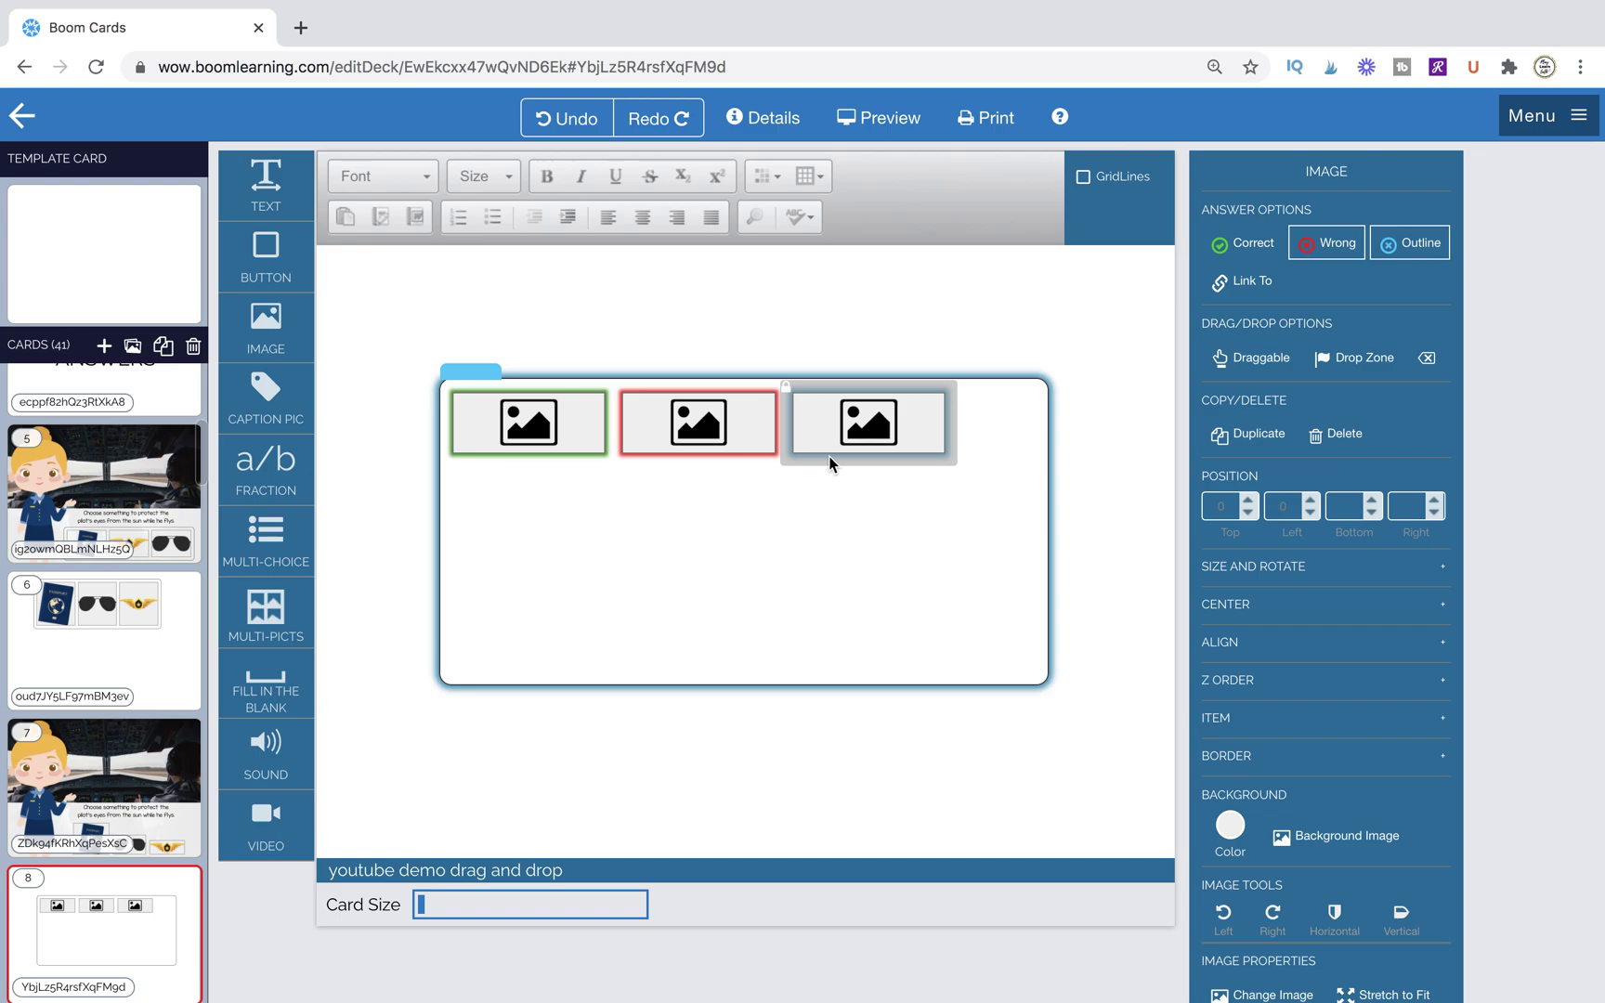
drag(930, 464, 963, 530)
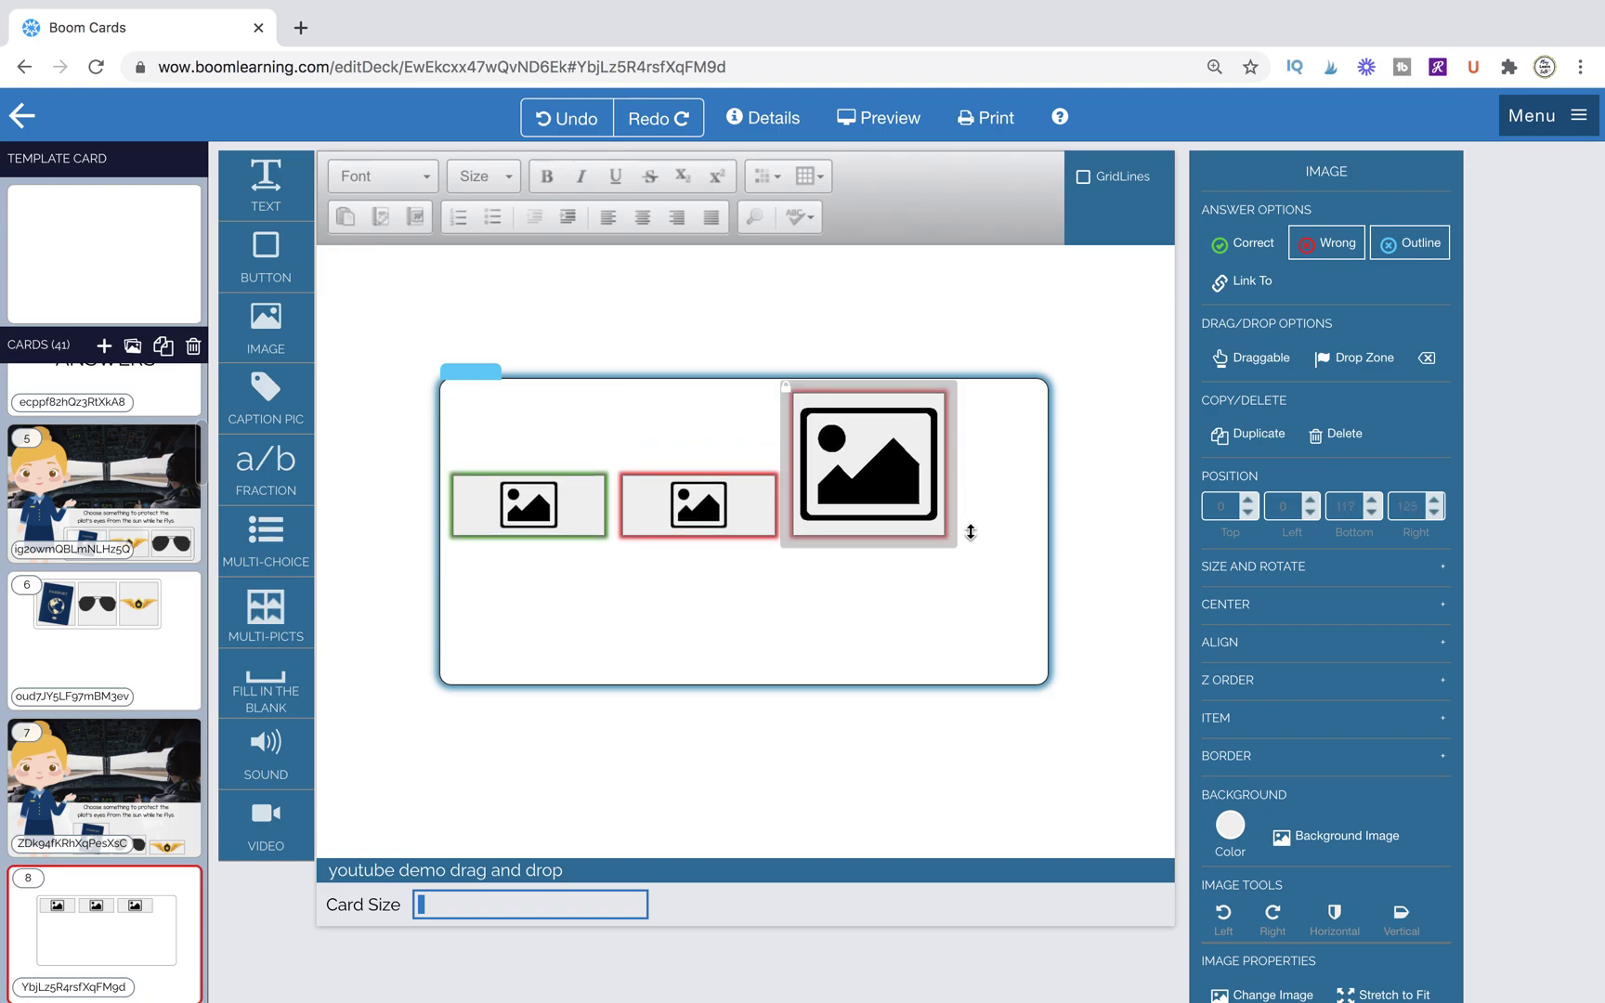
click(1021, 469)
click(923, 490)
- Make the middle picture placeholder moderately taller and the first one slightly taller, so the three step up in height
click(748, 512)
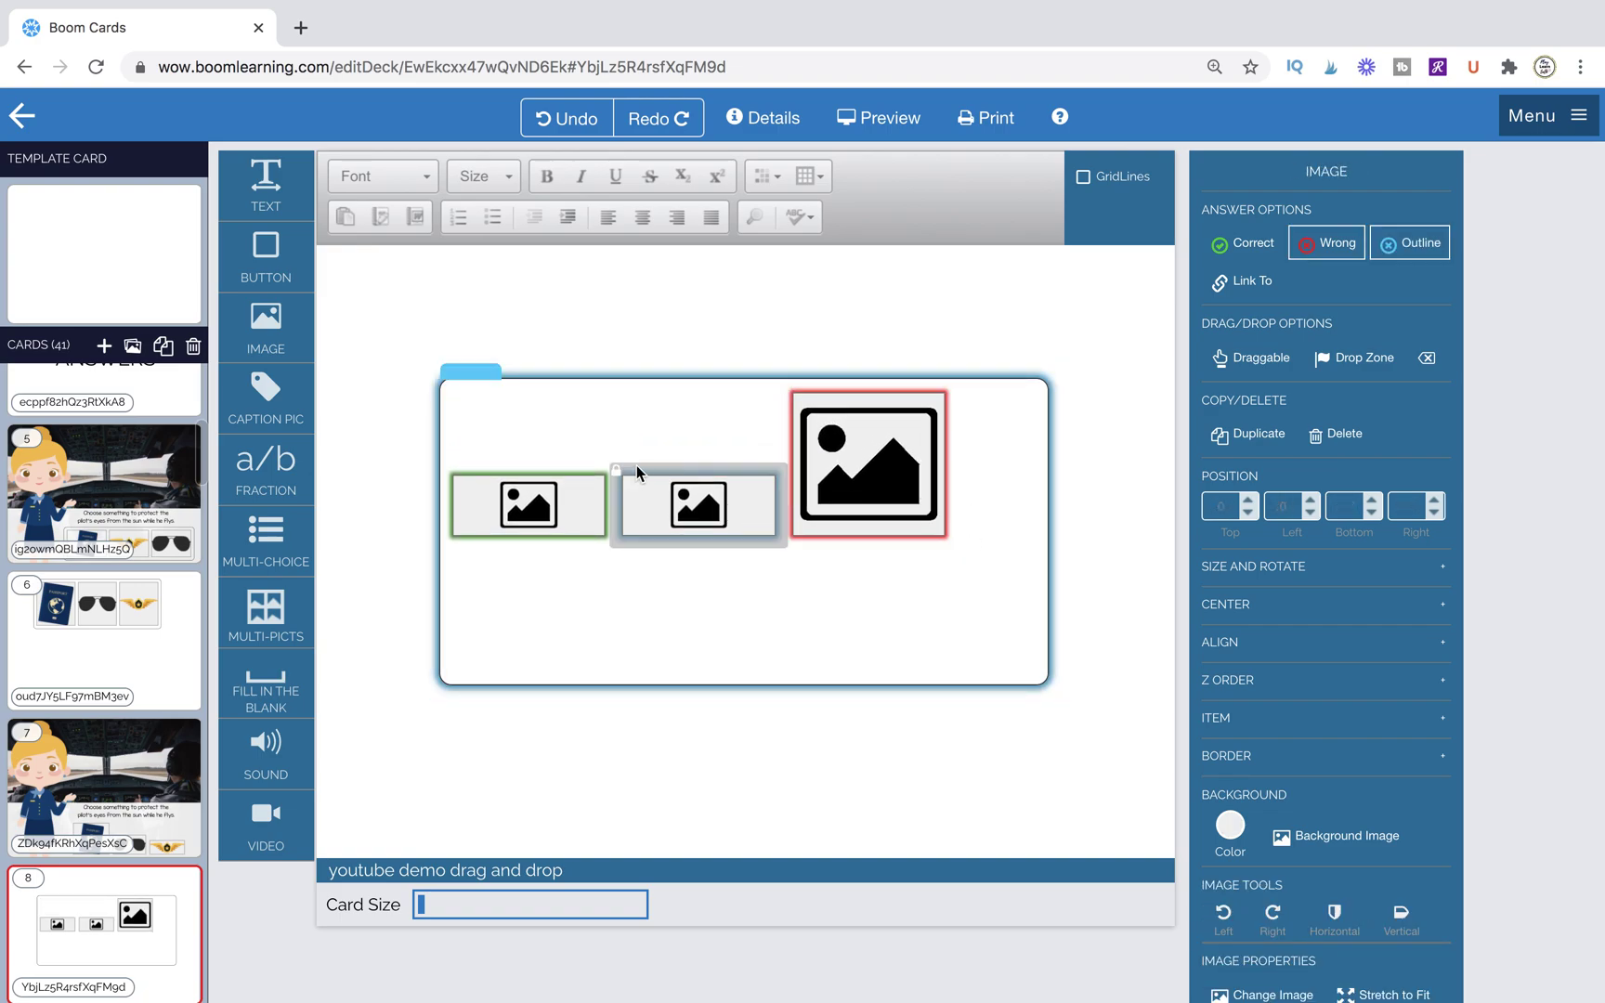
mouse_move(740, 465)
mouse_down()
mouse_move(710, 451)
mouse_move(708, 430)
mouse_move(714, 446)
mouse_up()
mouse_move(556, 497)
mouse_down()
mouse_move(555, 466)
mouse_move(554, 494)
mouse_up()
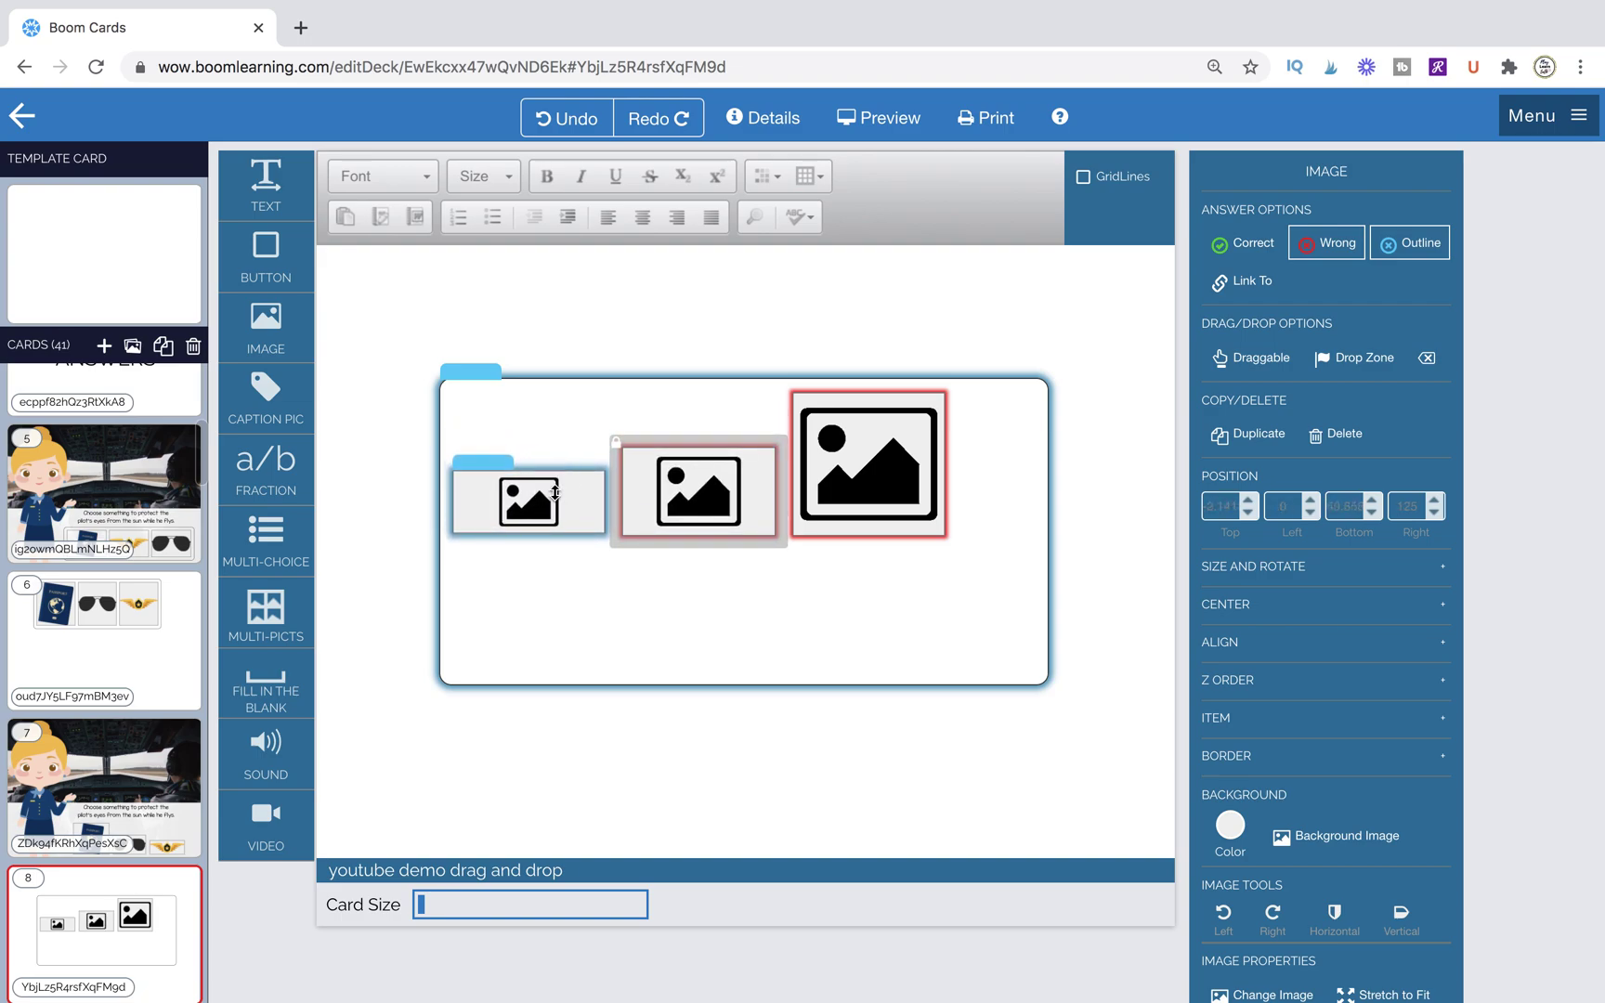
- Shrink the flow container around the three differently sized placeholders to about 252 bottom and 532 right
click(899, 573)
drag(1054, 691, 975, 560)
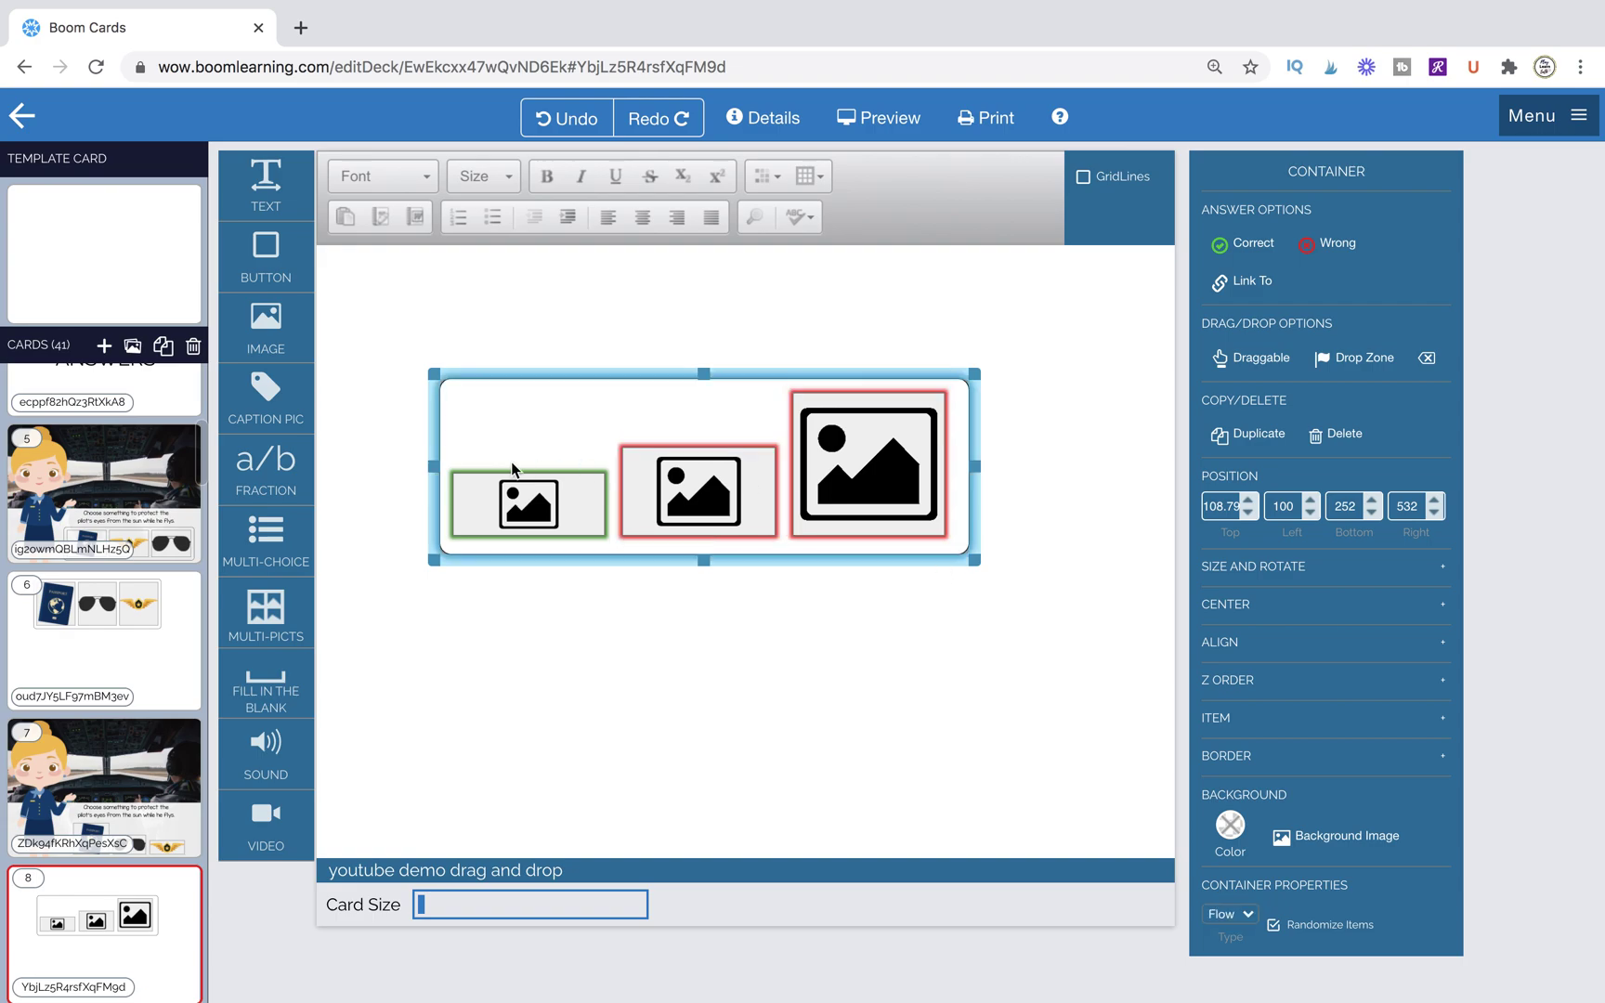
click(546, 518)
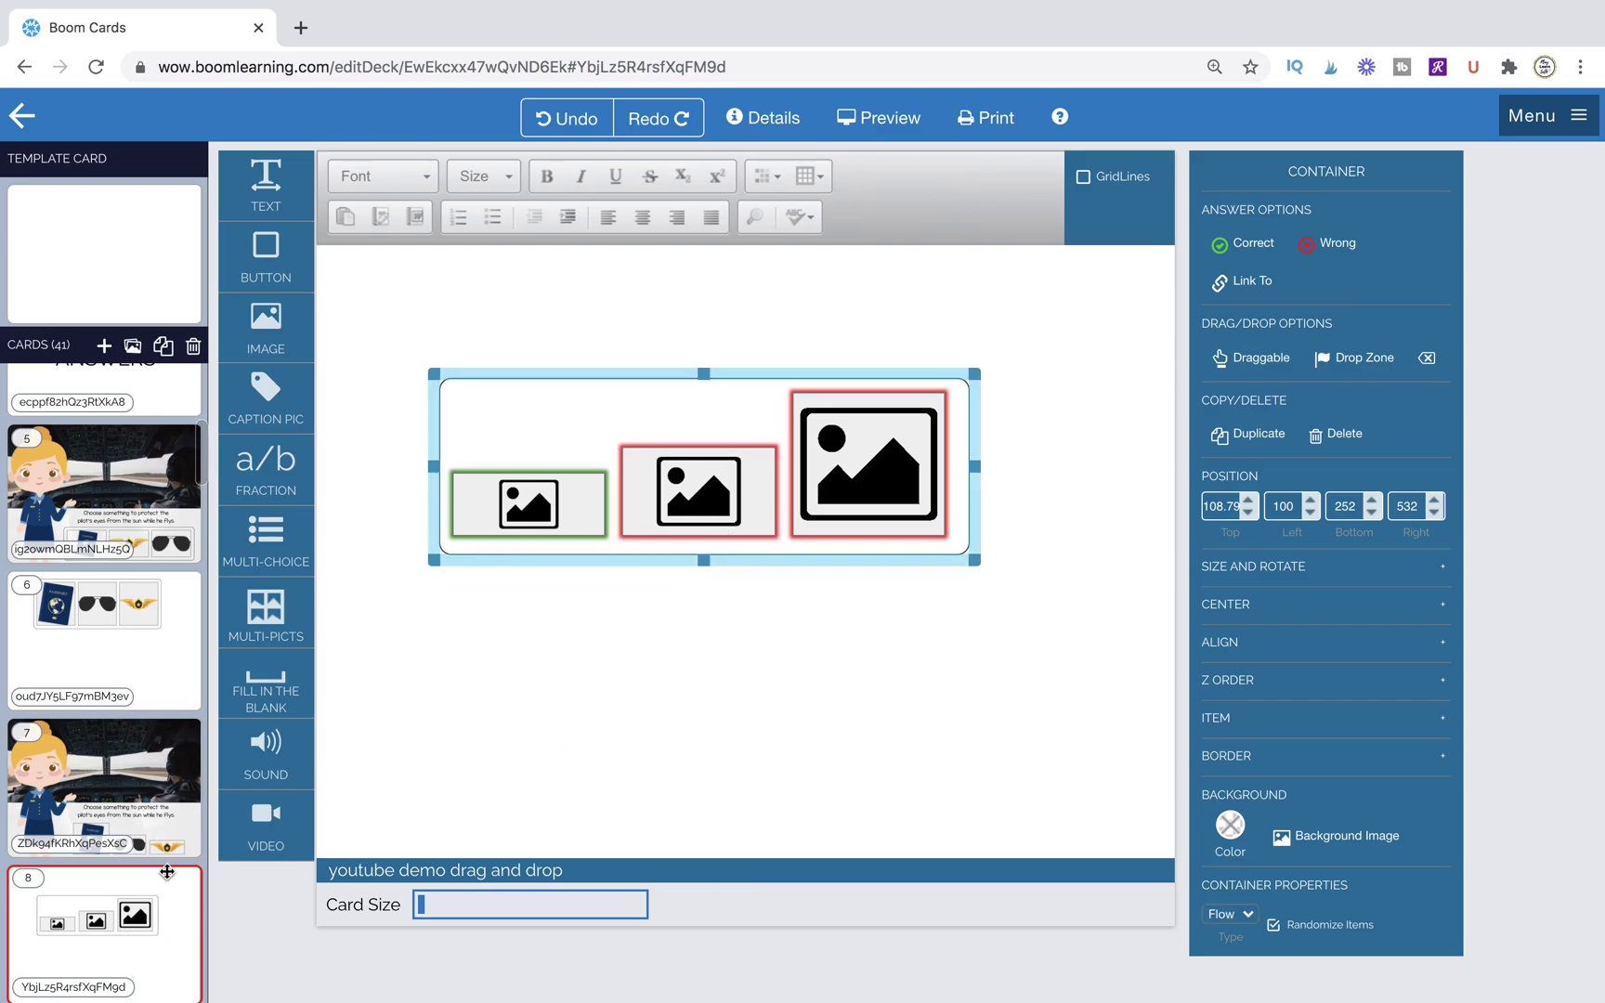
scroll(174, 928, down, 2)
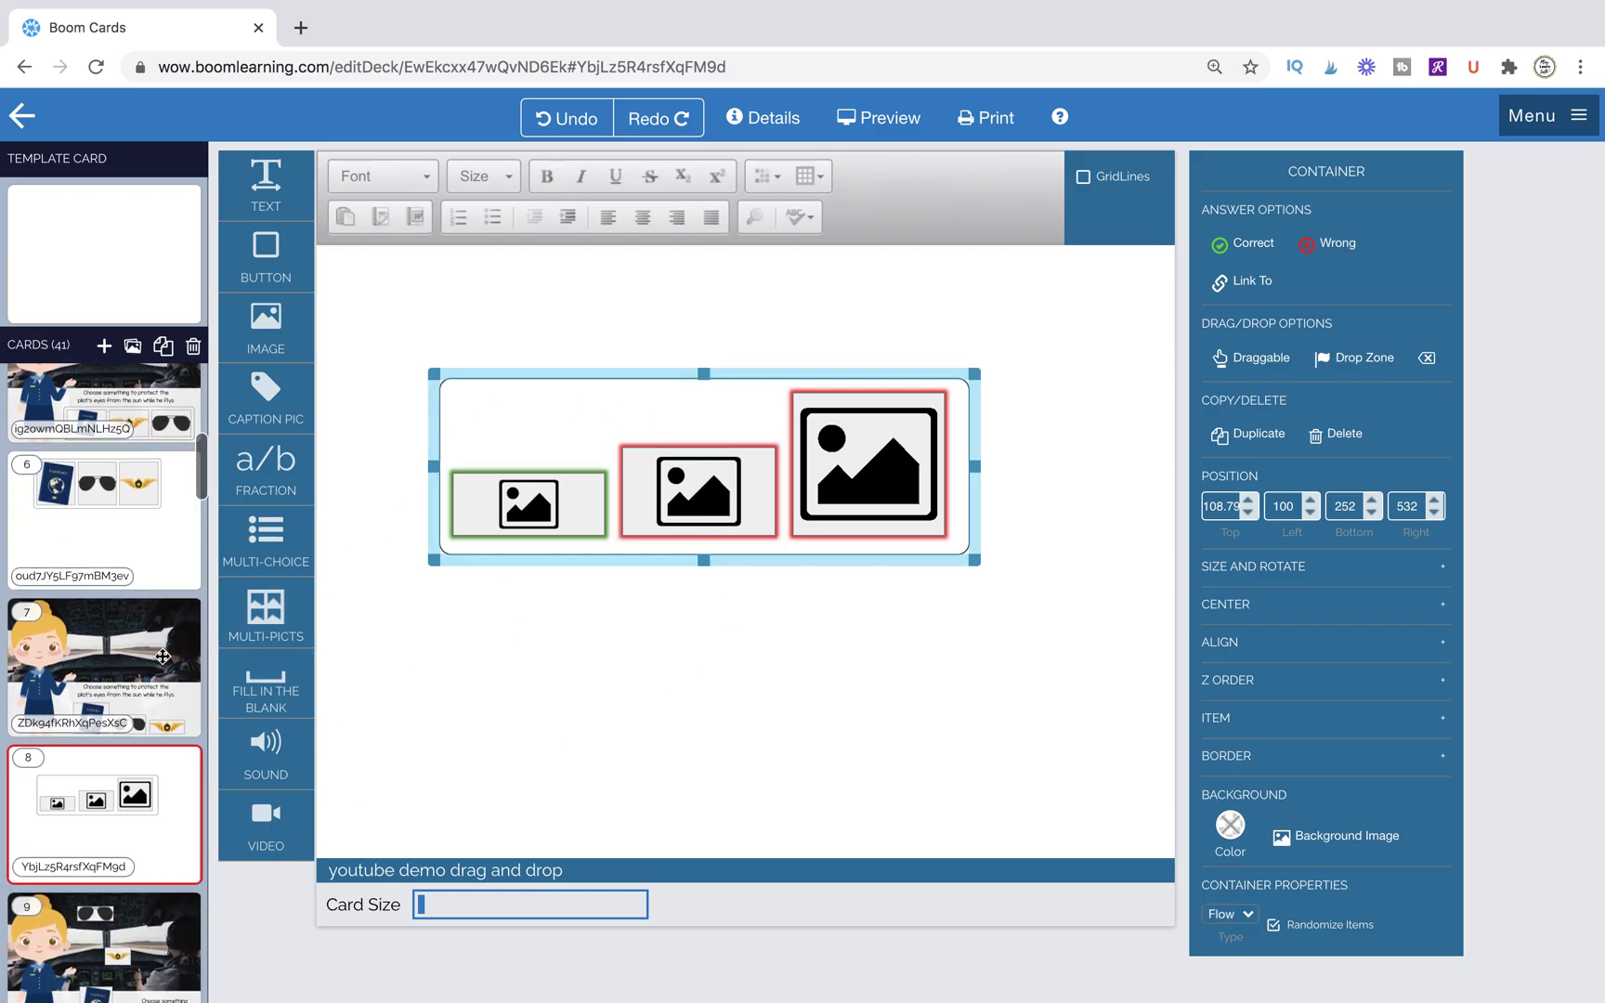
- Examine the picture answer layouts on cards 7 and 9, including the type of card 9's answer container
click(162, 658)
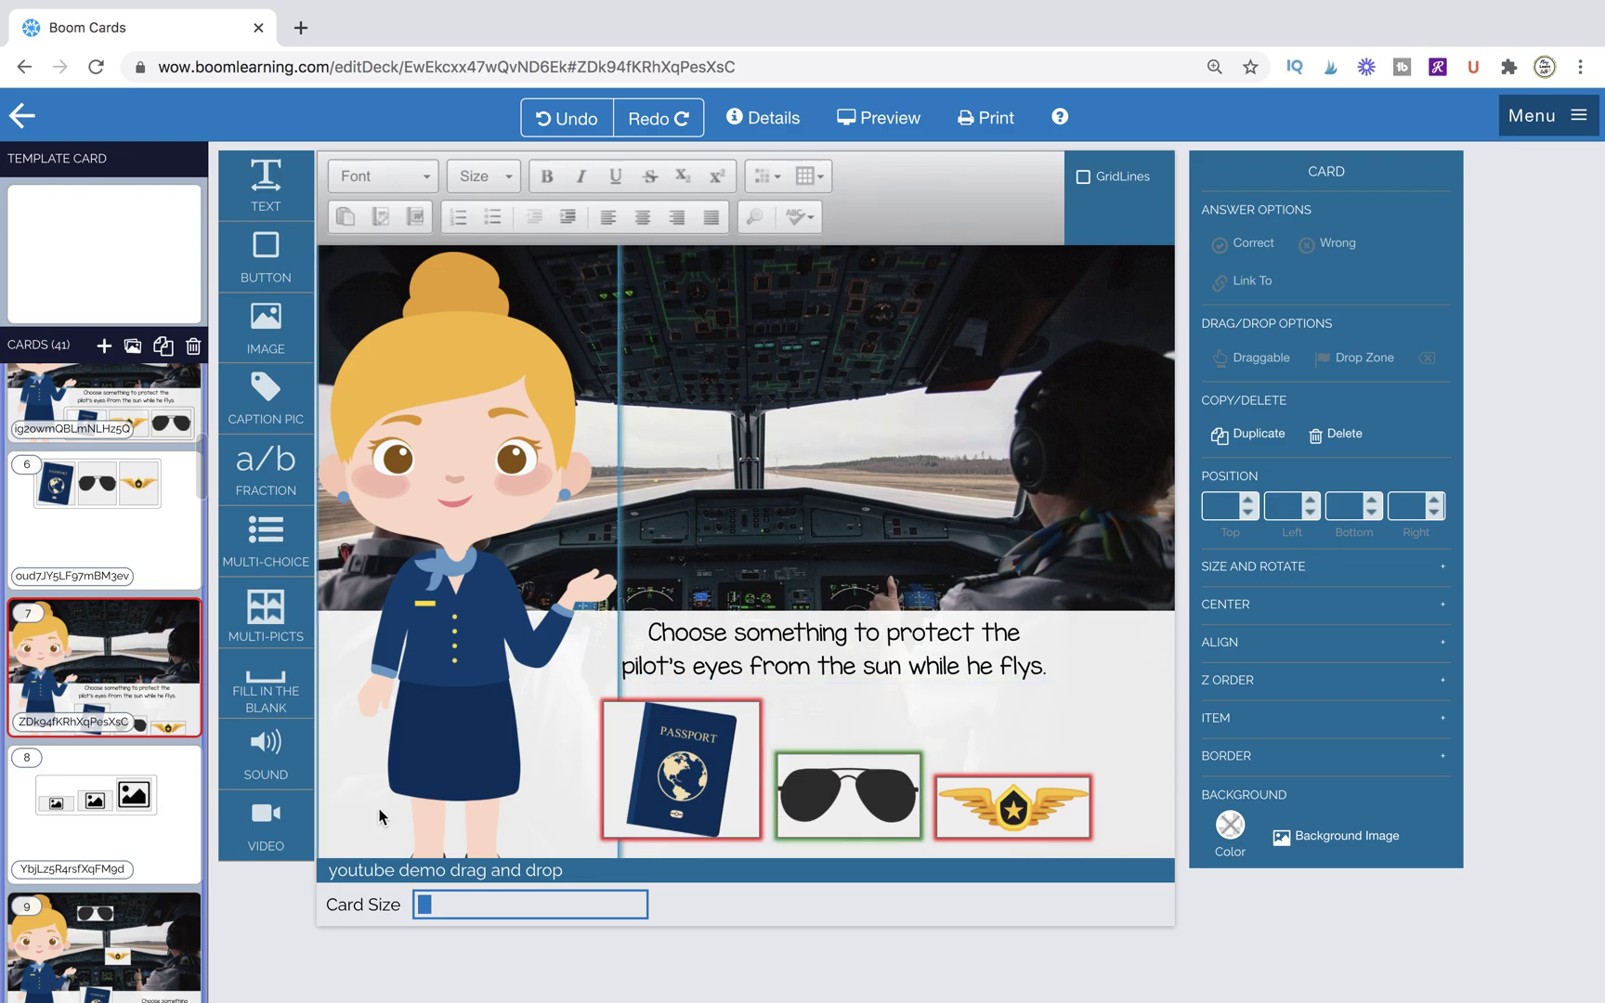
click(134, 948)
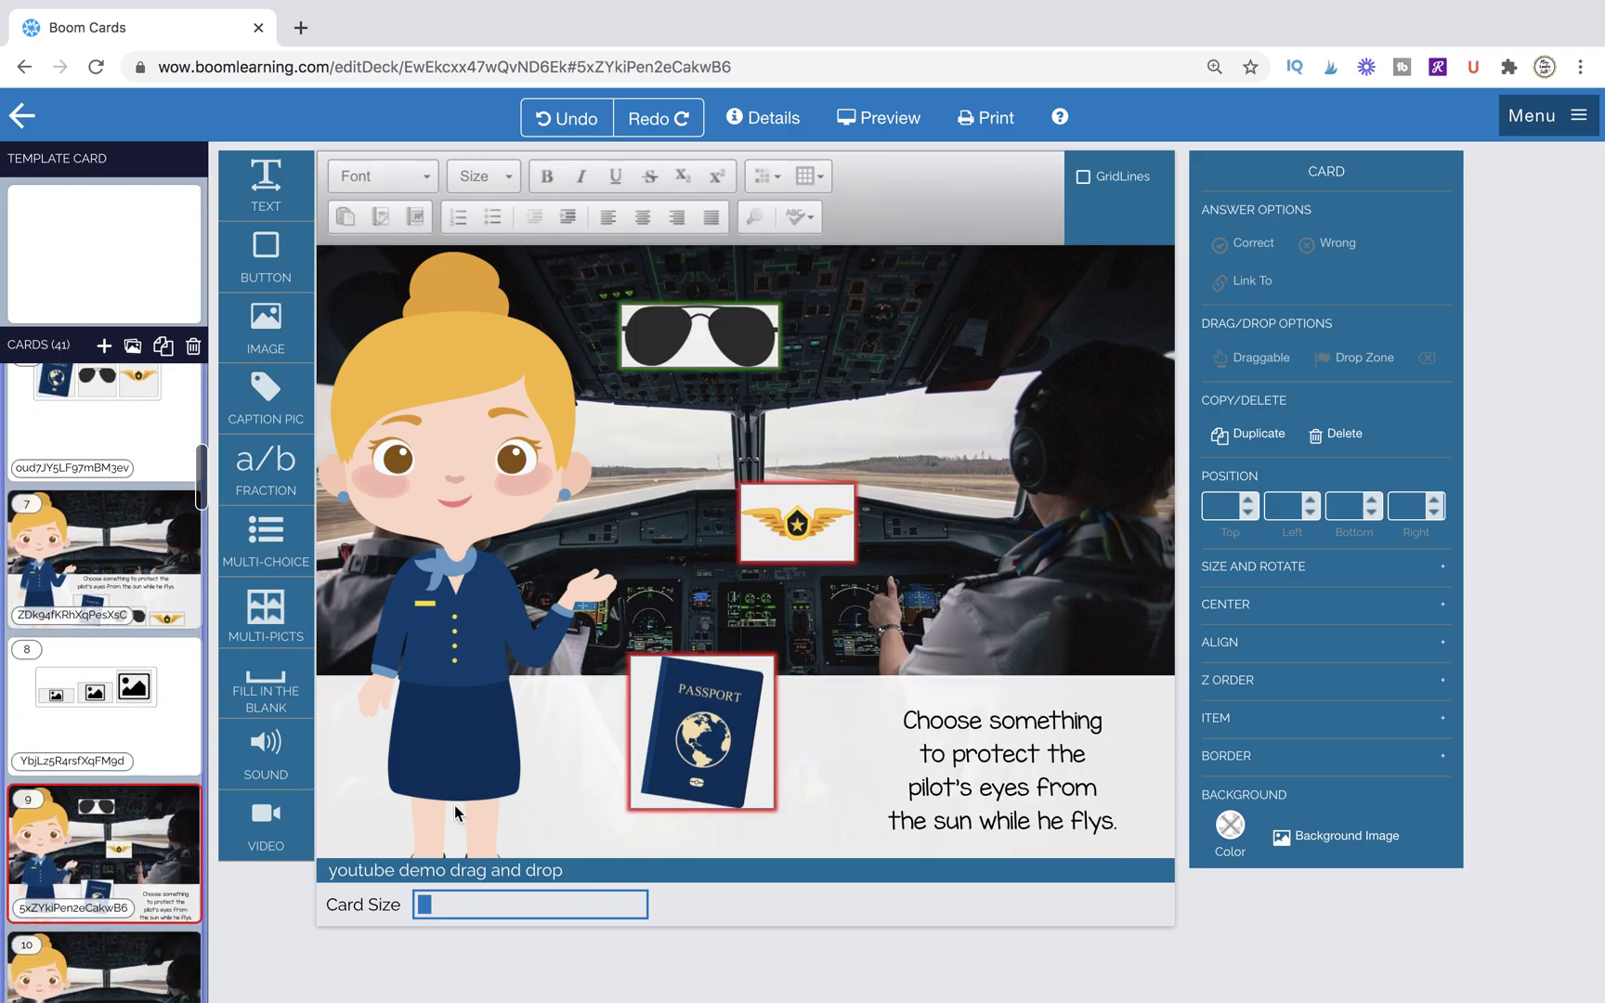
click(840, 687)
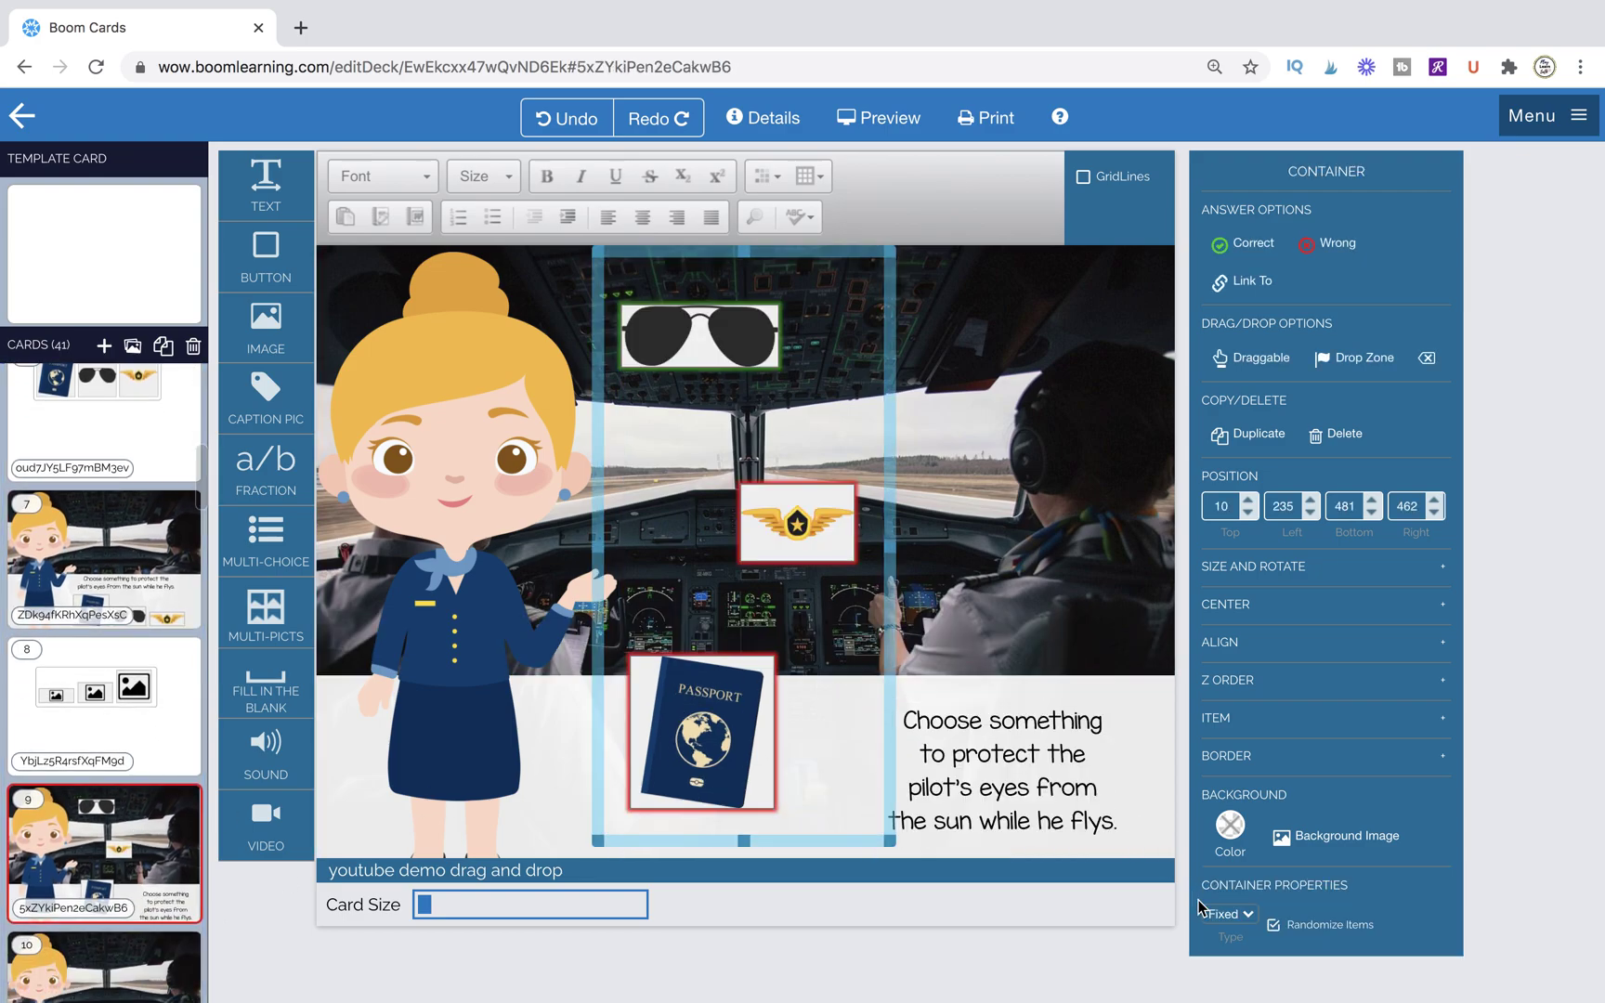
- Add a new card after card 9, place a multi-picture answer set on it and delete its fourth placeholder
click(104, 346)
drag(294, 634, 729, 531)
click(929, 696)
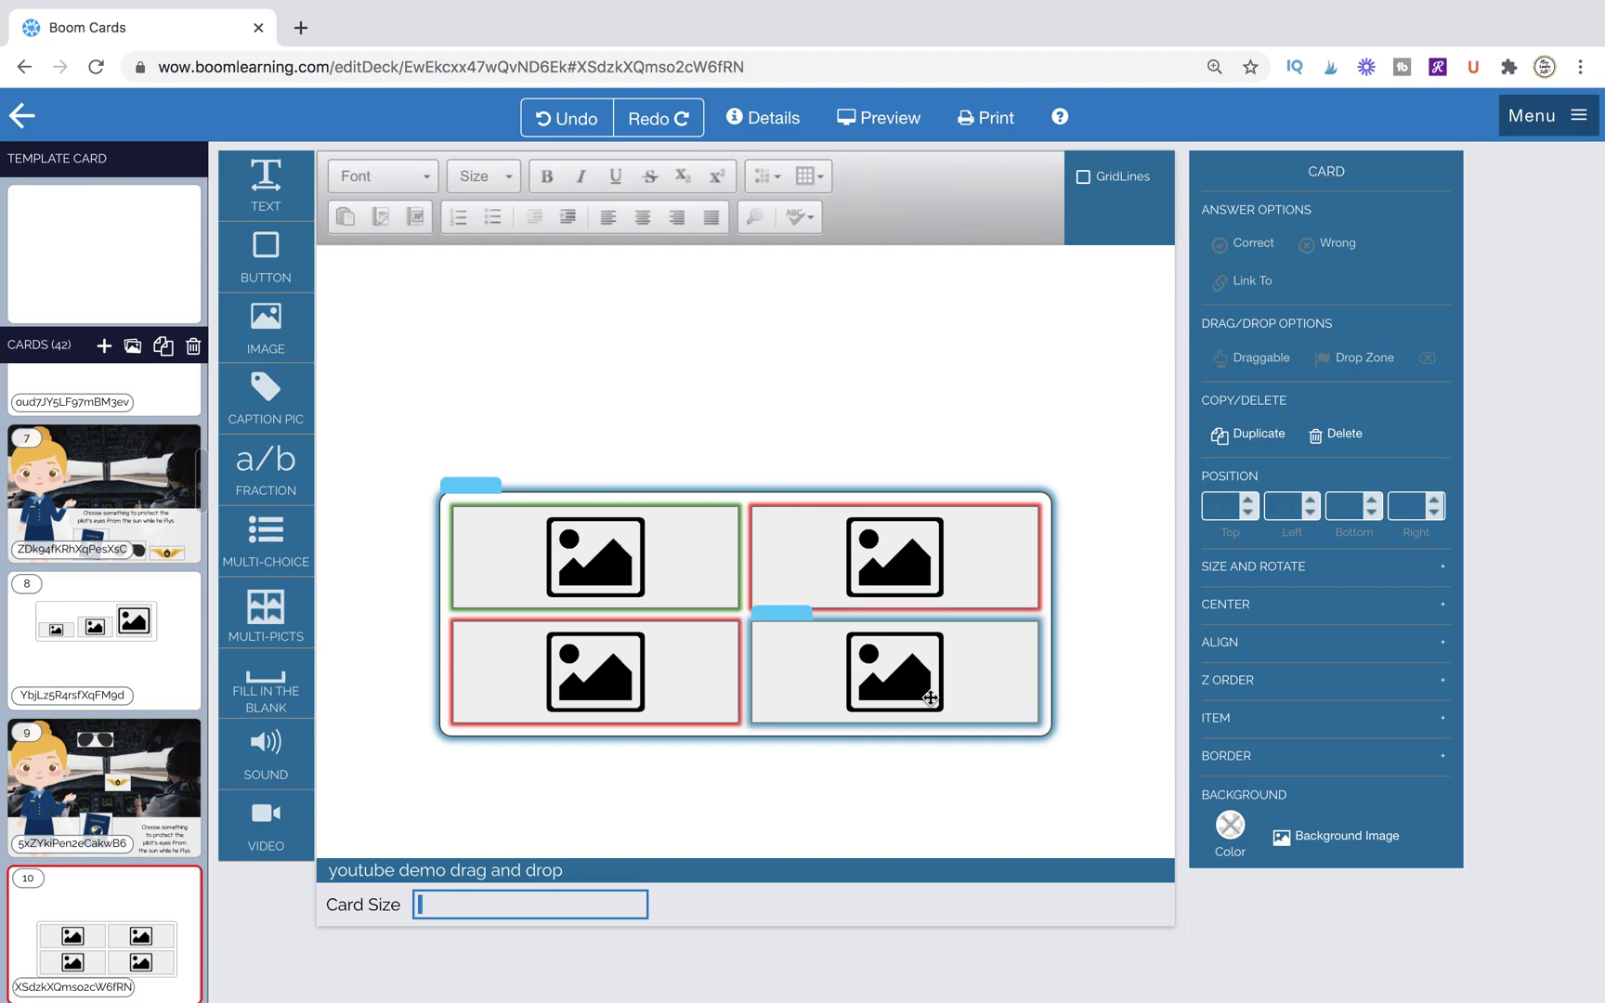
key(Delete)
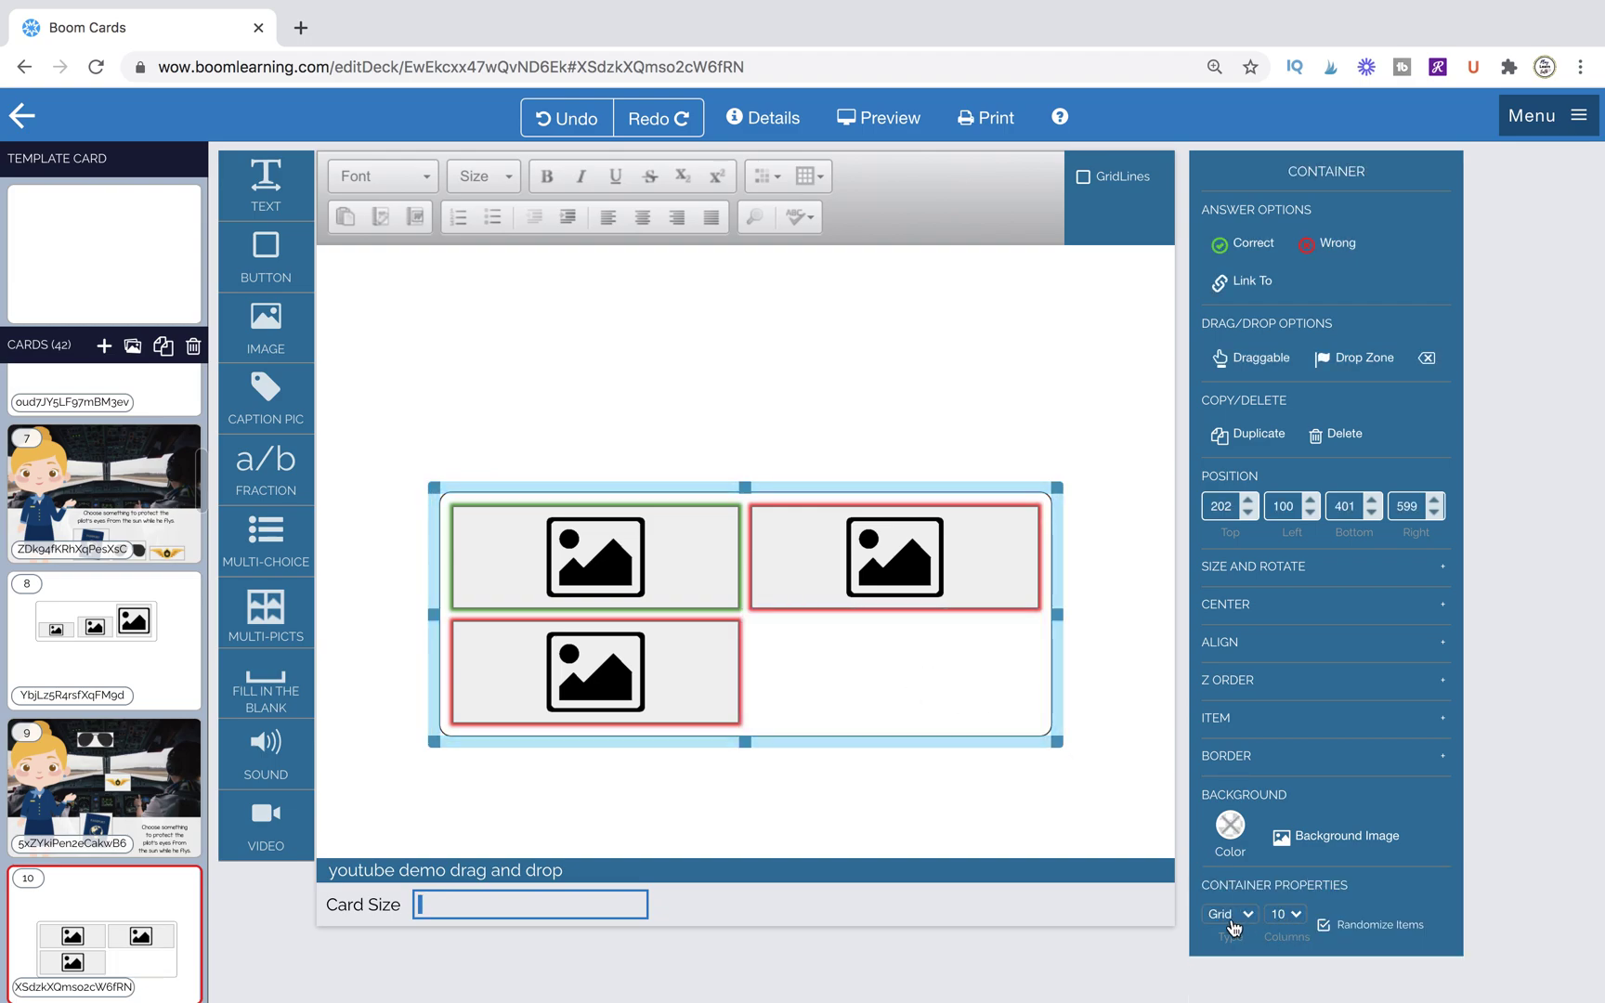
- Change the container type to Fixed and enlarge the container vertically to about 36 top and 434 bottom
click(1232, 916)
click(1229, 930)
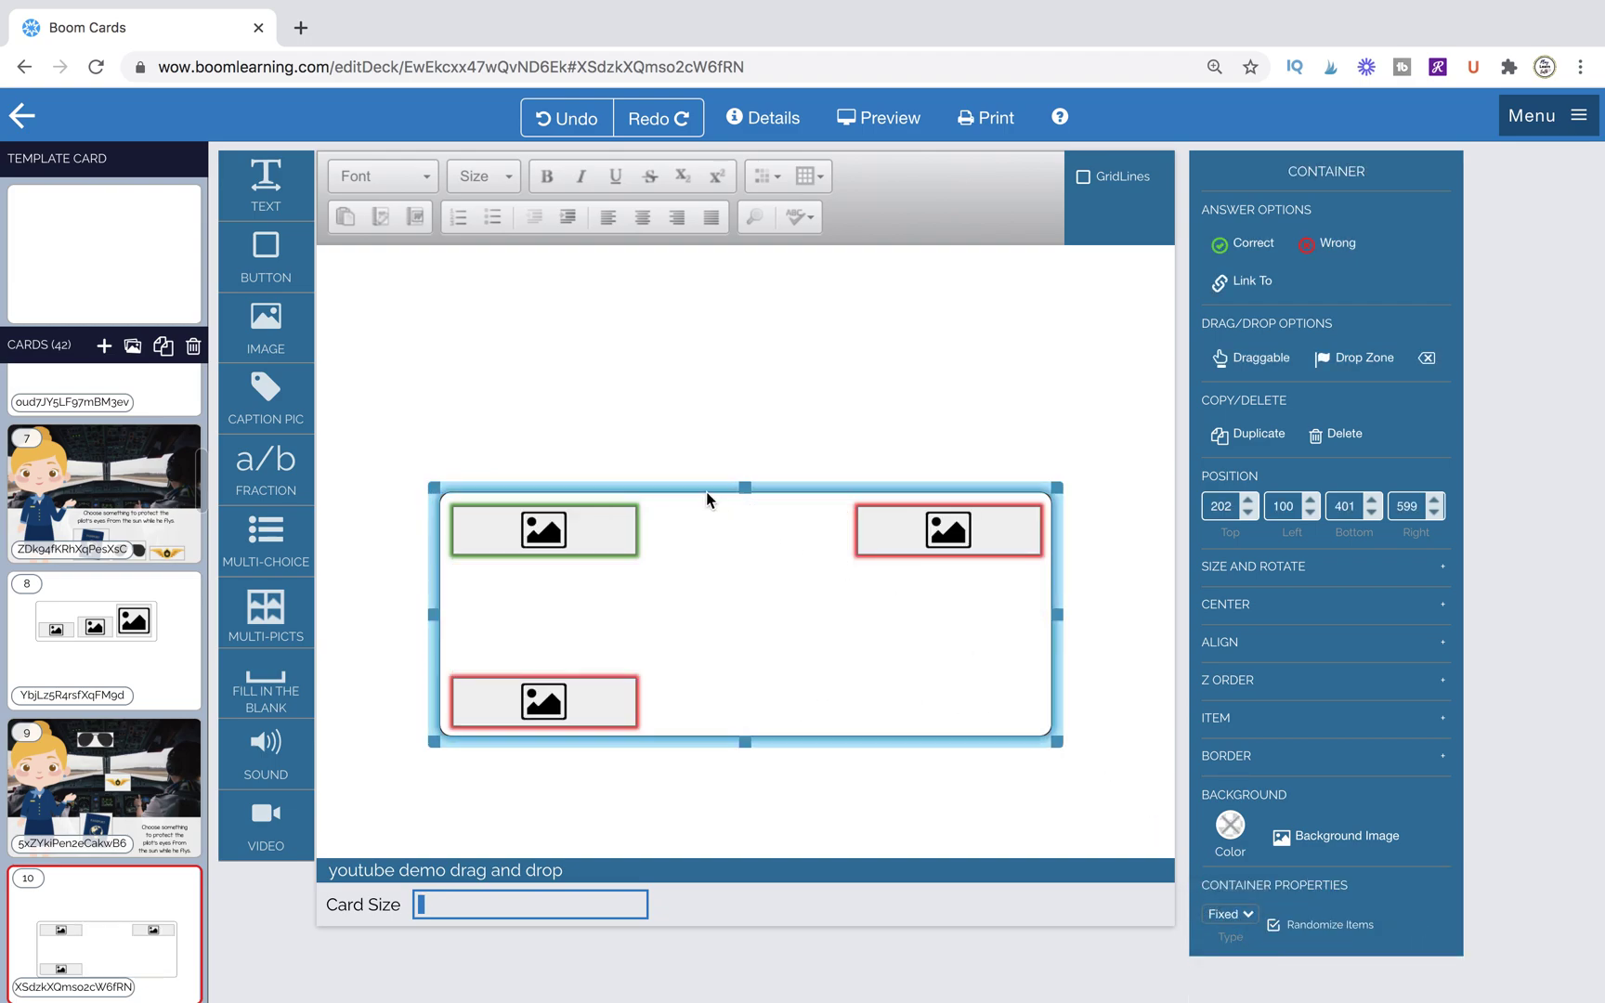
drag(744, 486, 742, 309)
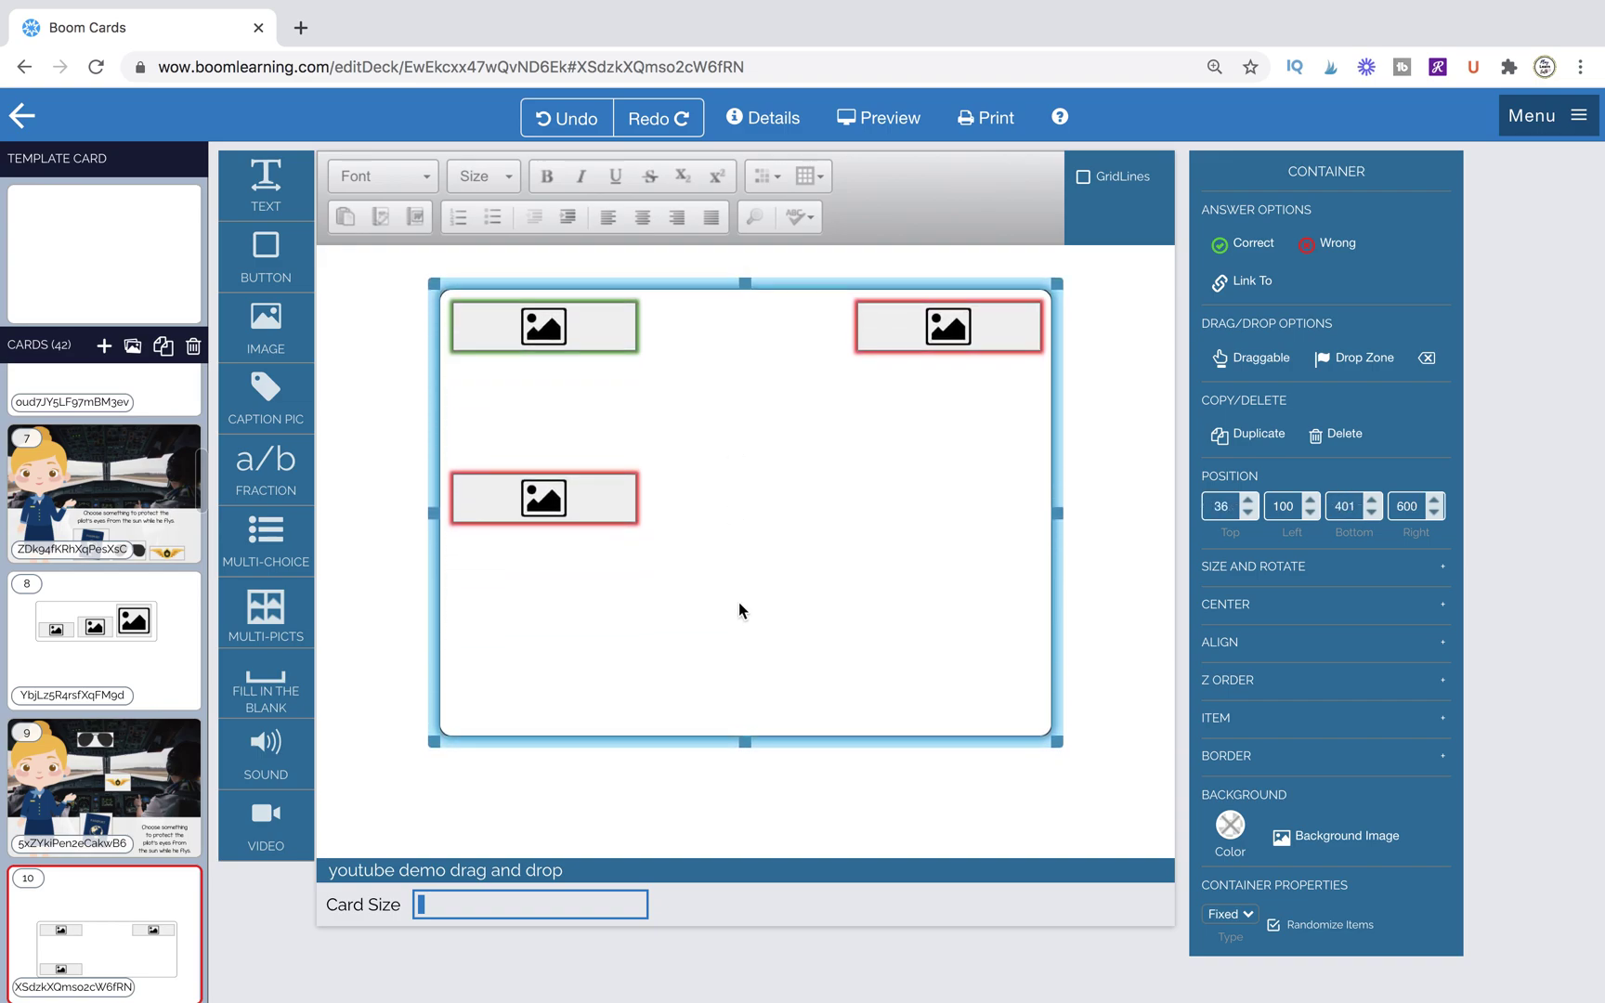
drag(748, 741, 748, 783)
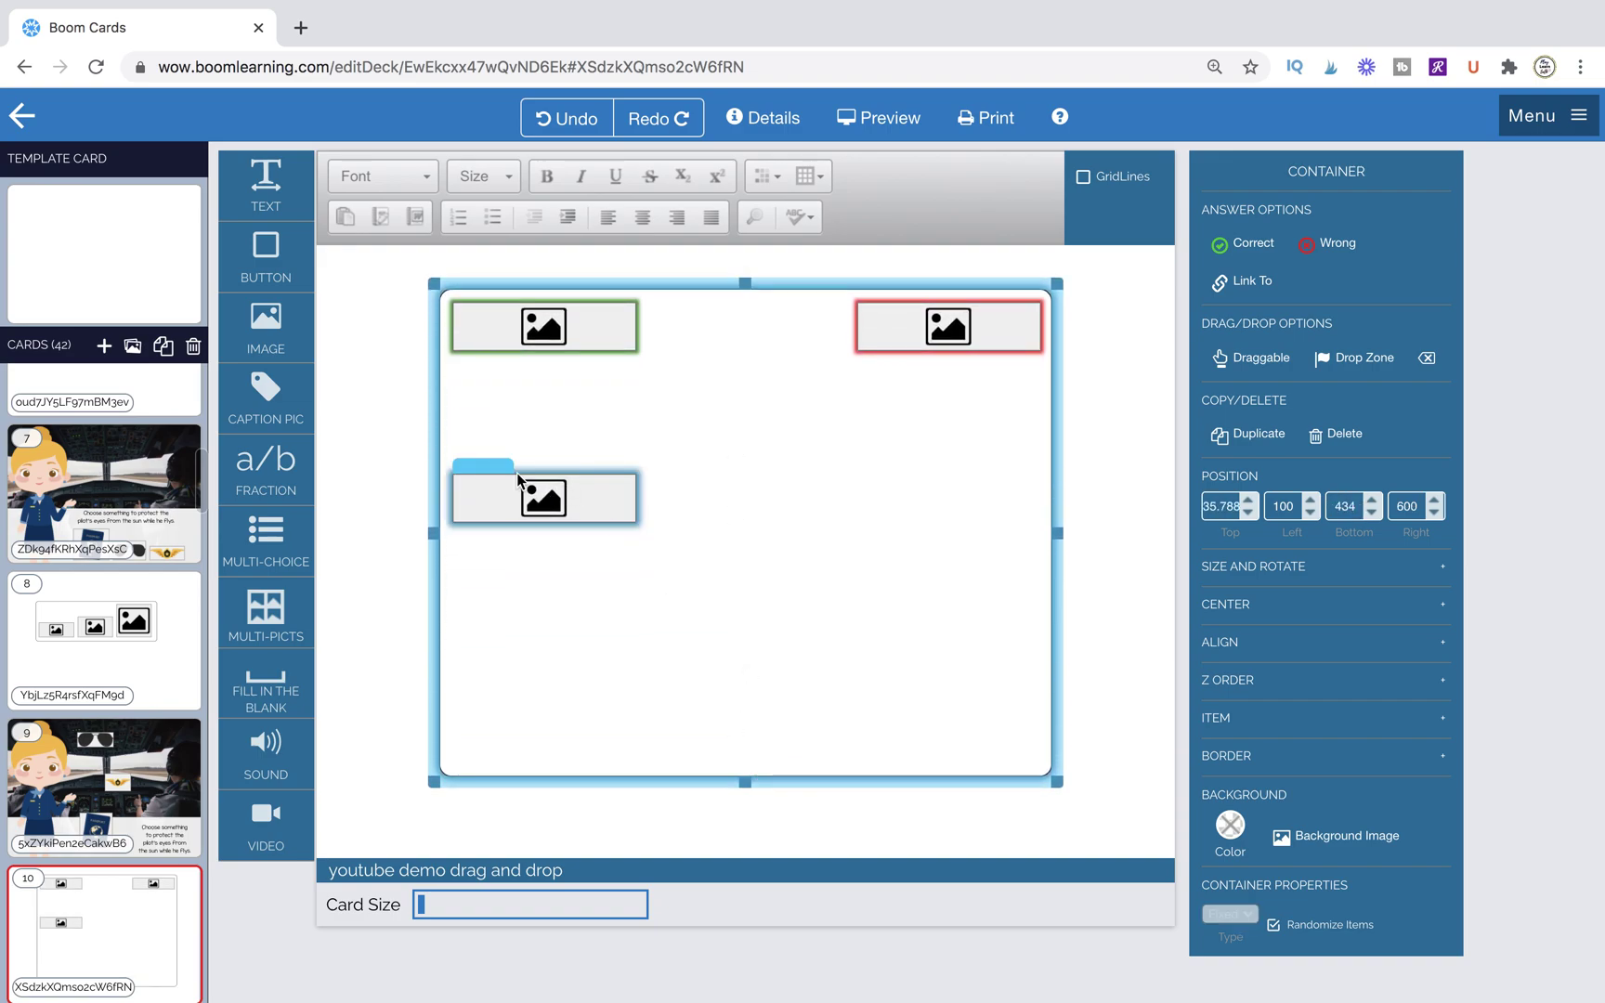
- Make the lower placeholder taller and move it to the container's lower right, then make the correct placeholder slightly taller and lower
drag(520, 486, 589, 419)
drag(546, 480, 918, 691)
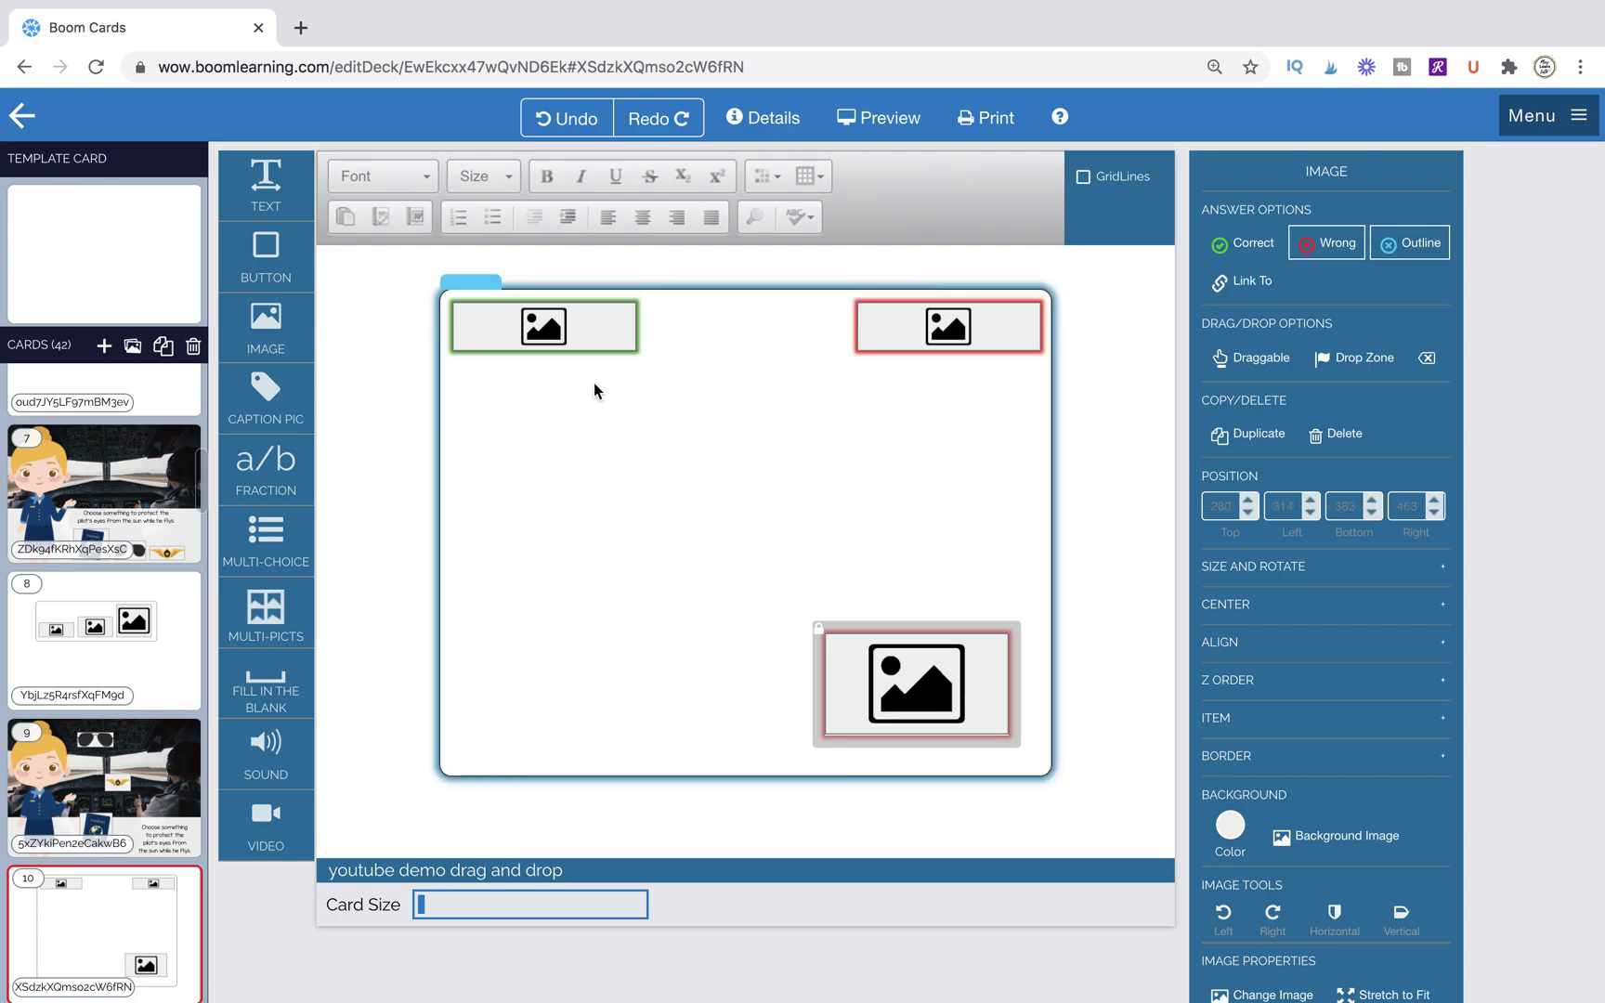
click(554, 336)
drag(593, 349, 618, 399)
mouse_move(598, 305)
mouse_down()
mouse_move(631, 343)
mouse_move(602, 330)
mouse_up()
- Greatly enlarge the wrong-answer placeholder in the container's upper right and shift it inward from the corner
click(858, 326)
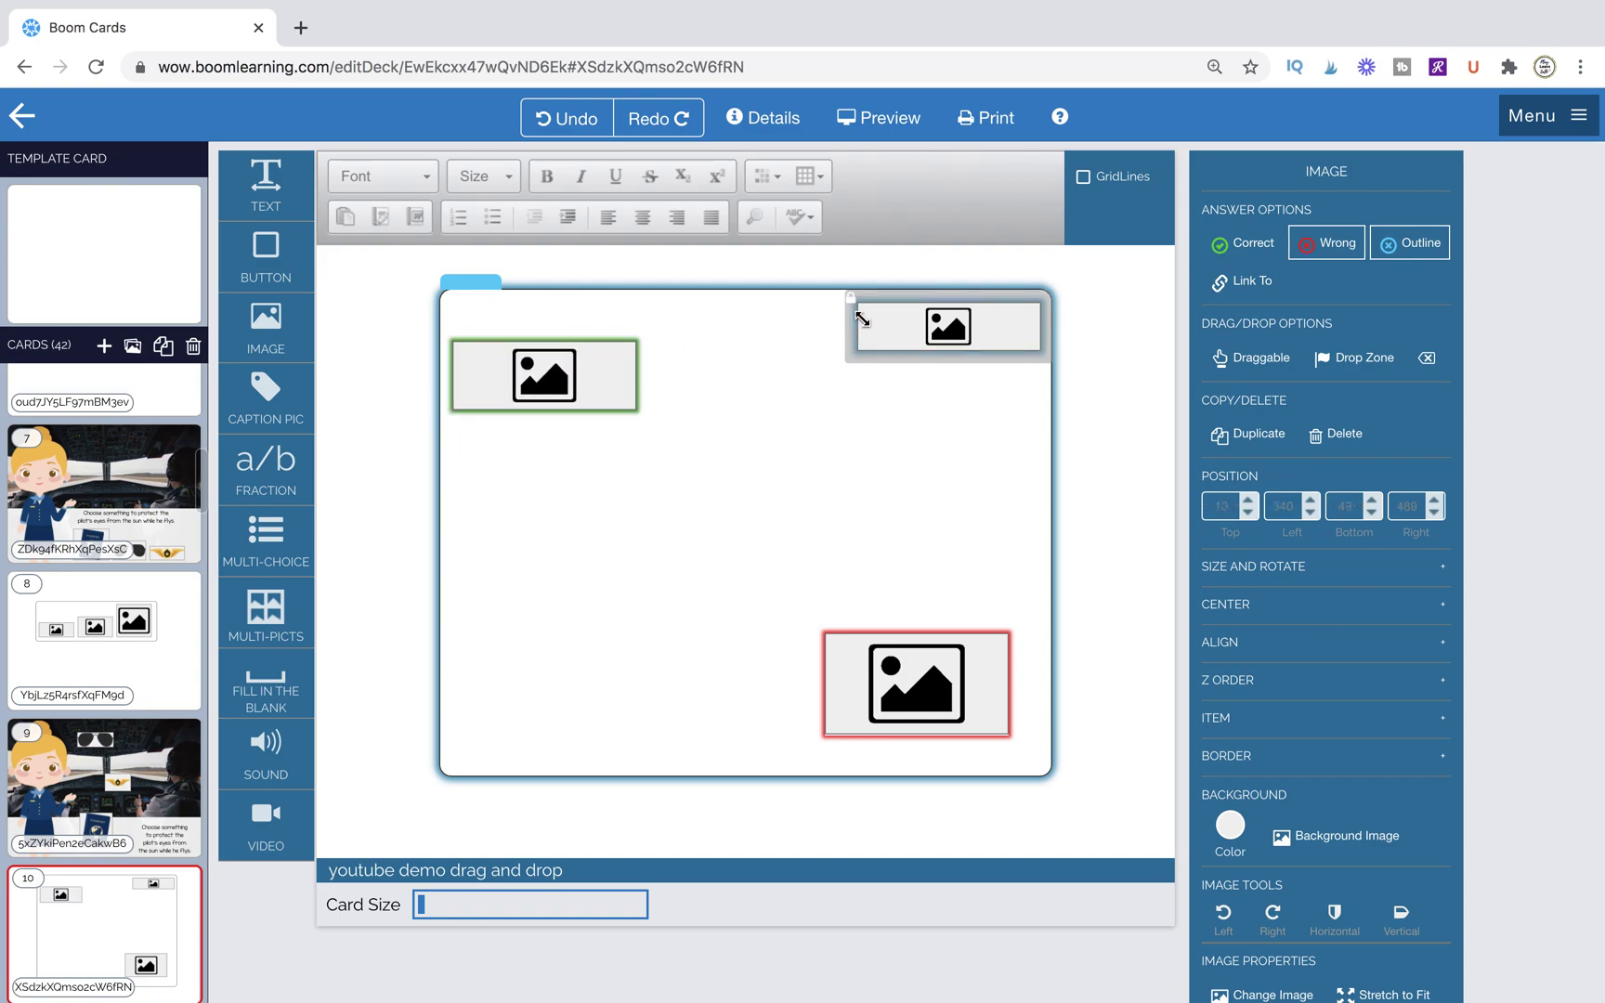
drag(866, 353, 828, 490)
drag(907, 419, 841, 453)
- Move the lower wrong-answer placeholder to the bottom centre of the fixed container, then select the container
click(911, 714)
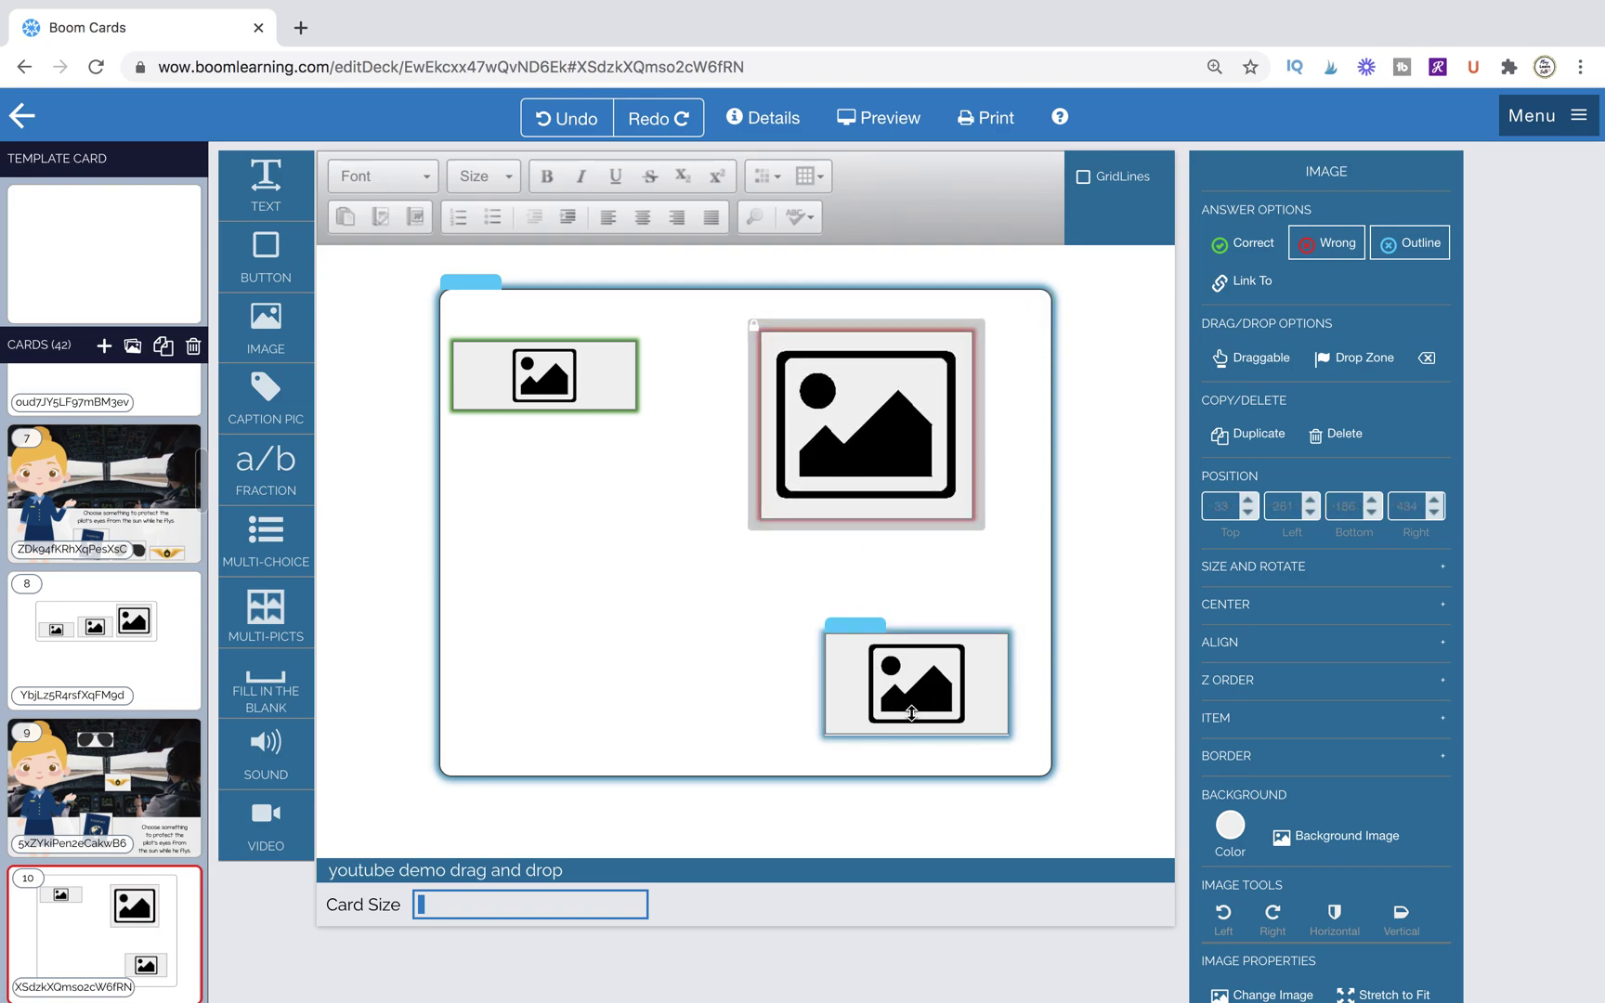
click(911, 714)
drag(924, 694, 675, 681)
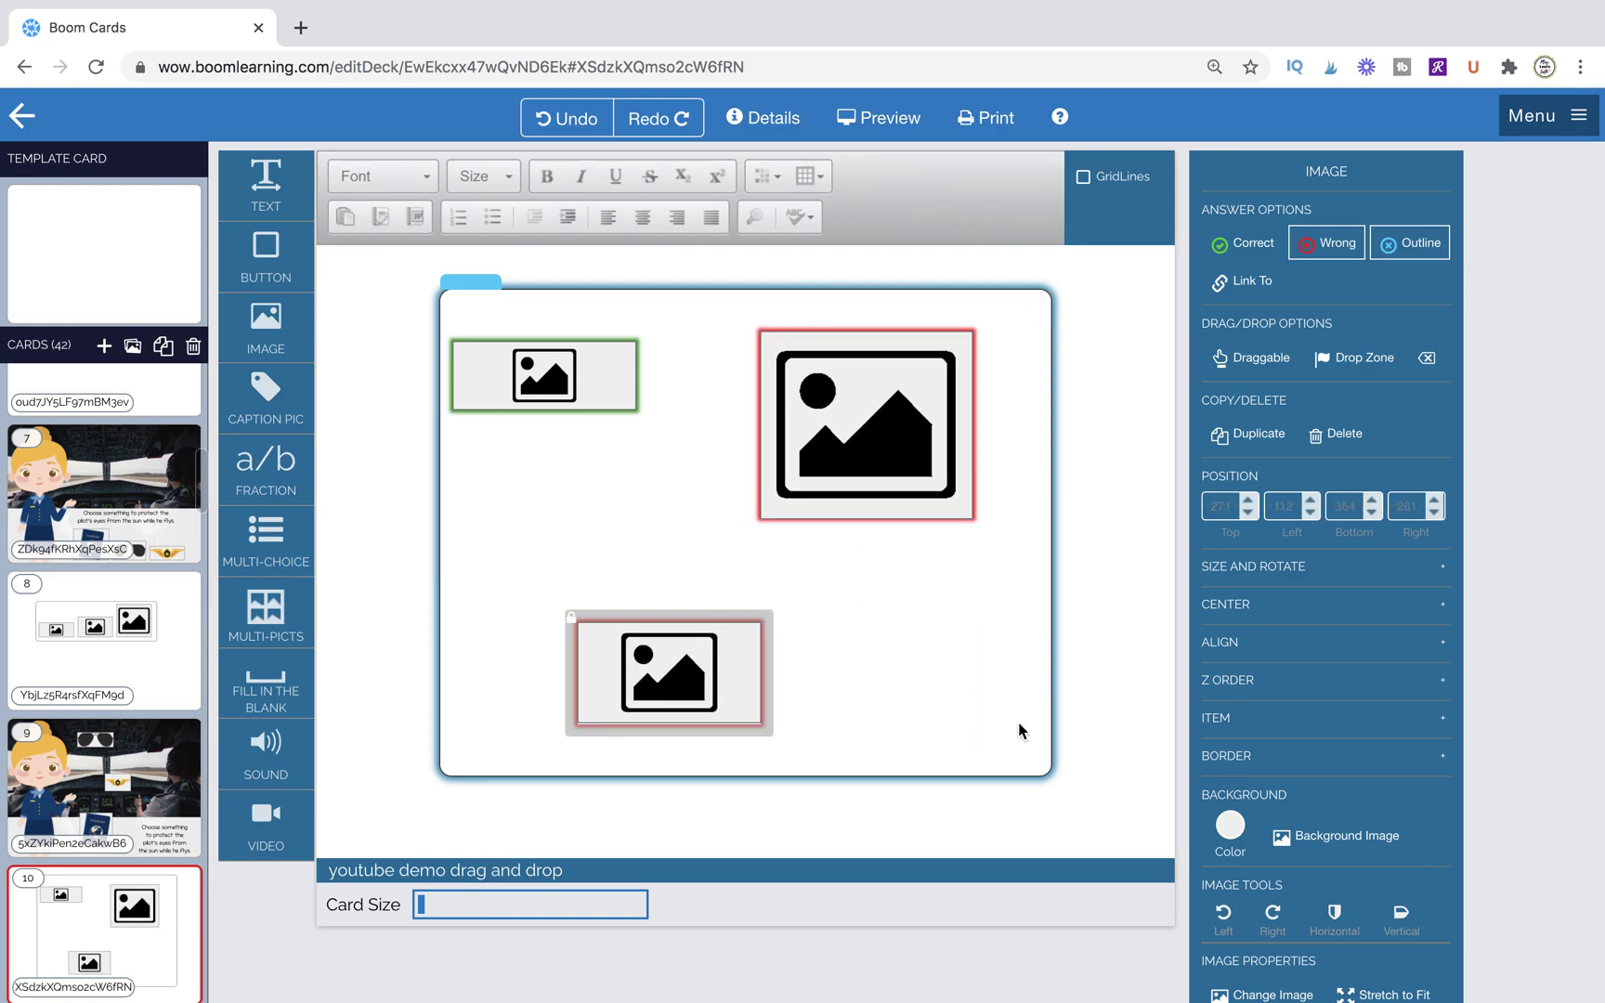
click(1052, 737)
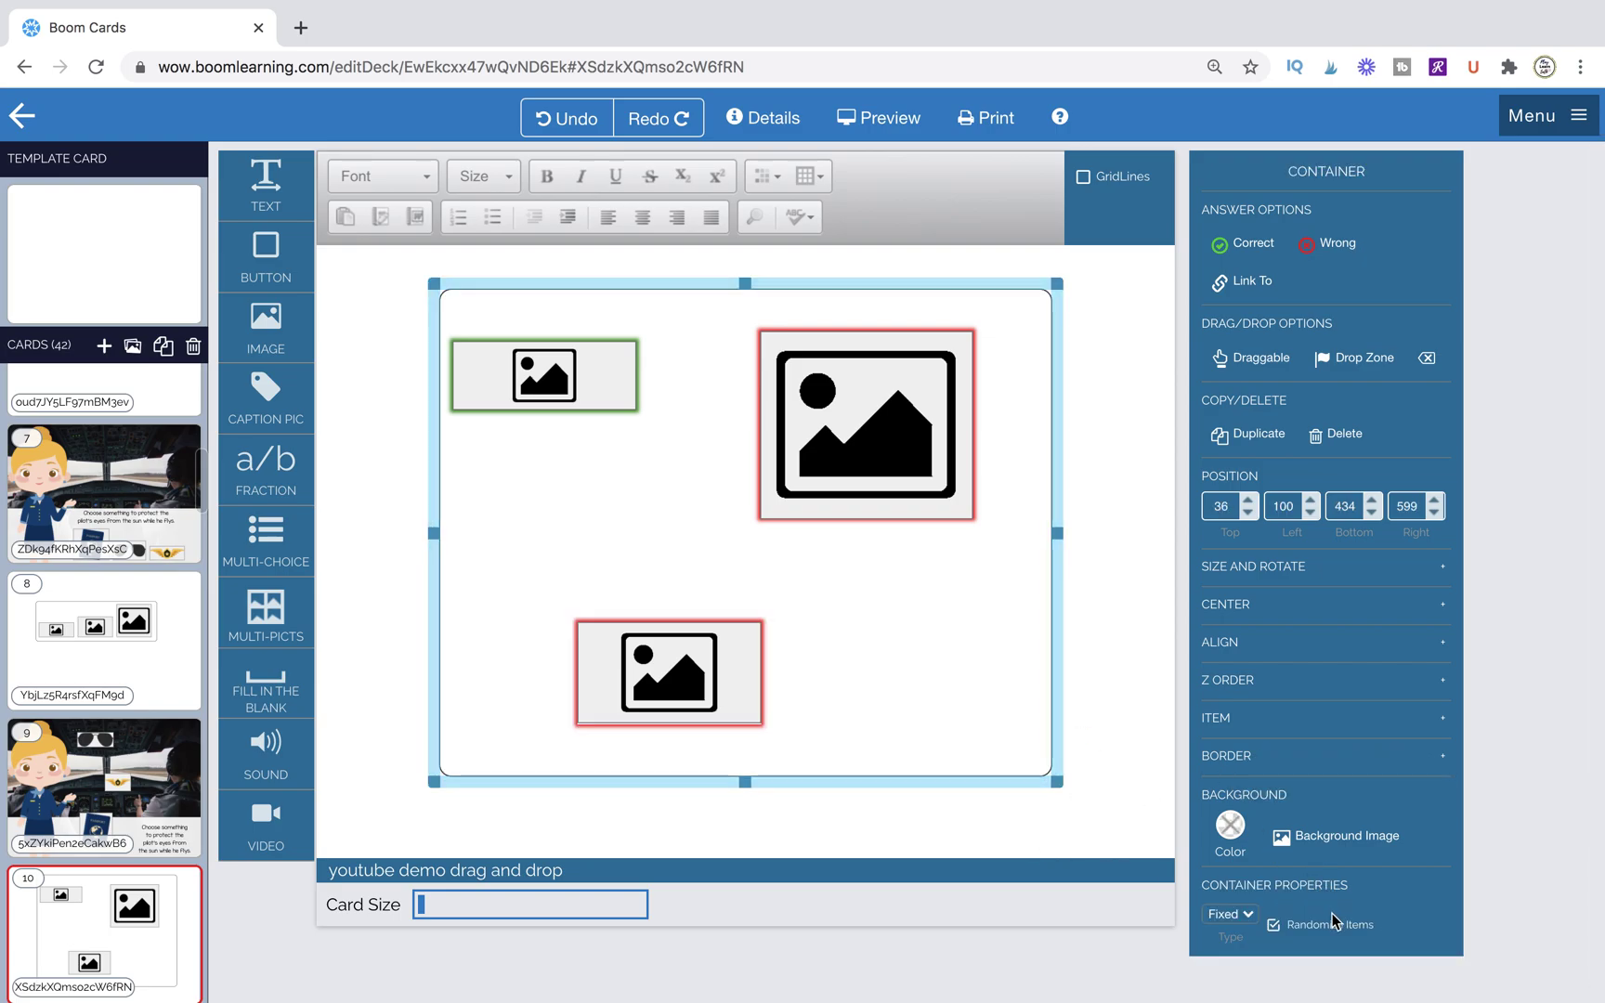
click(1032, 744)
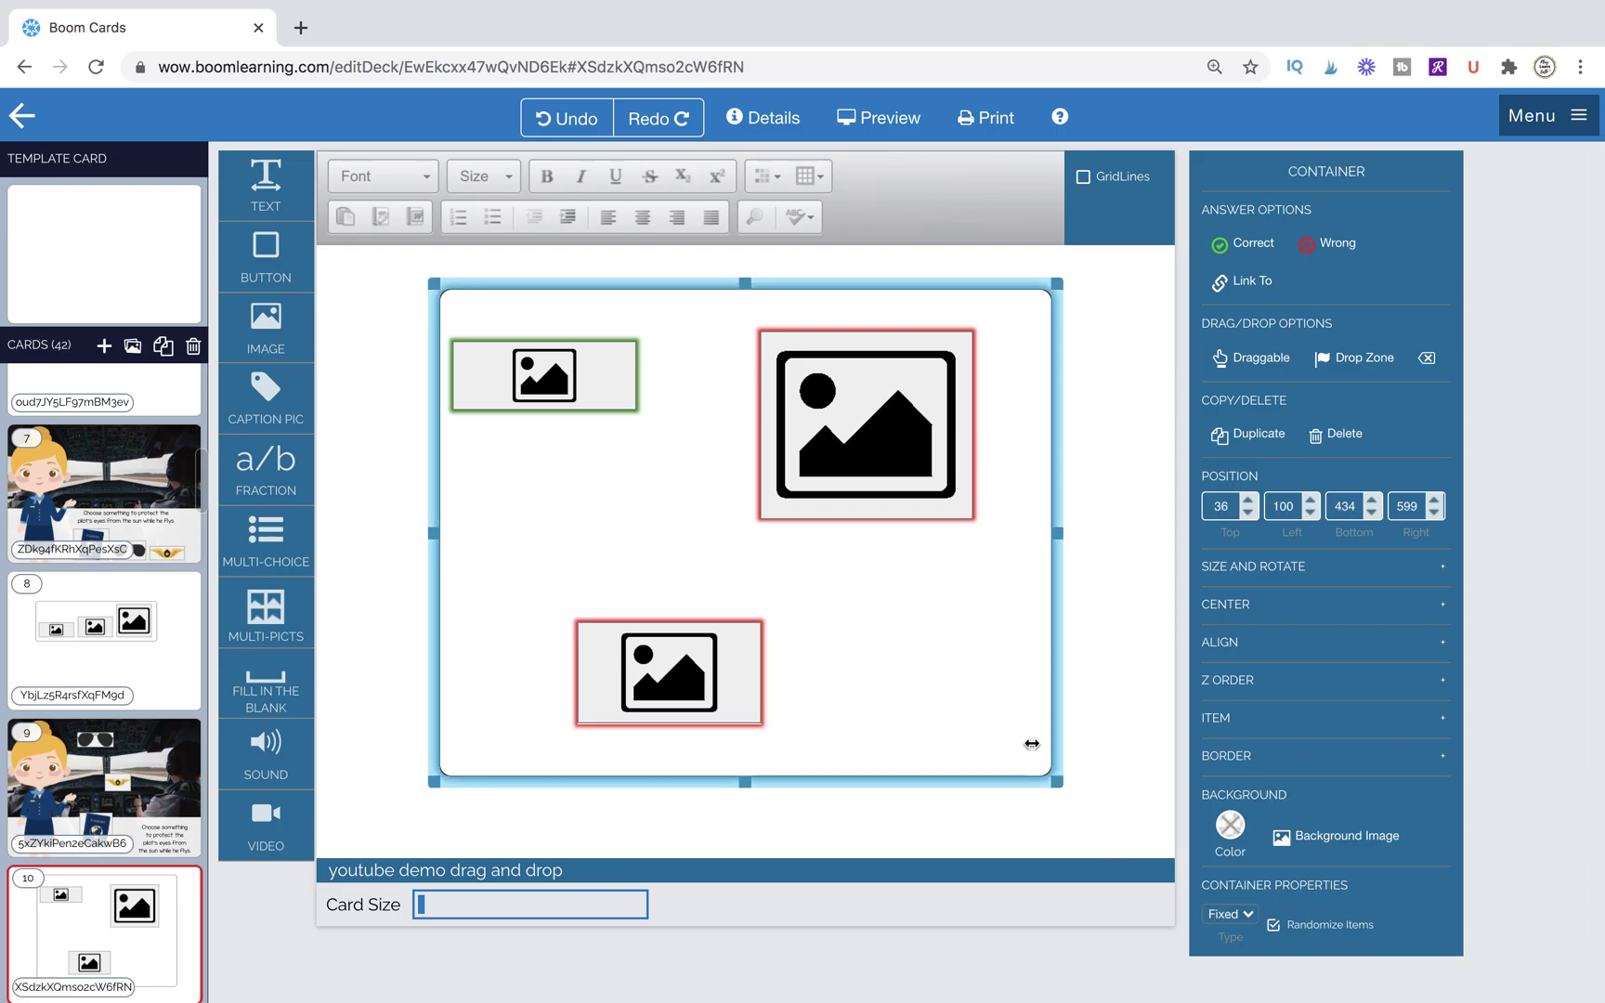
- Set the background of the pilot wings picture on card 9 to transparent
click(136, 787)
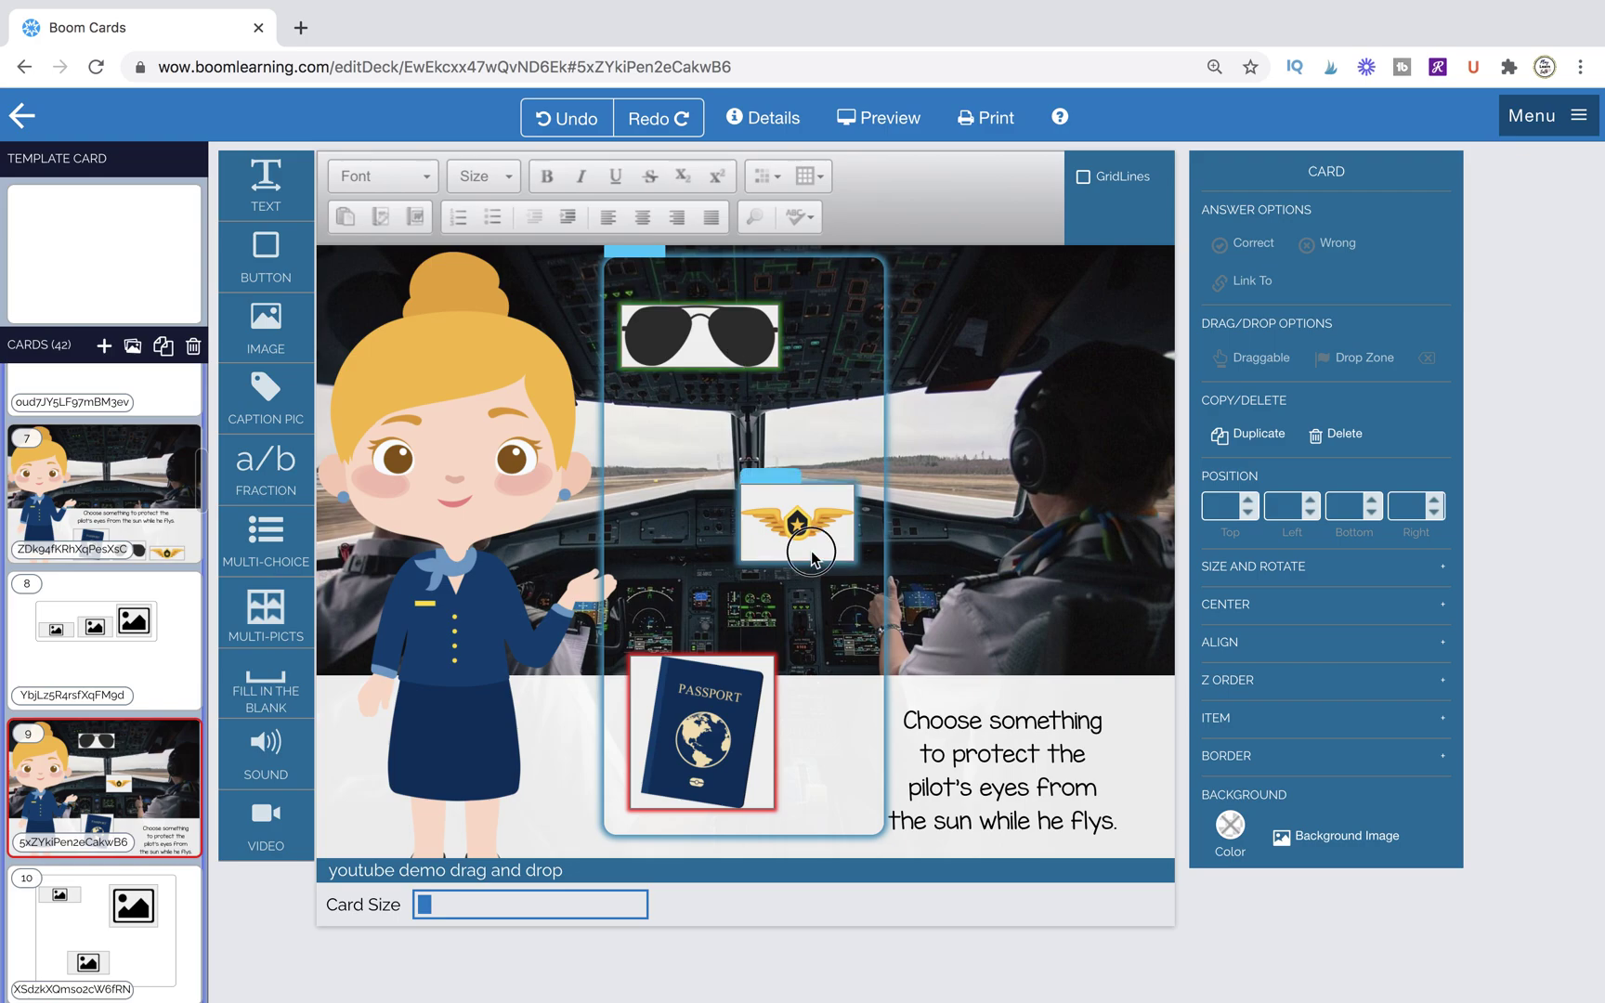
click(811, 557)
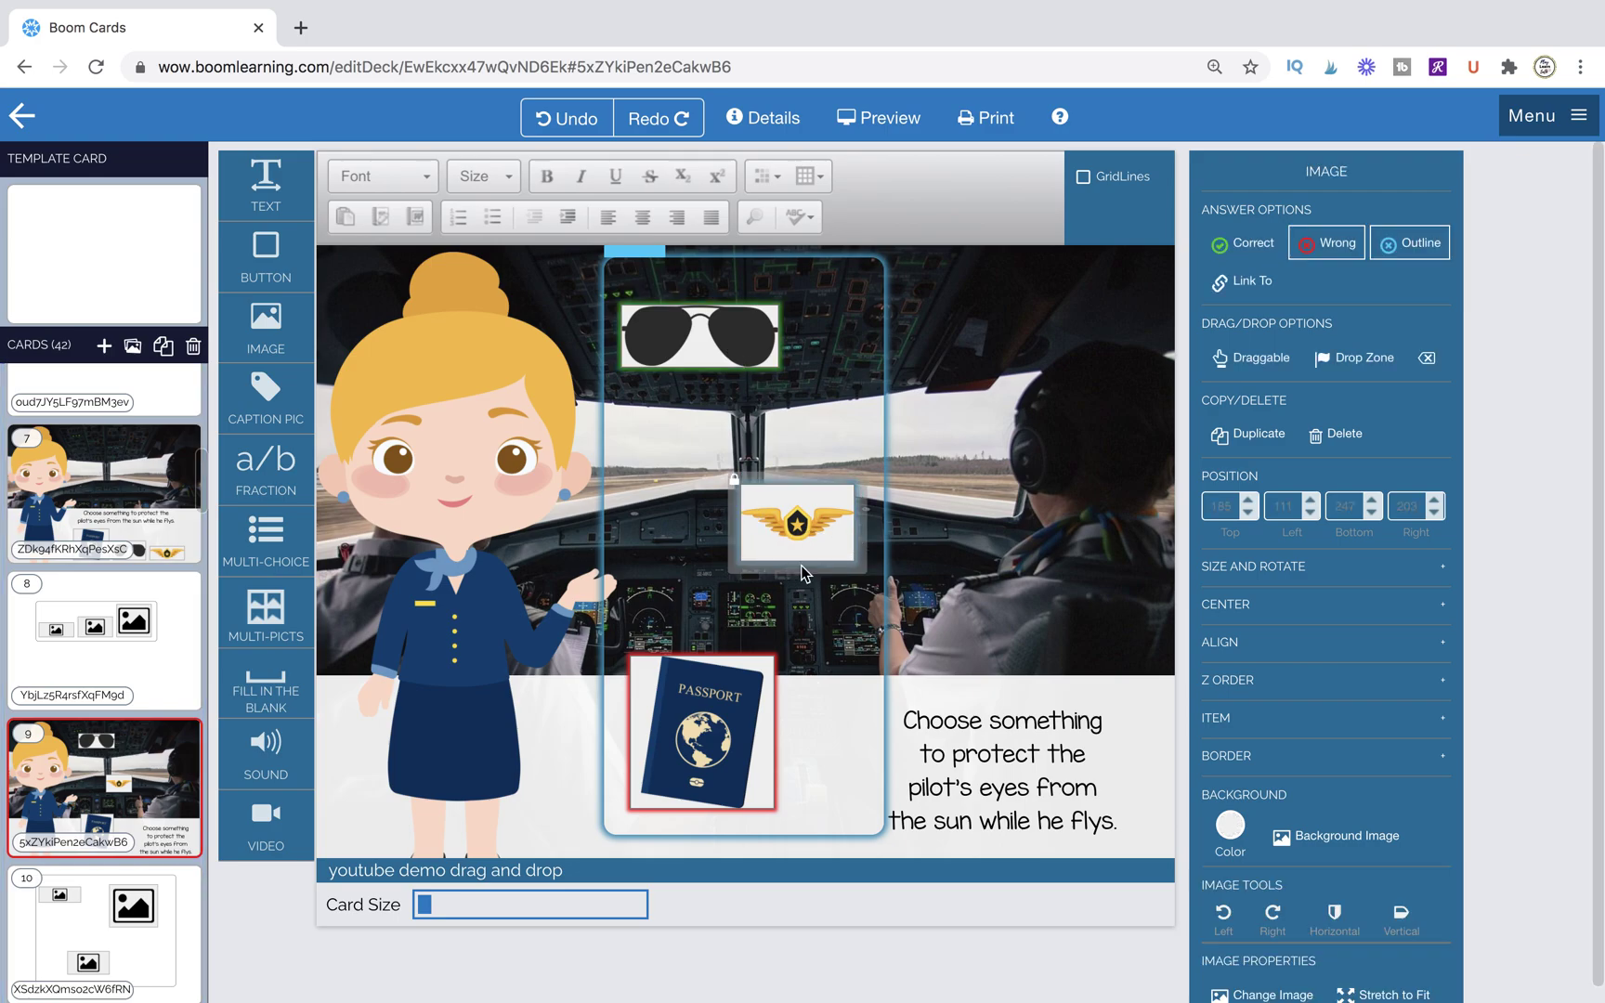
click(1232, 830)
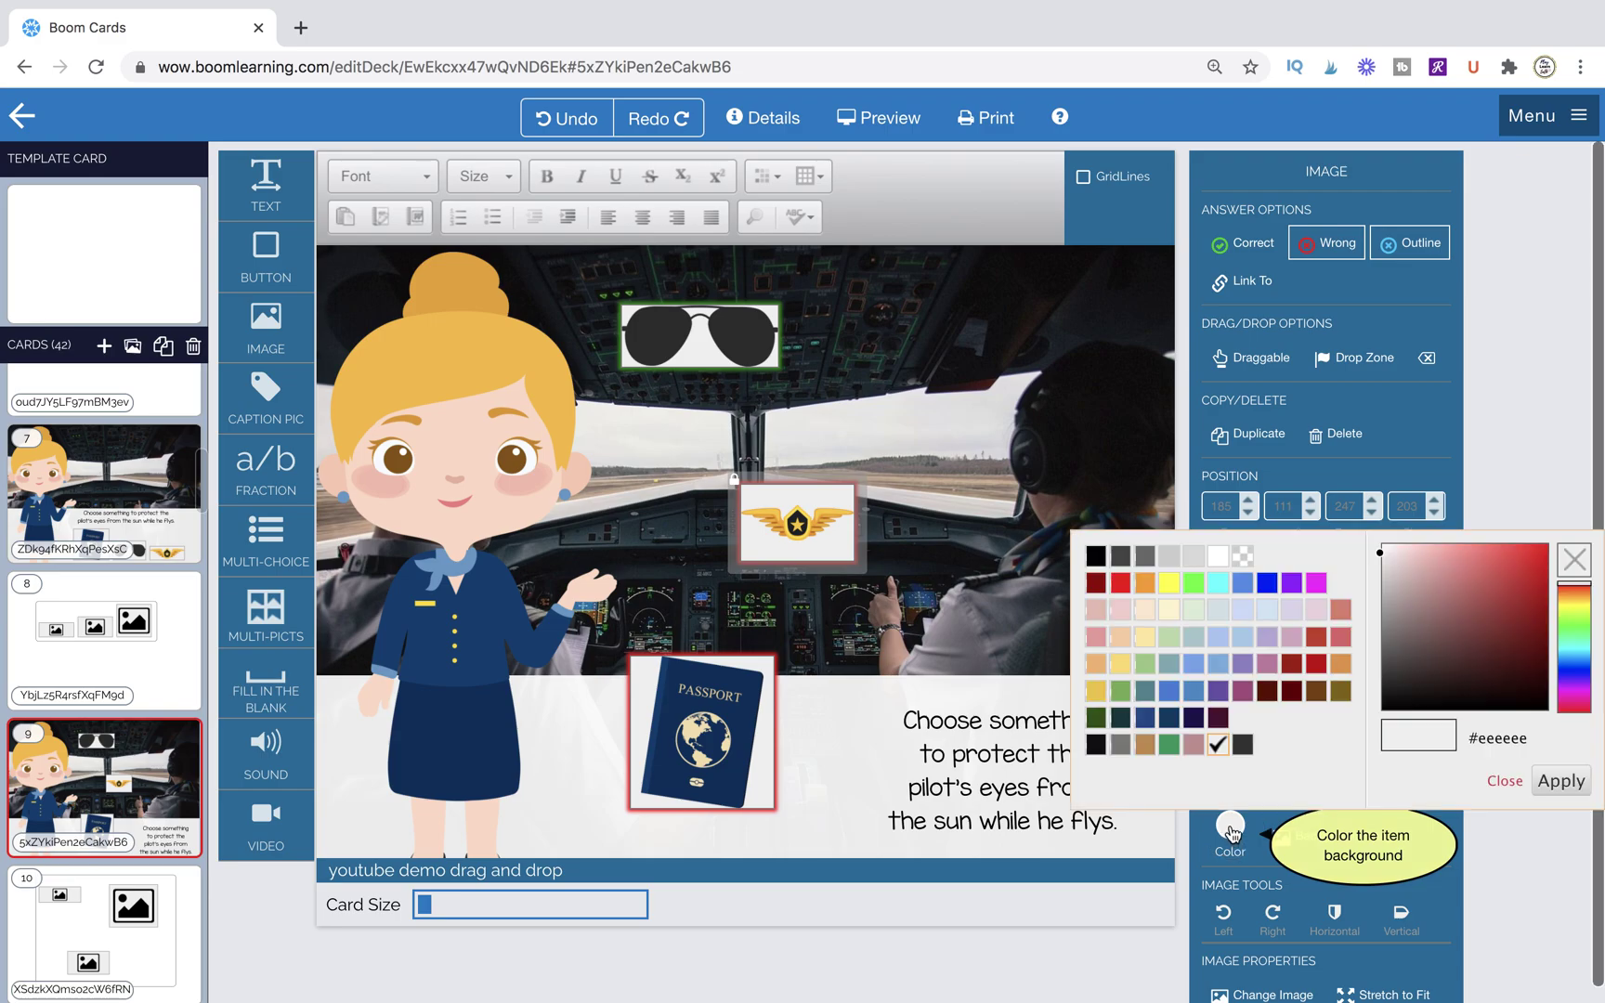
click(1244, 557)
click(1008, 643)
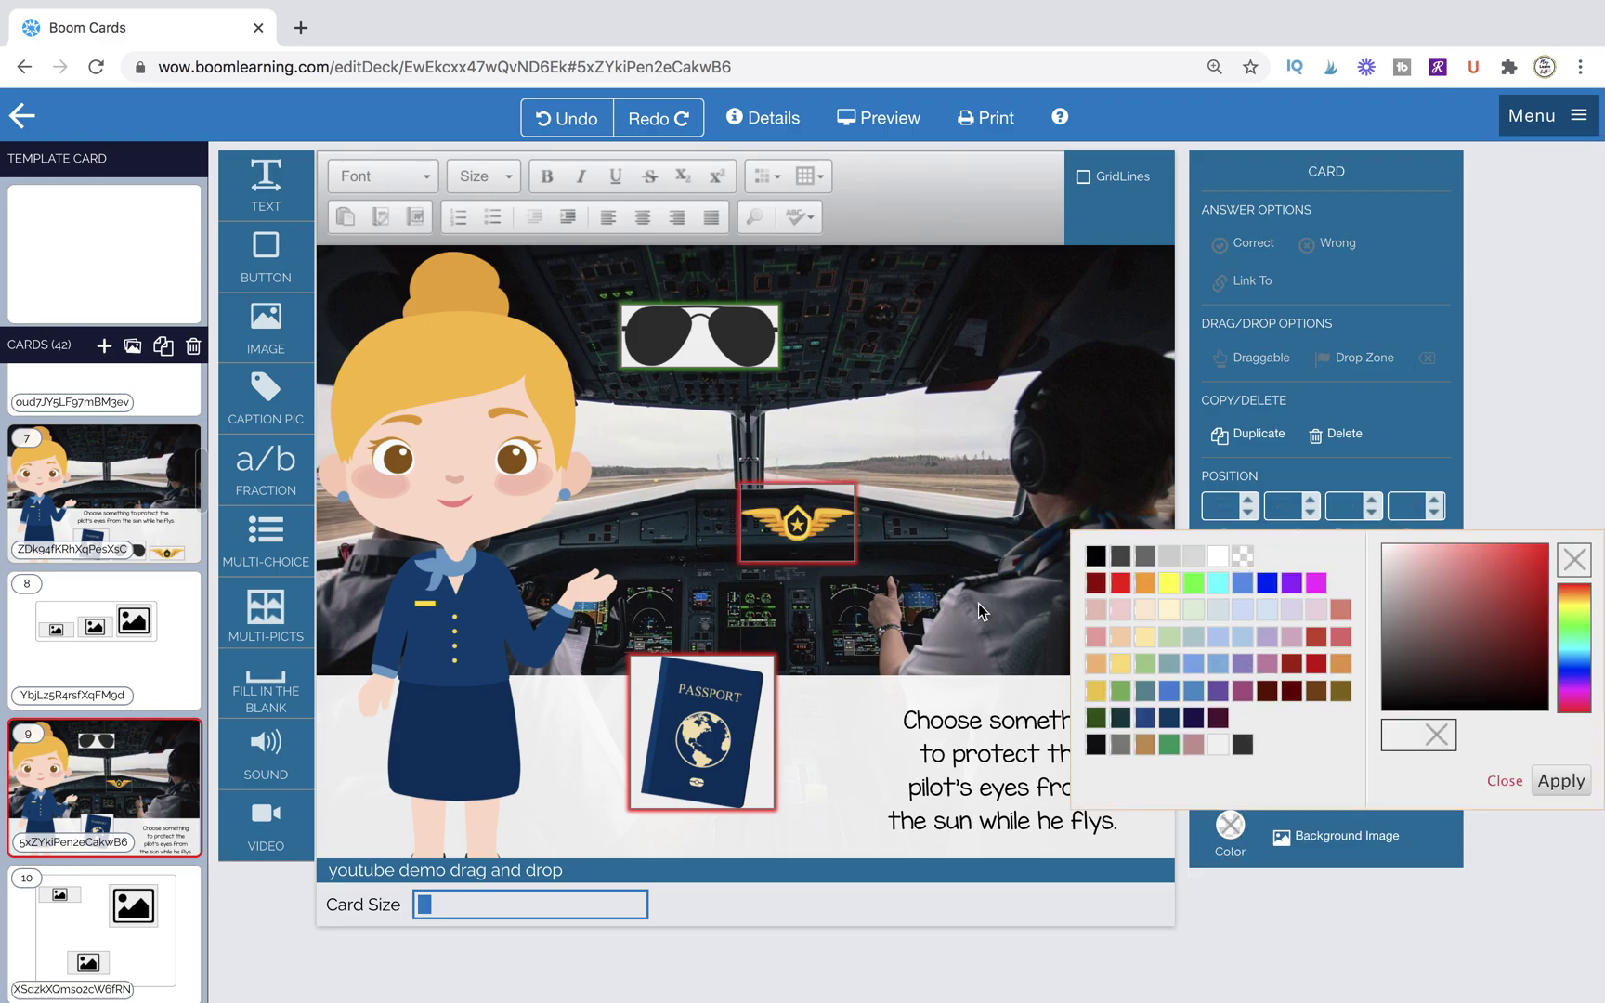
click(830, 557)
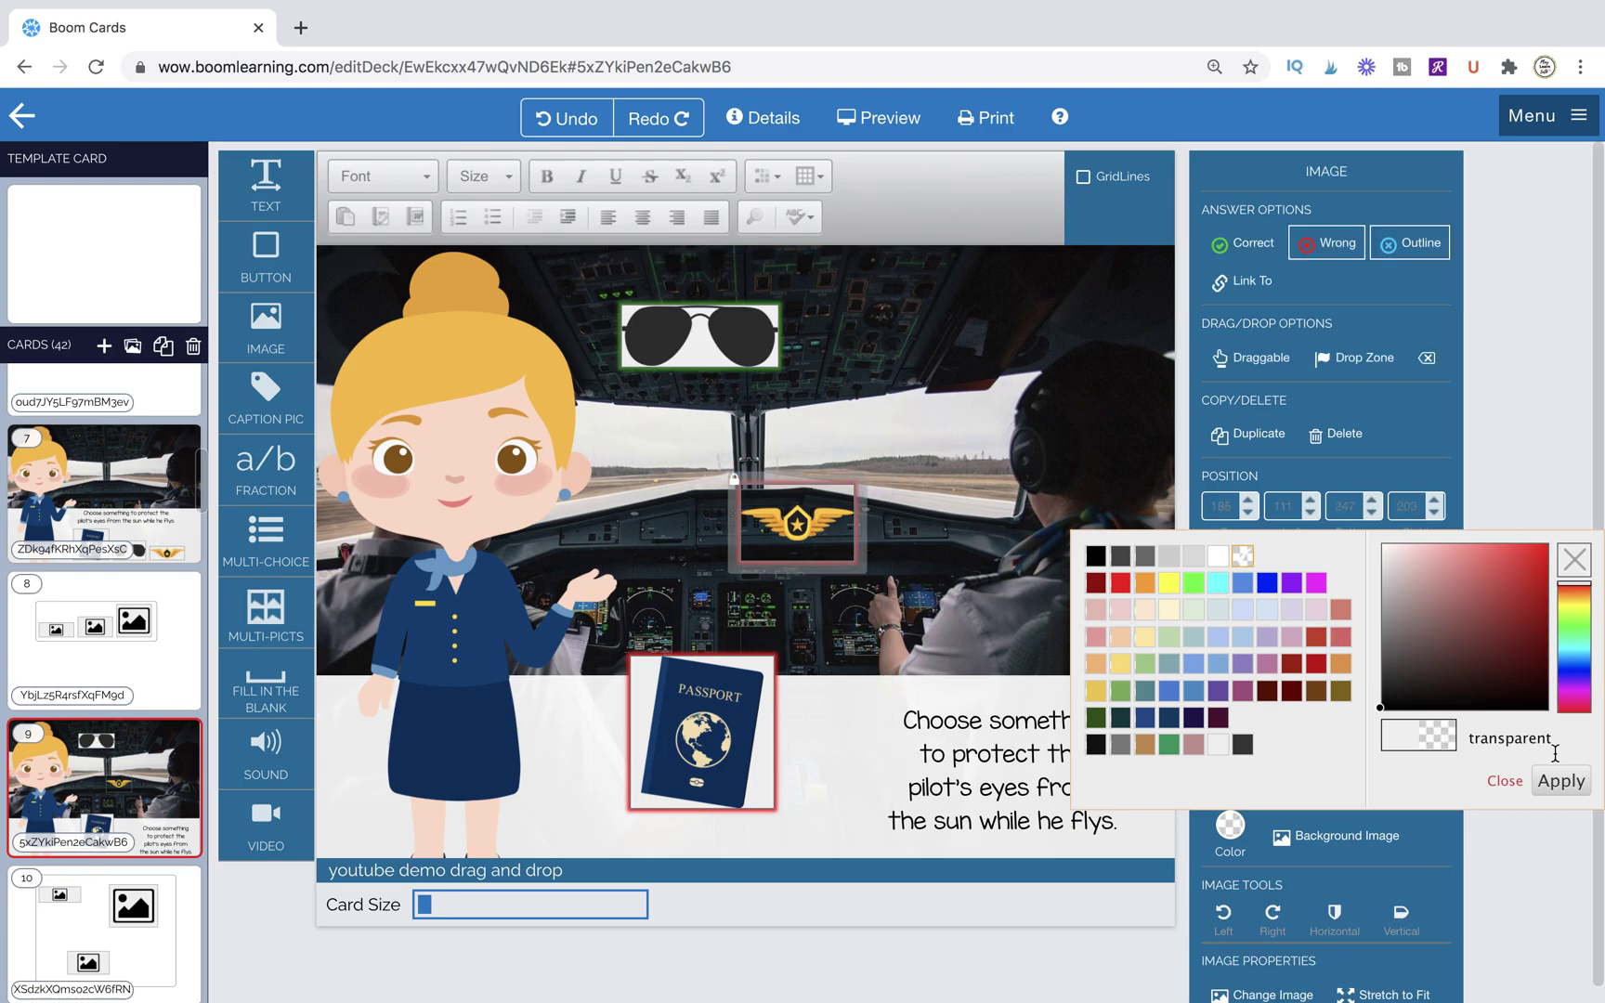
click(1561, 780)
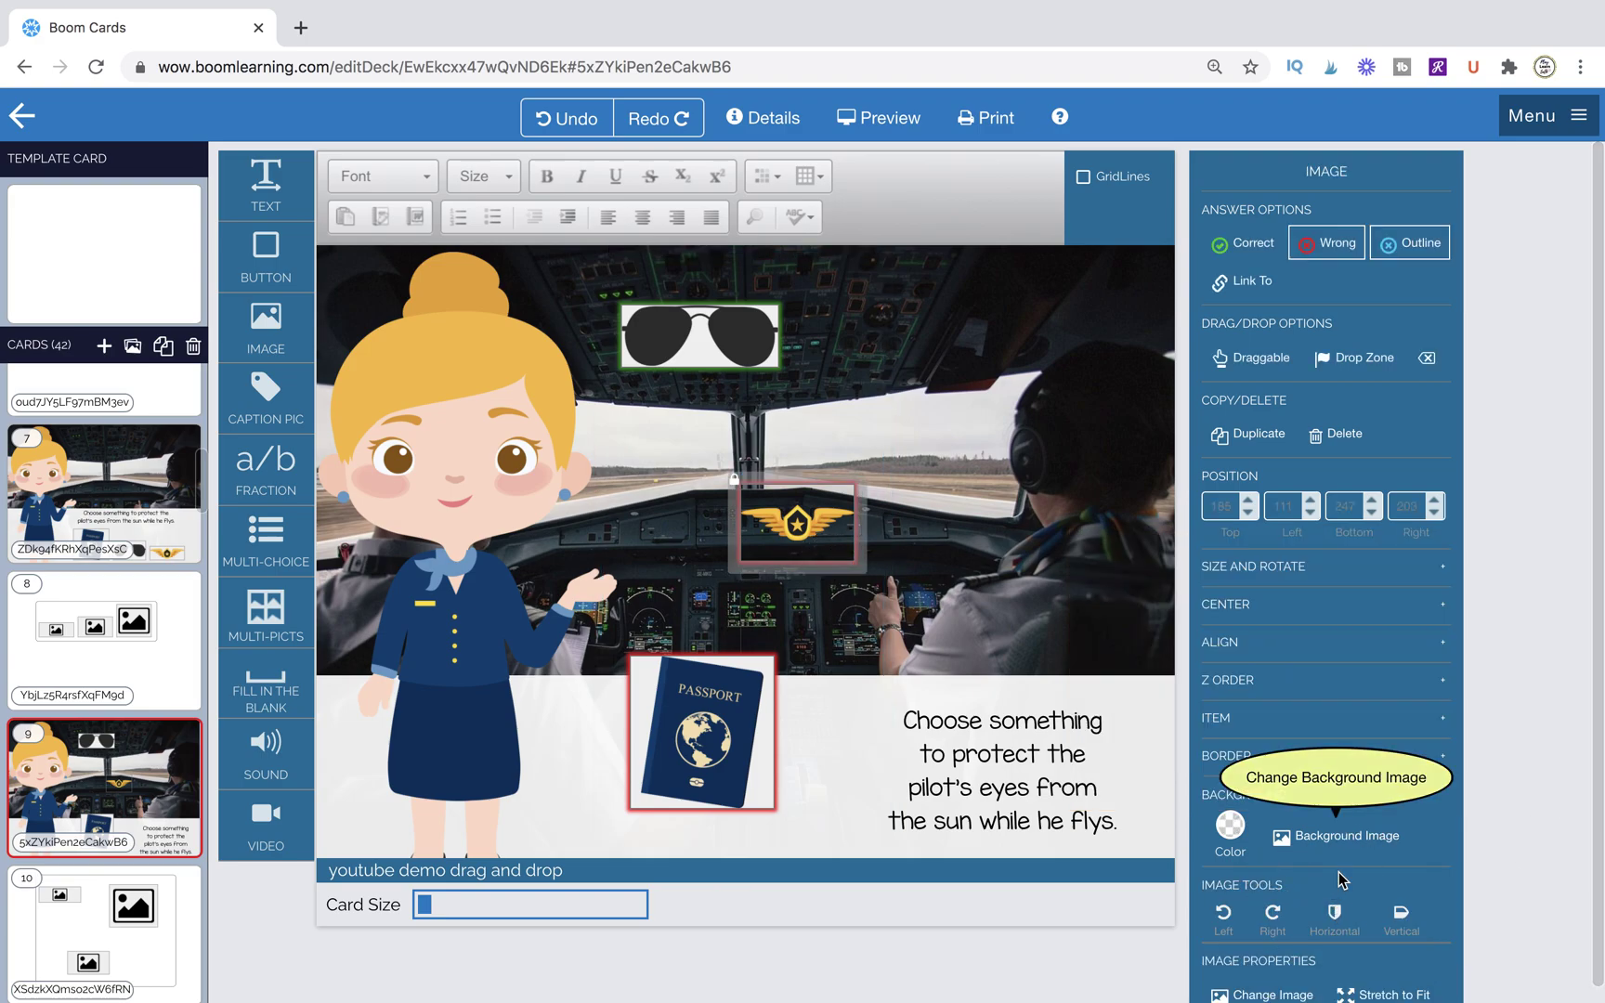
- Set the border style of the pilot wings picture to None
click(1366, 756)
click(1405, 760)
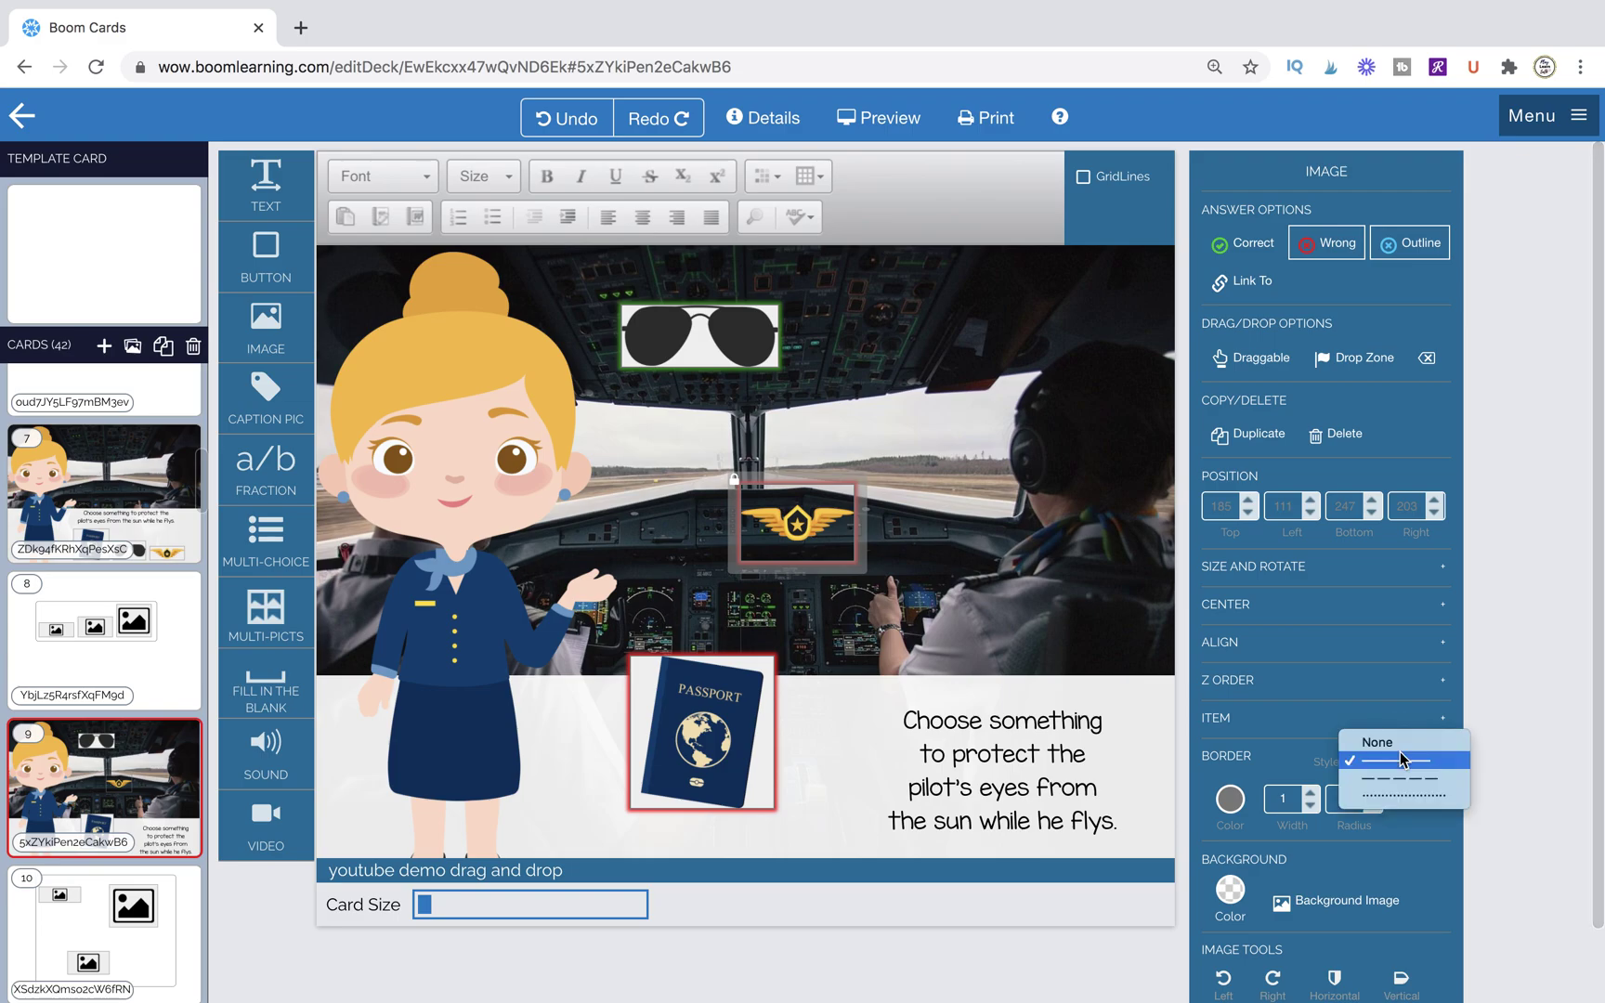
click(1377, 742)
click(1146, 586)
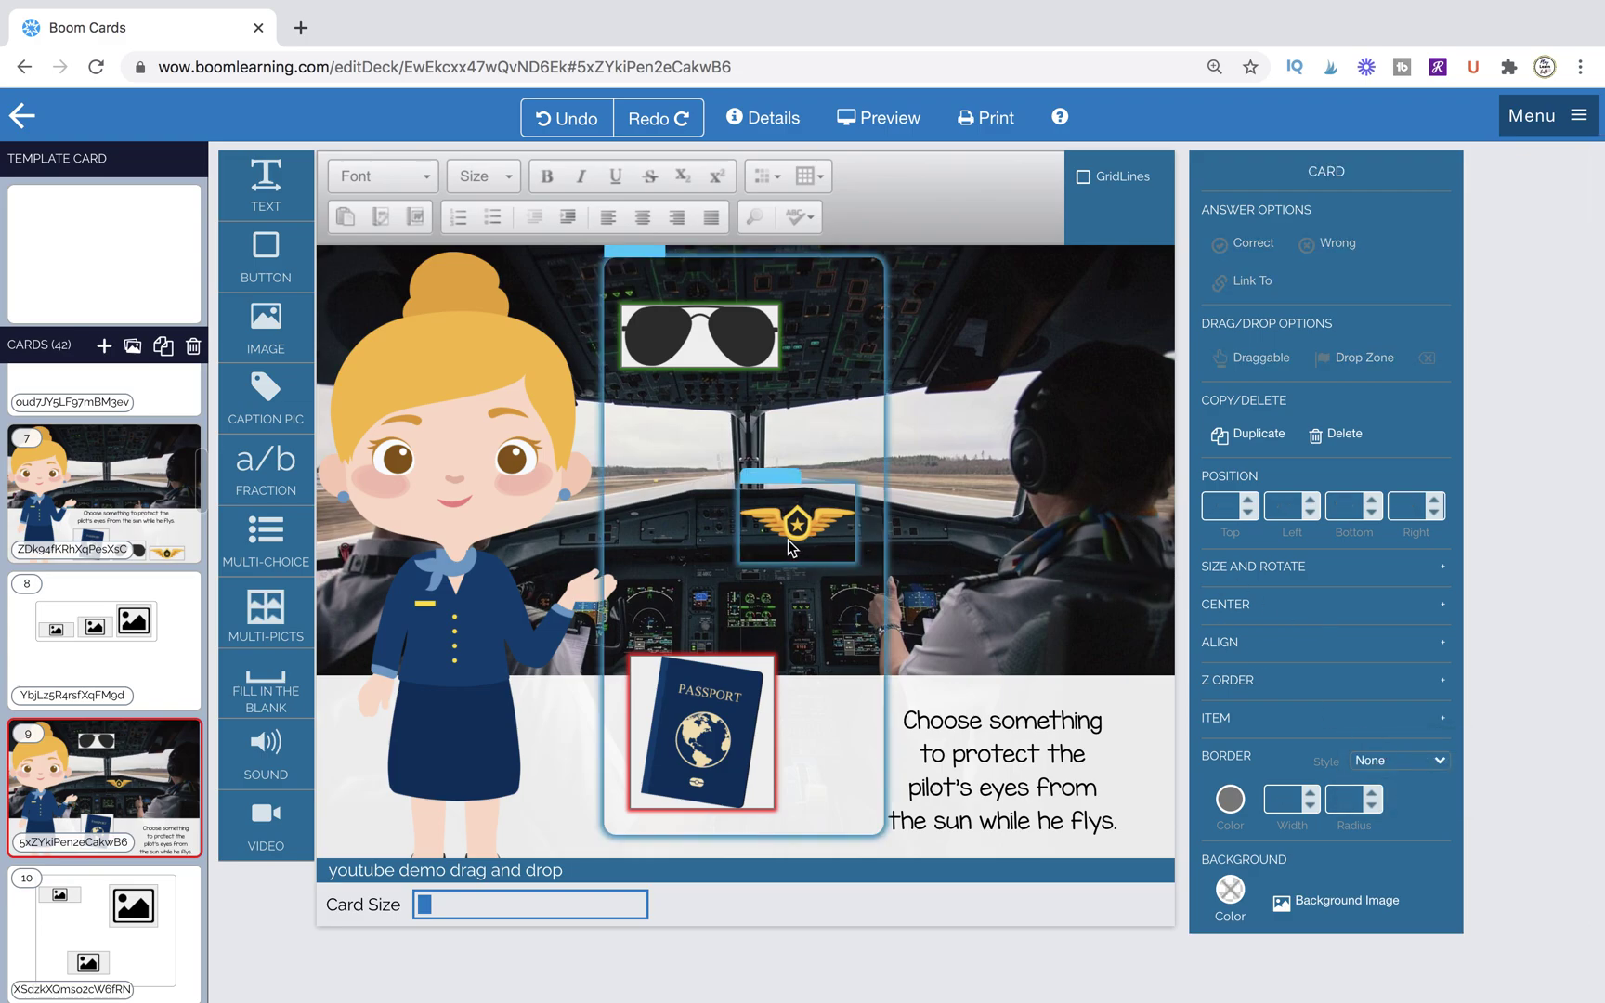
- Examine the draggable picture answers on card 11 and the properties of their container
scroll(128, 799, down, 3)
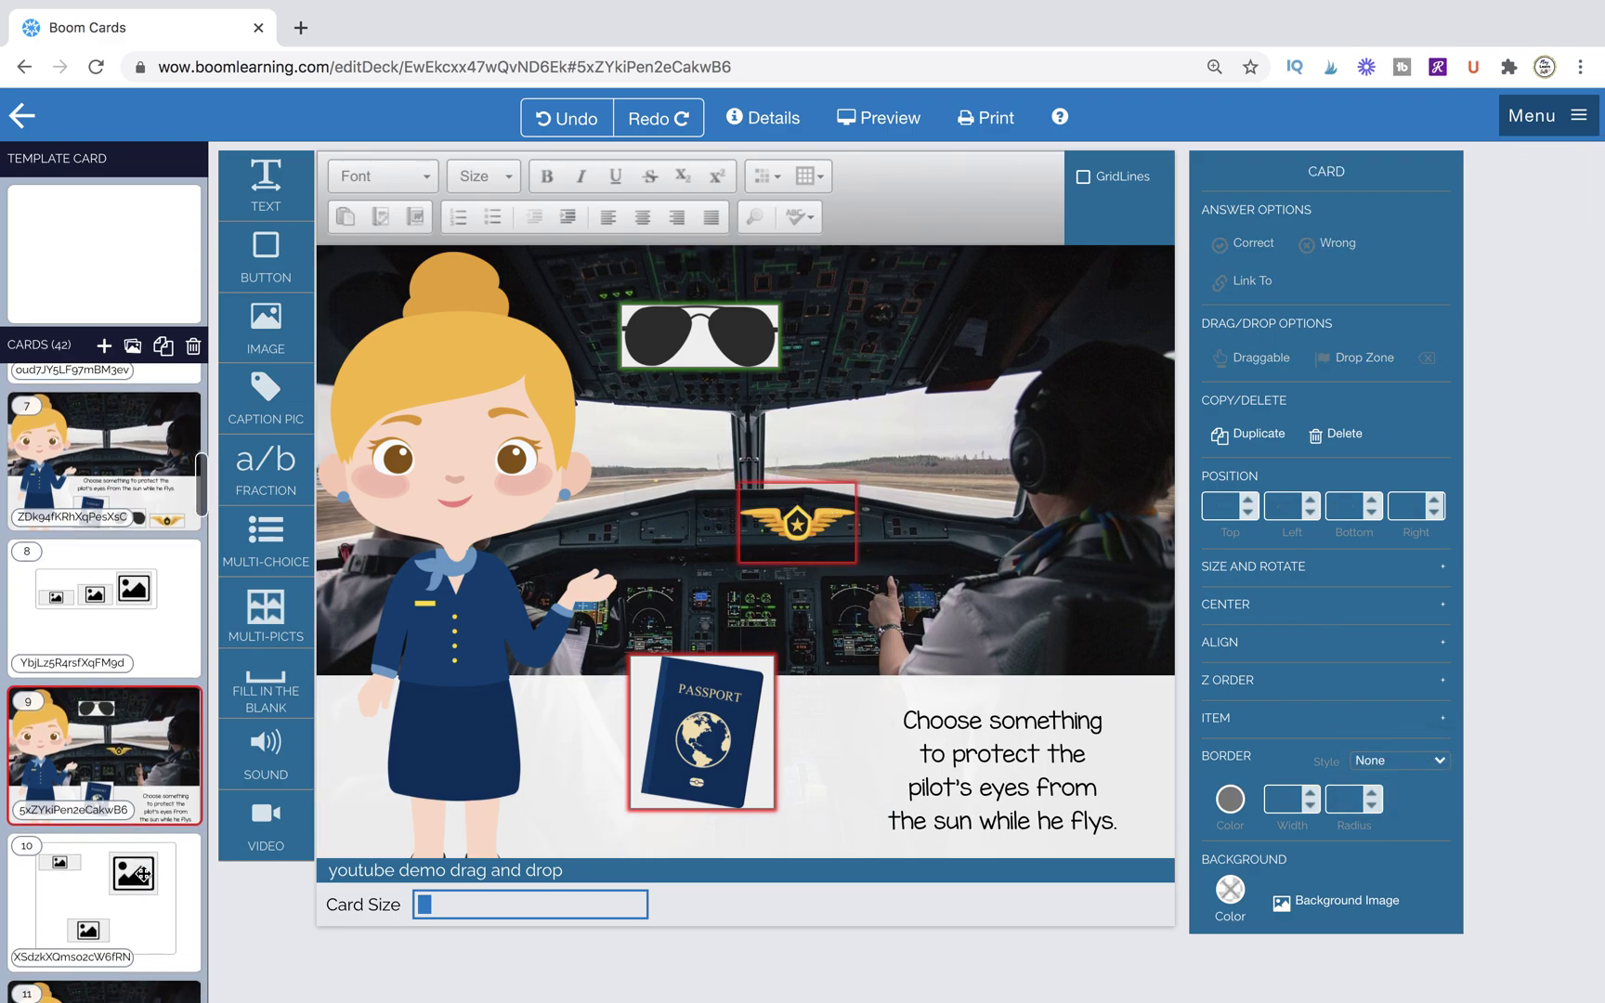
click(128, 799)
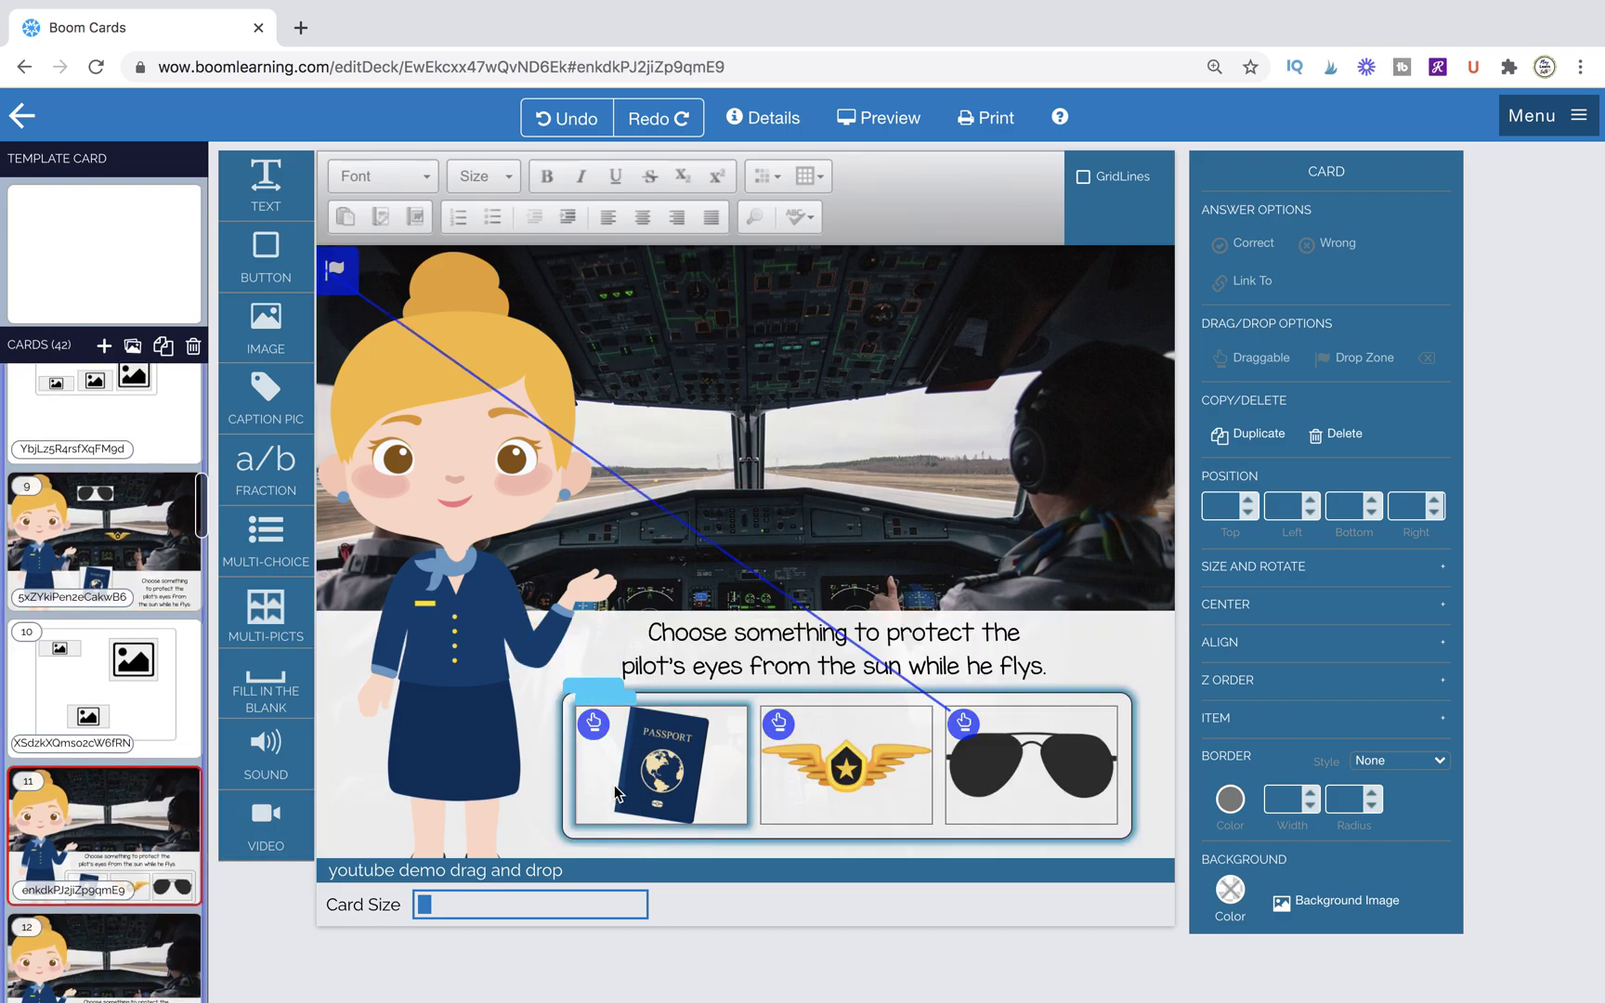
mouse_move(1326, 22)
click(612, 690)
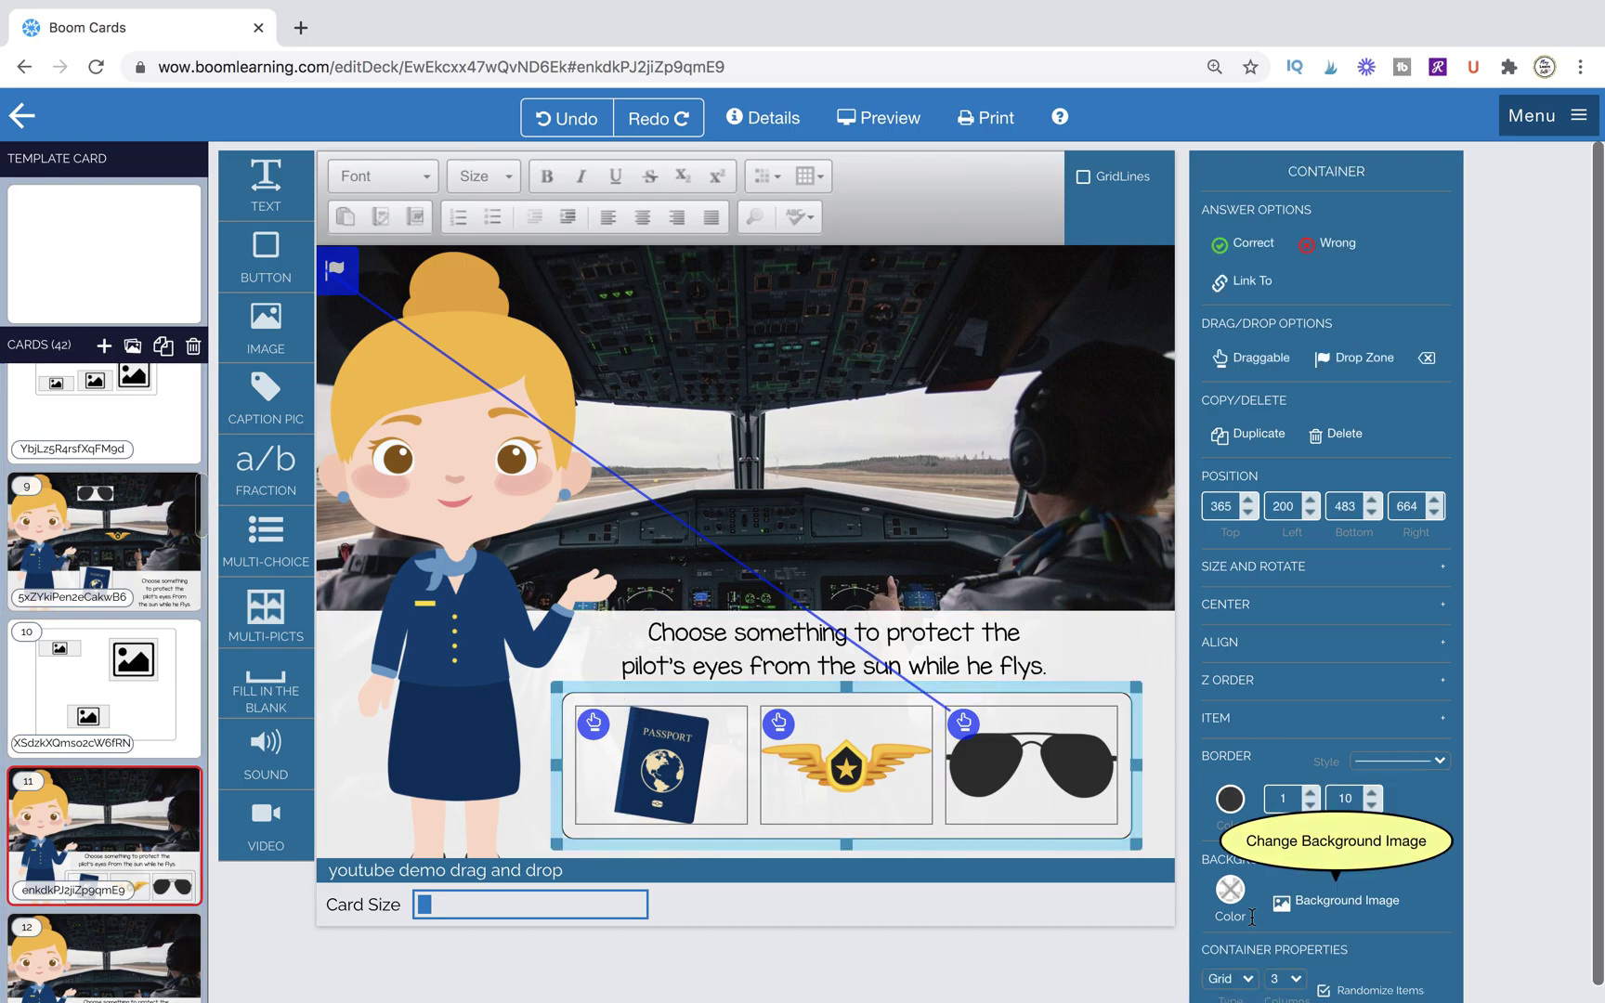
scroll(1227, 980, down, 1)
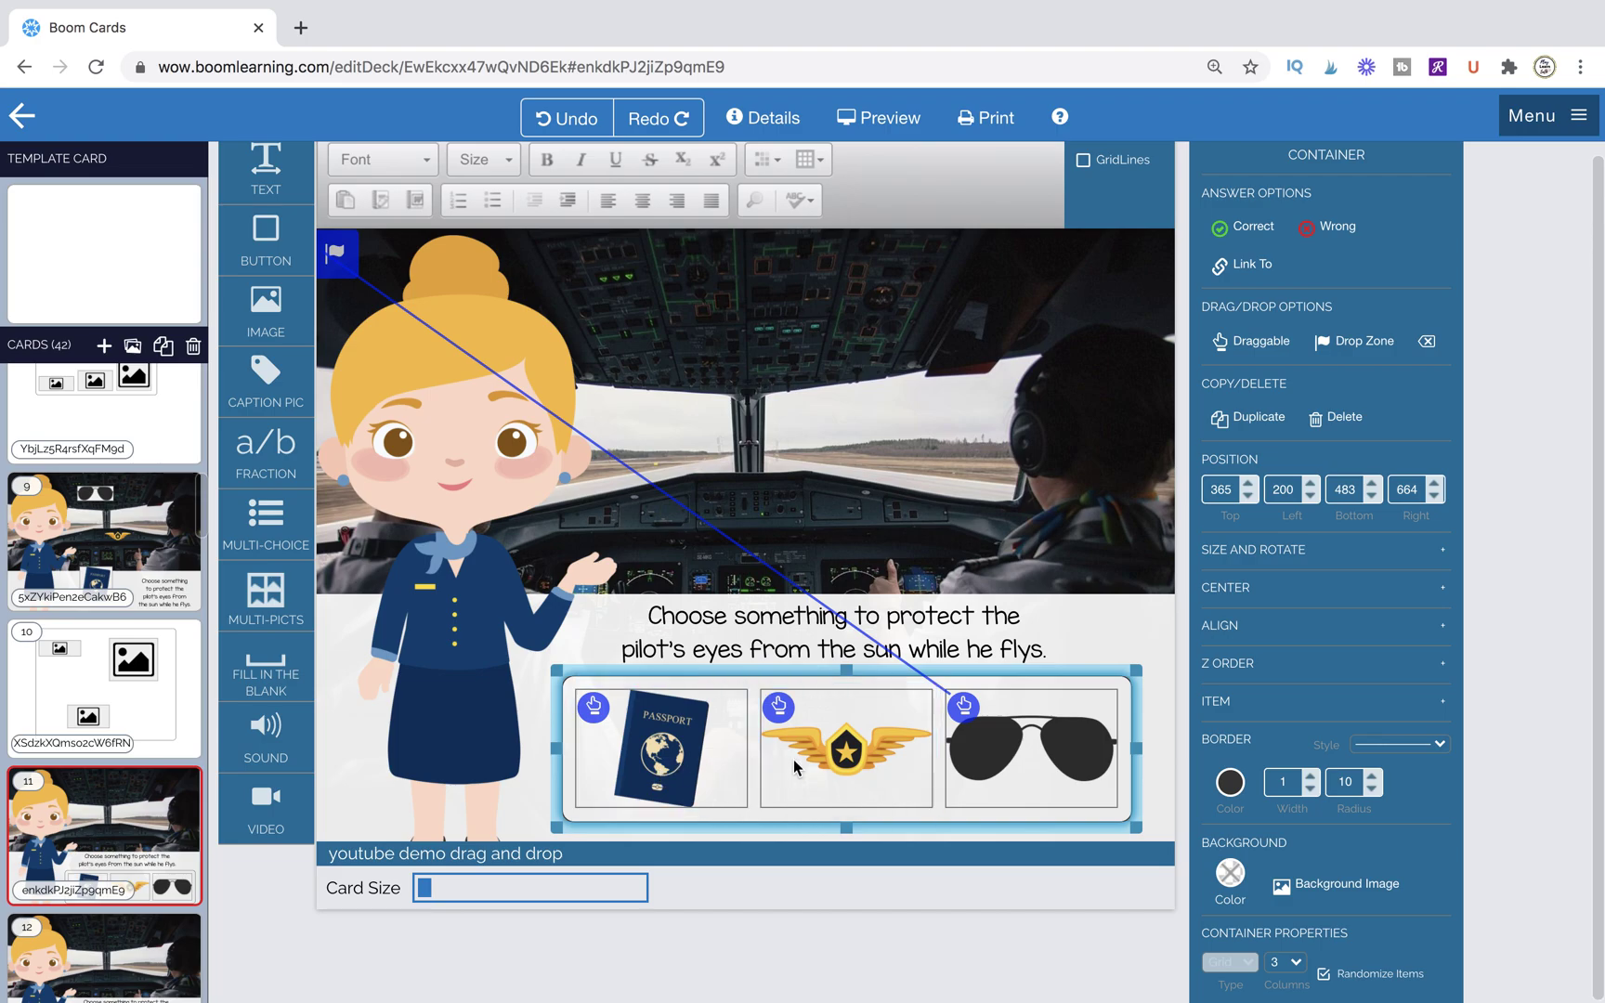
scroll(154, 856, down, 3)
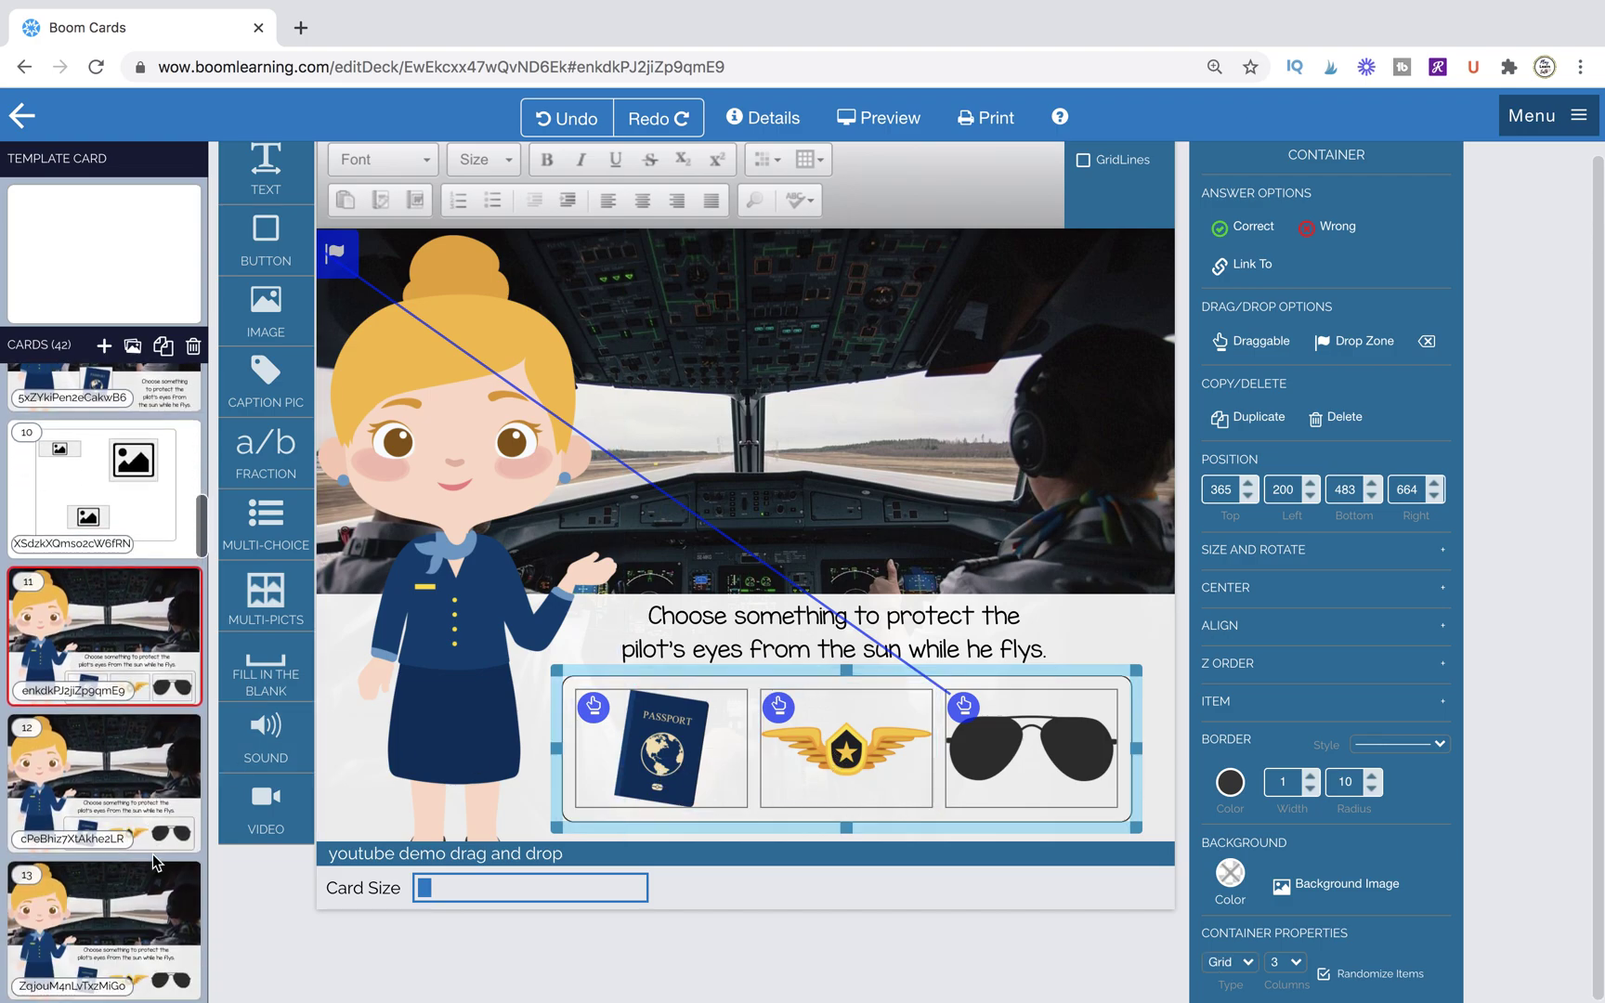
- Add a new card after card 11, insert a multi-picture answer set and delete its lower-right placeholder
click(133, 348)
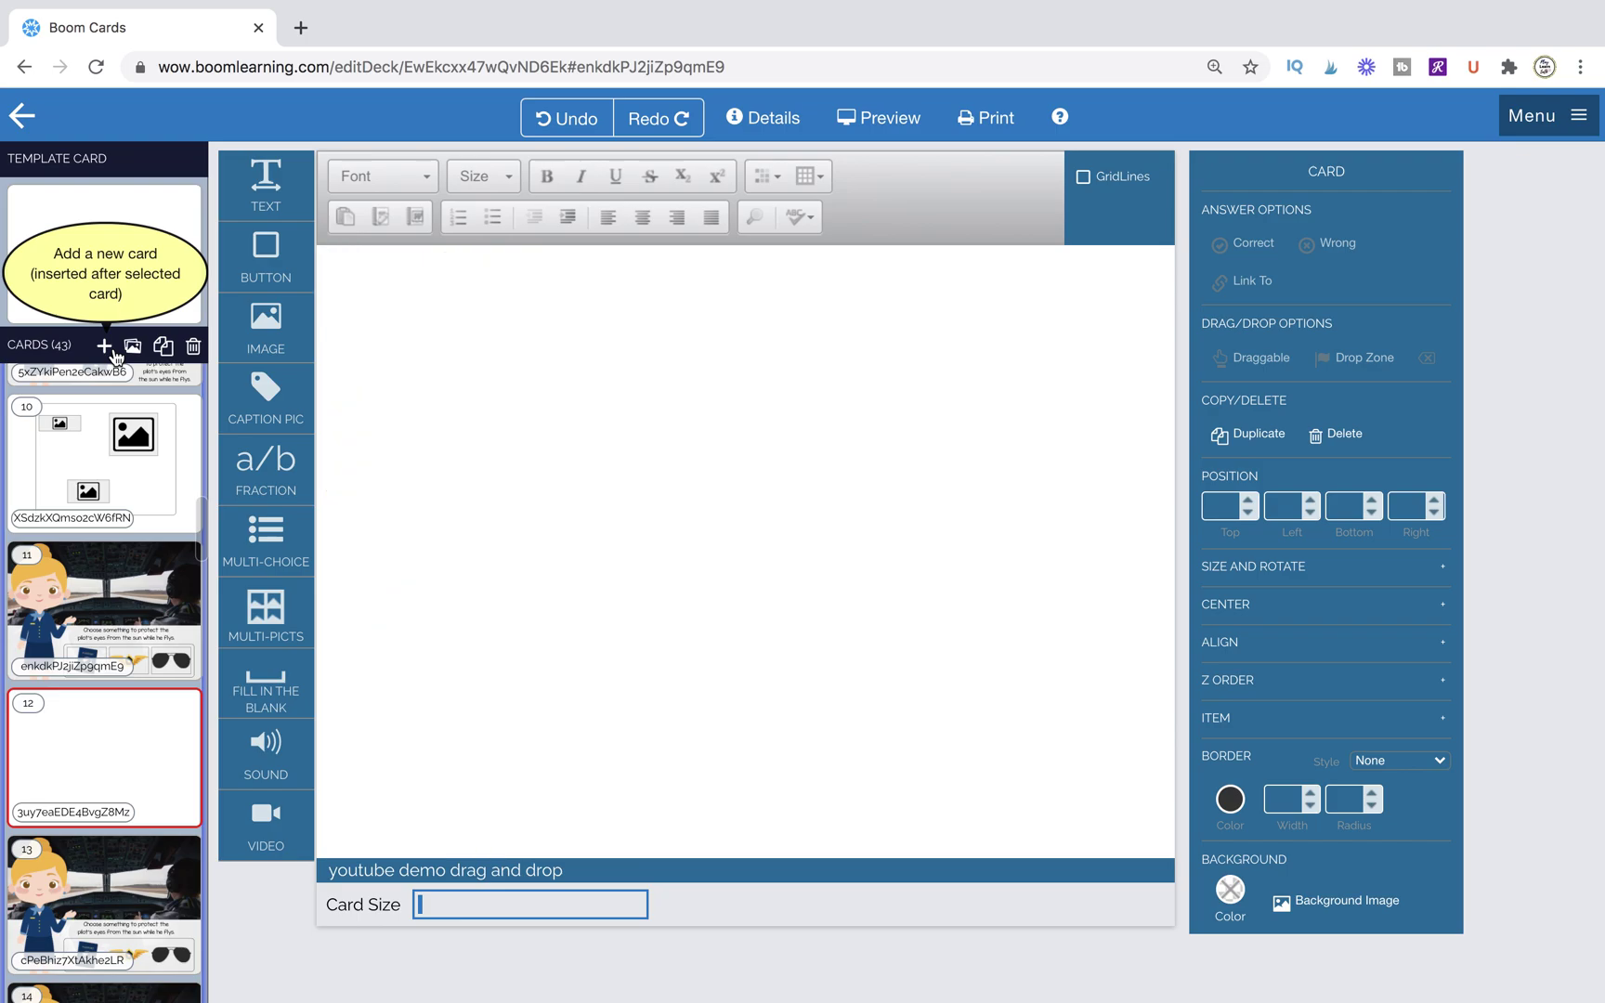
drag(288, 602, 734, 521)
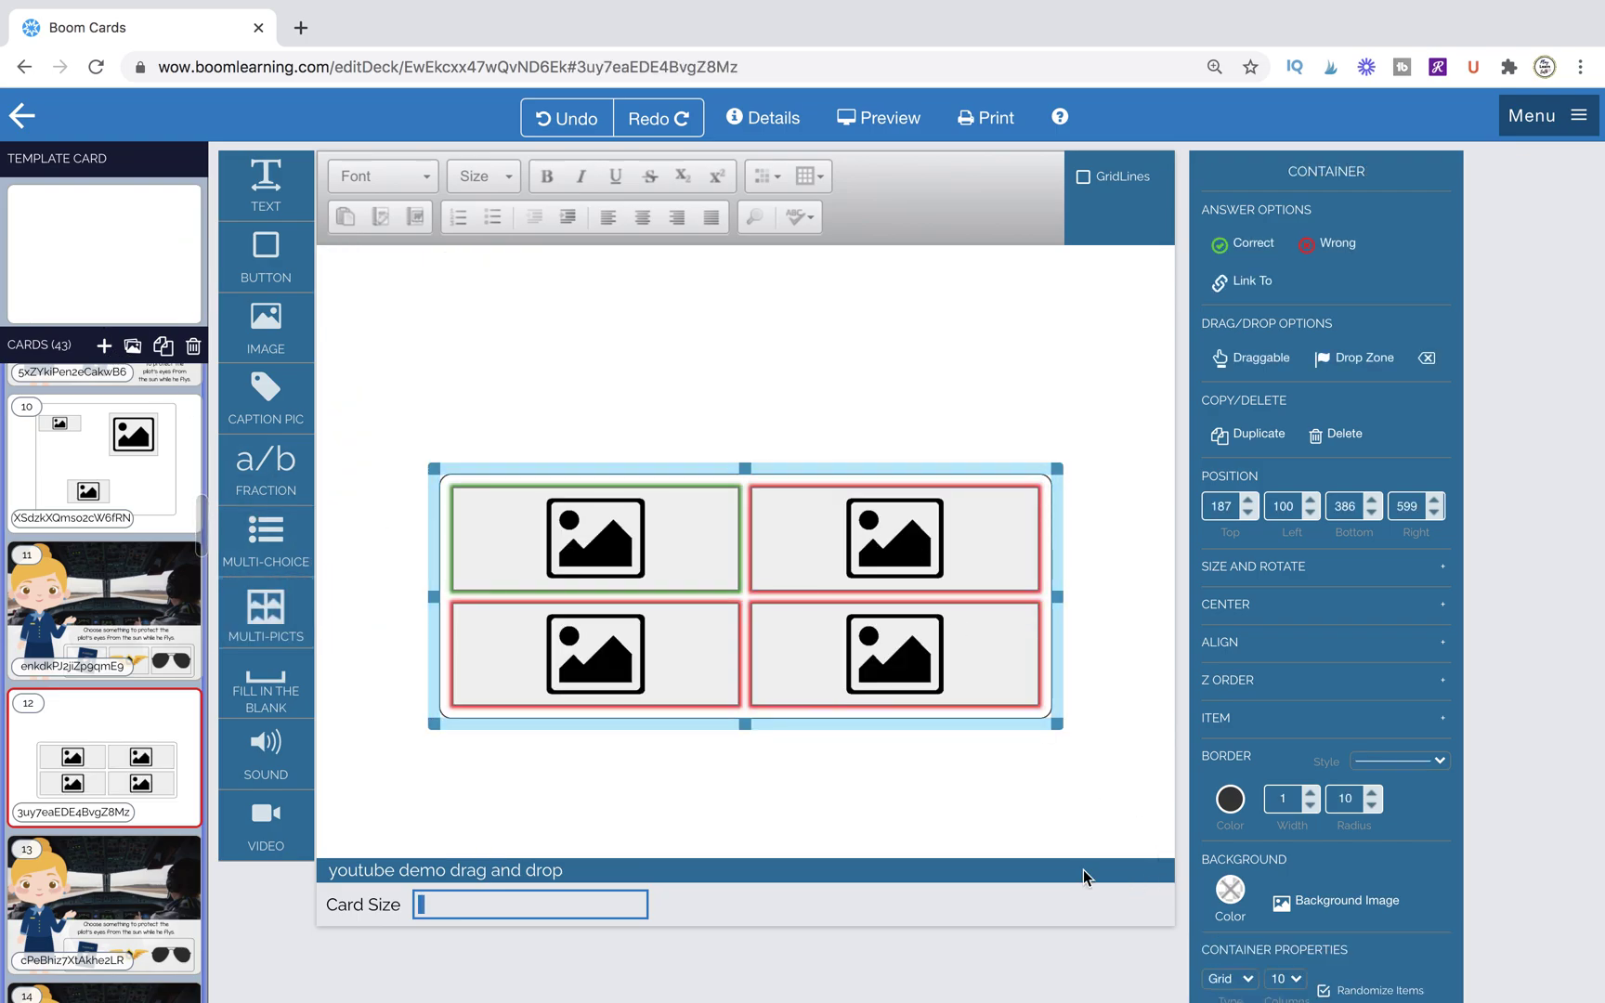
click(1036, 701)
key(Delete)
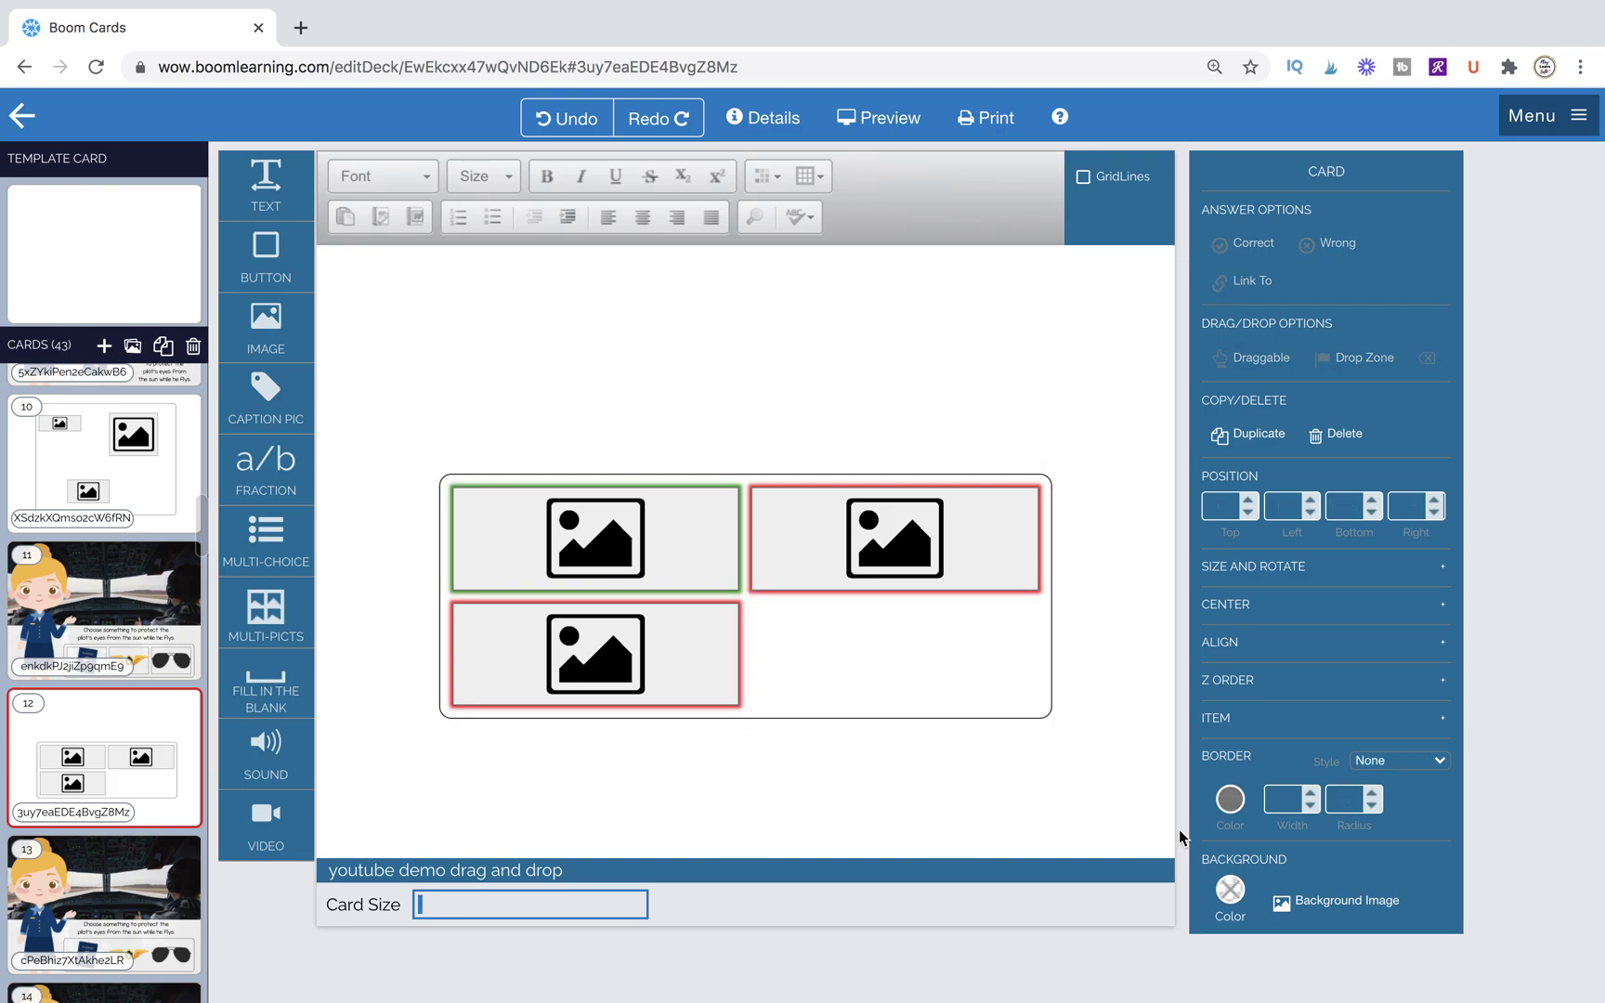
- Set the grid container on card 12 to 3 columns so the placeholders sit in one row
click(978, 669)
click(1287, 799)
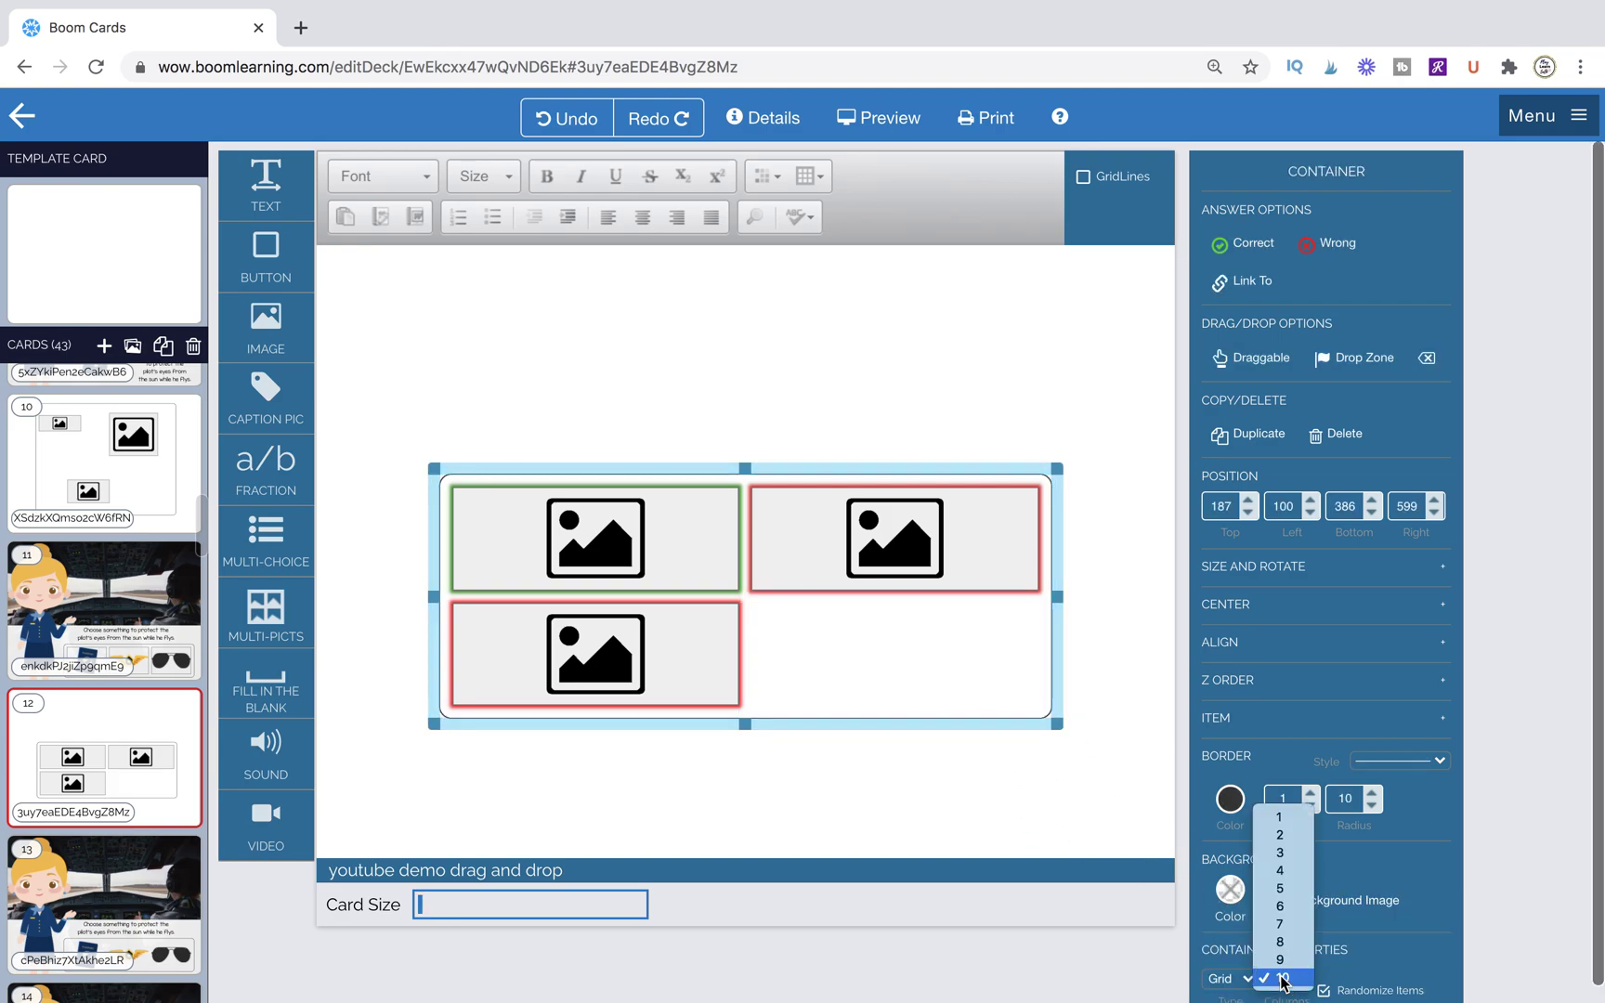
click(1280, 852)
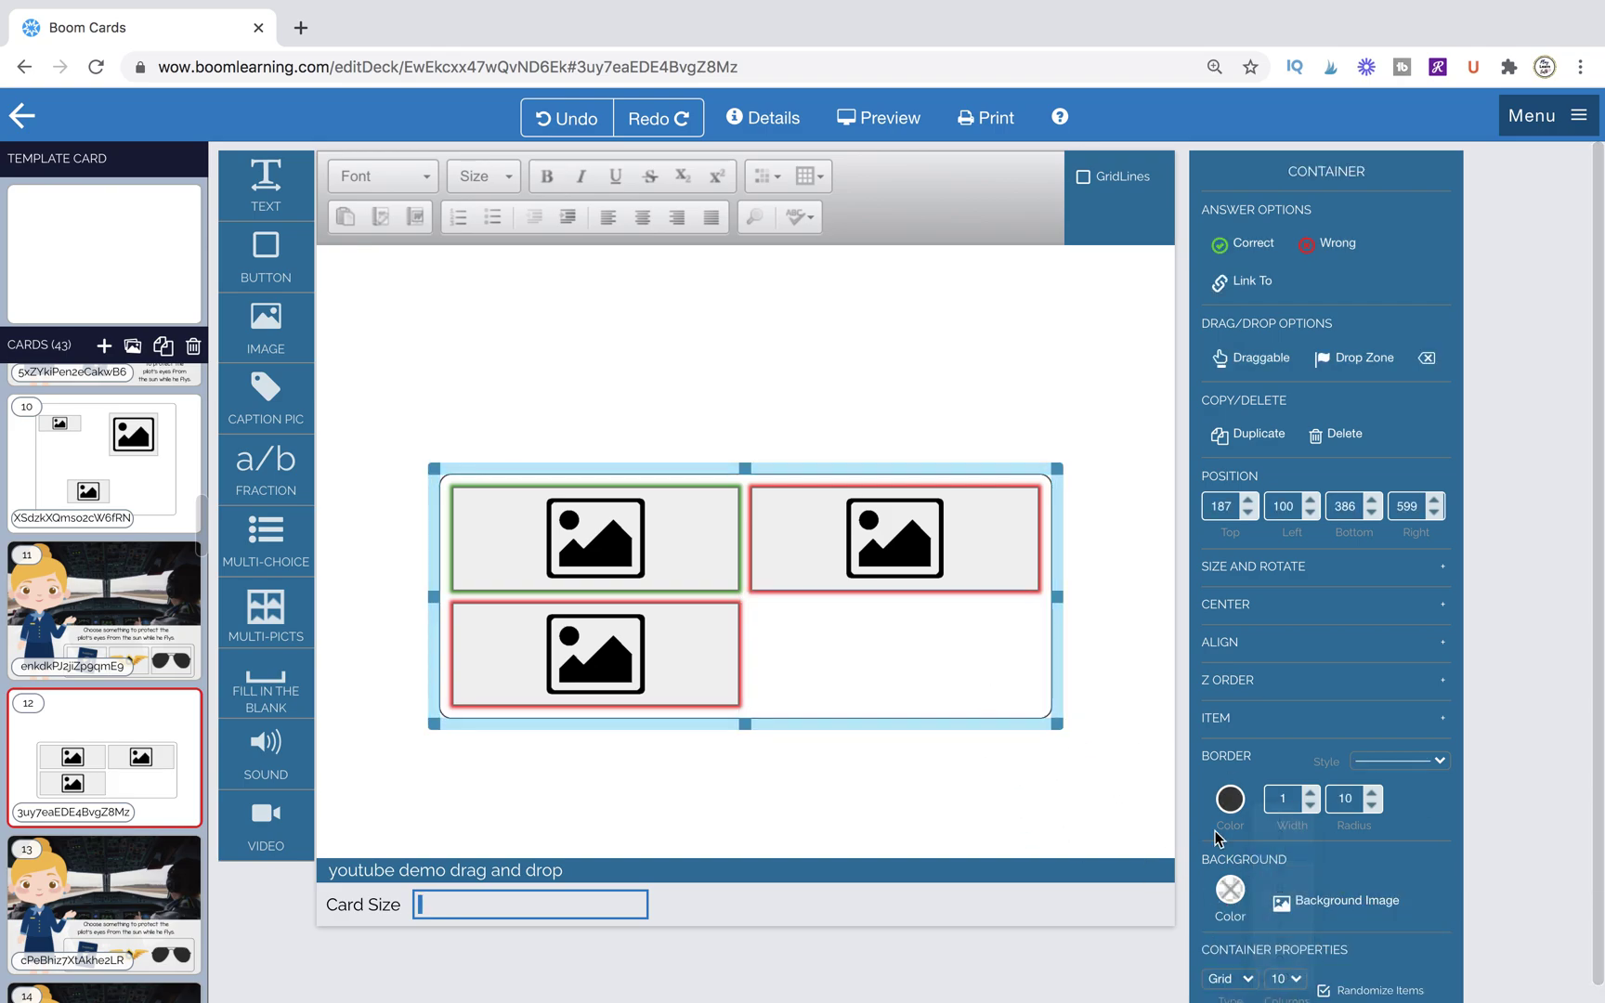
click(999, 752)
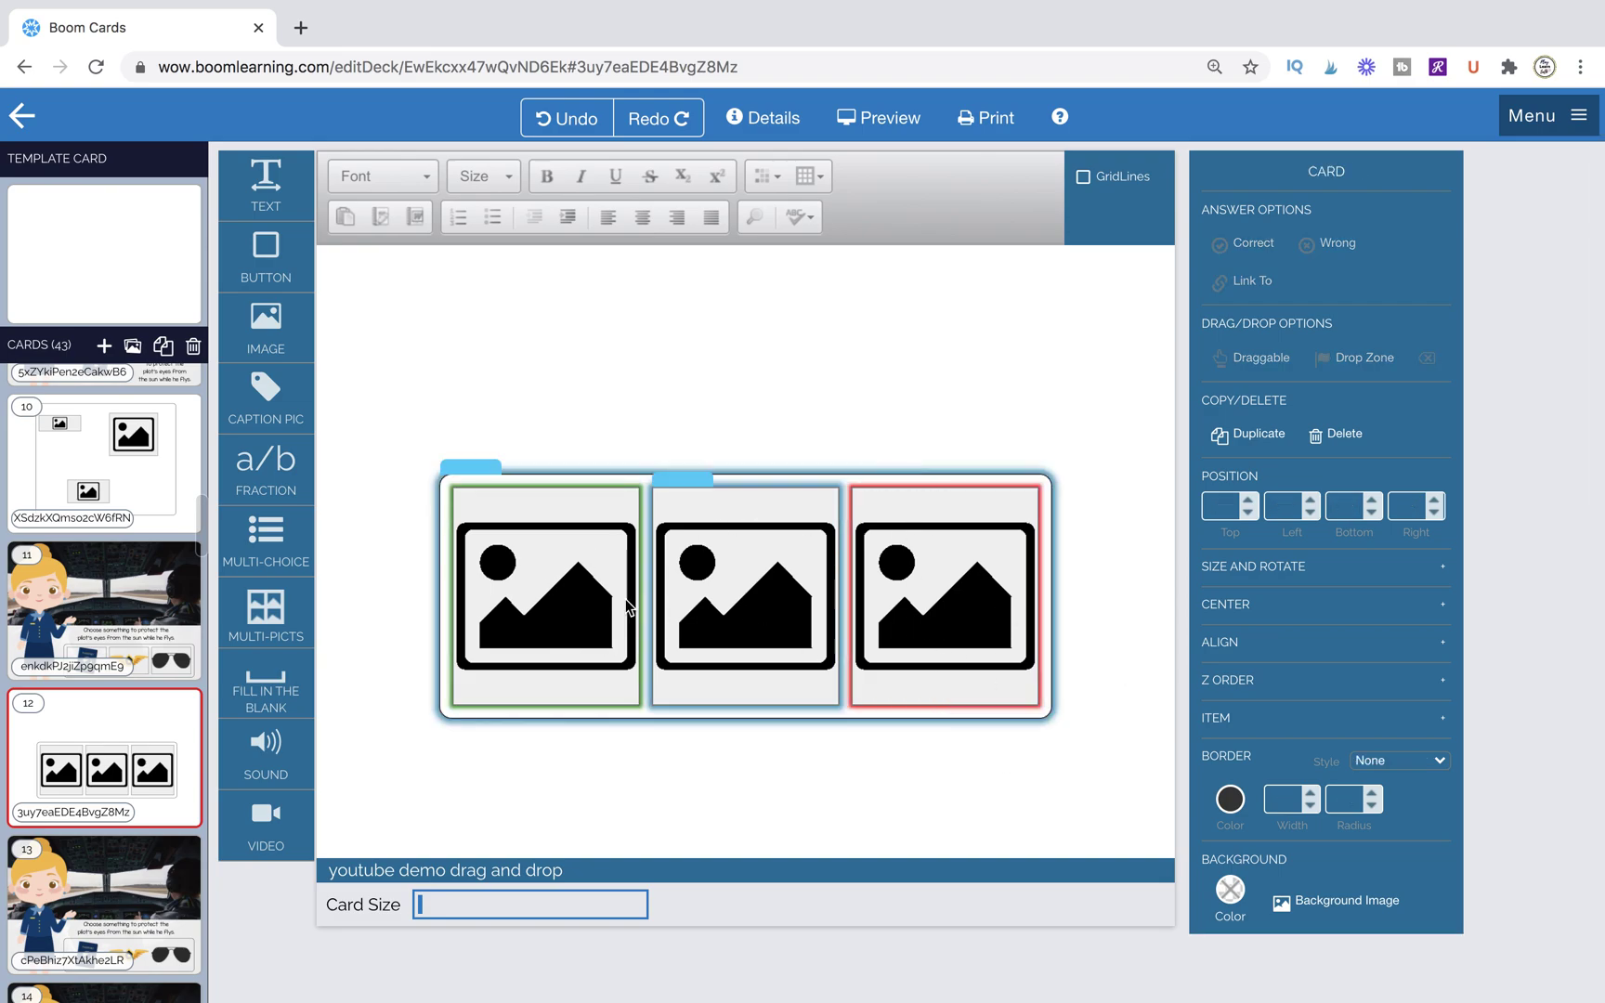
- Make all three picture placeholders in the card 12 container draggable
click(539, 590)
shift+click(734, 595)
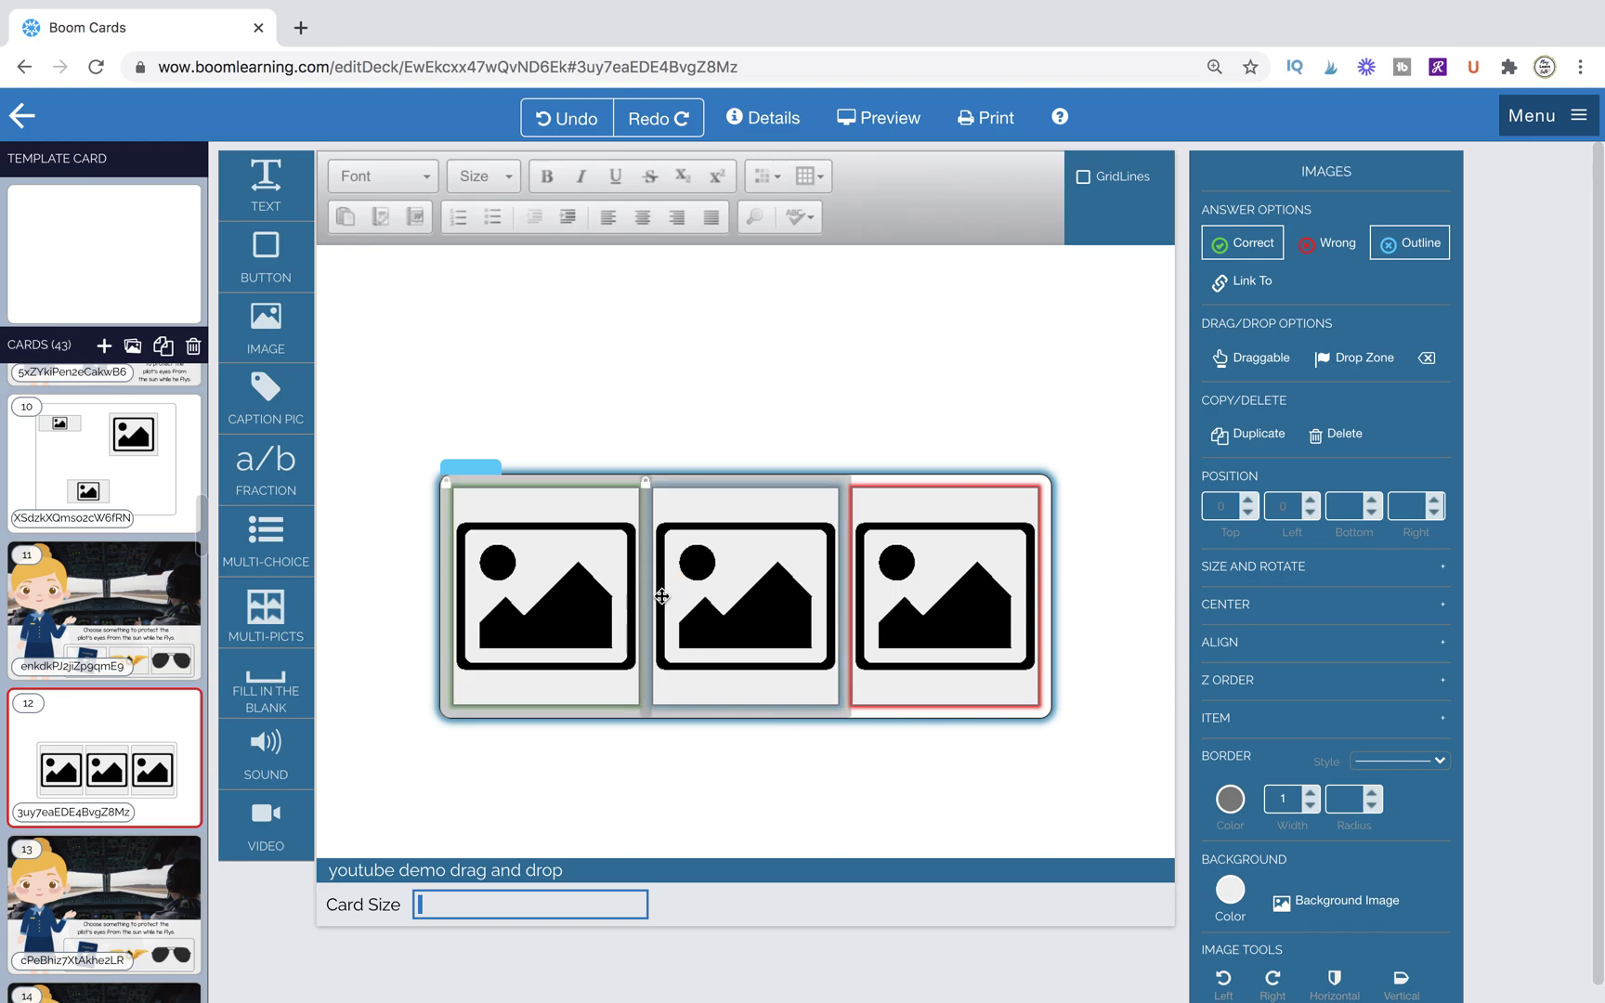
shift+click(923, 608)
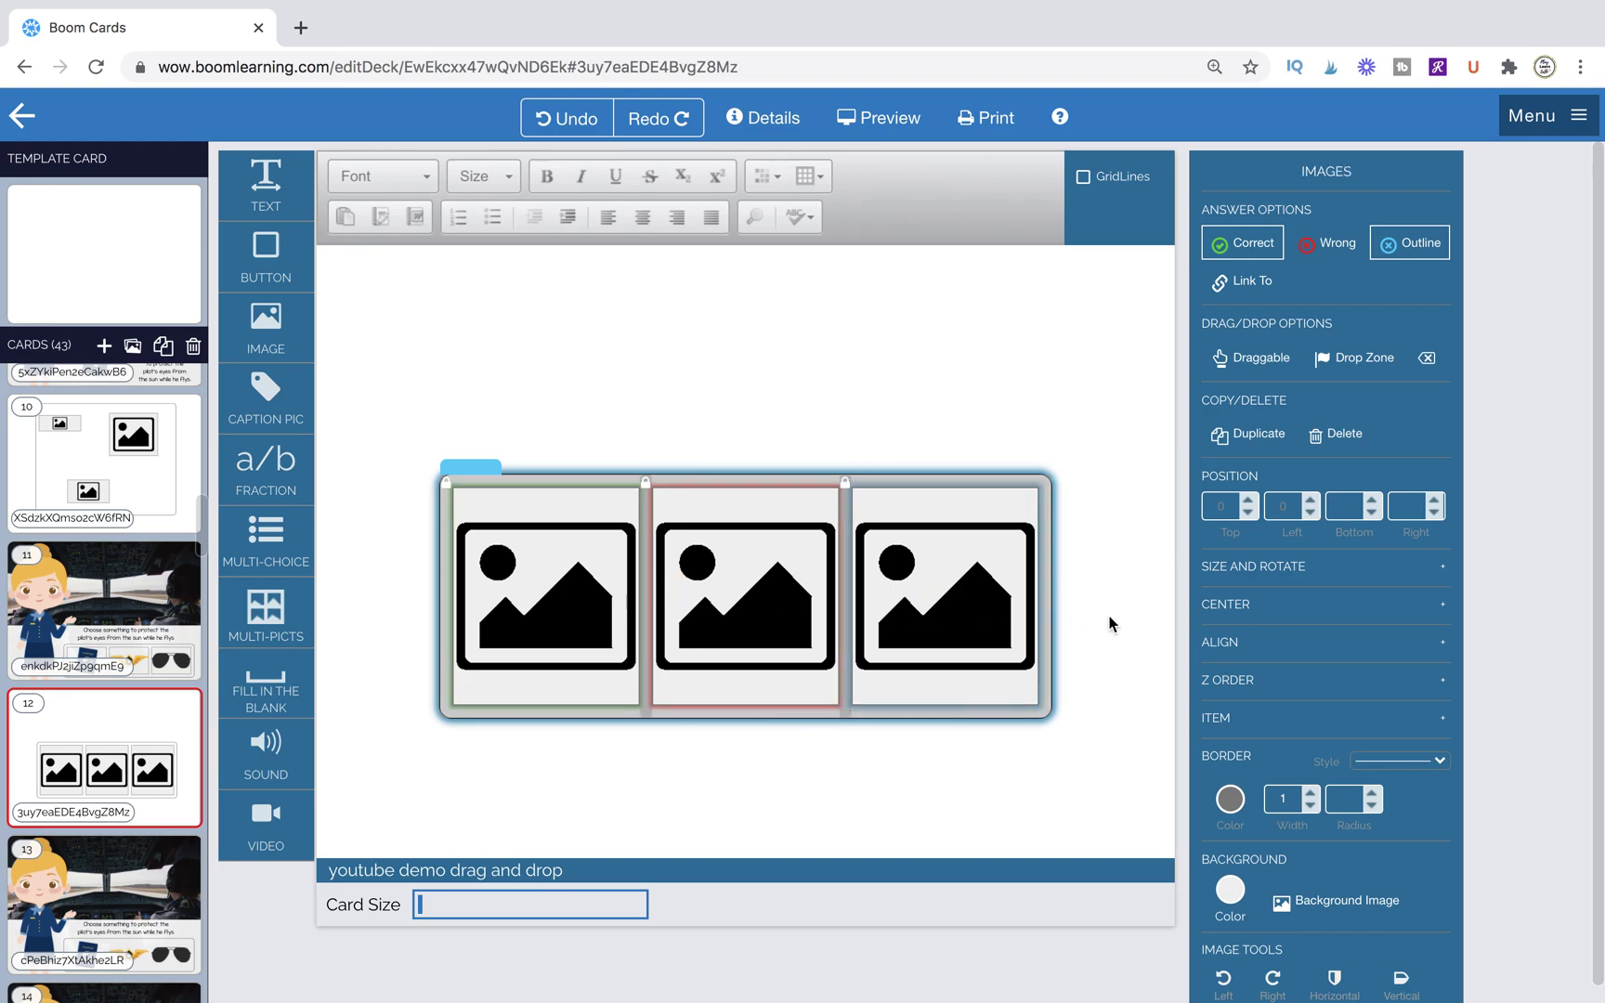
click(1253, 358)
click(1096, 647)
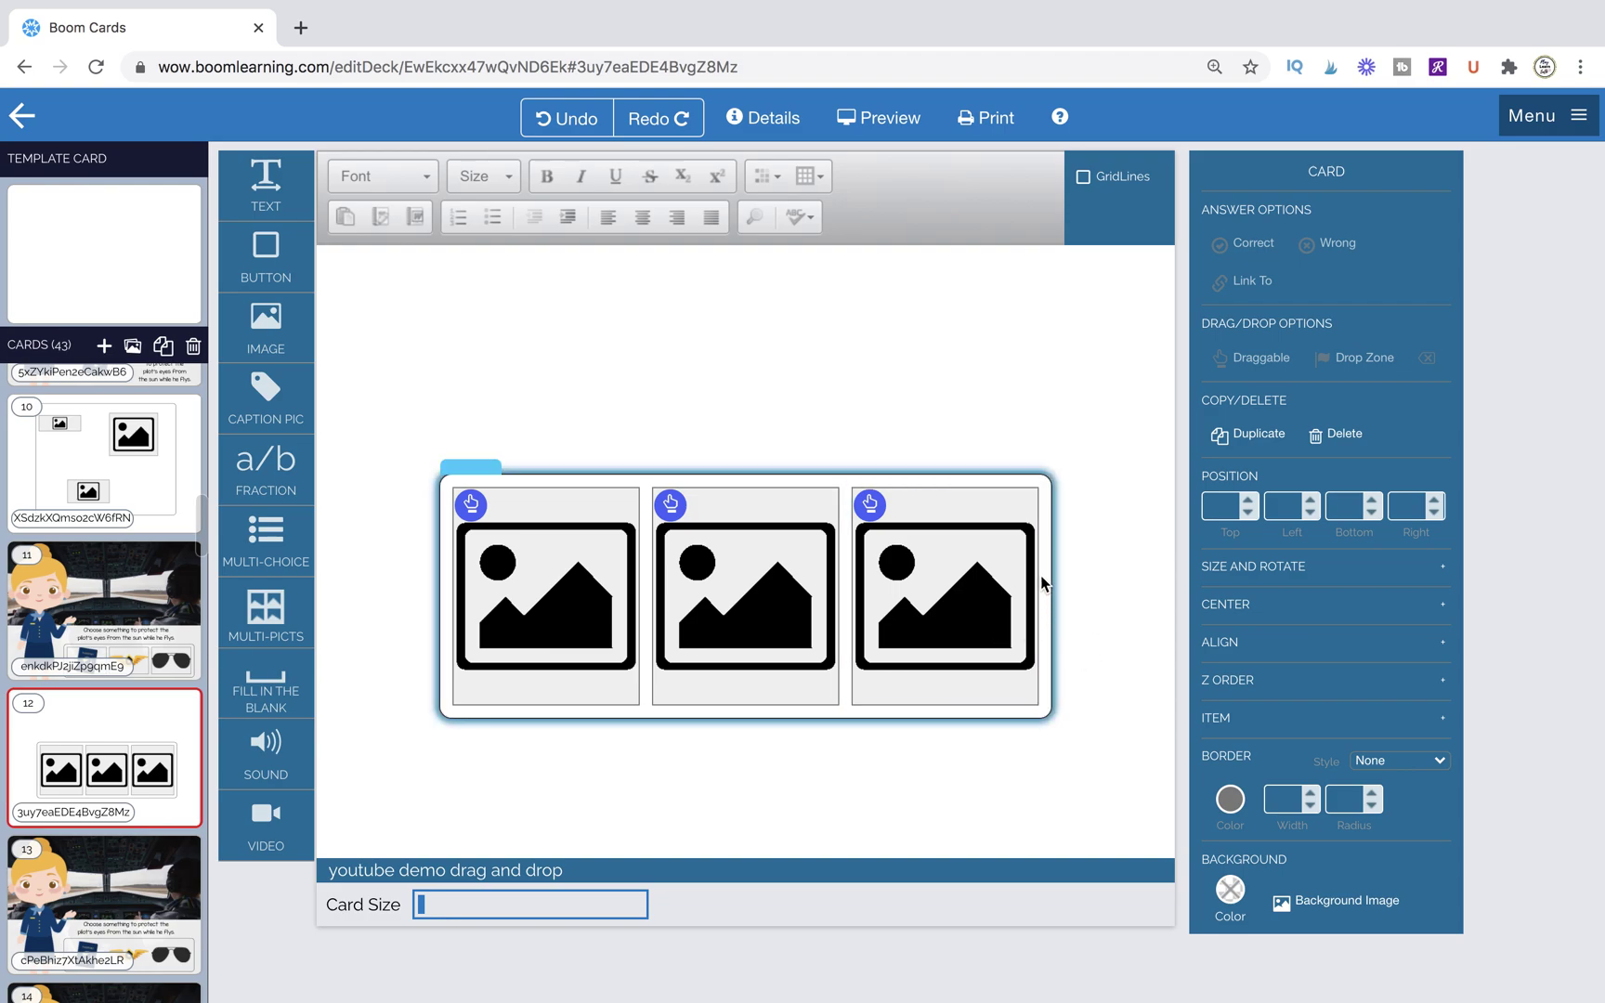
- Move the container to the card's lower edge and stretch it to about top 341, left 26, bottom 473, right 678
drag(484, 466, 393, 581)
drag(981, 715, 1167, 724)
drag(764, 601, 796, 655)
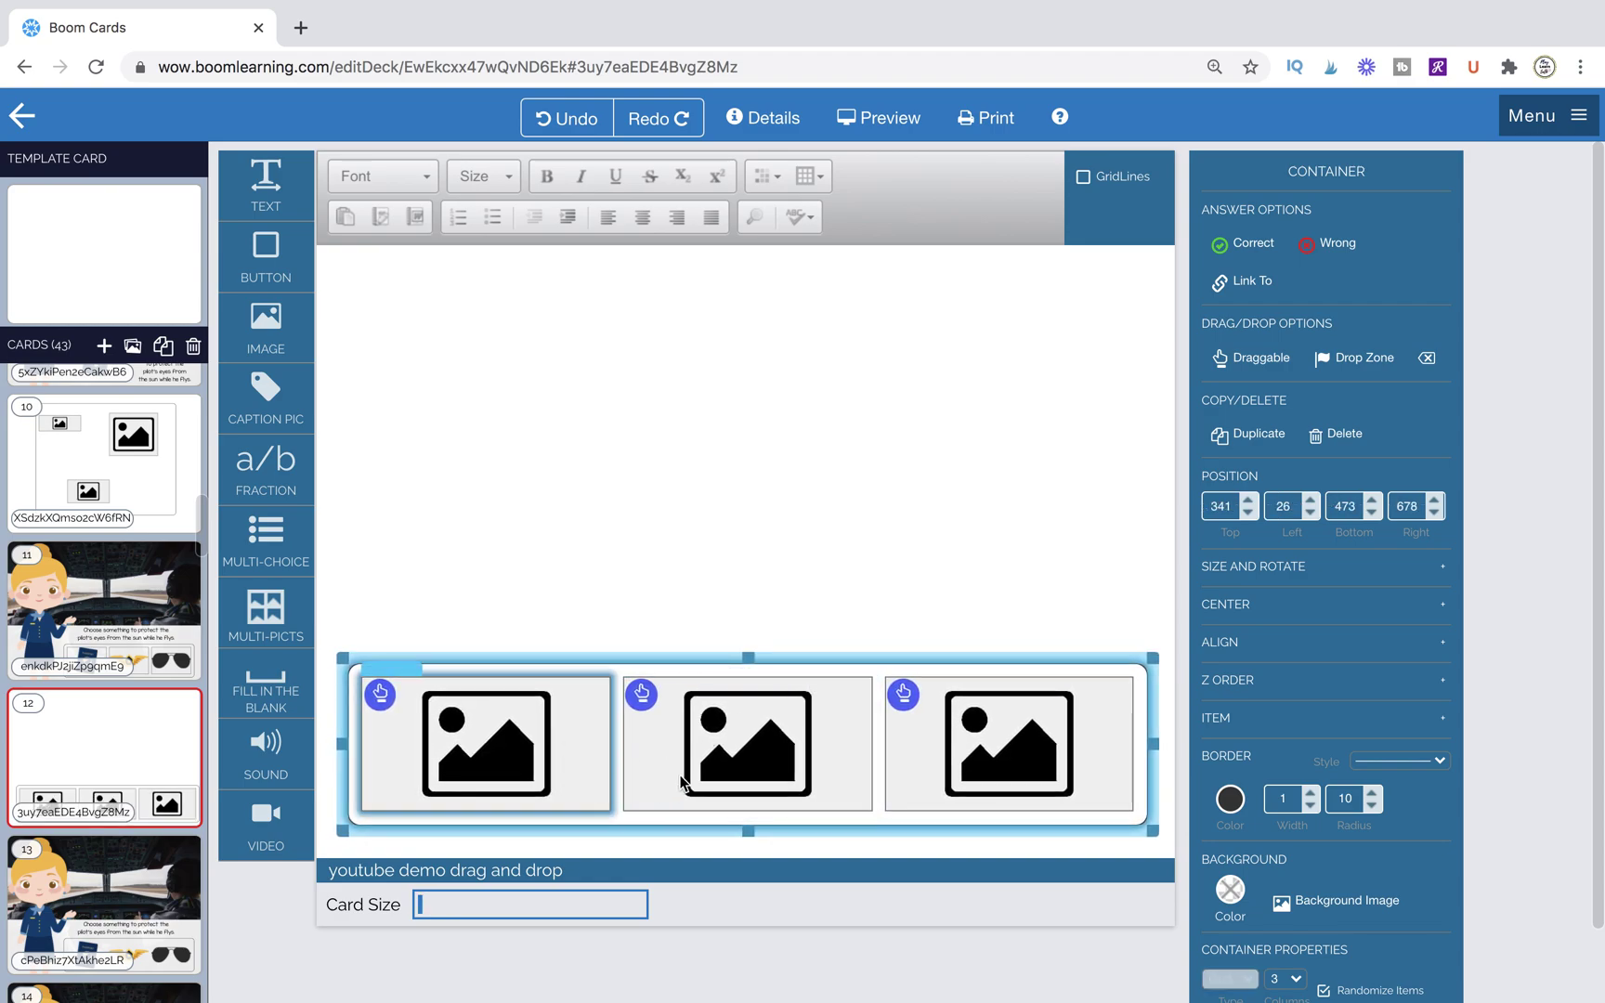
click(958, 782)
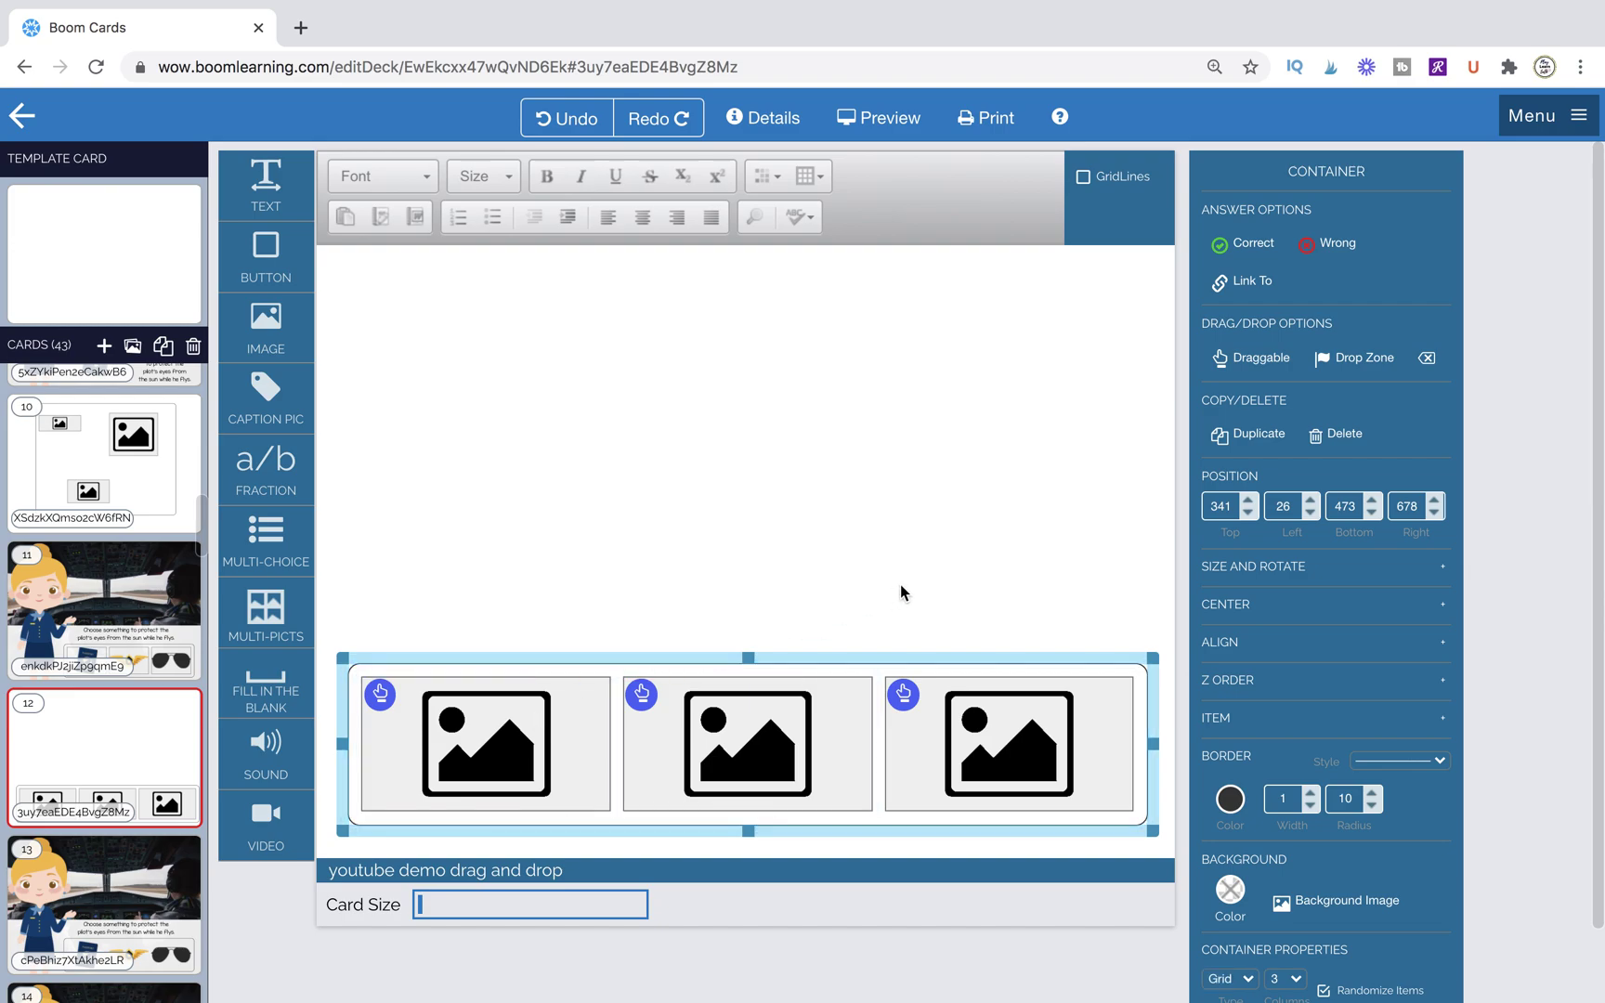
- Add an empty text box and stretch it over the area above the container, about top 13, left 10, bottom 322, right 689
click(410, 297)
drag(266, 182, 479, 332)
click(499, 348)
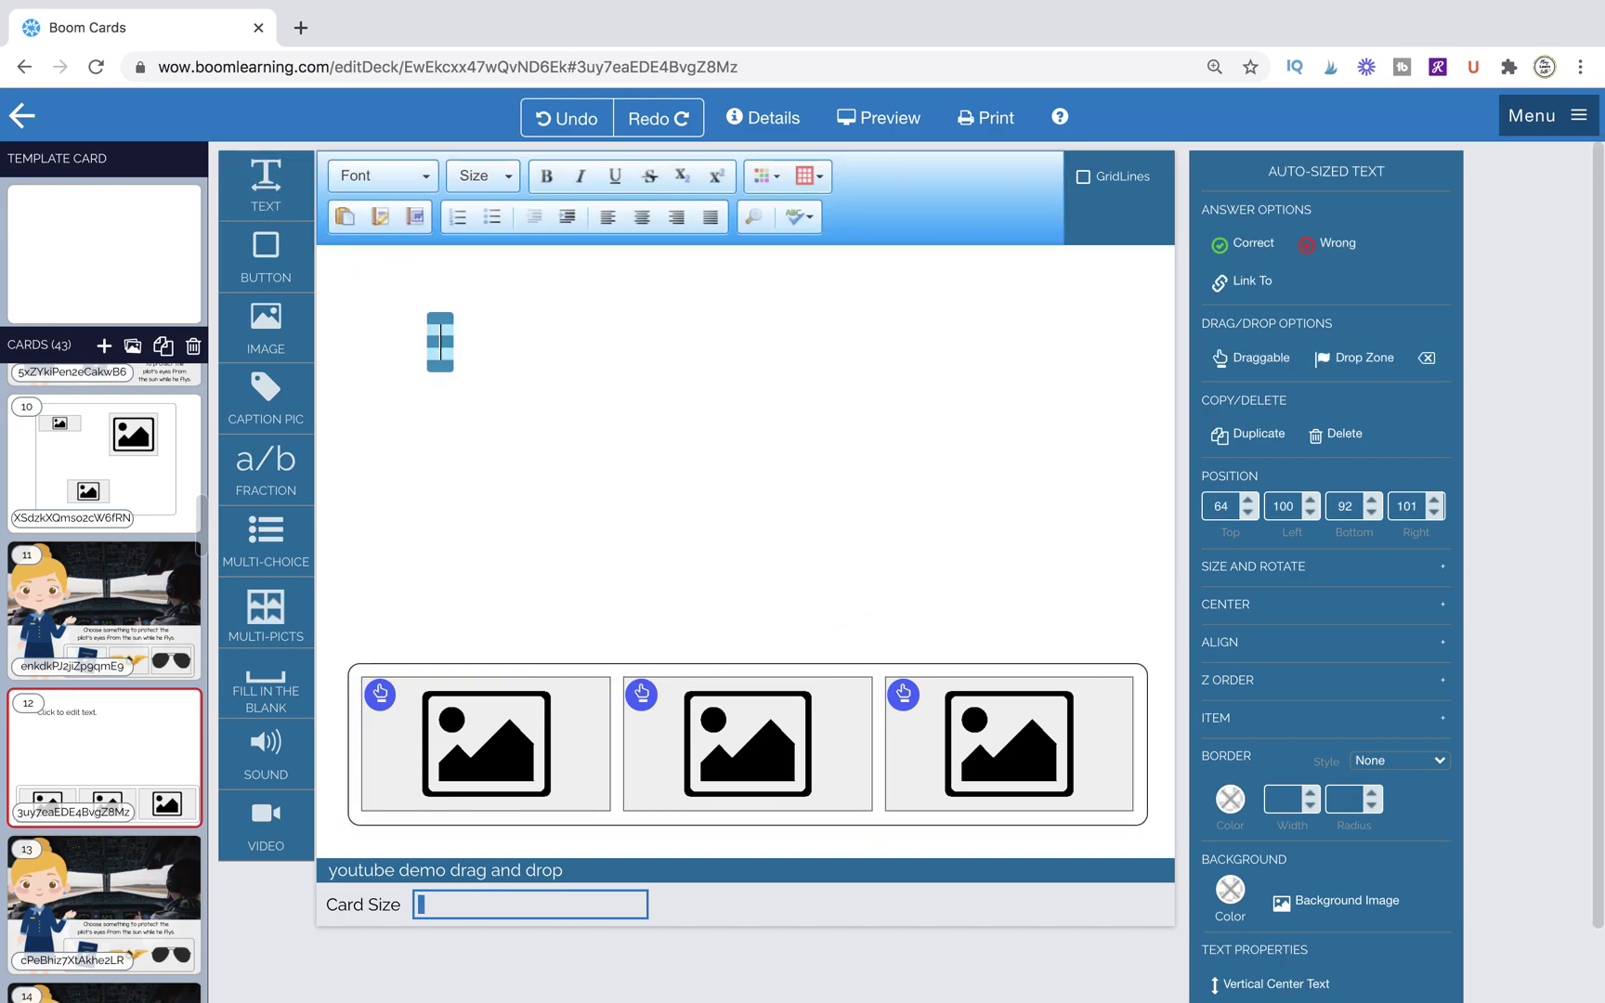
drag(451, 370, 1169, 655)
drag(436, 325, 322, 254)
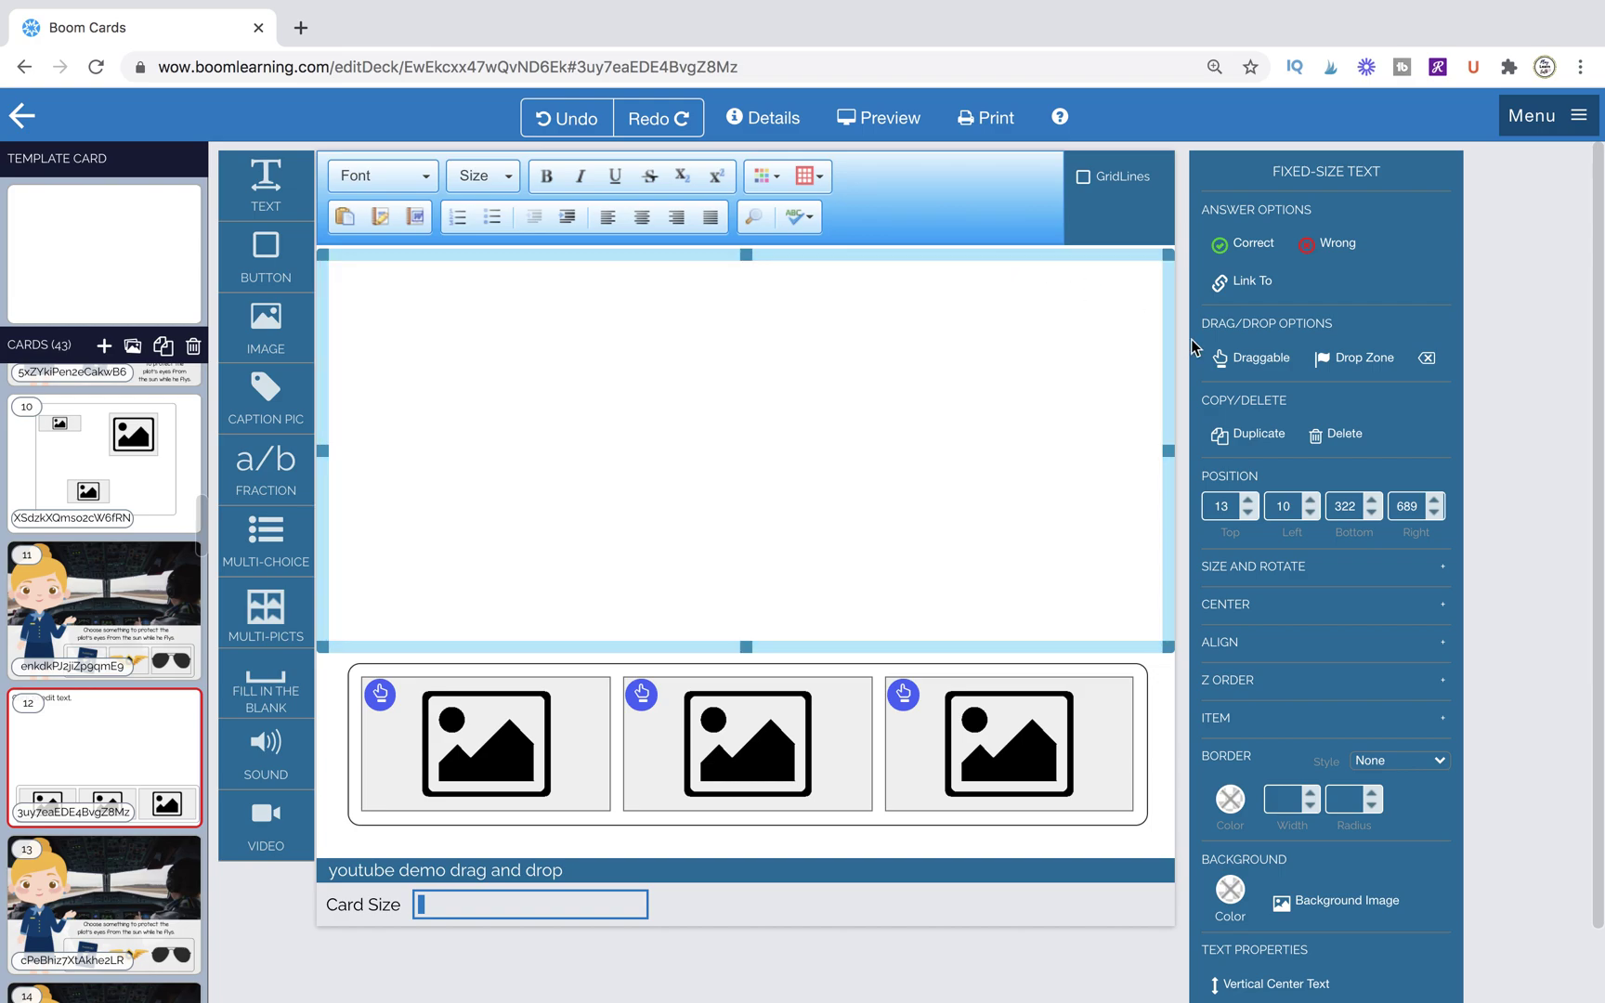
- Turn the empty text box into a drop zone and link the third draggable placeholder to it as its answer
click(1358, 360)
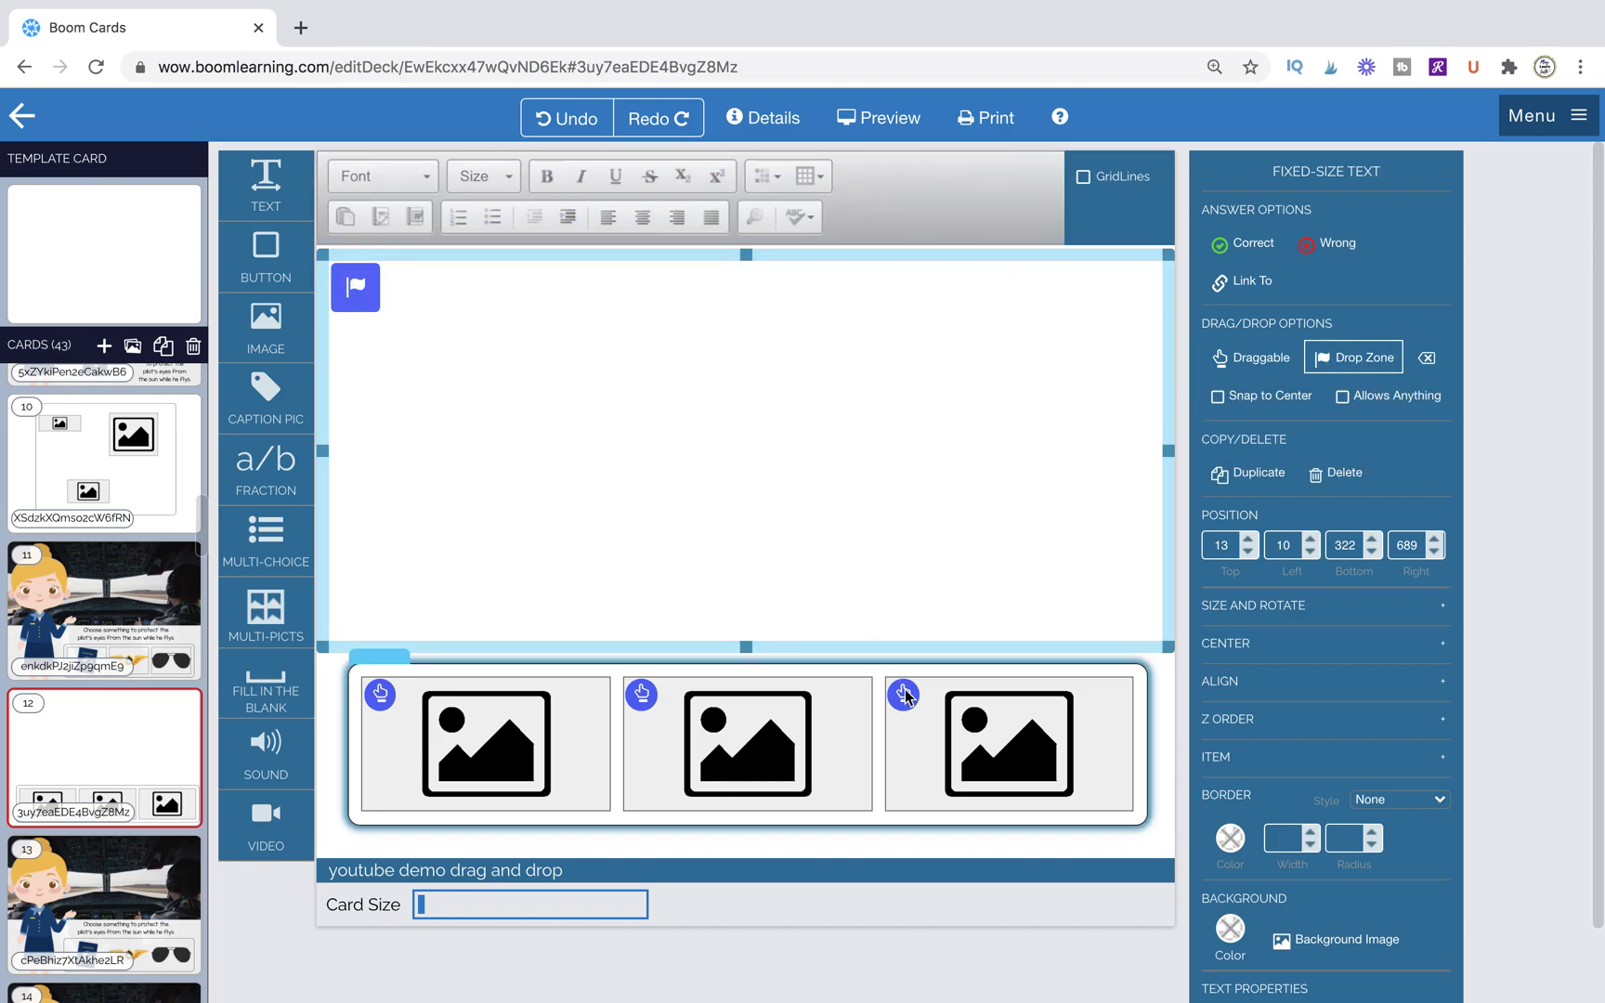
drag(908, 696, 638, 488)
- Fill the three placeholders with the passport, pilot wings and sunglasses pictures, placing the sunglasses in the one linked to the drop zone
double_click(989, 740)
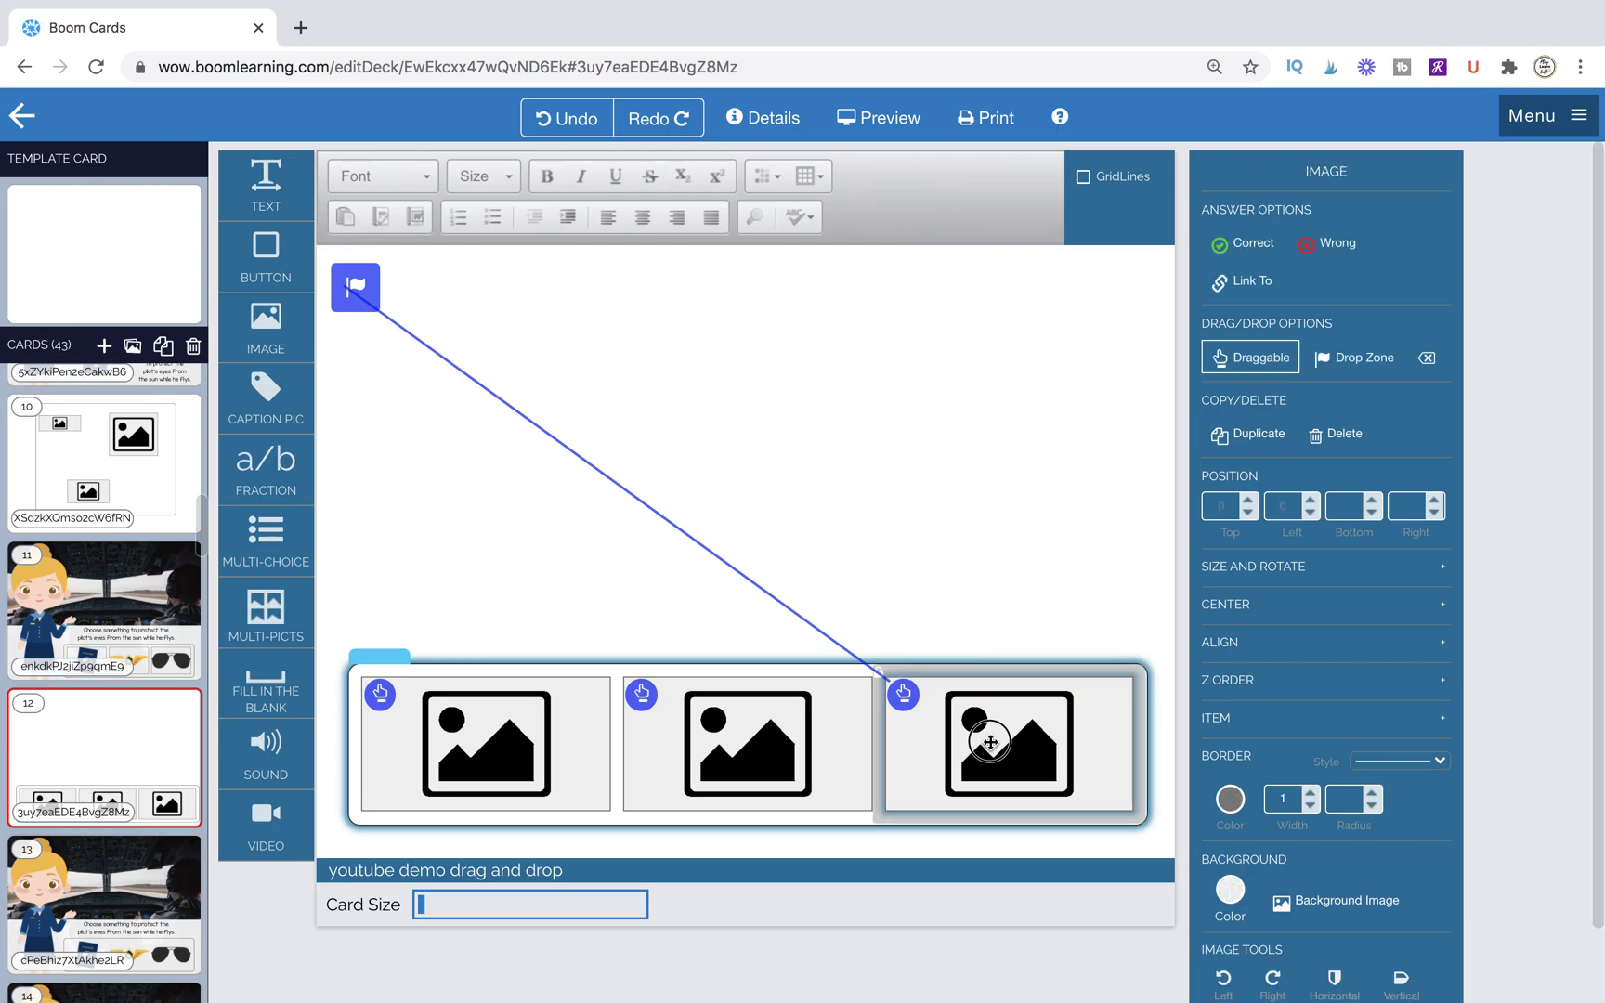
click(499, 799)
double_click(696, 771)
click(953, 658)
double_click(534, 799)
click(830, 418)
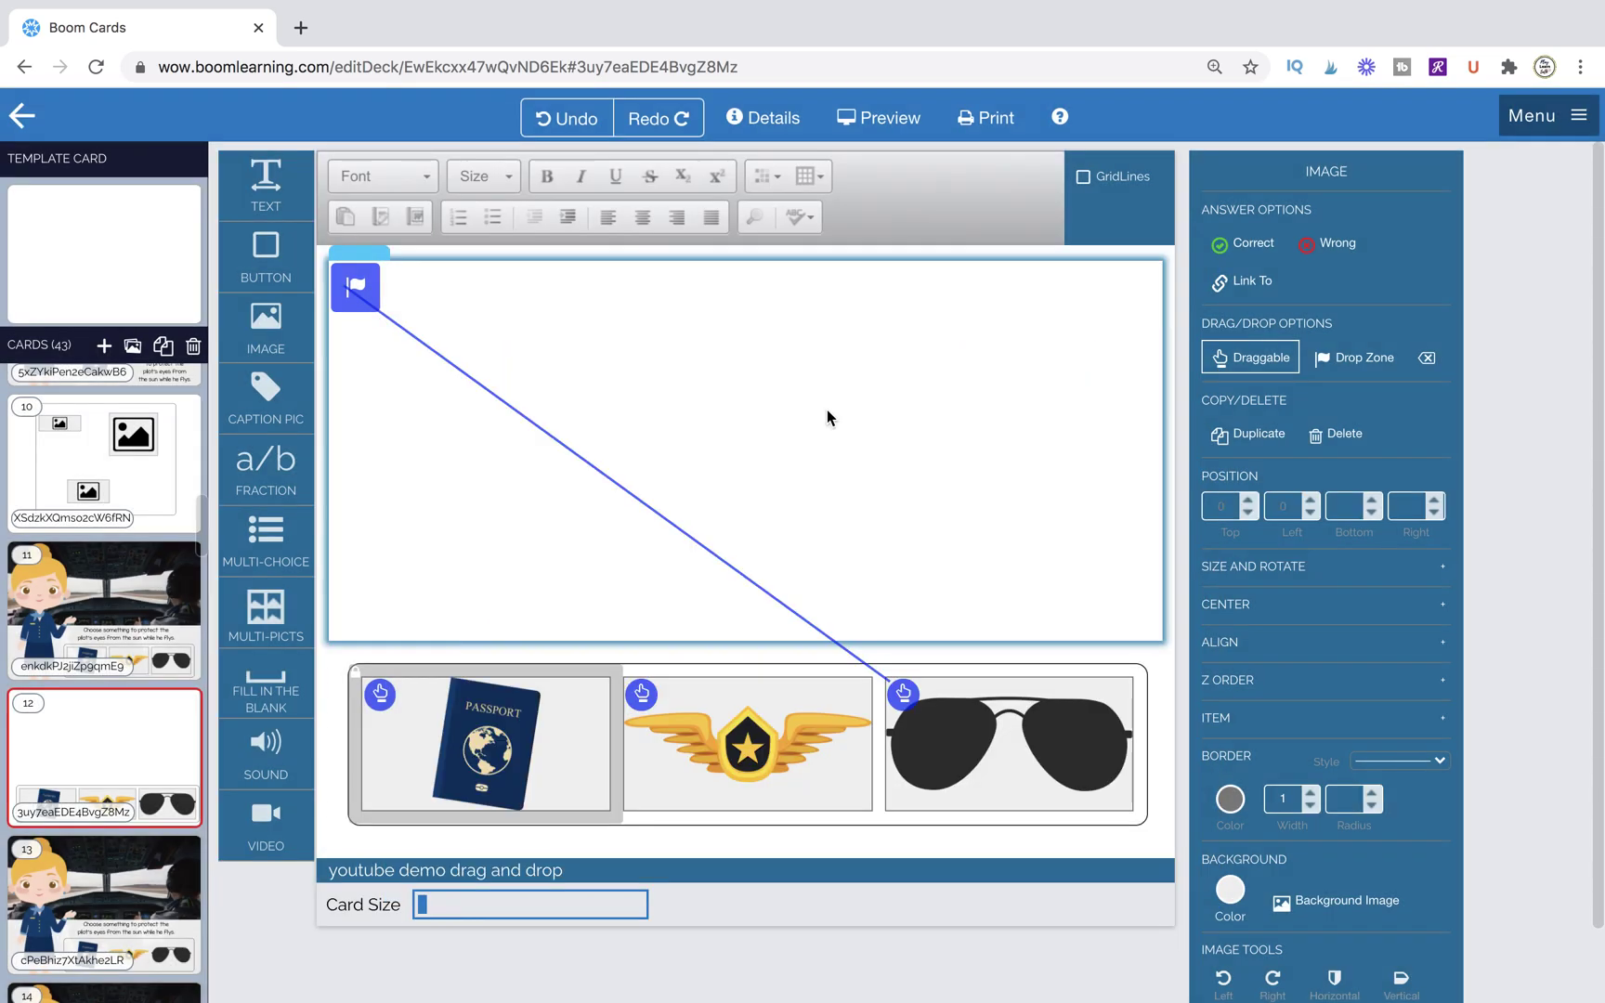
- Examine card 12's draggable pictures and drop zone link, the container's Randomize Items option, and the picture styling on card 13
click(517, 697)
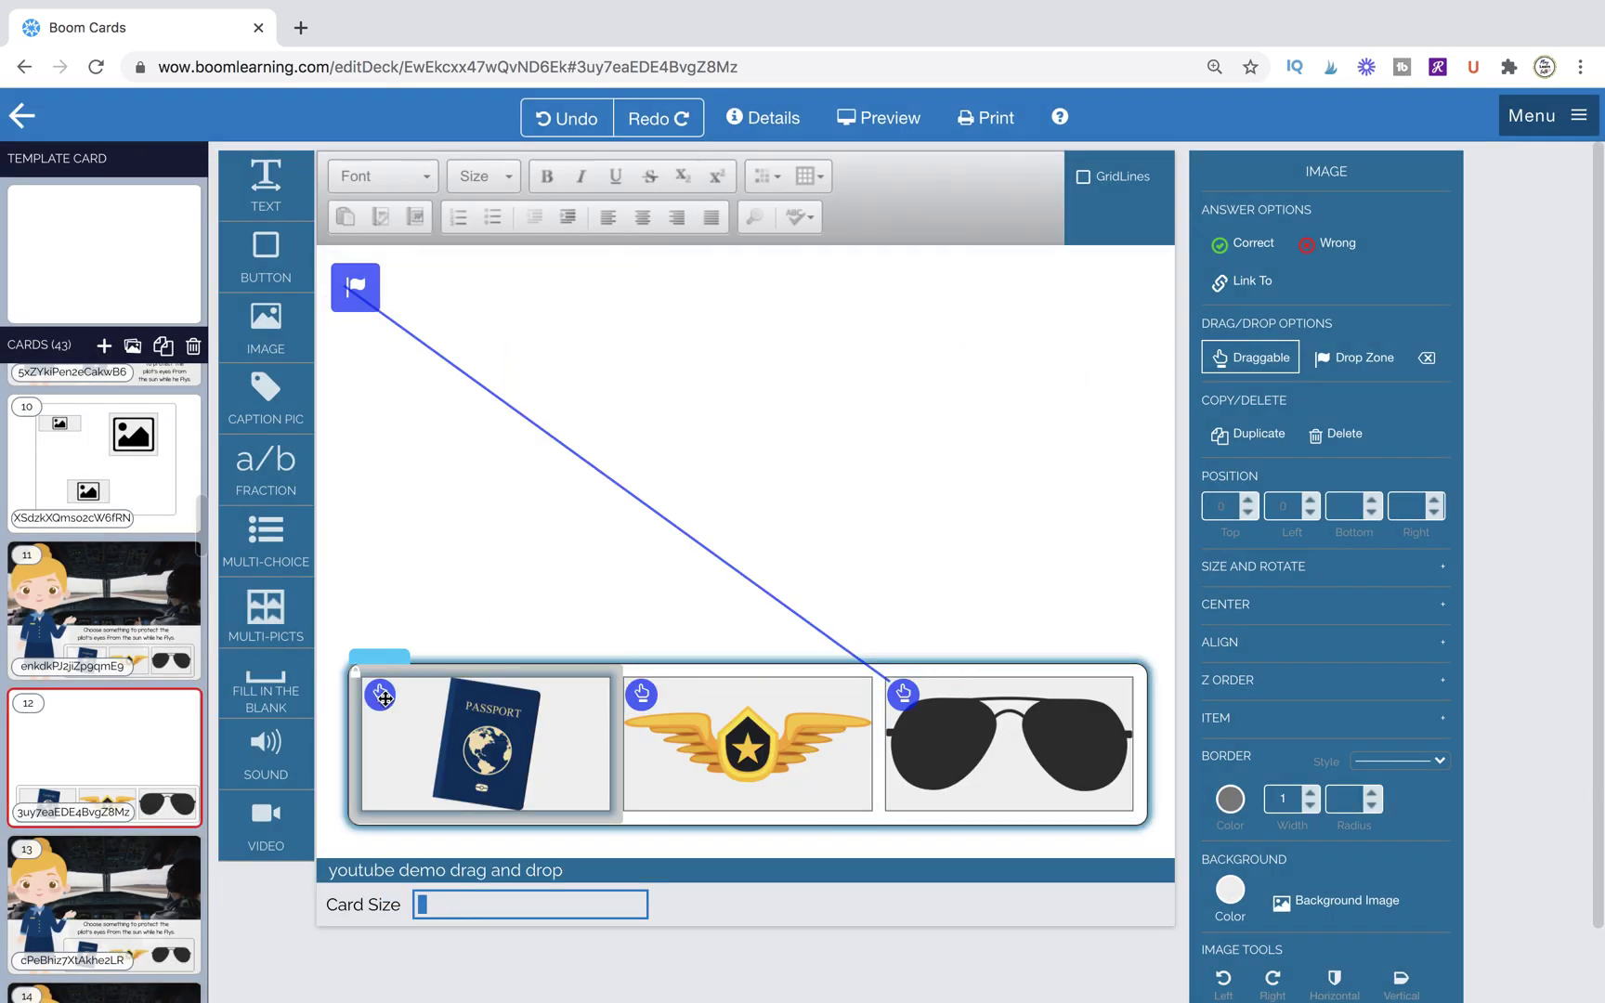
click(635, 696)
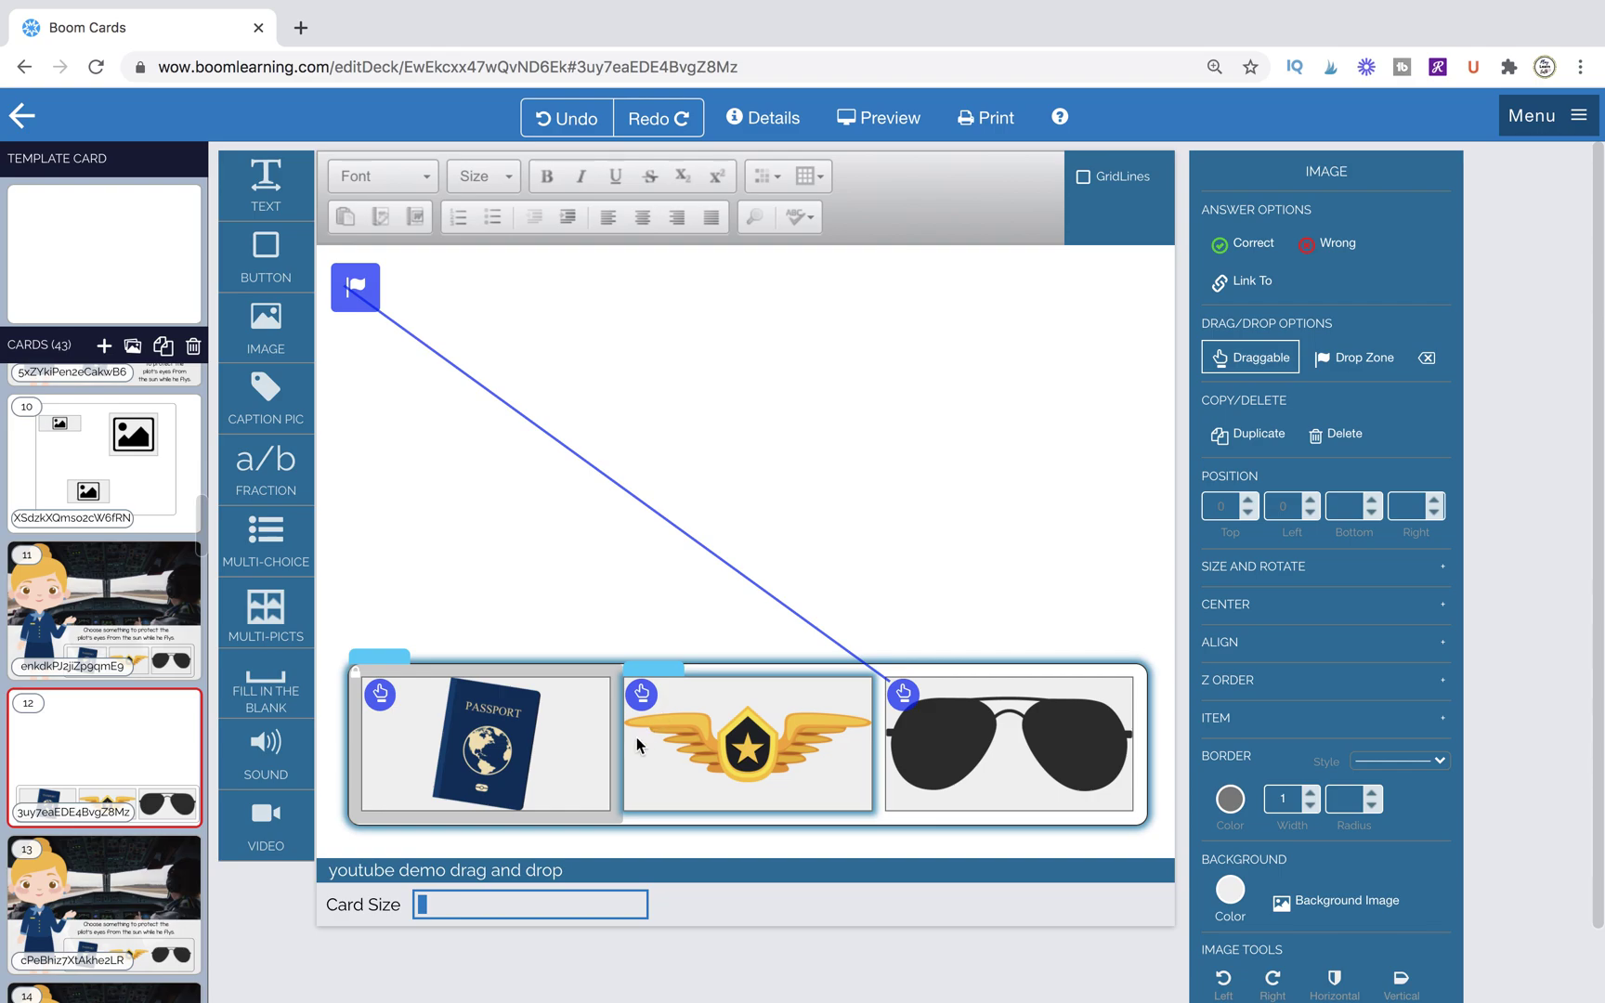
click(602, 751)
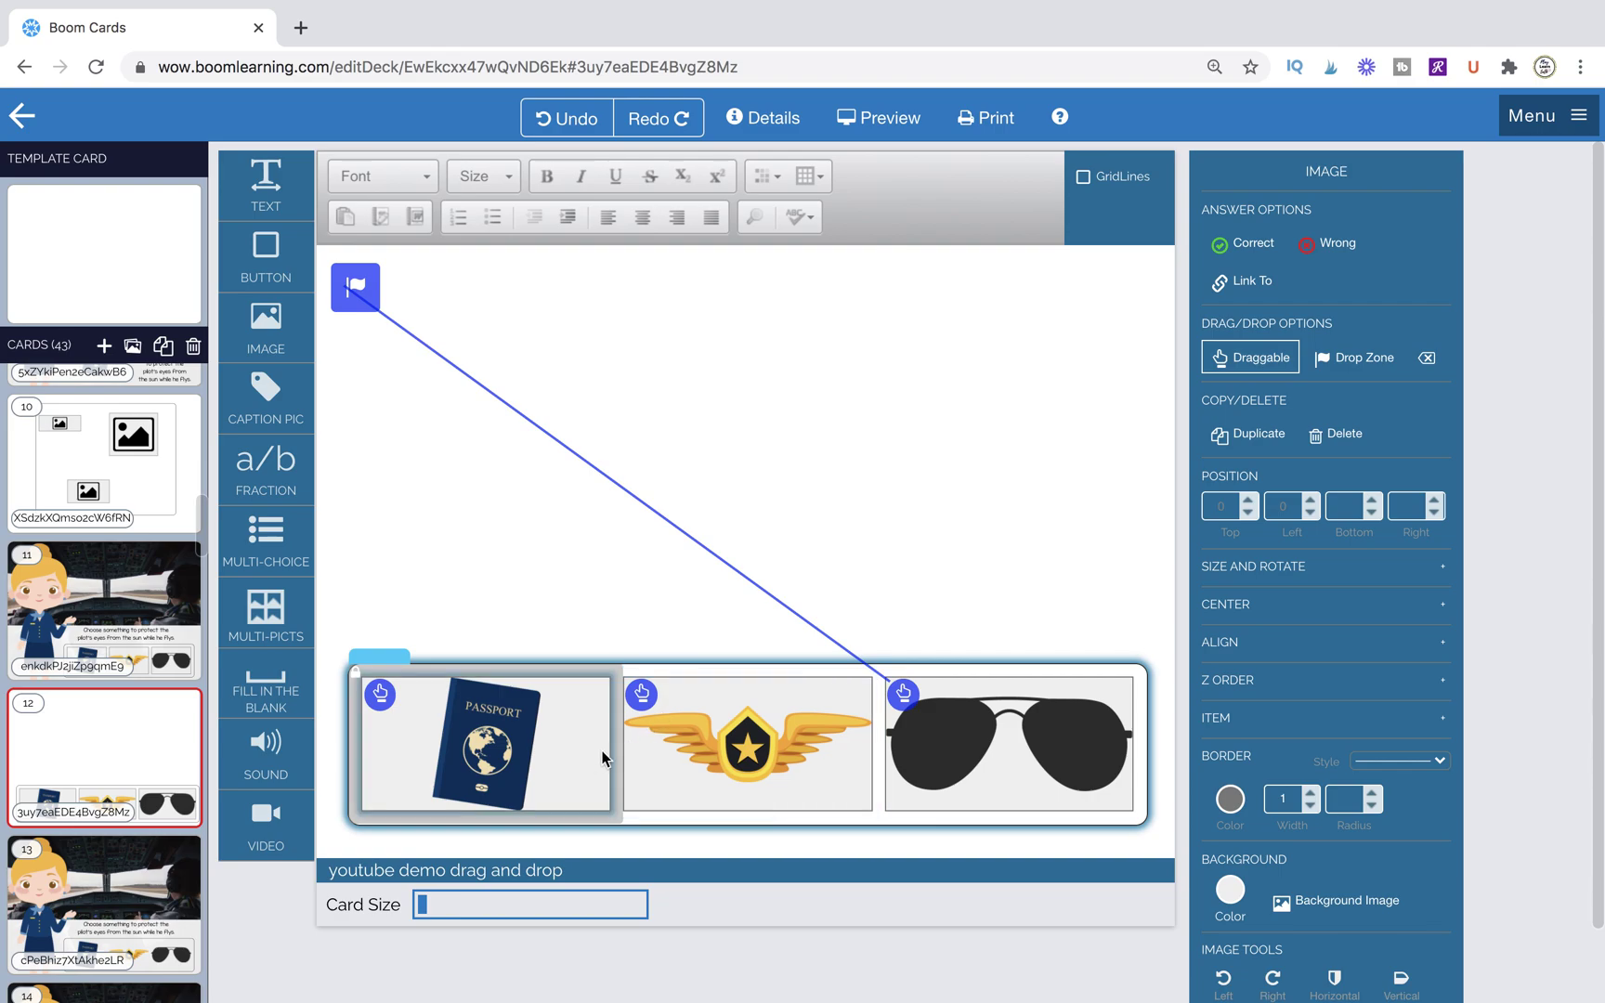
click(773, 749)
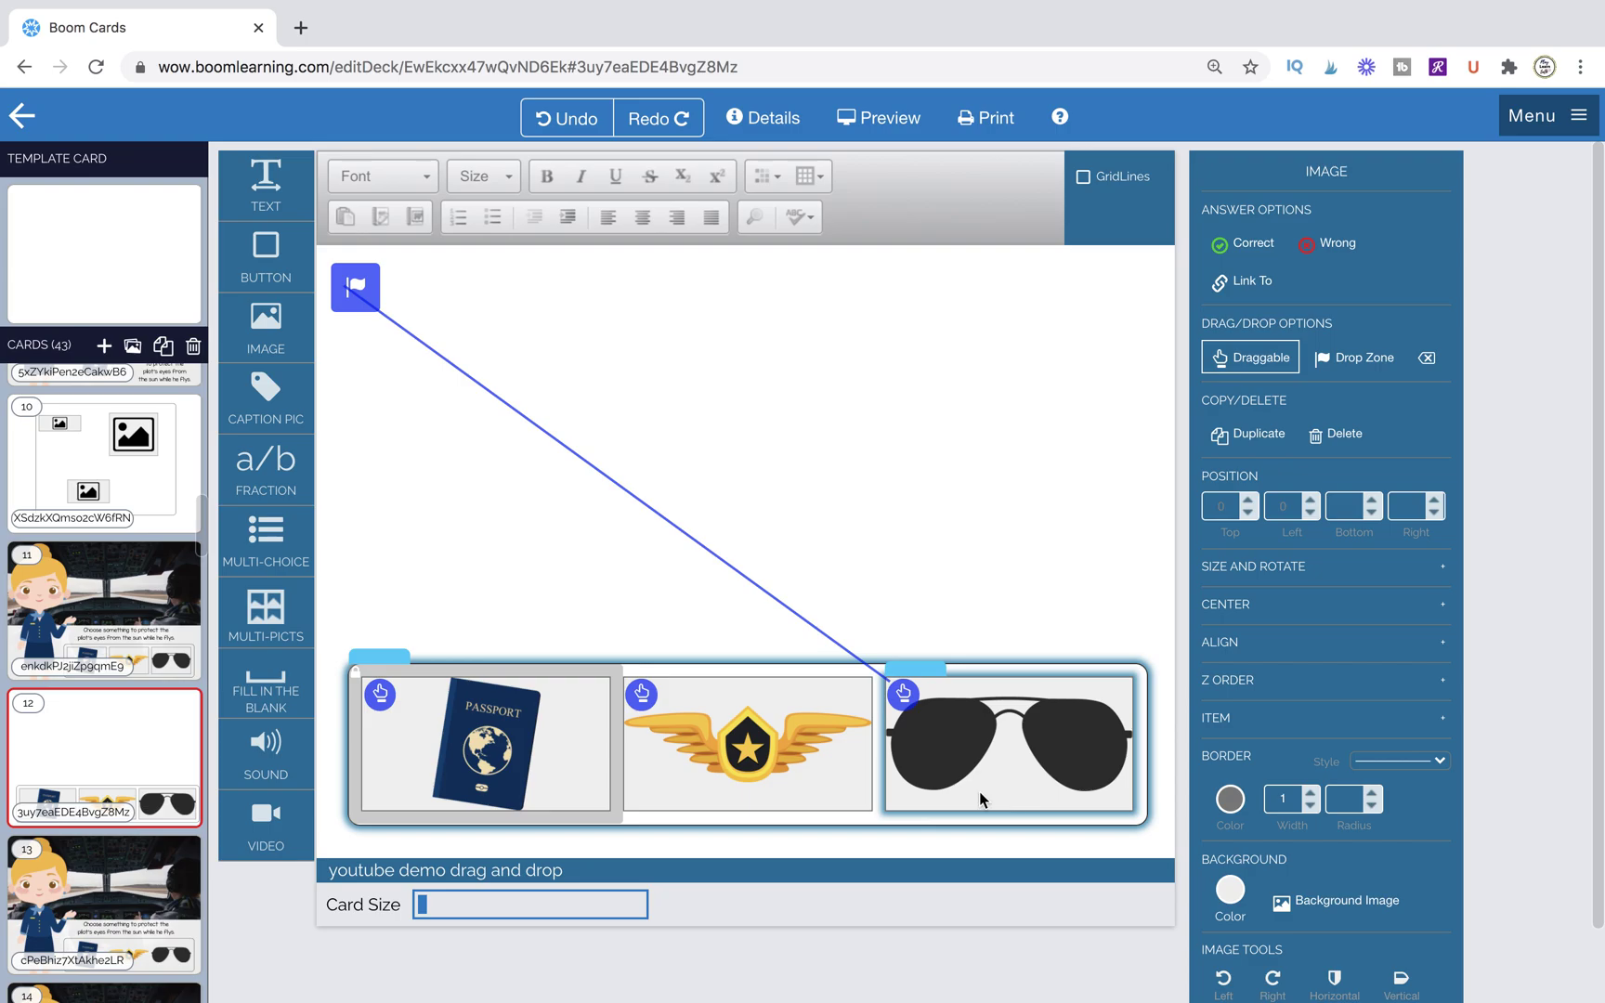
click(484, 595)
click(367, 661)
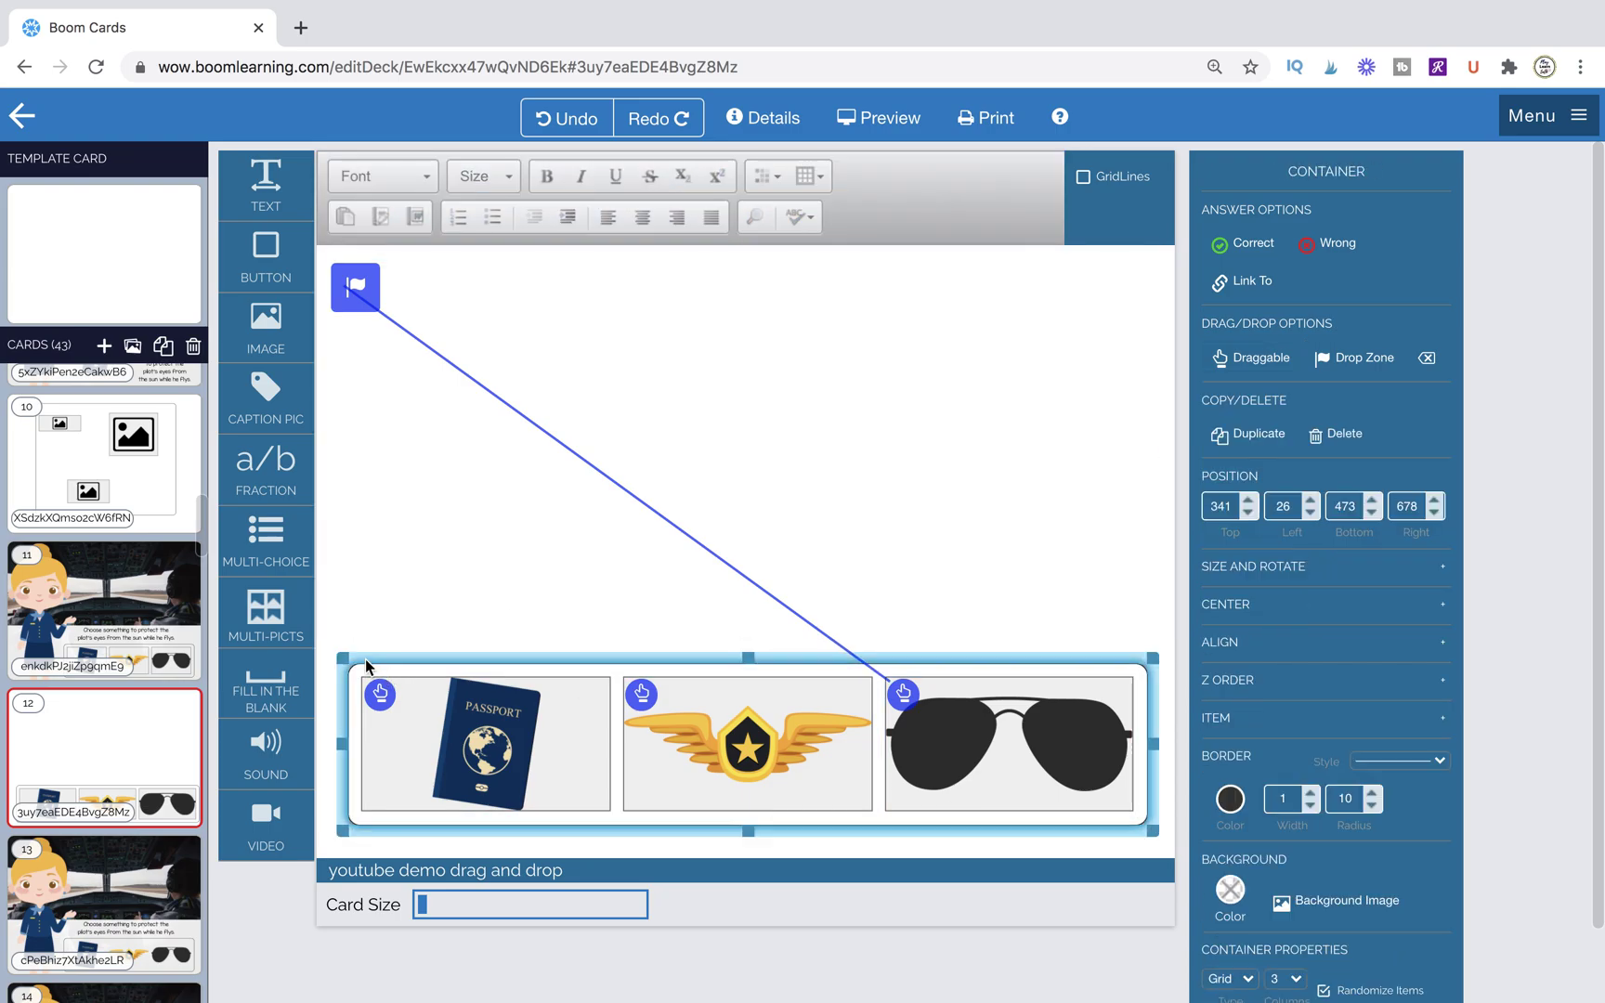
click(1325, 993)
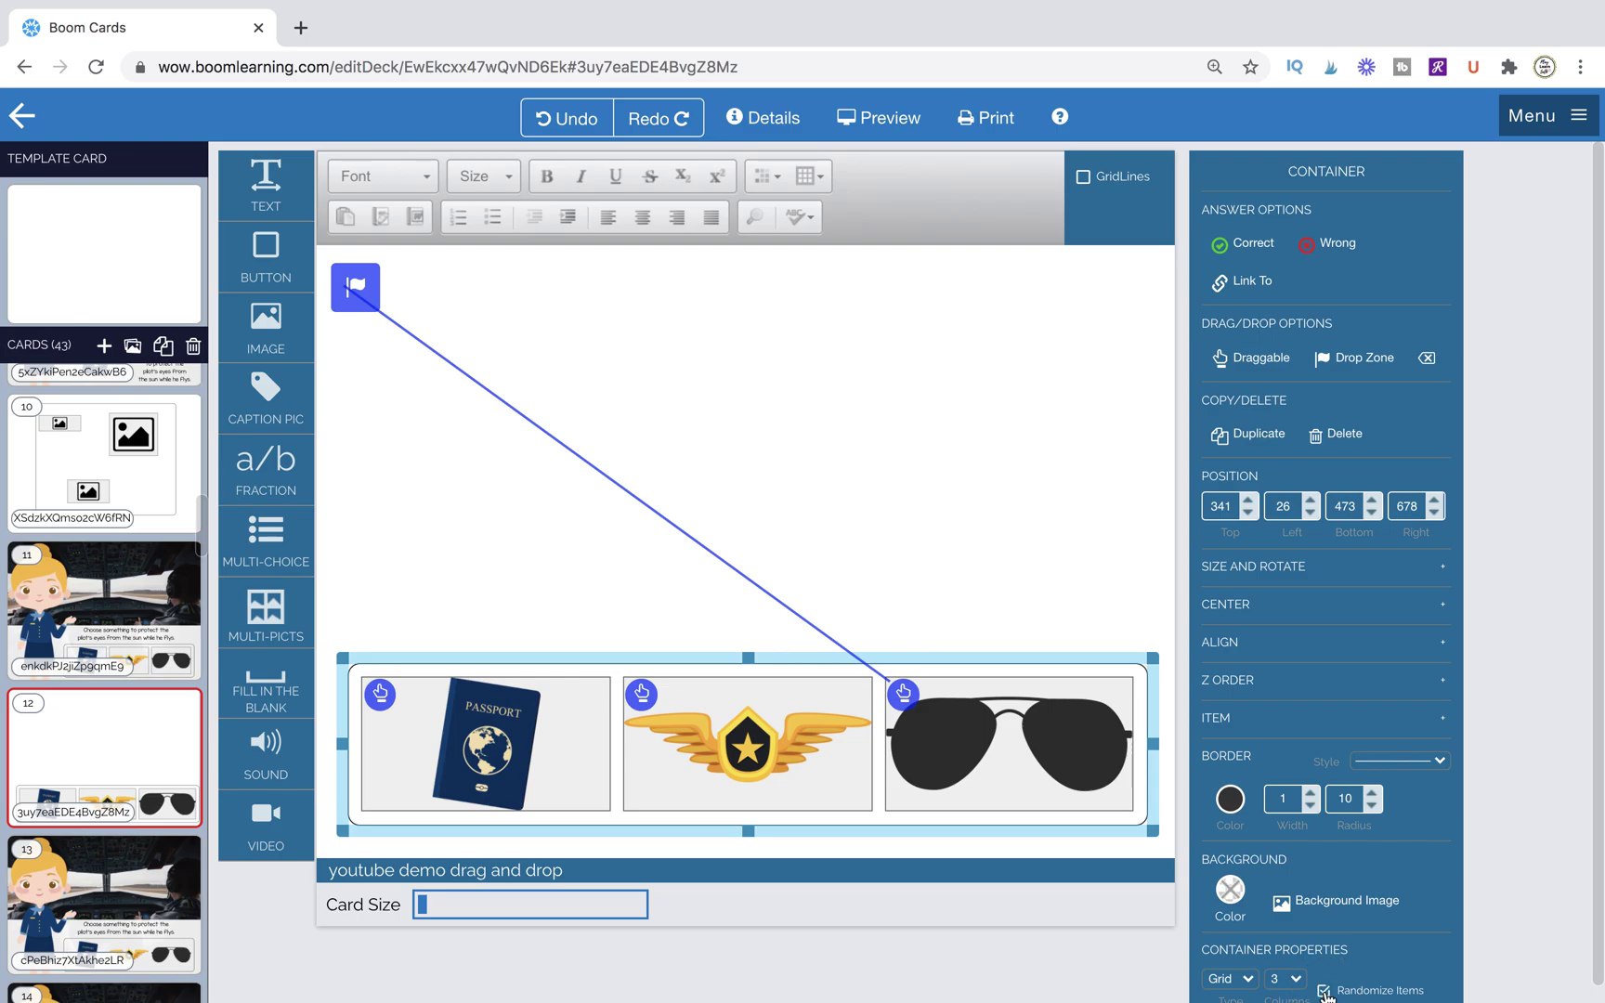
scroll(101, 681, down, 3)
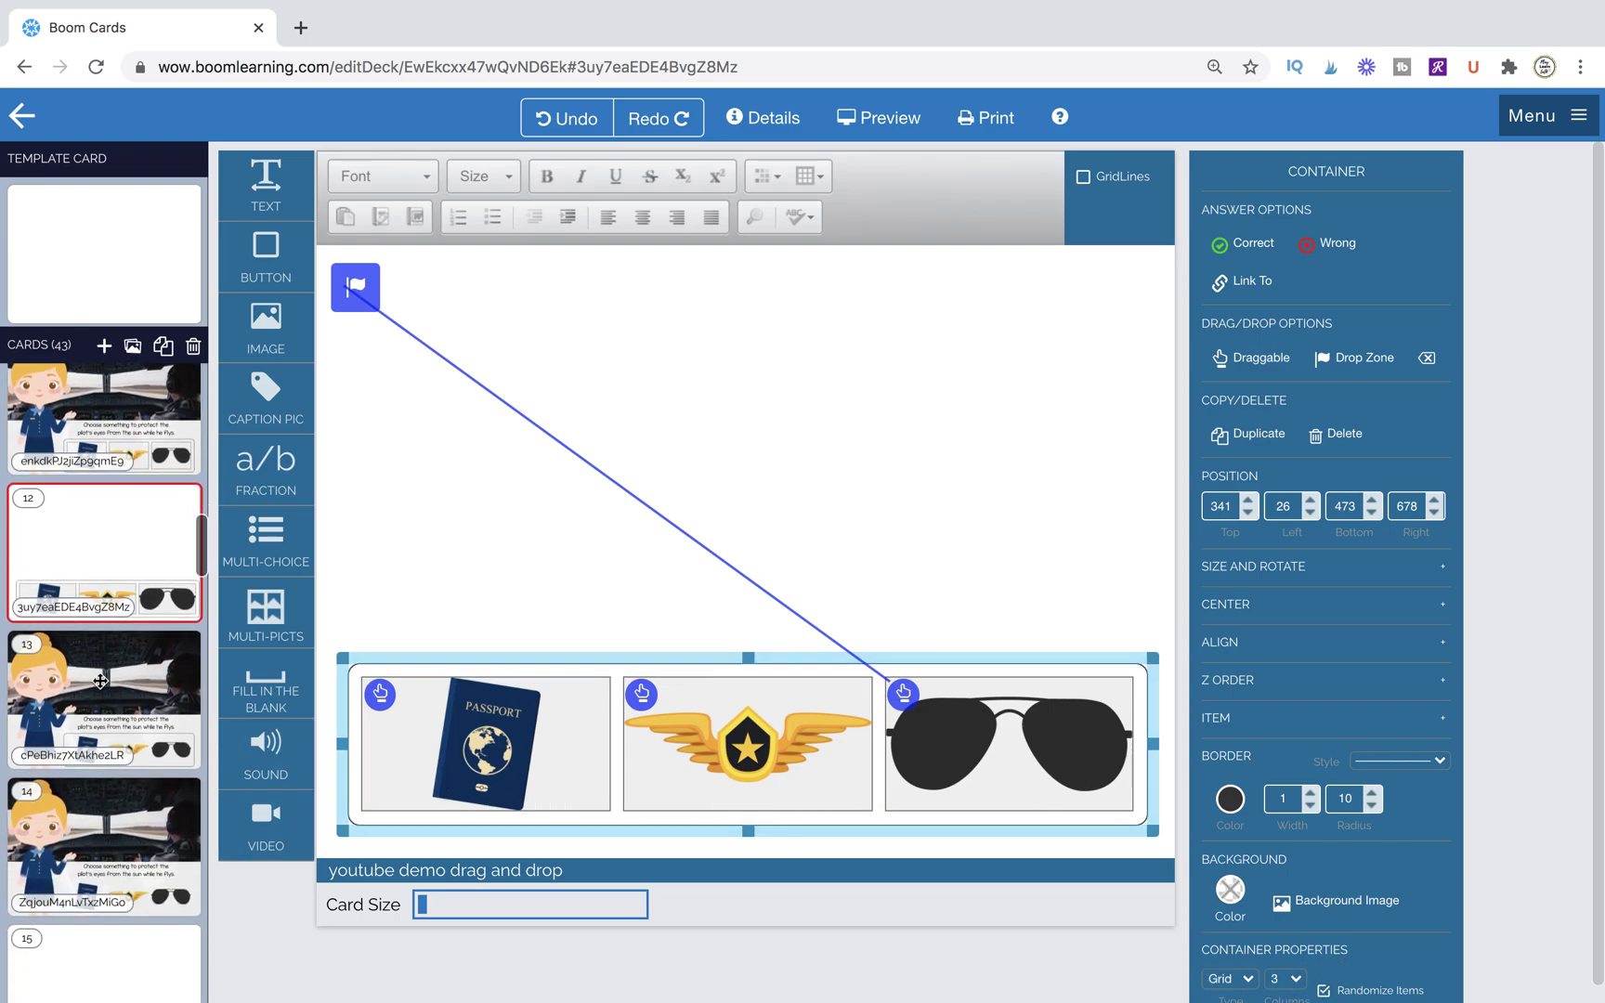
click(101, 681)
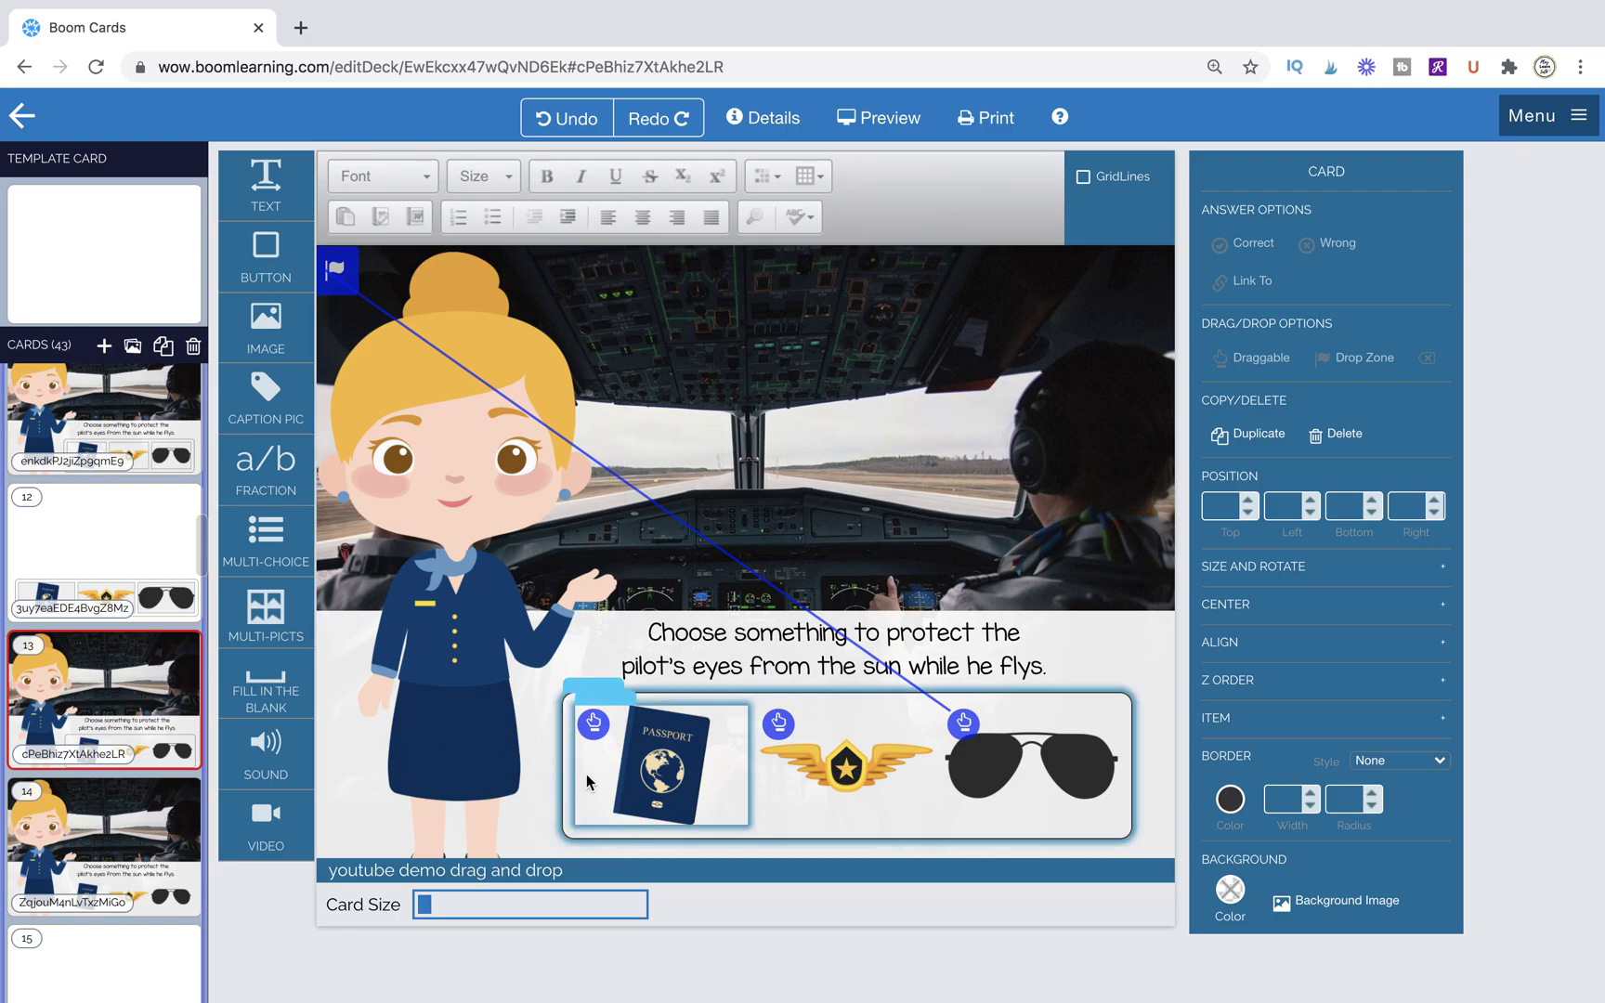
- Select the passport, wings and sunglasses pictures on card 12 together and set their border style to None
click(101, 537)
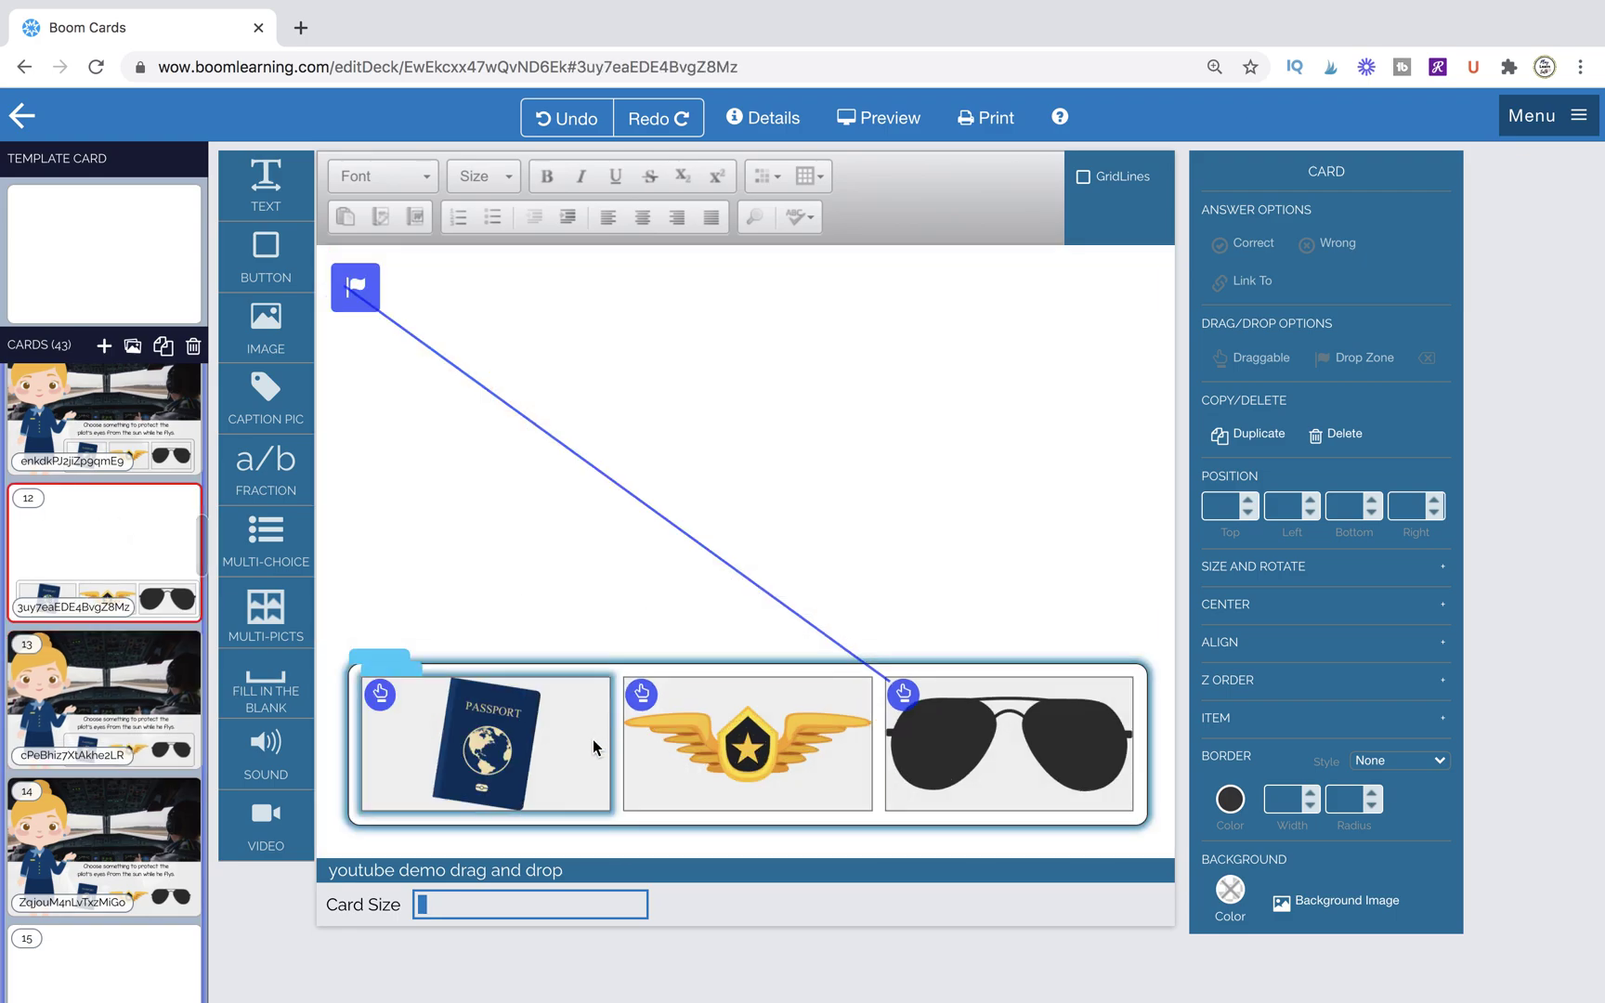
click(594, 739)
shift+click(708, 743)
shift+click(961, 760)
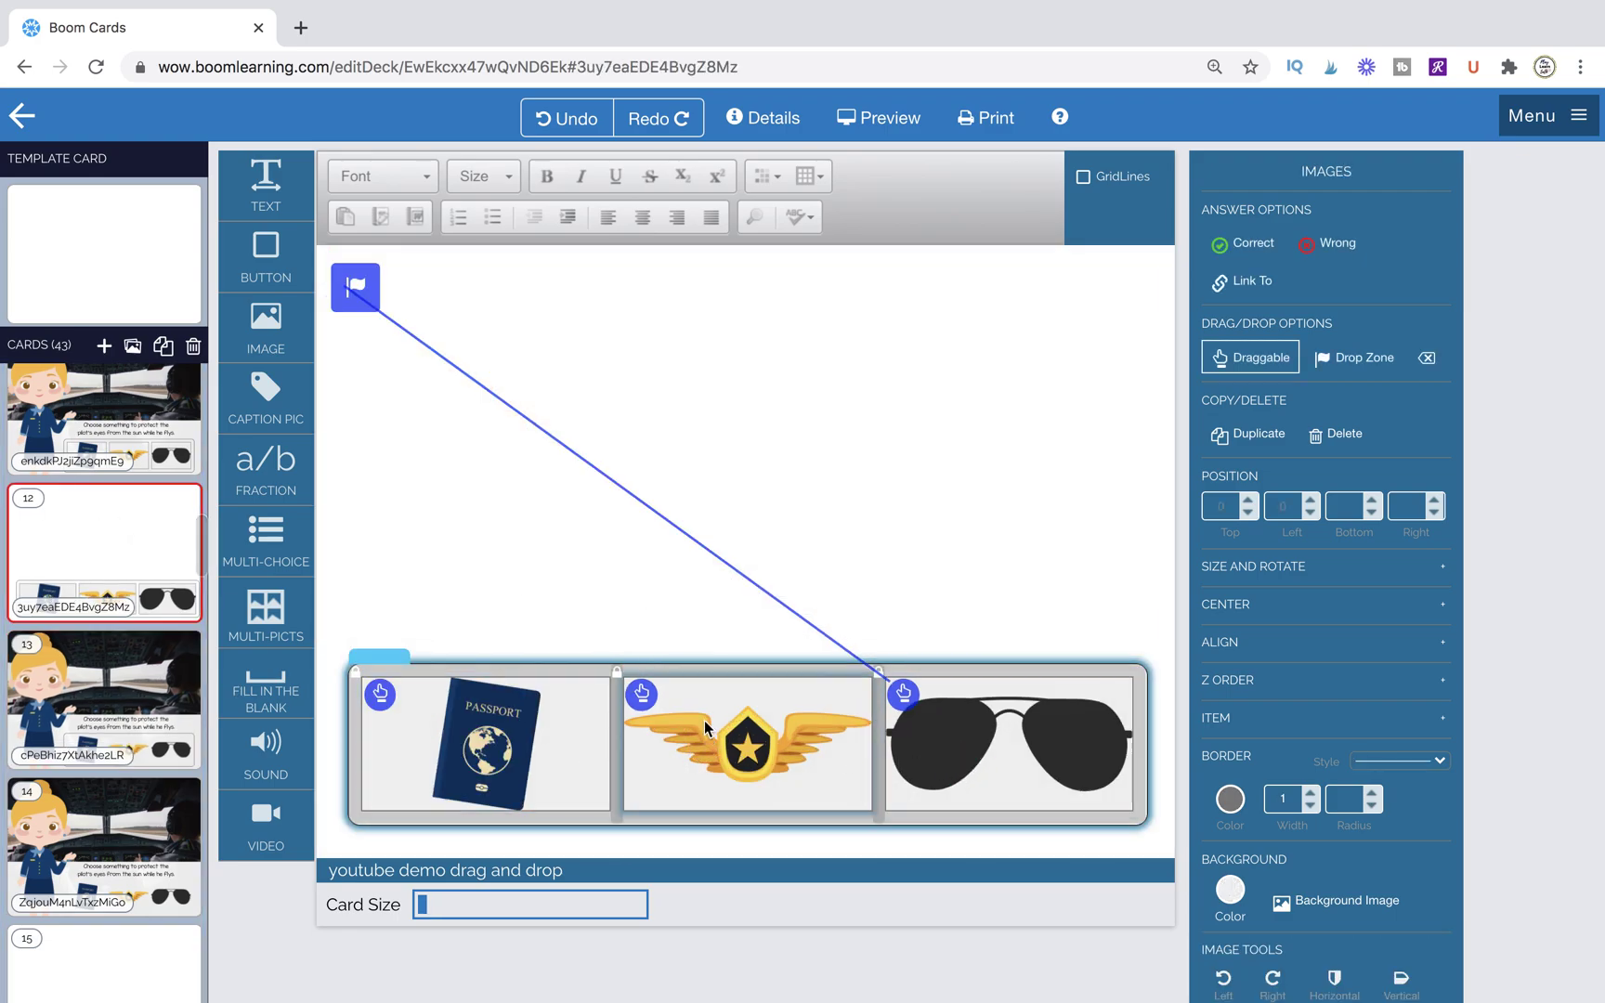
click(1380, 762)
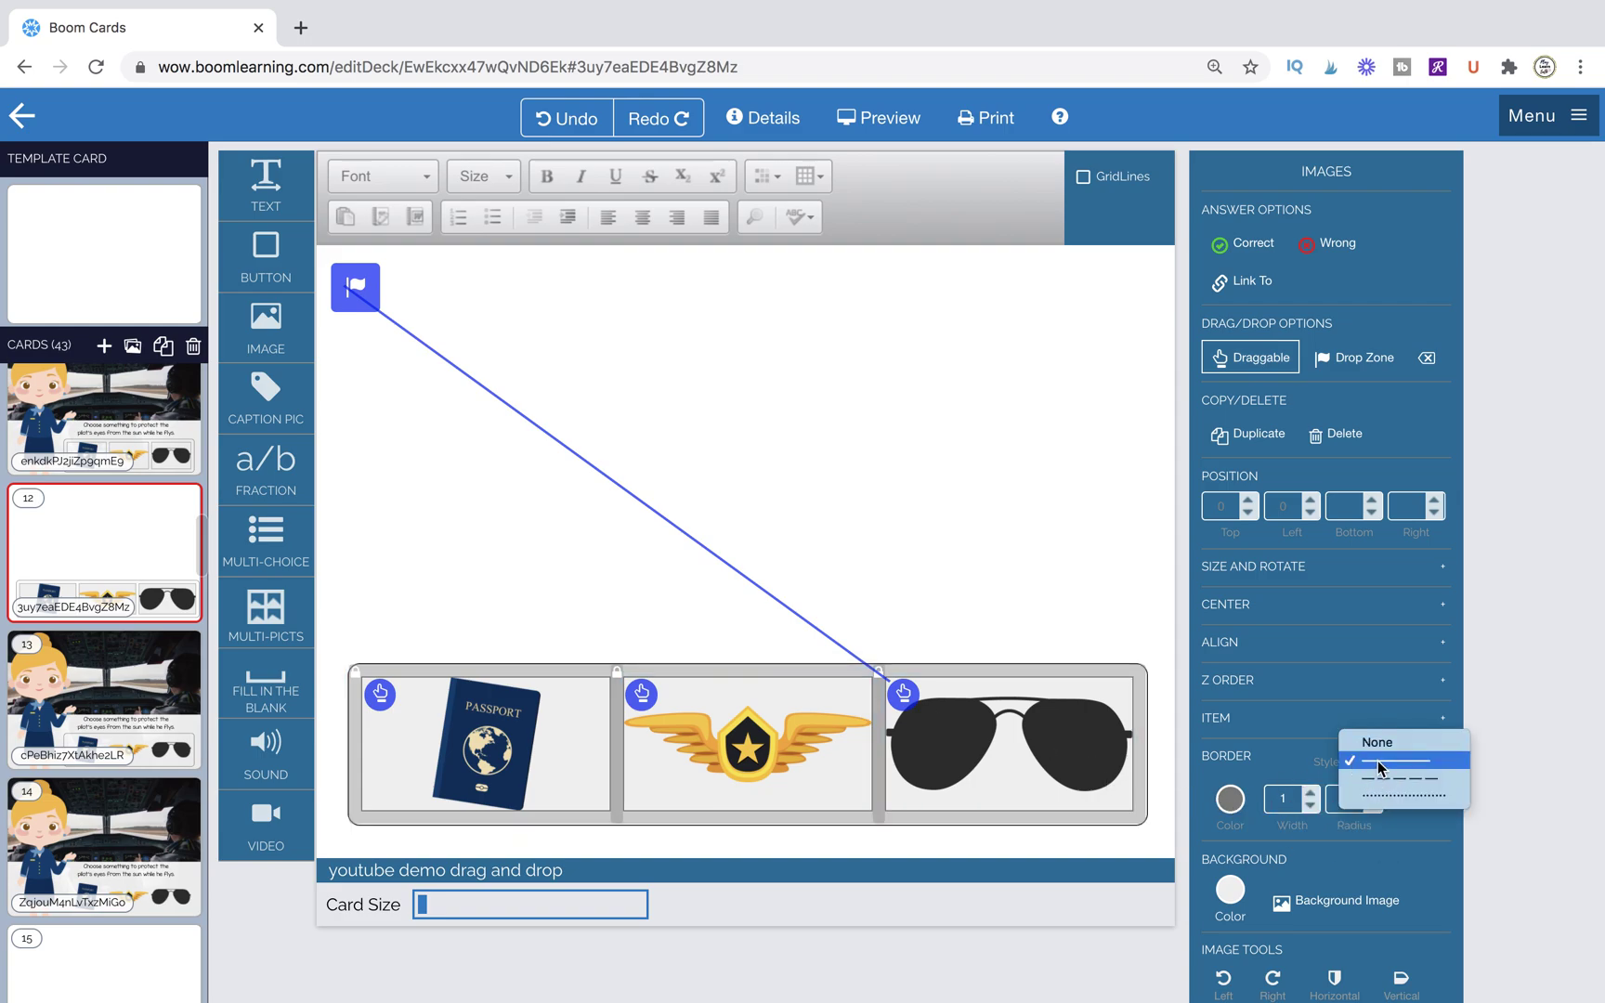
click(1377, 742)
- Set the background color of the three selected pictures on card 12 to transparent and compare the result with card 14
click(1230, 890)
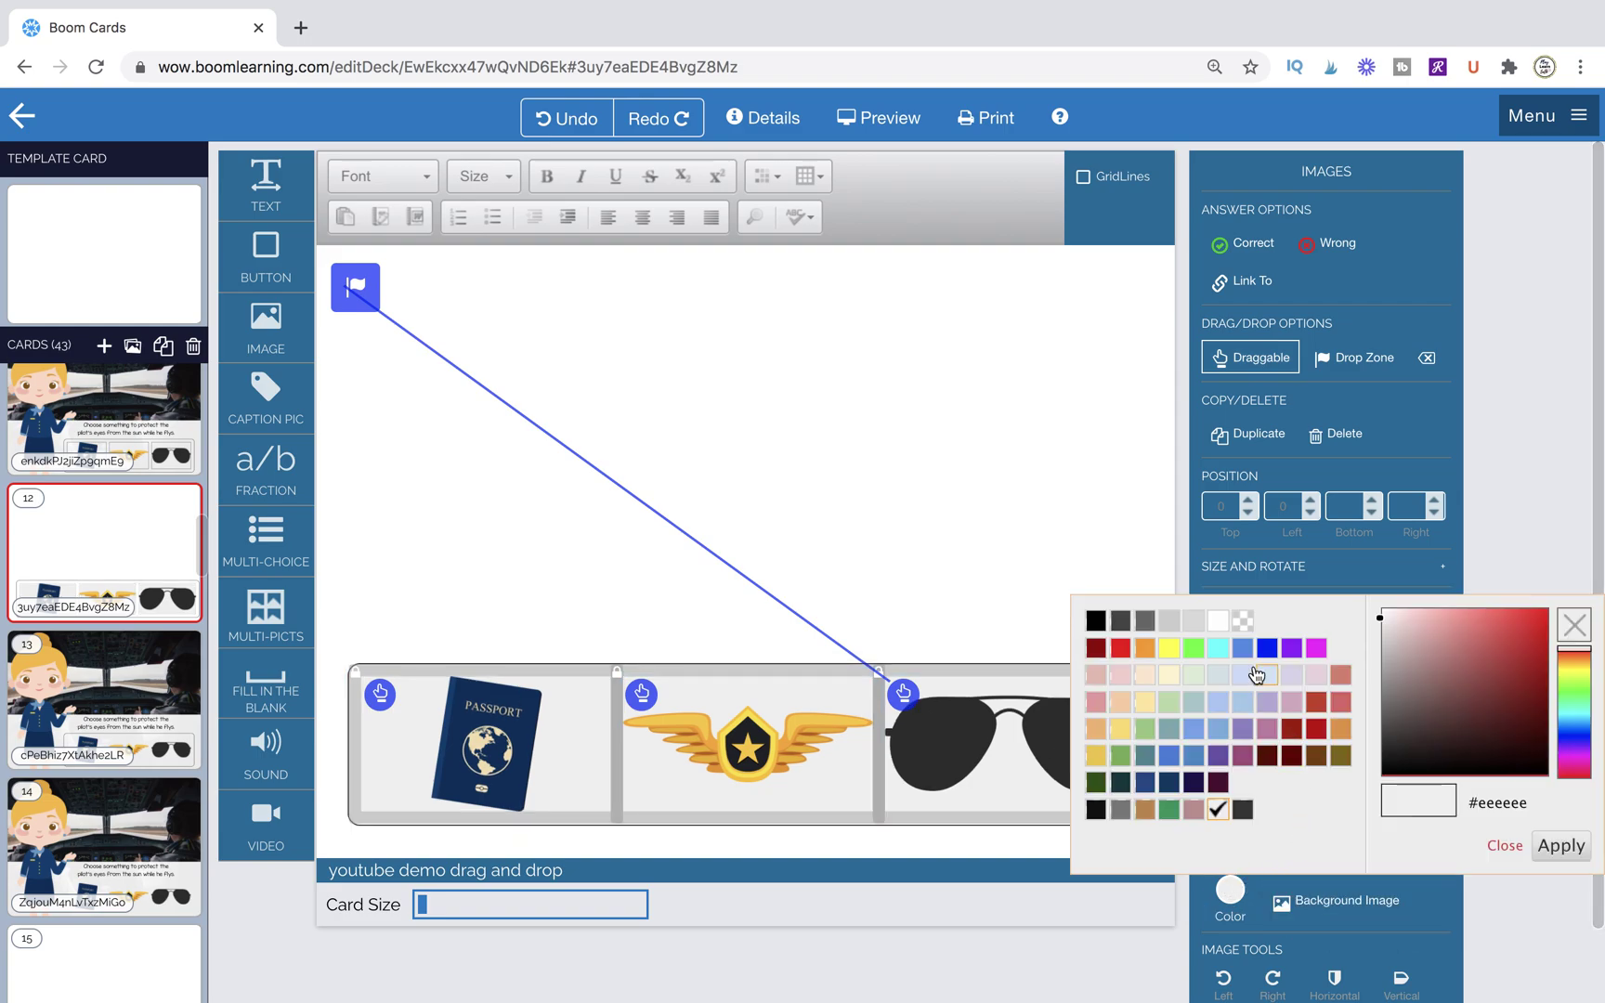
click(1241, 621)
click(842, 545)
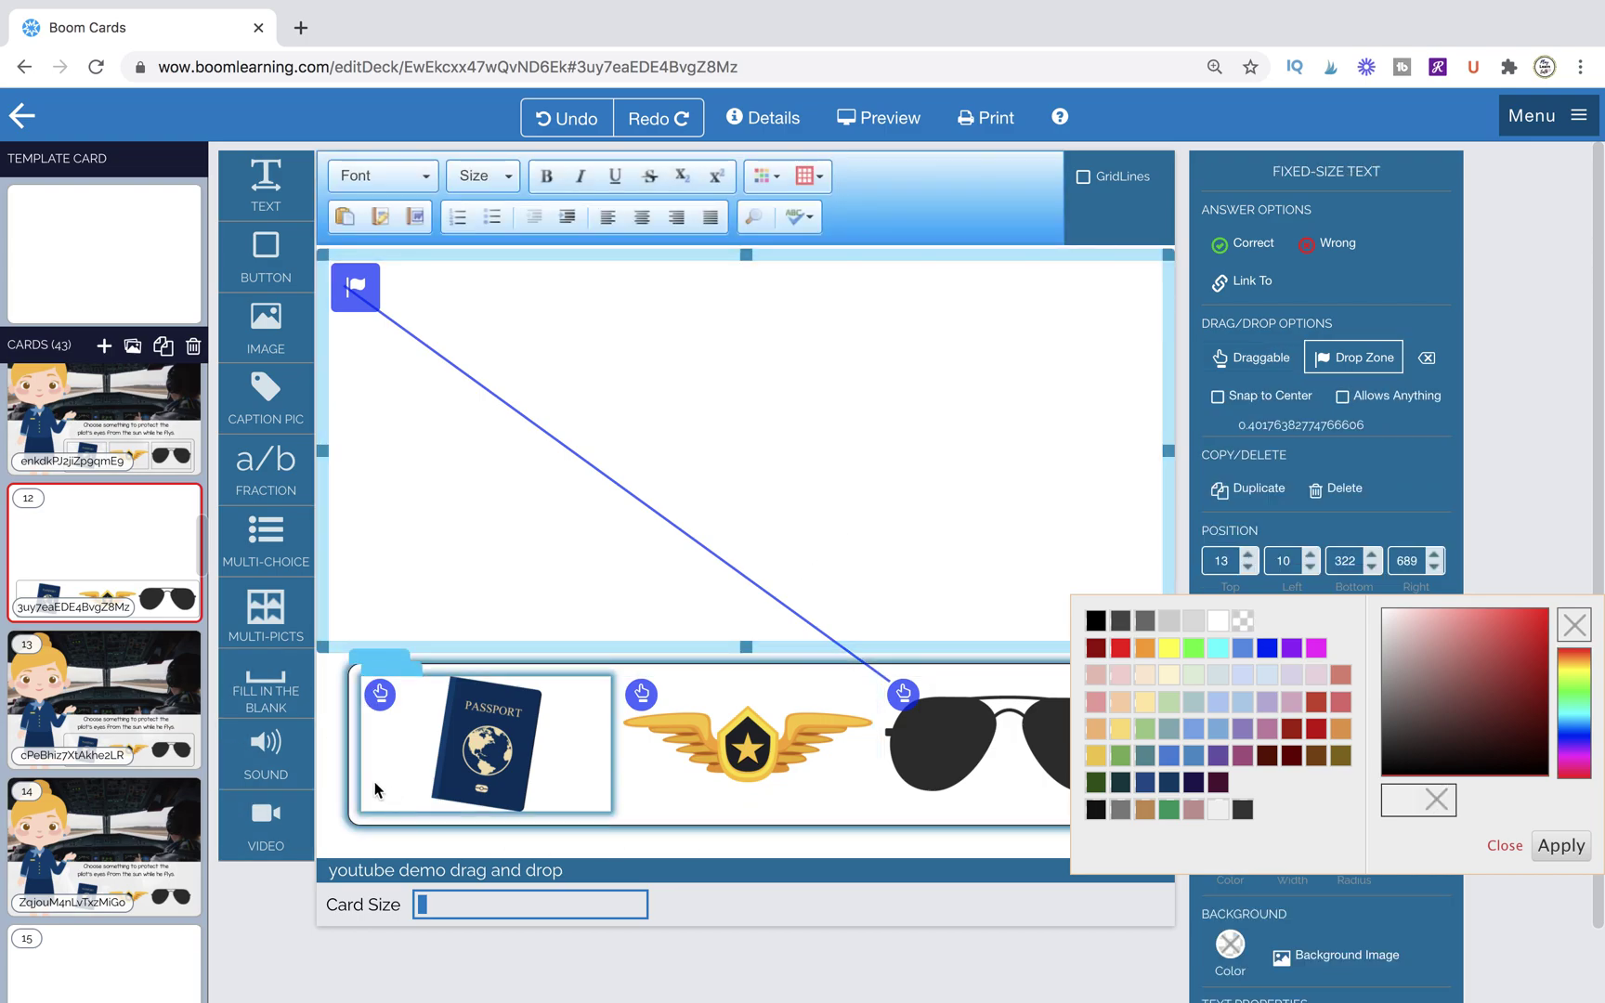
click(152, 834)
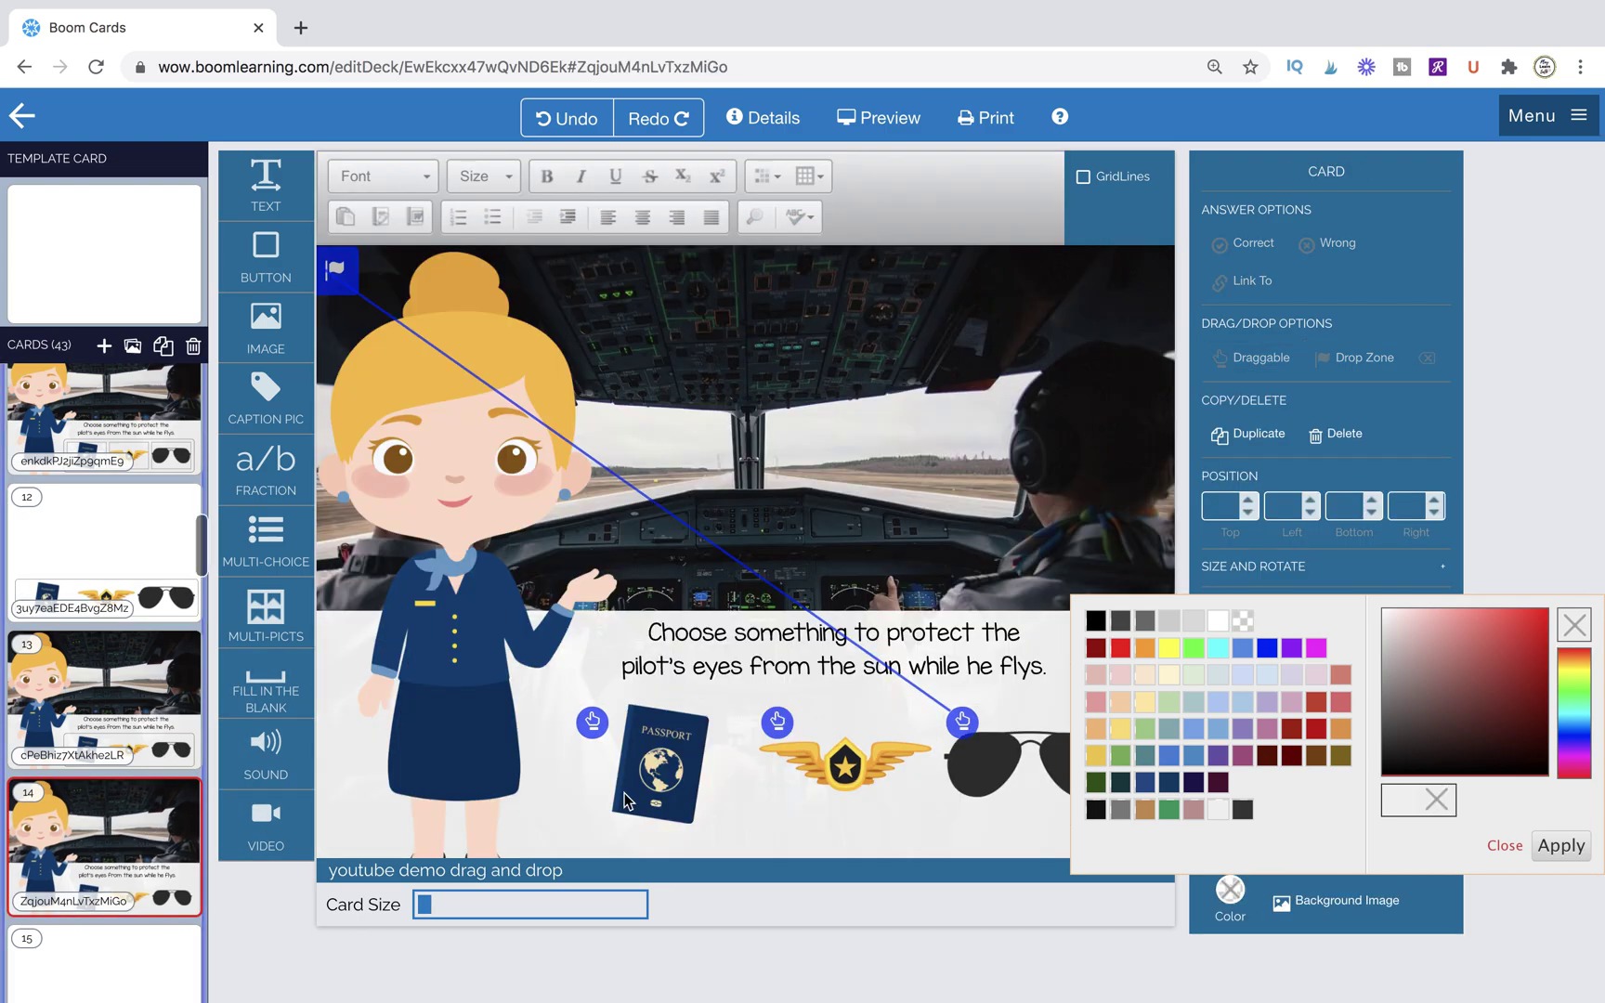
click(104, 576)
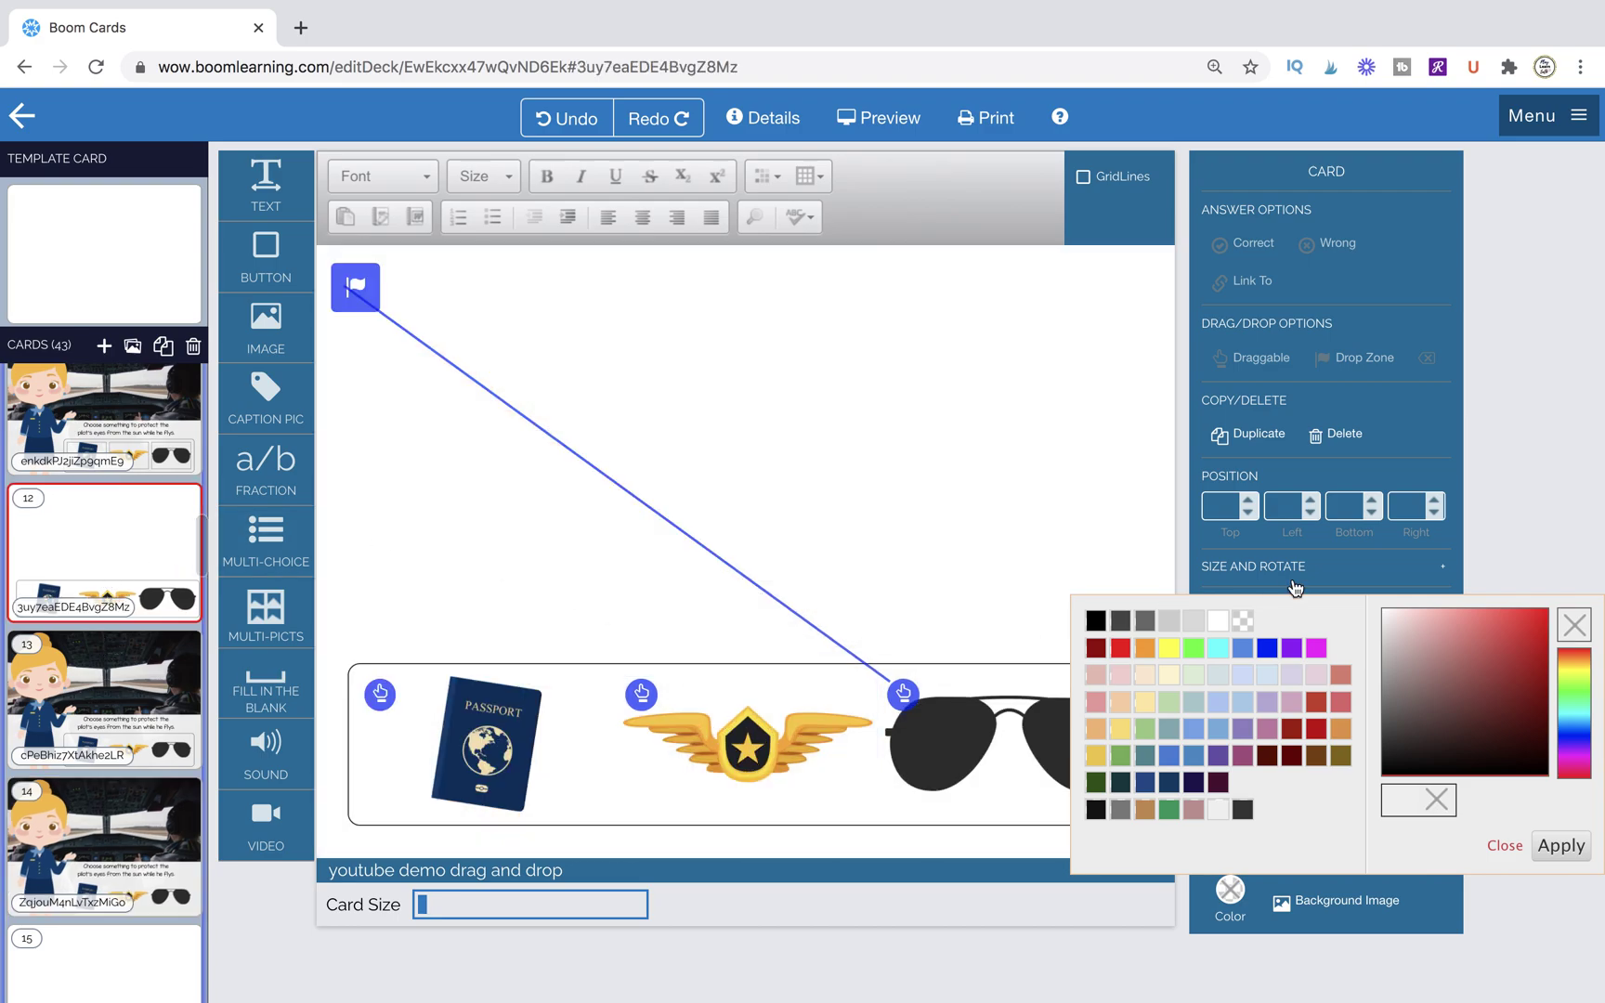
click(1565, 849)
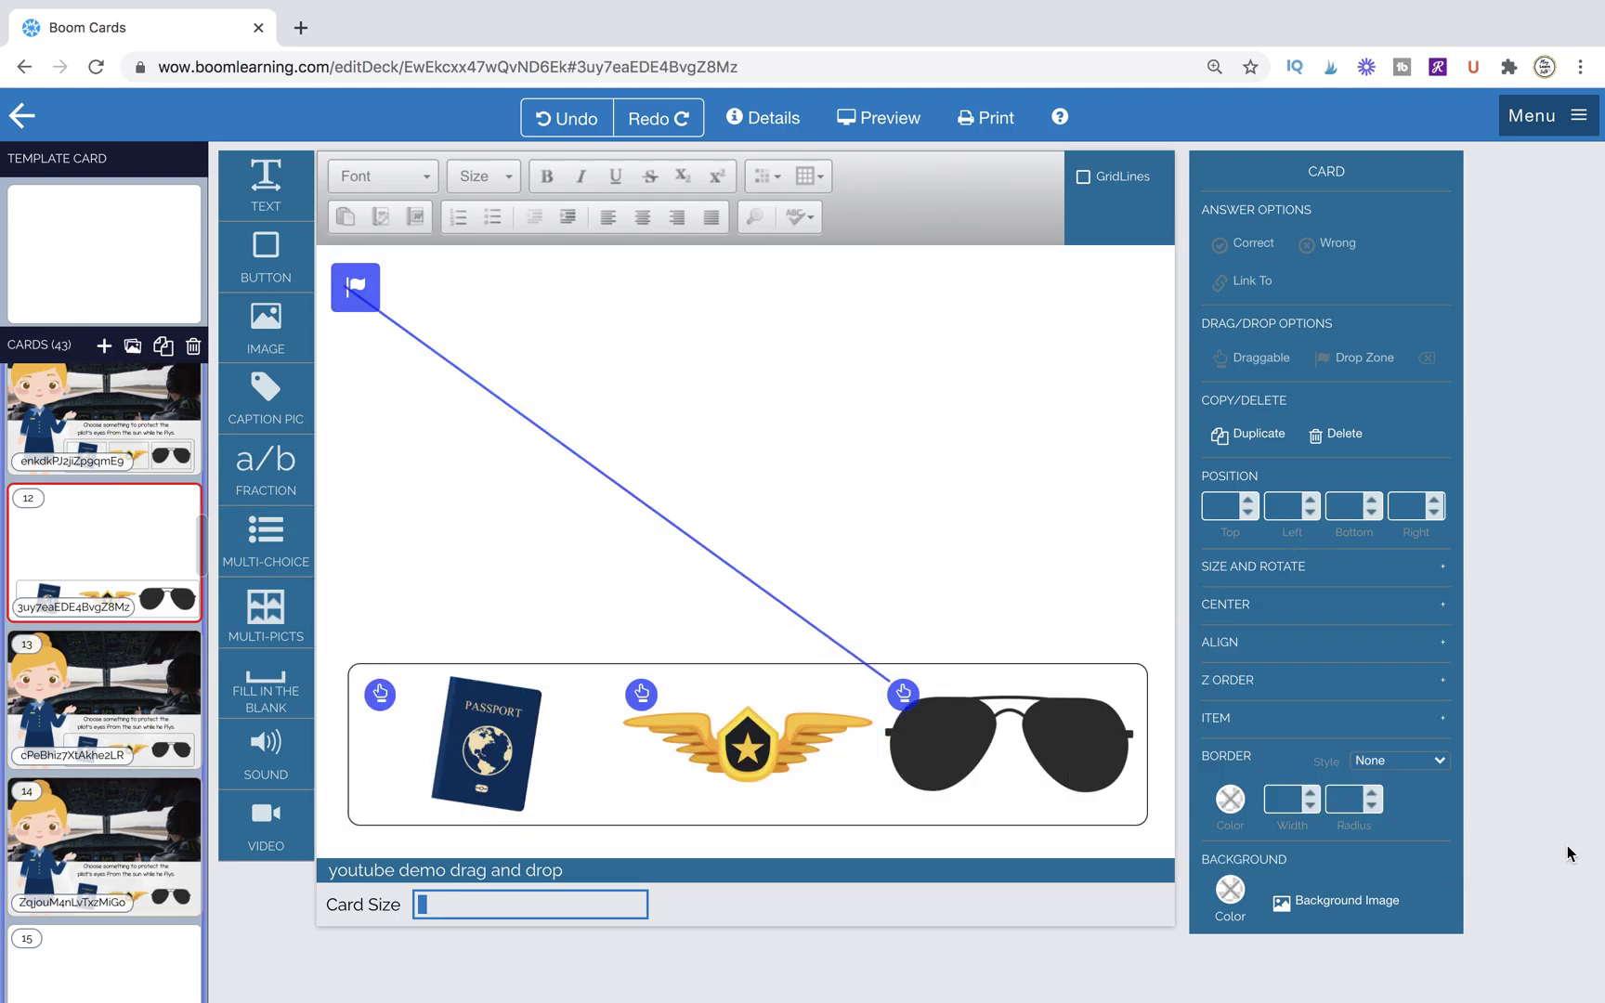
- Set the border style of the picture container on card 12 to None
click(637, 820)
click(1399, 761)
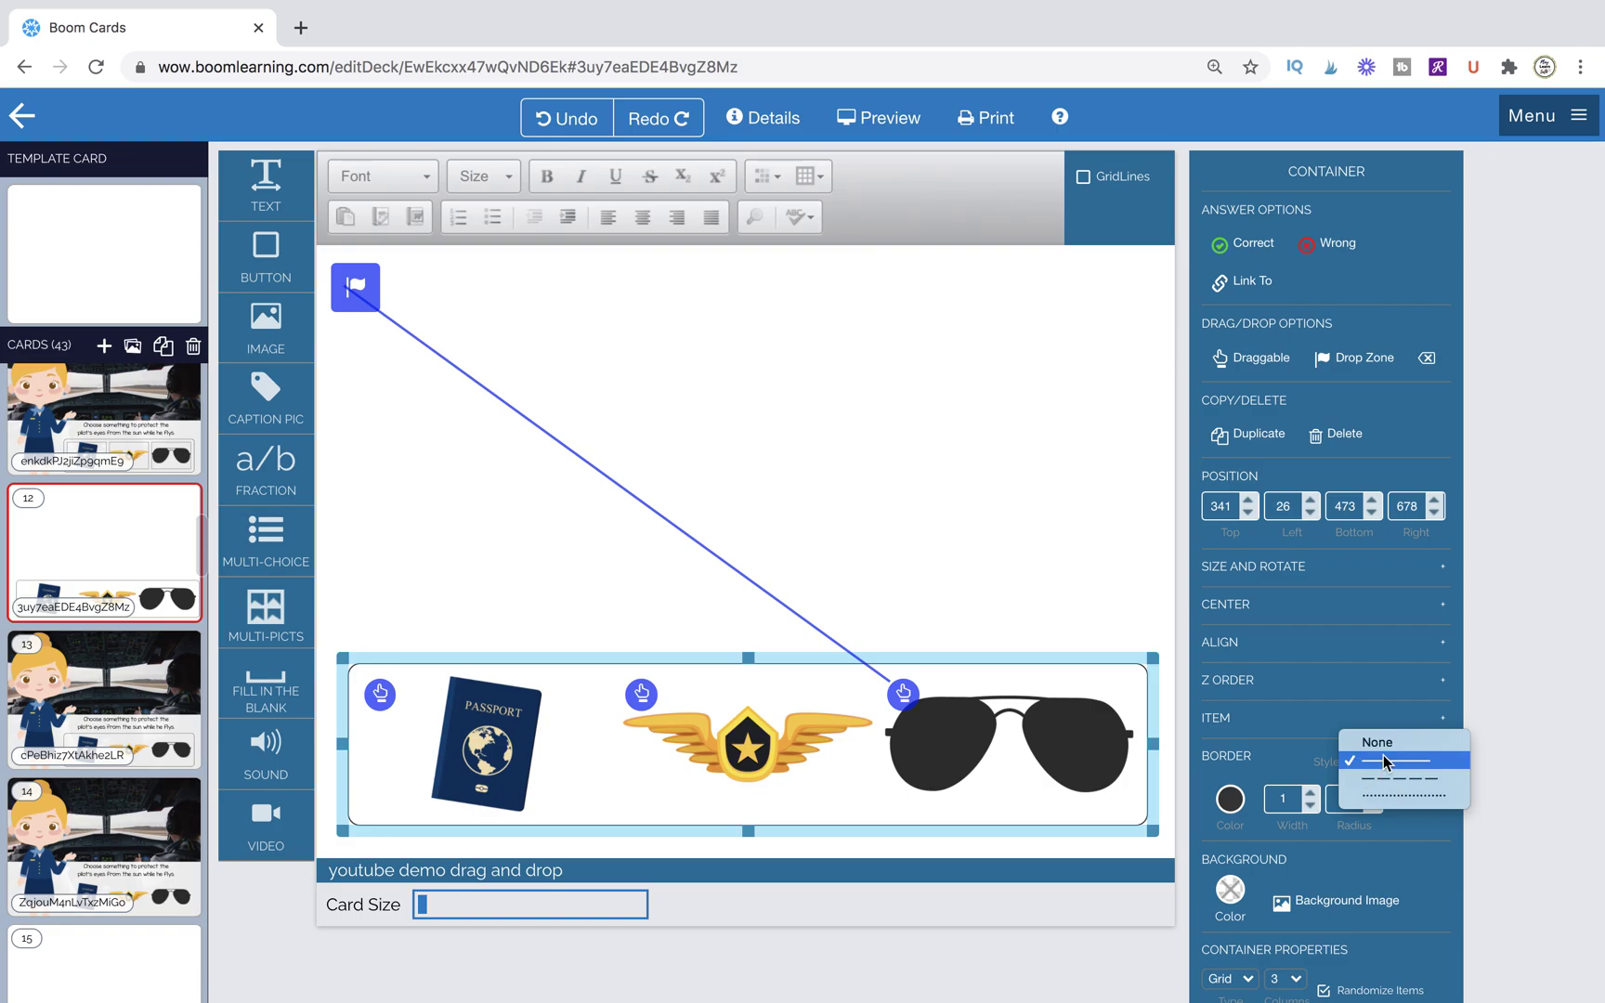
click(1375, 743)
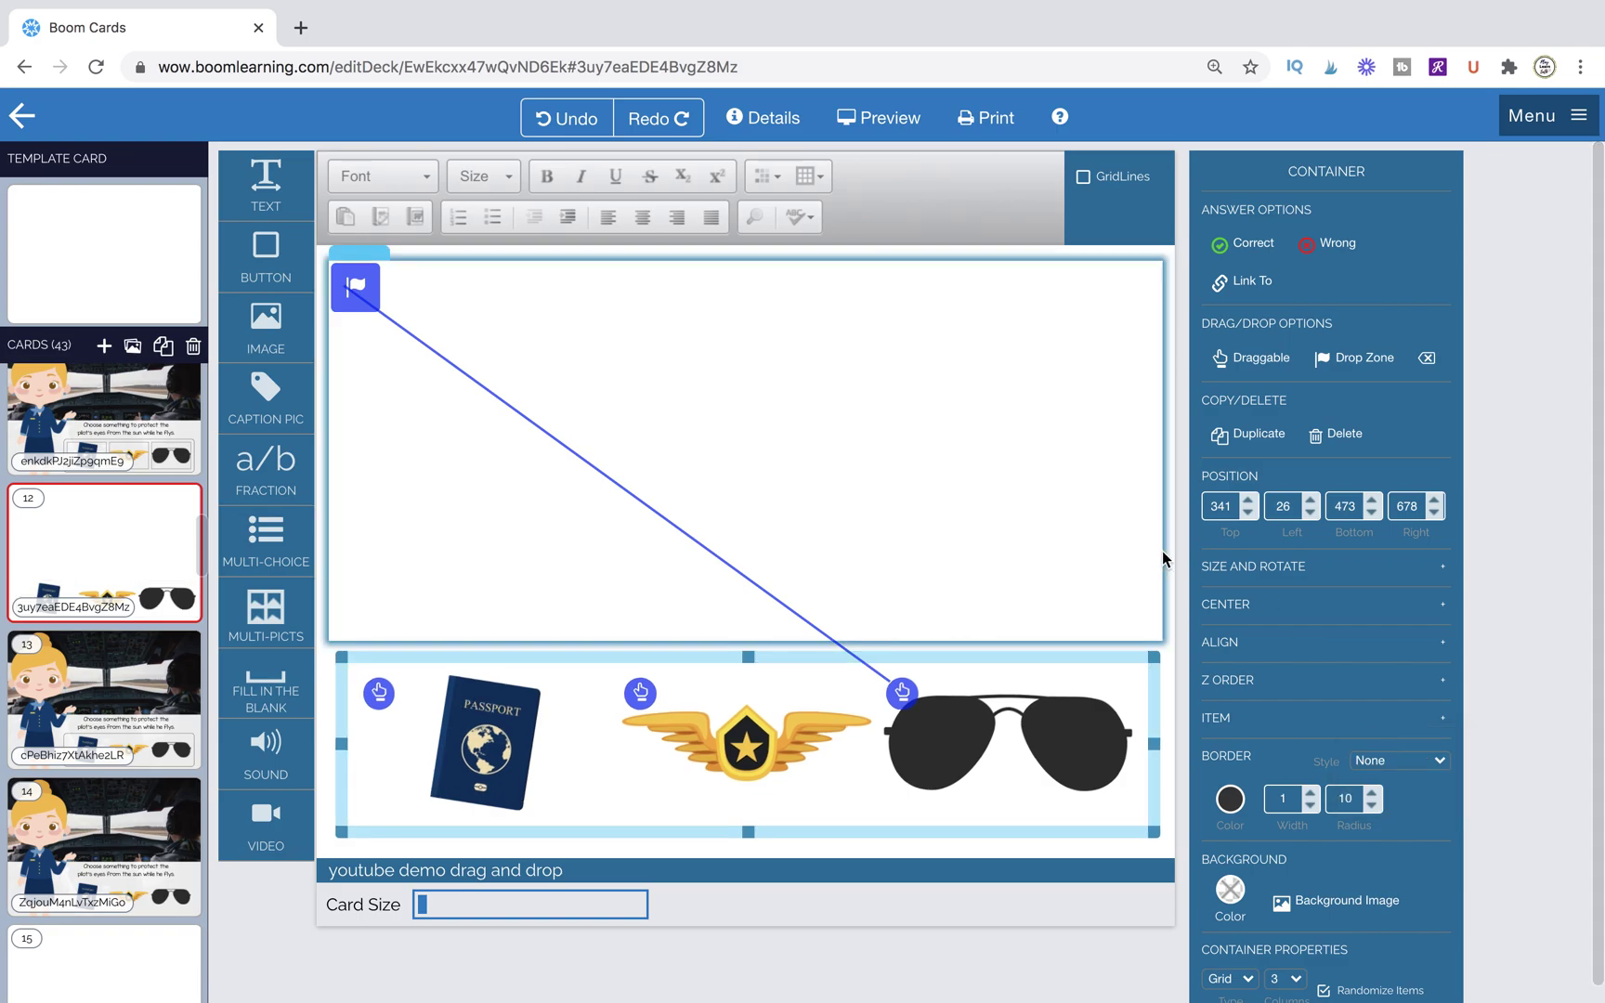
- Open card 14 to view its borderless draggable answers and look back through the deck's first cards
click(109, 841)
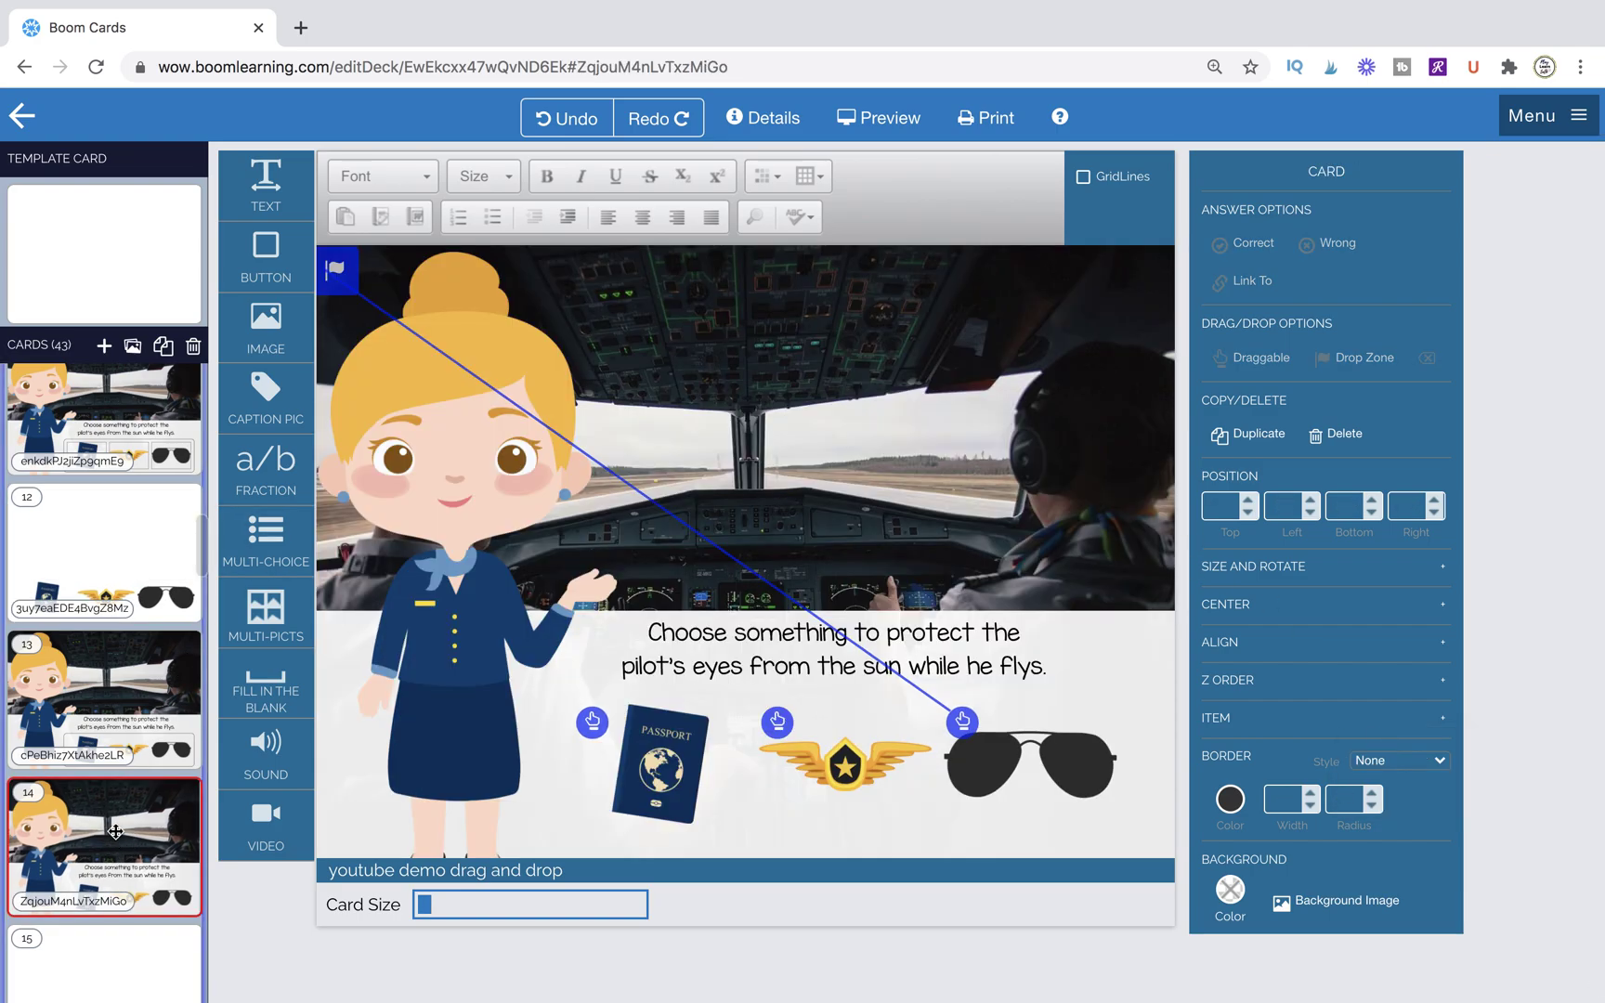
scroll(107, 574, up, 3)
scroll(107, 574, up, 10)
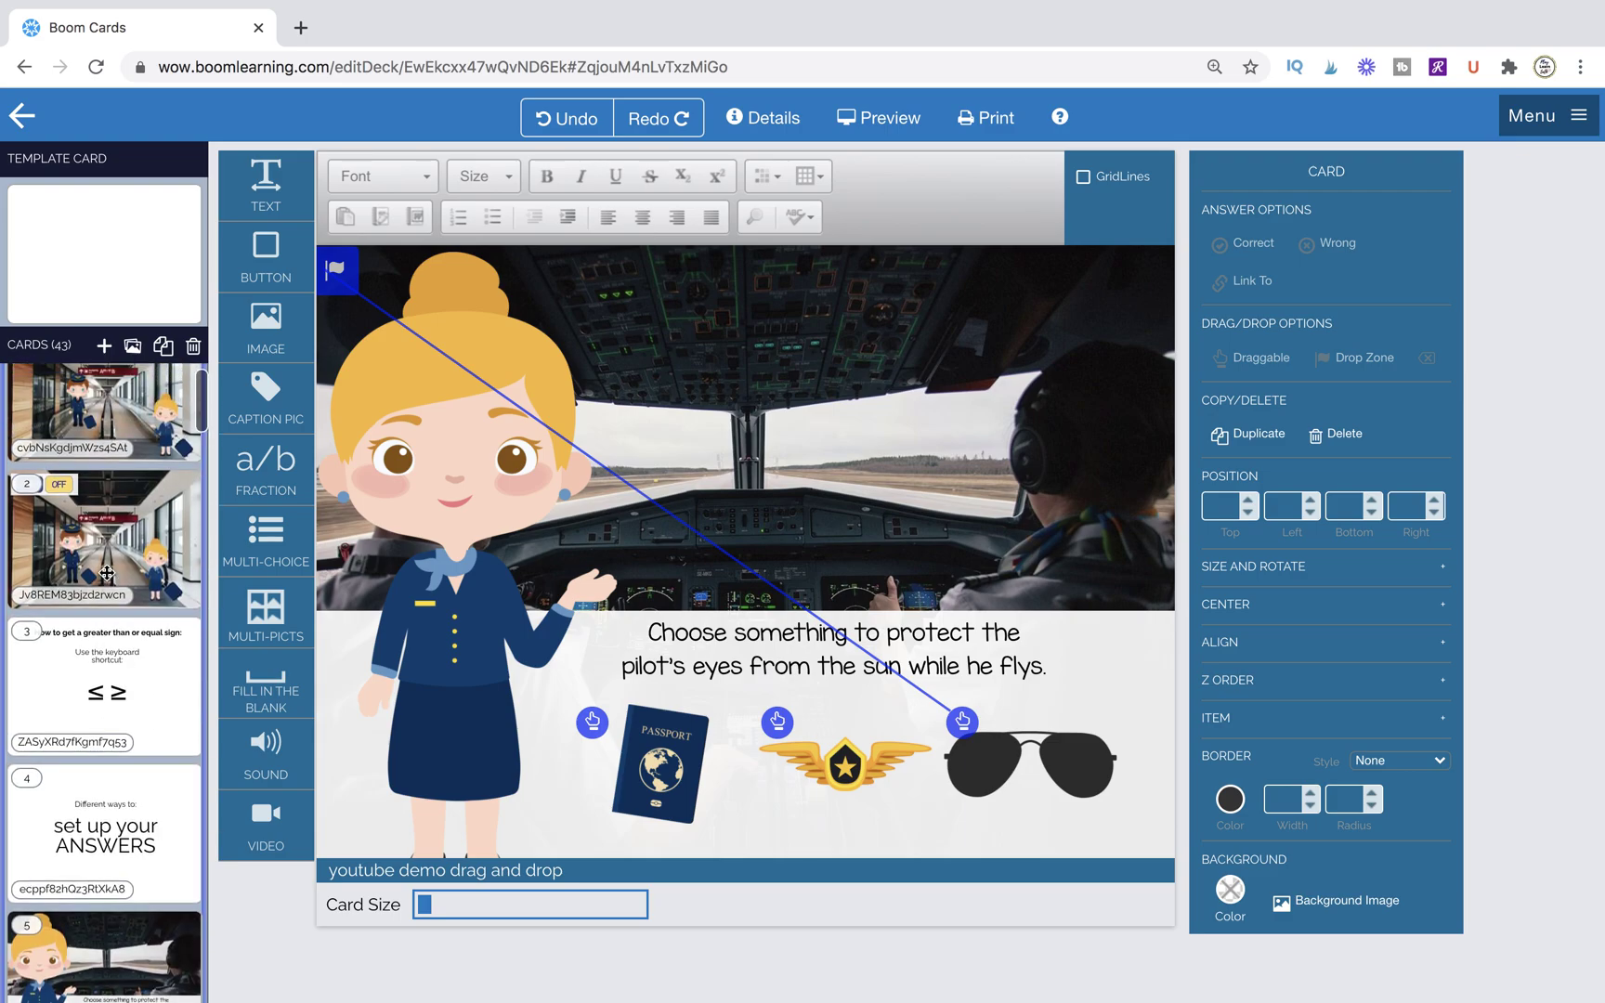